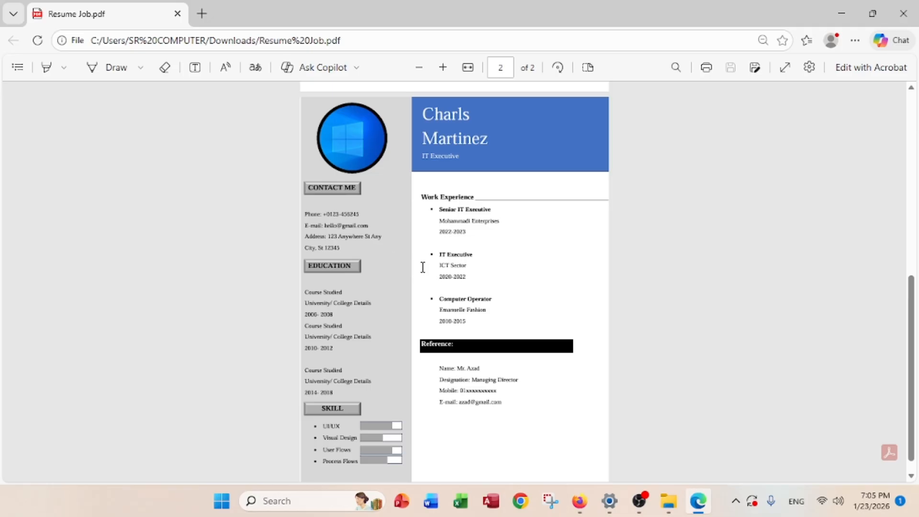
# Scroll Resume Job.pdf back to page 1 and briefly select the Job -1.1 and Time: 30 Minute headings
pyautogui.scroll(10, 422, 267)
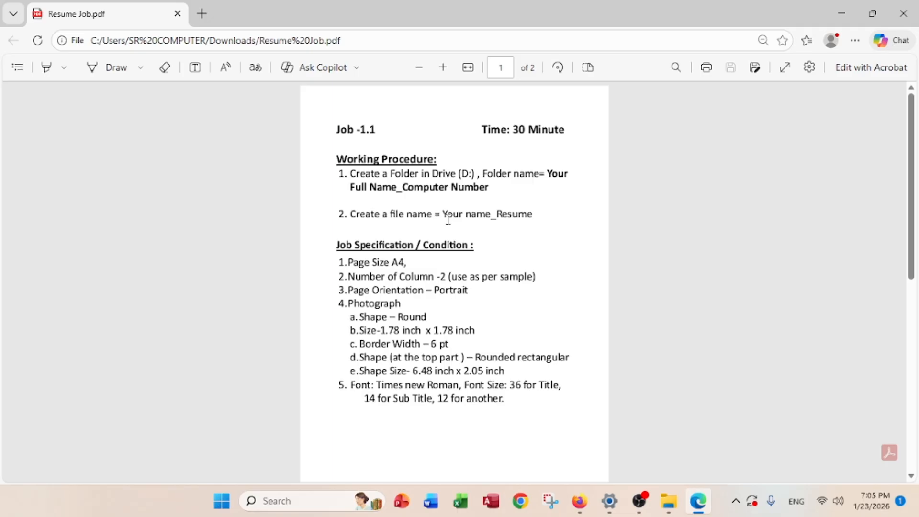
pyautogui.keyDown('ctrl'); pyautogui.scroll(5, 484, 183); pyautogui.keyUp('ctrl')
pyautogui.scroll(2, 485, 196)
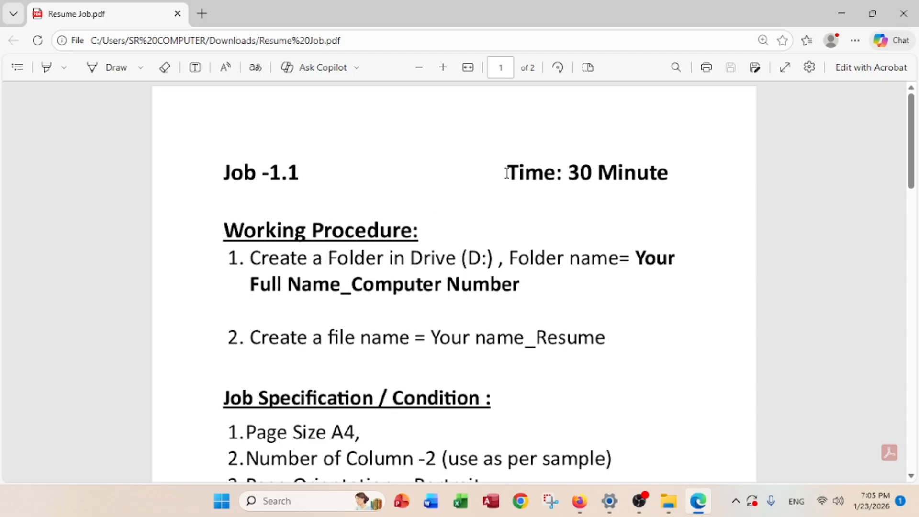
pyautogui.moveTo(506, 171); pyautogui.dragTo(691, 176)
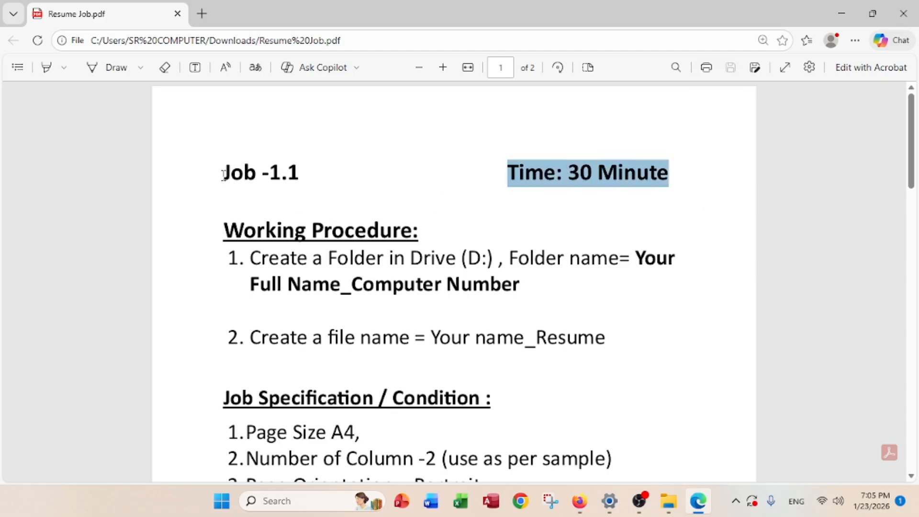
pyautogui.moveTo(223, 174); pyautogui.dragTo(306, 174)
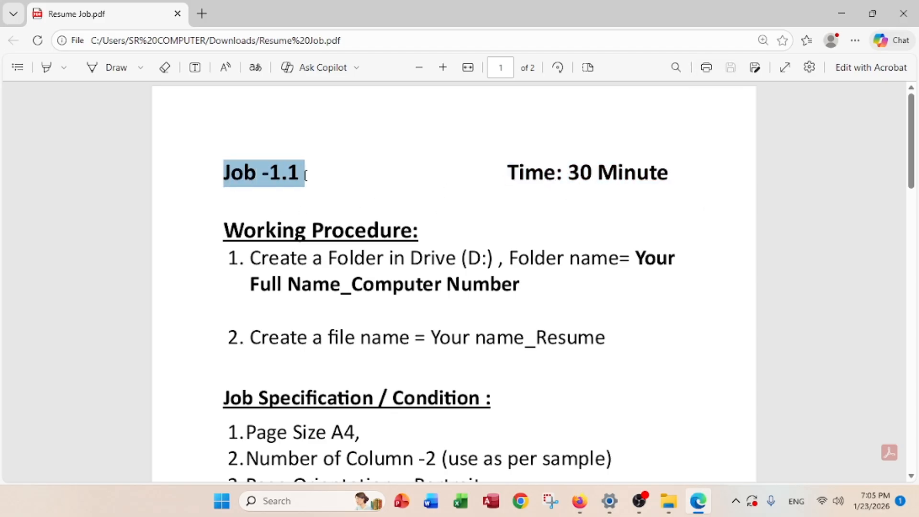
pyautogui.click(263, 218)
pyautogui.scroll(-2, 277, 229)
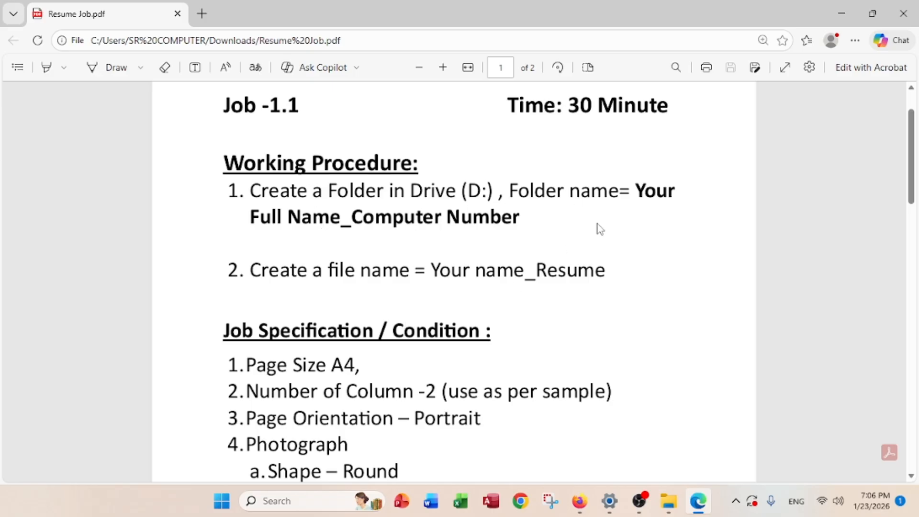
# Highlight step 1, about creating a folder on Drive (D:), in red, then minimize Edge
pyautogui.click(45, 68)
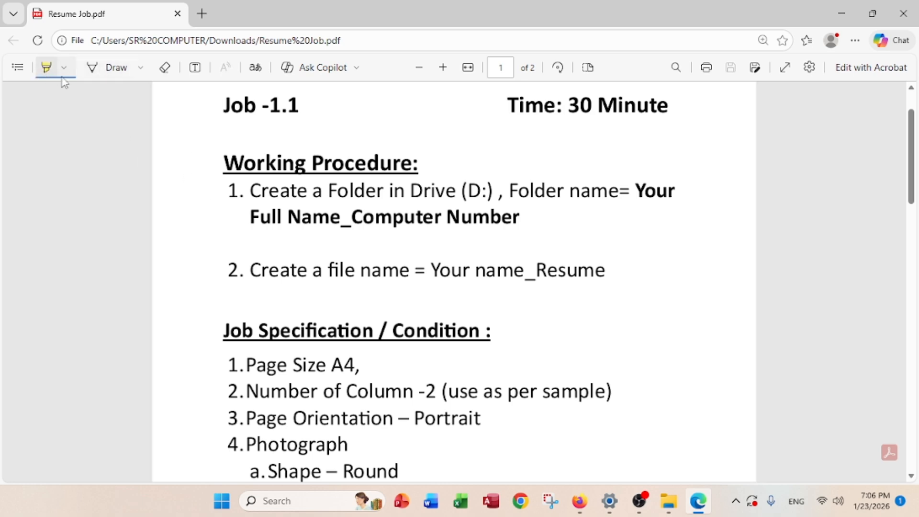
pyautogui.click(63, 68)
pyautogui.click(185, 118)
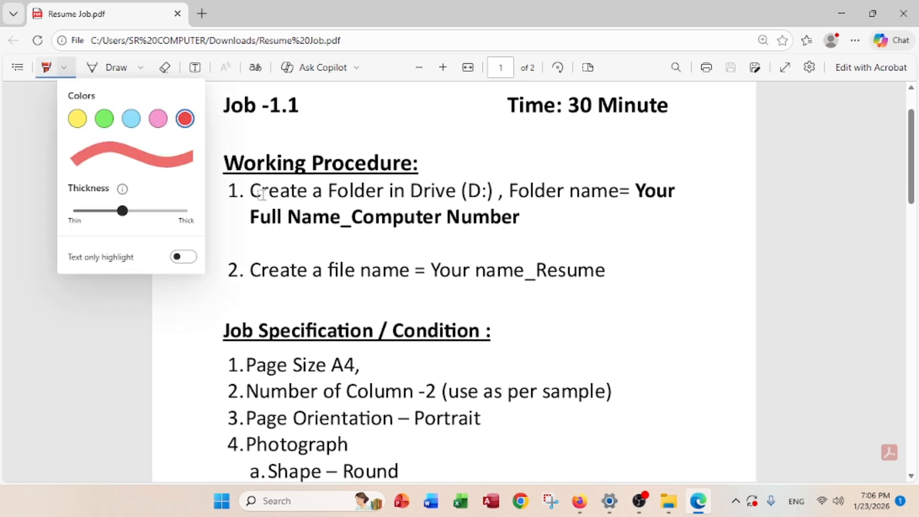
pyautogui.click(261, 193)
pyautogui.moveTo(247, 190); pyautogui.dragTo(549, 217)
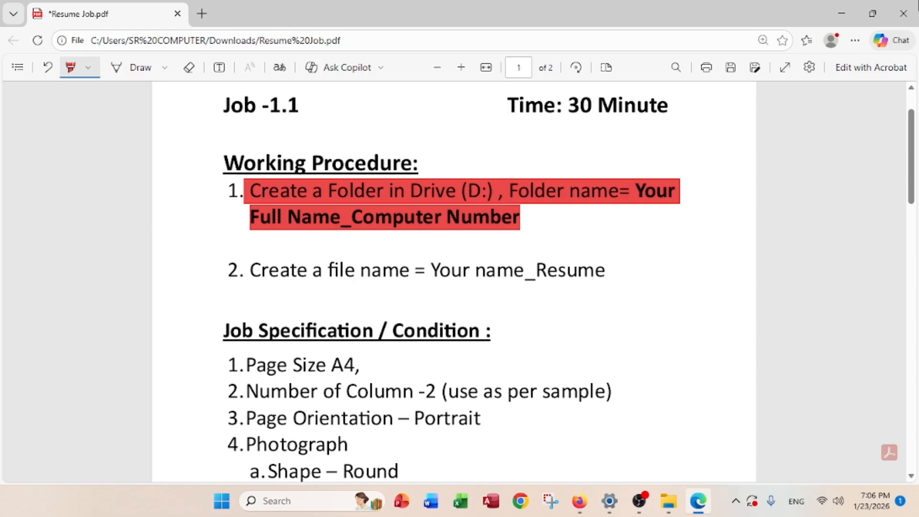
pyautogui.click(849, 10)
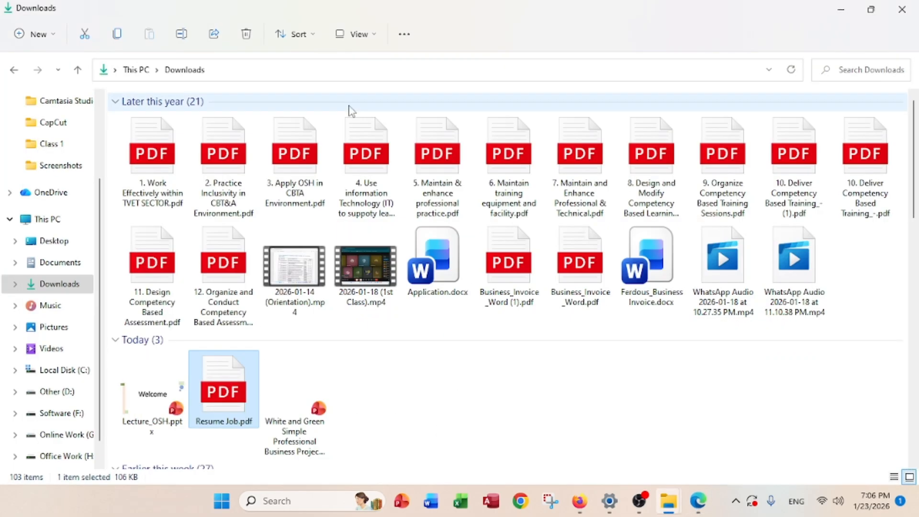
# Close Downloads and open the Other (D:) drive from This PC
pyautogui.click(901, 9)
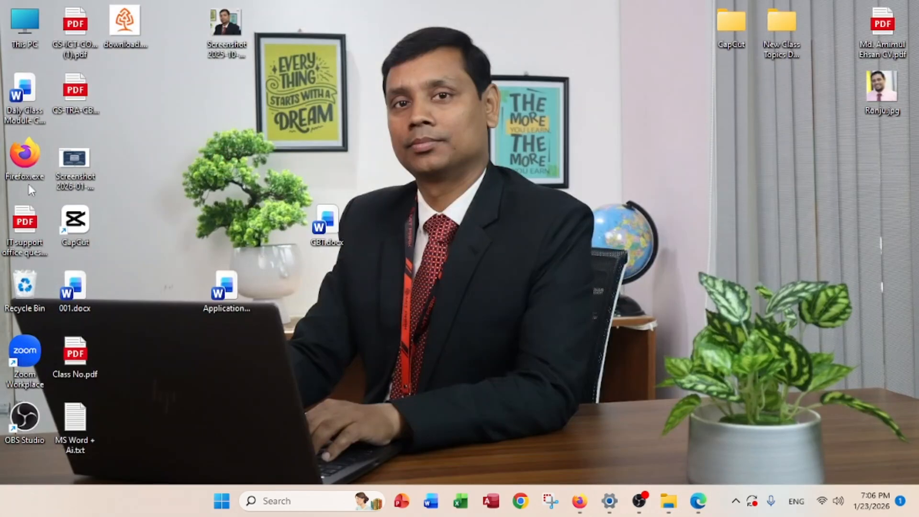
pyautogui.doubleClick(26, 37)
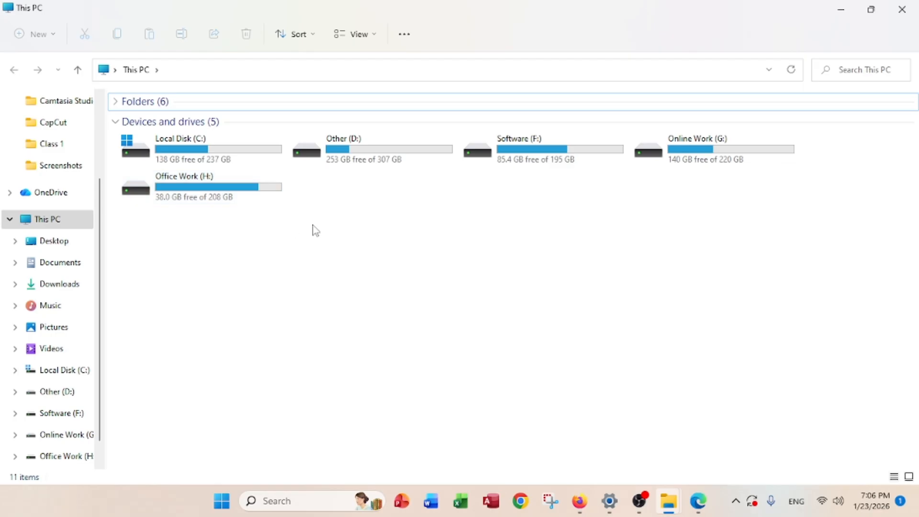
pyautogui.click(349, 153)
pyautogui.doubleClick(349, 151)
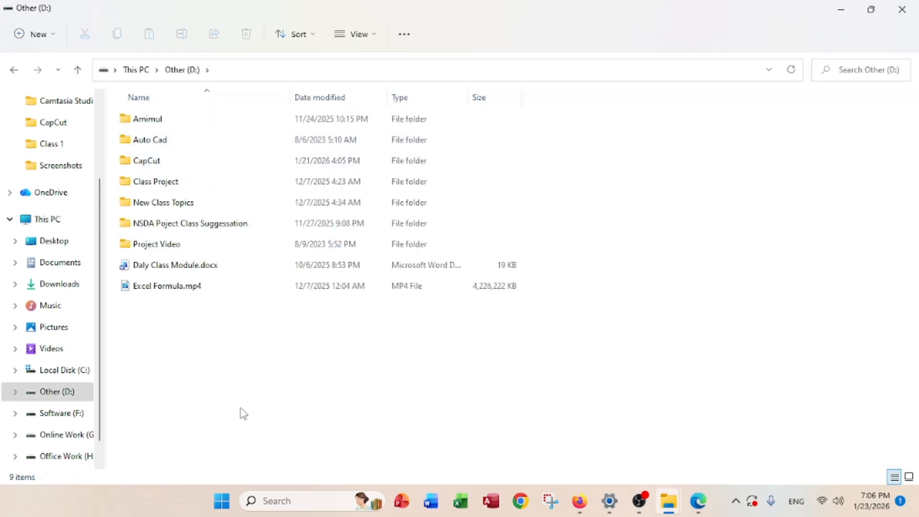
# Create and open a new folder on D: named the student's name plus _102
pyautogui.rightClick(225, 336)
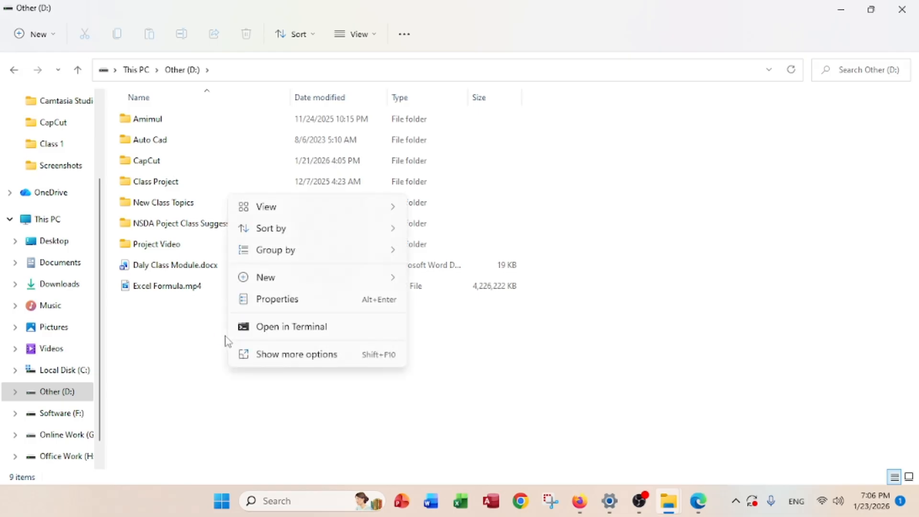
pyautogui.moveTo(299, 278)
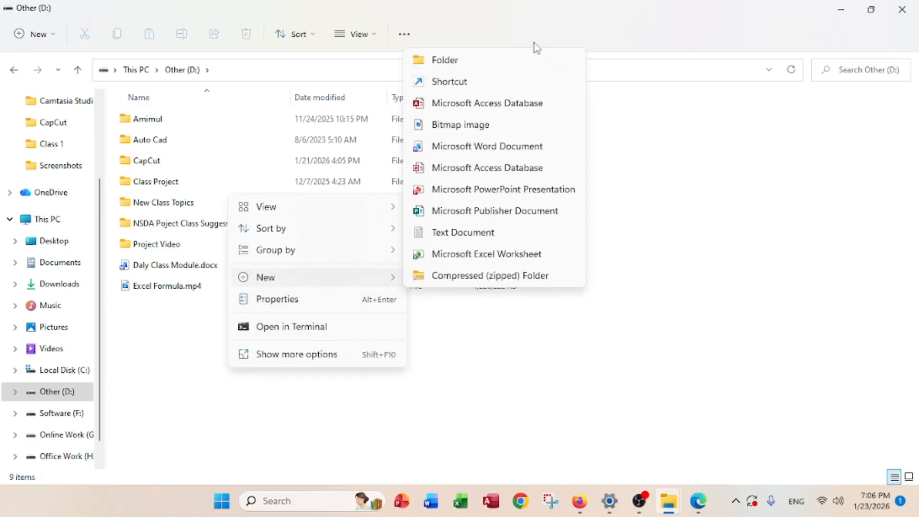
pyautogui.click(494, 64)
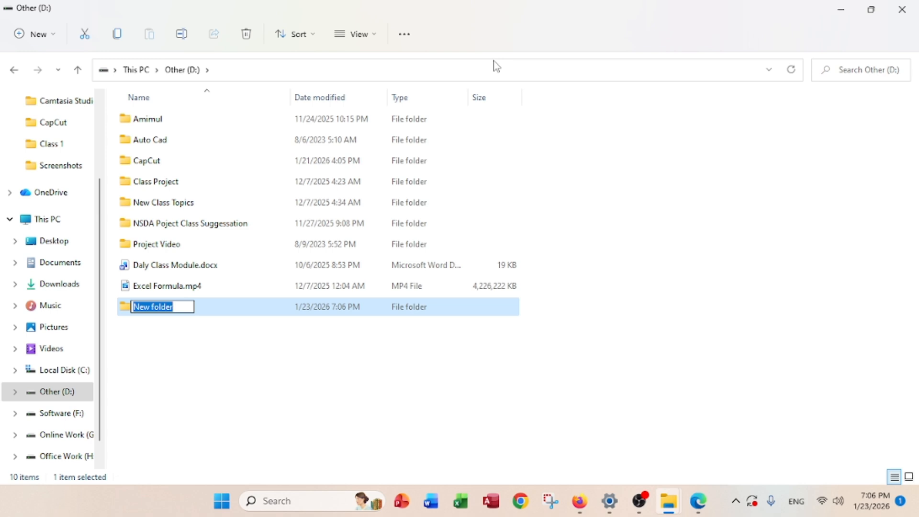
pyautogui.write('Amim ul')
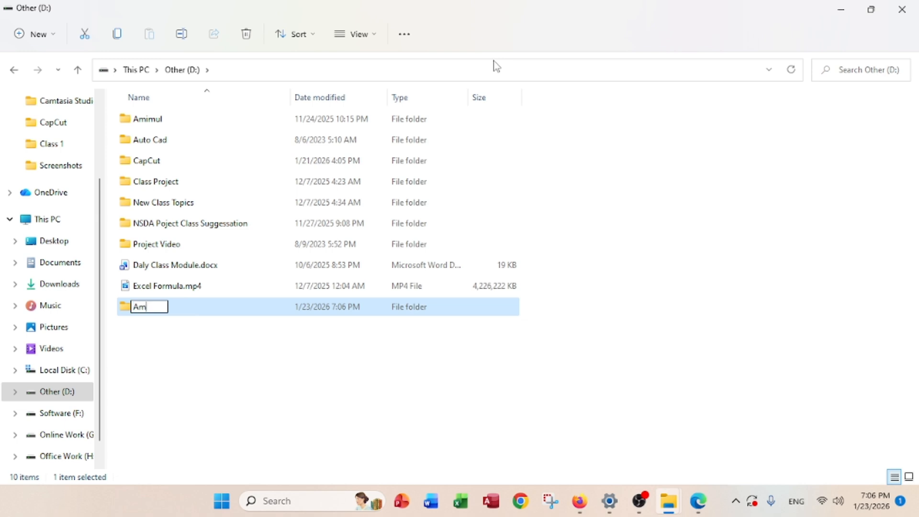
pyautogui.press('BackSpace')
pyautogui.press('BackSpace')
pyautogui.press('BackSpace')
pyautogui.write('ul_102')
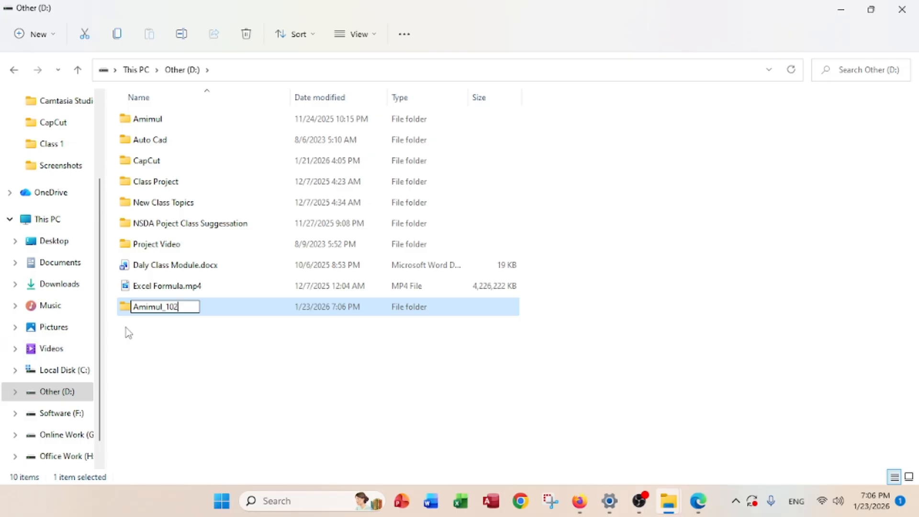
pyautogui.press('Return')
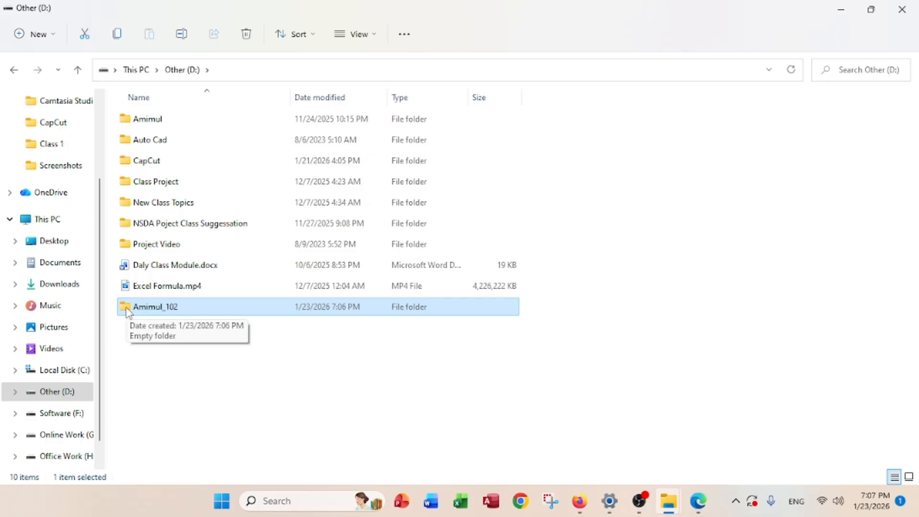
pyautogui.doubleClick(129, 308)
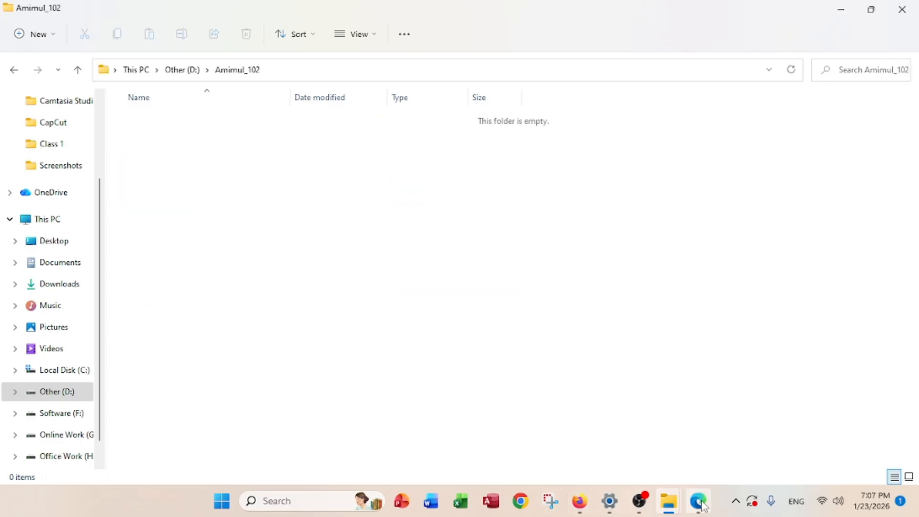
pyautogui.moveTo(701, 504)
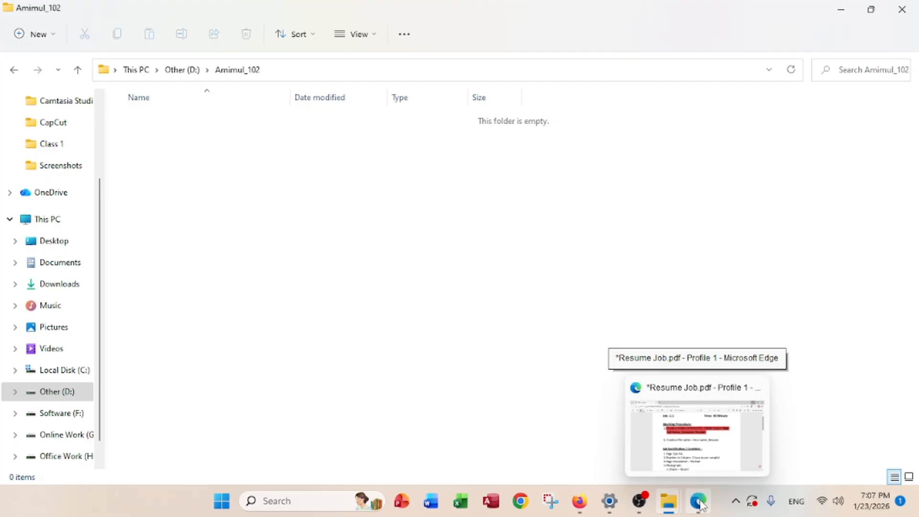
pyautogui.moveTo(700, 505); pyautogui.dragTo(461, 513)
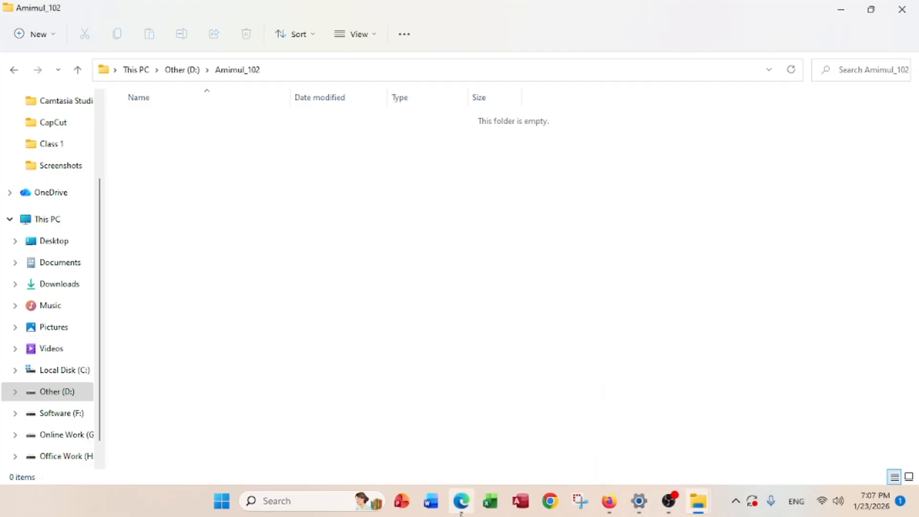
# Highlight step 2, Create a file name = Your name_Resume, in red in the PDF
pyautogui.click(460, 502)
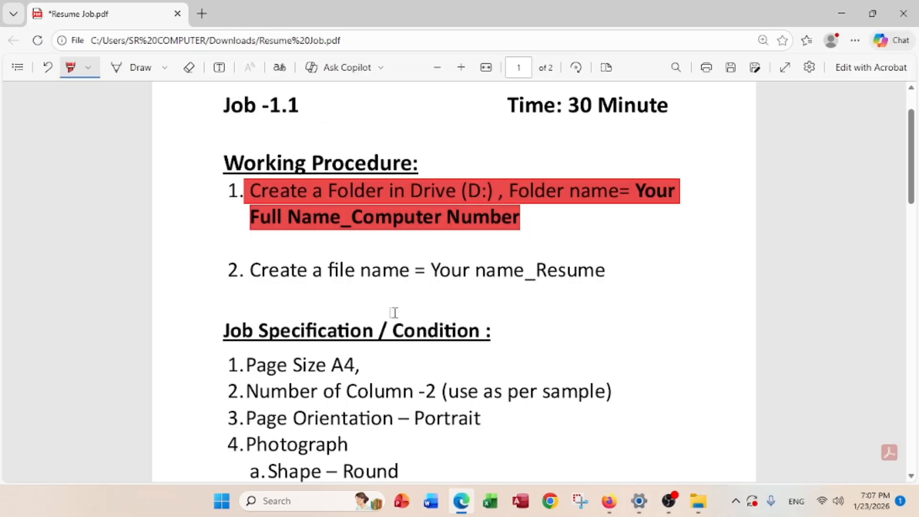
pyautogui.moveTo(246, 270); pyautogui.dragTo(602, 267)
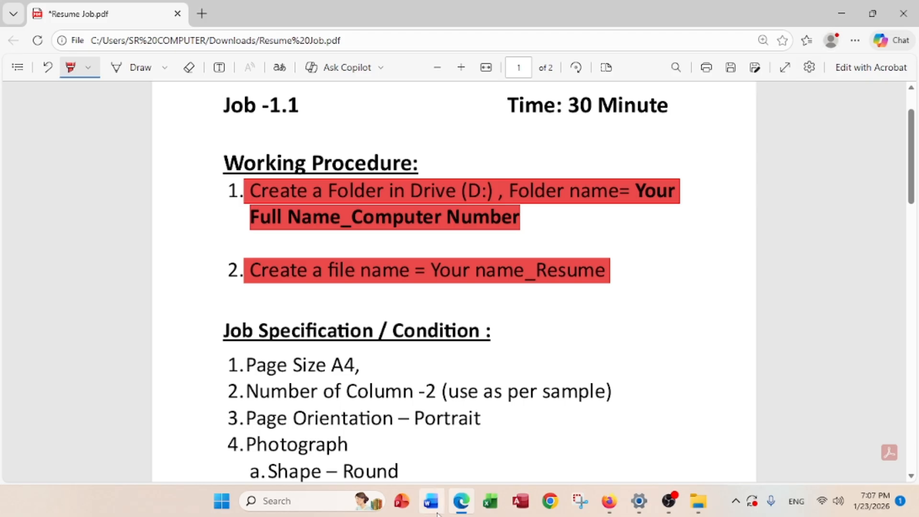
pyautogui.click(431, 502)
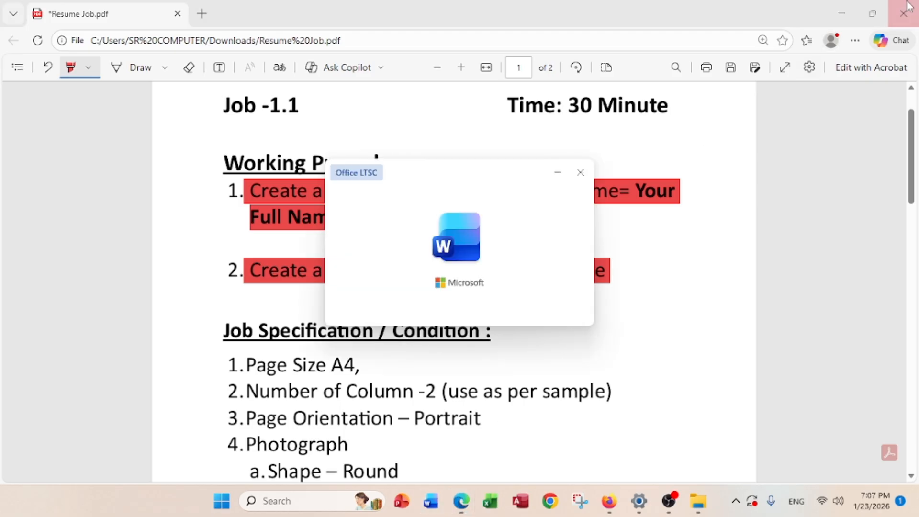
pyautogui.click(580, 173)
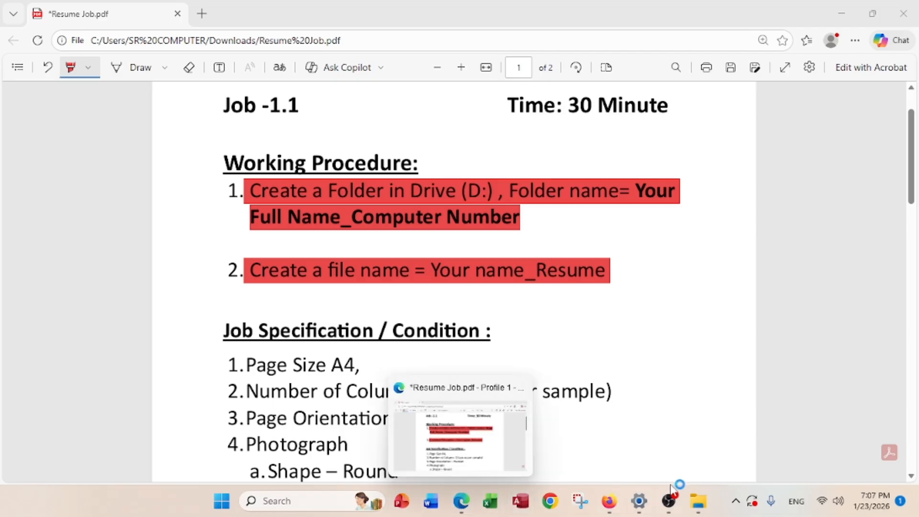
# Add a new Word document to the folder, named the student's name plus _Resume
pyautogui.moveTo(708, 509)
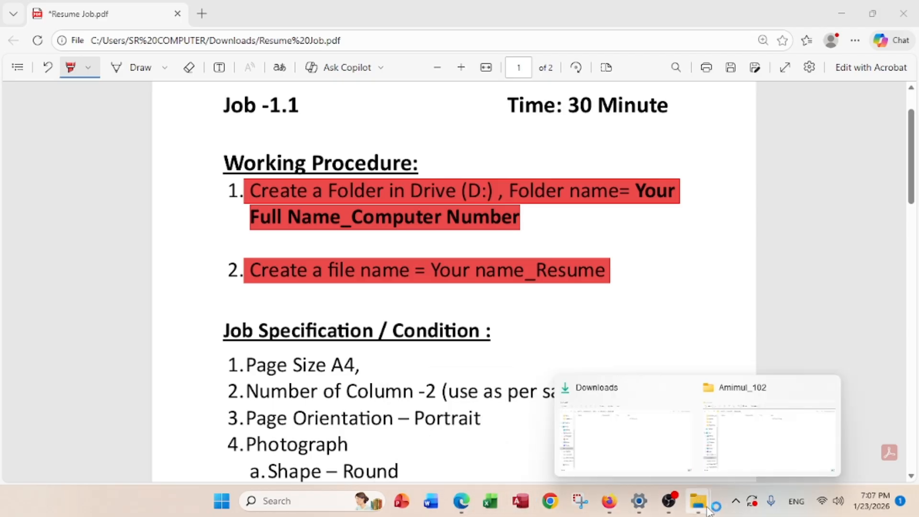
pyautogui.click(749, 447)
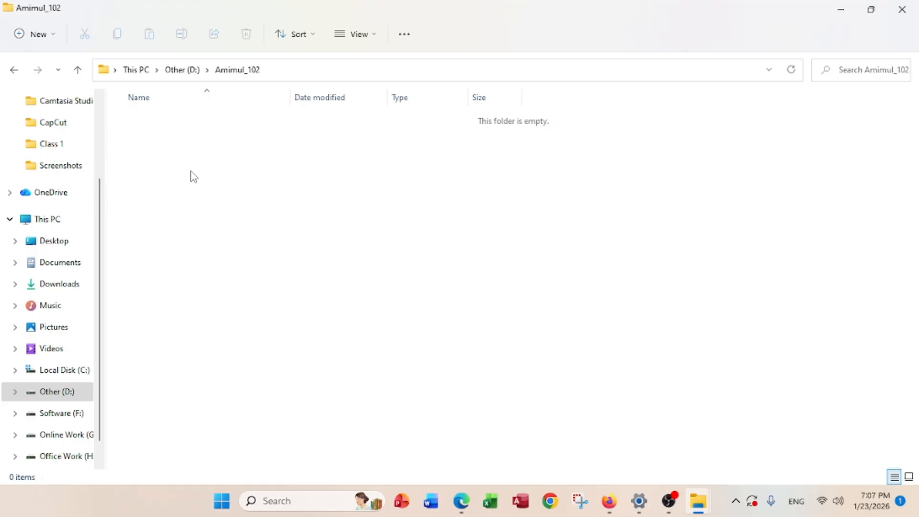
pyautogui.rightClick(196, 140)
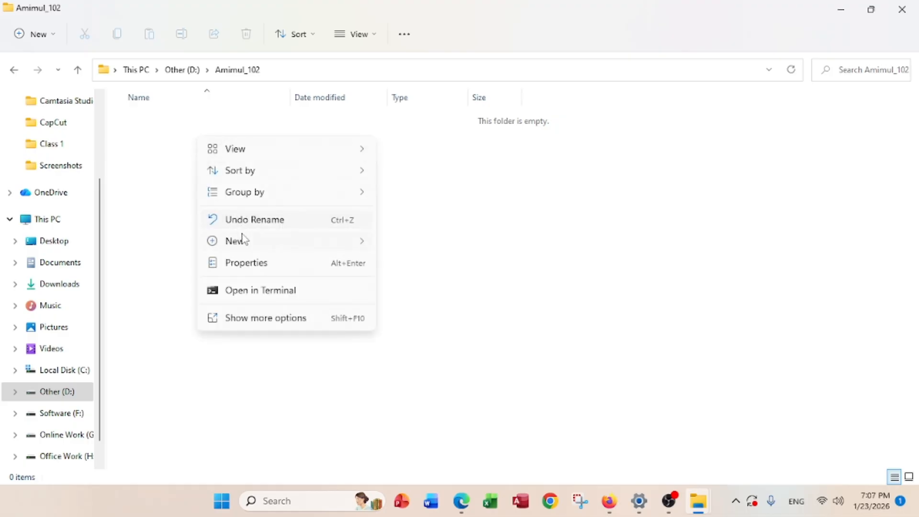
pyautogui.moveTo(245, 244)
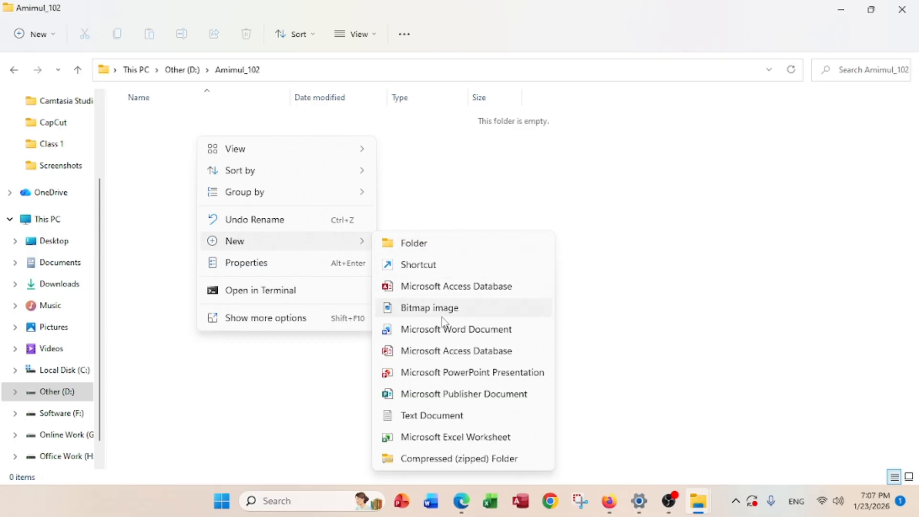
pyautogui.click(445, 330)
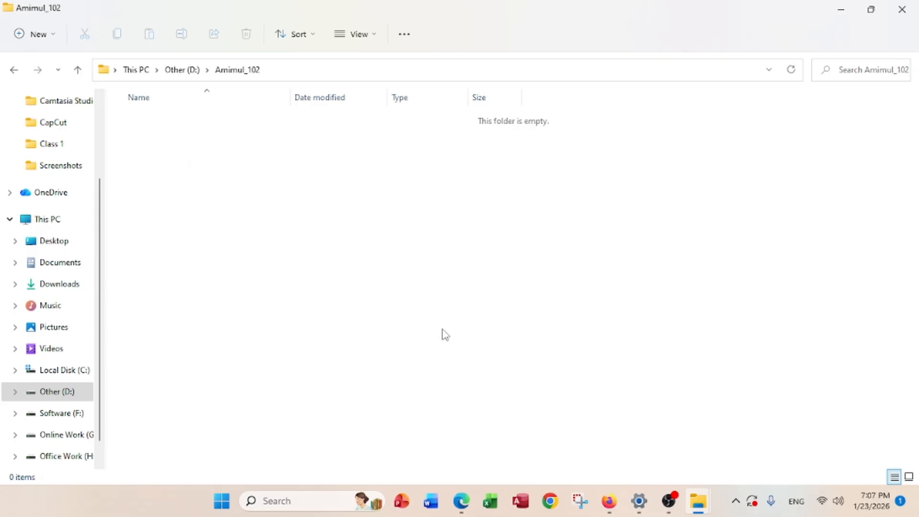
pyautogui.write('A')
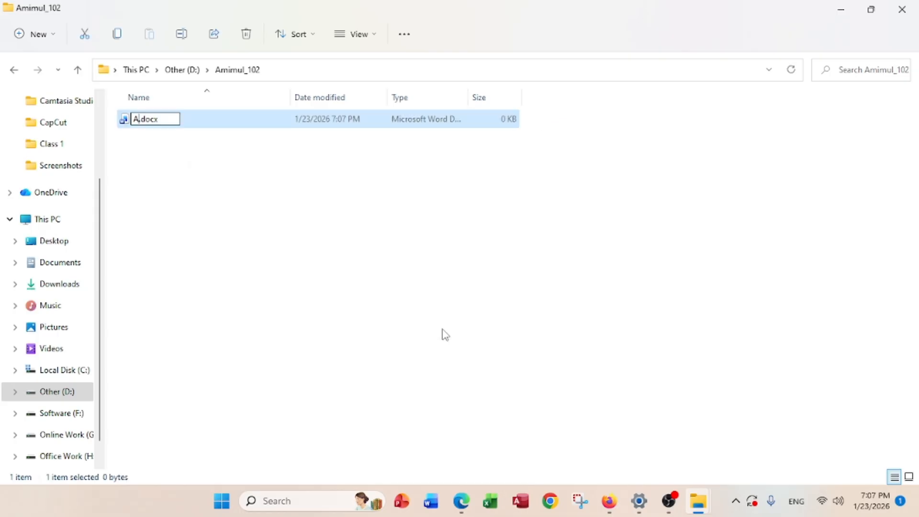
pyautogui.write('mimul')
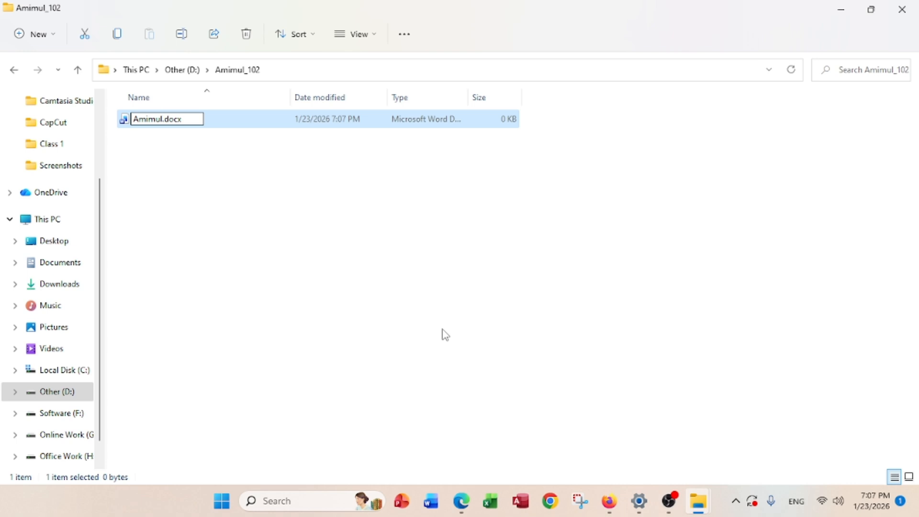
pyautogui.write('_Resume')
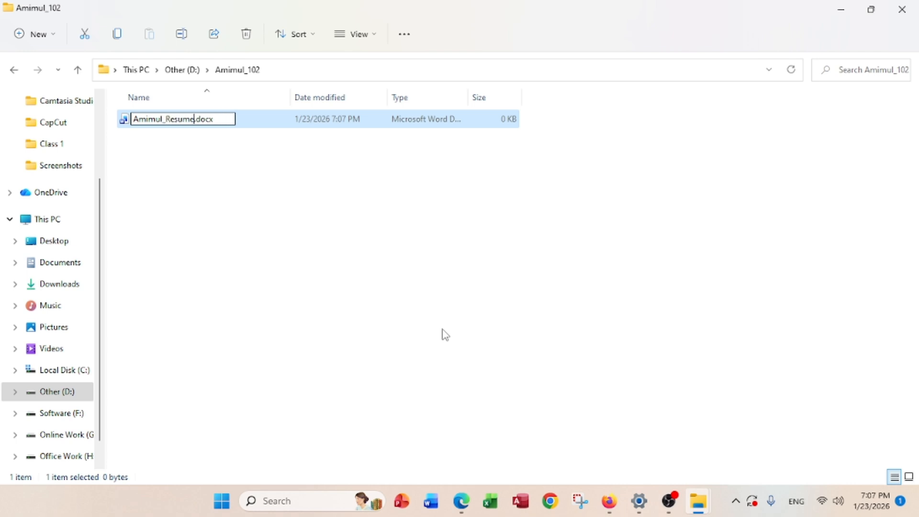
pyautogui.press('Return')
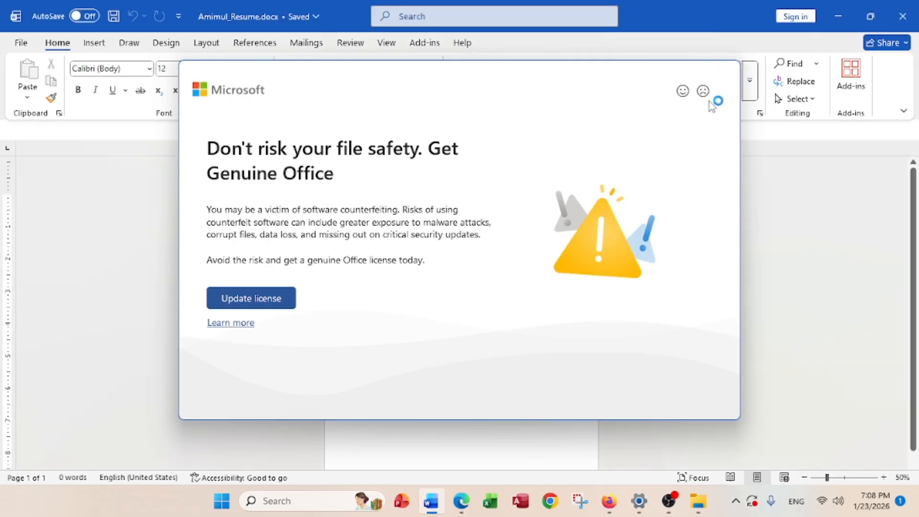
# Dismiss Word's Get Genuine Office dialog and the yellow licence warning banner
pyautogui.click(721, 91)
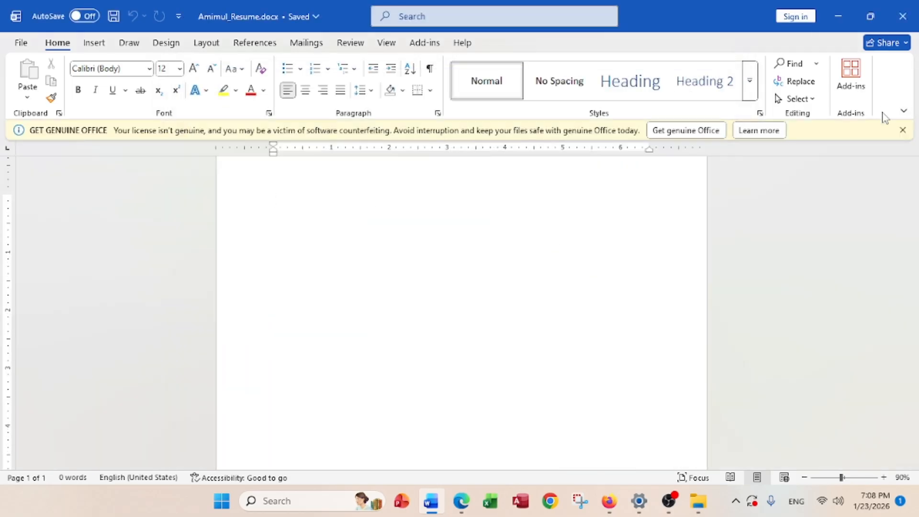
pyautogui.click(903, 130)
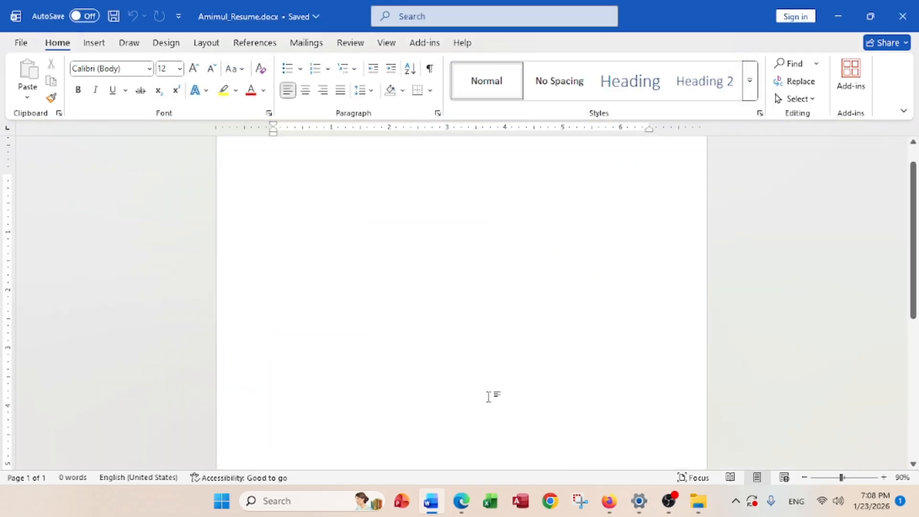
# Highlight Page Size A4, Number of Column -2 and Page Orientation in red, then minimize Edge
pyautogui.moveTo(461, 500)
pyautogui.click(432, 461)
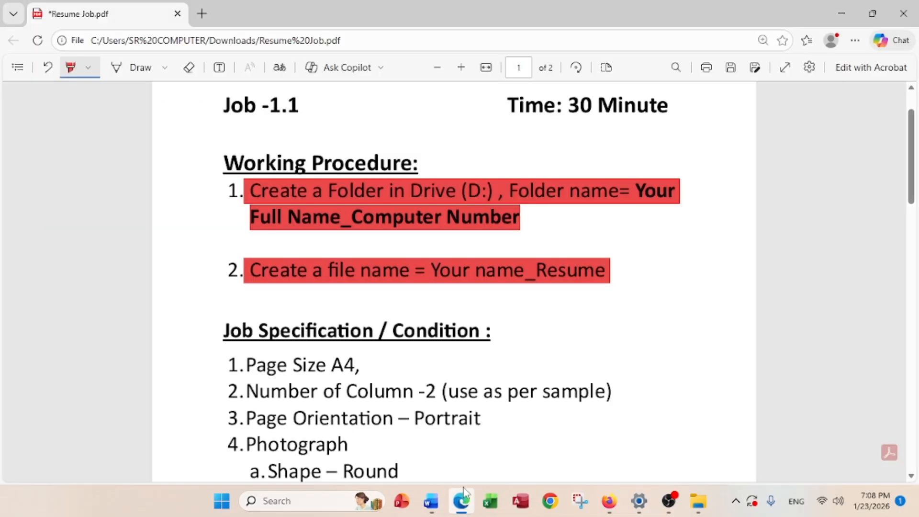
pyautogui.scroll(-3, 371, 351)
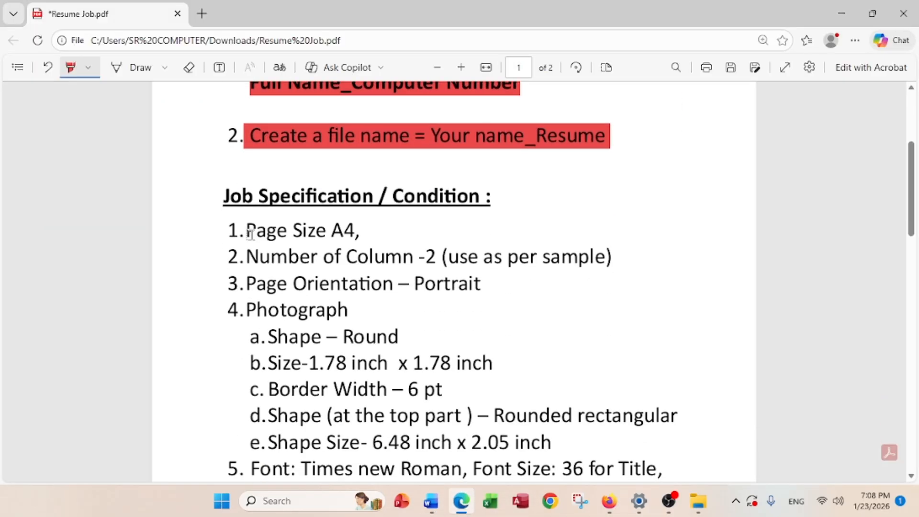
pyautogui.moveTo(246, 230); pyautogui.dragTo(364, 230)
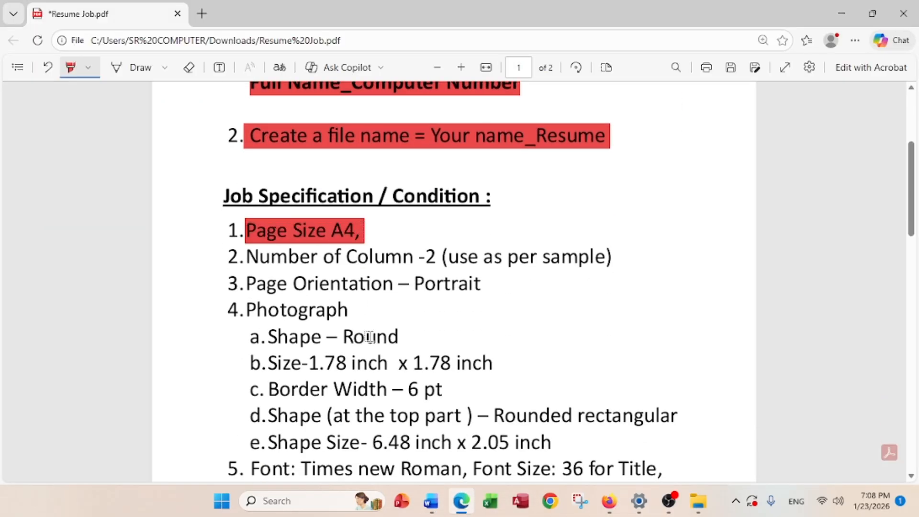
pyautogui.moveTo(245, 283); pyautogui.dragTo(397, 285)
pyautogui.moveTo(246, 257); pyautogui.dragTo(633, 249)
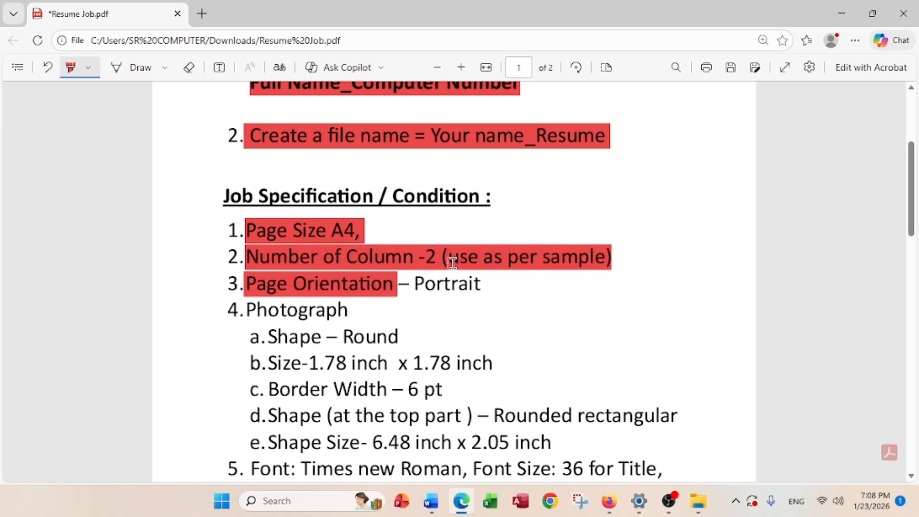
pyautogui.scroll(-10, 513, 259)
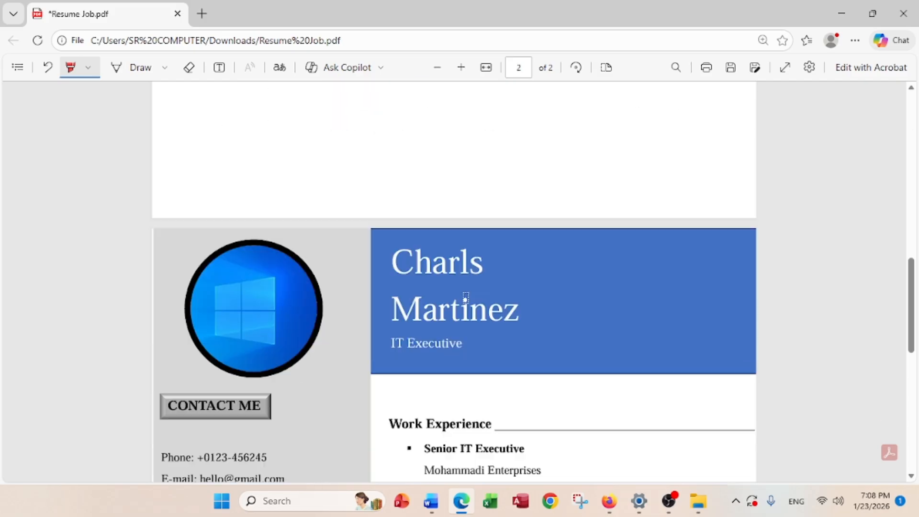
pyautogui.scroll(10, 412, 346)
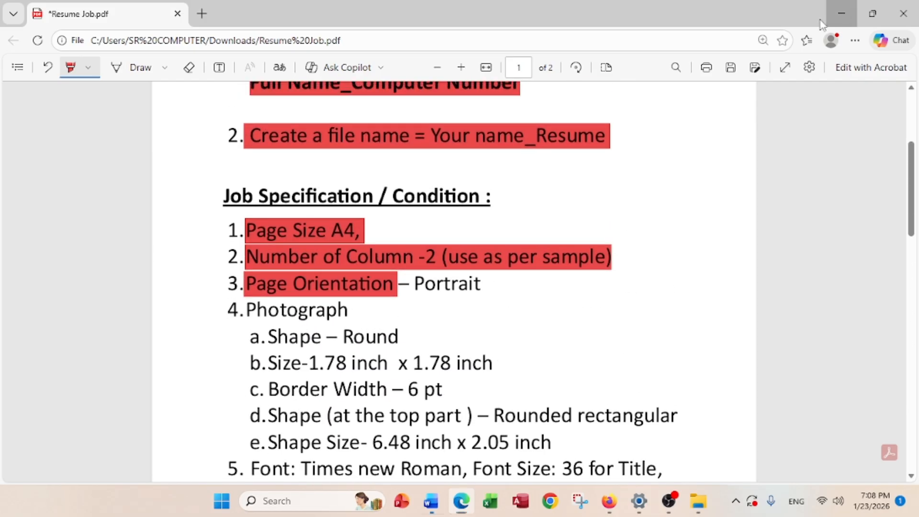
pyautogui.click(845, 9)
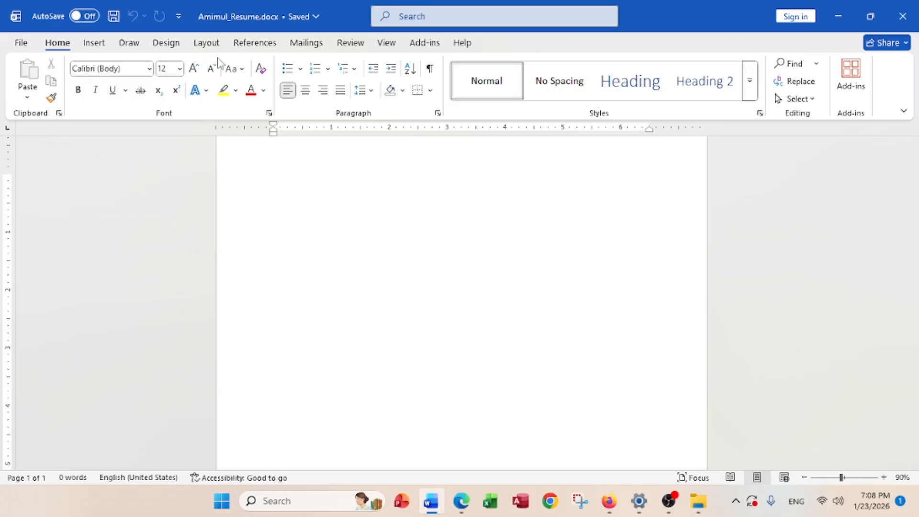
# Show the paper size choices from Layout > Size
pyautogui.click(206, 43)
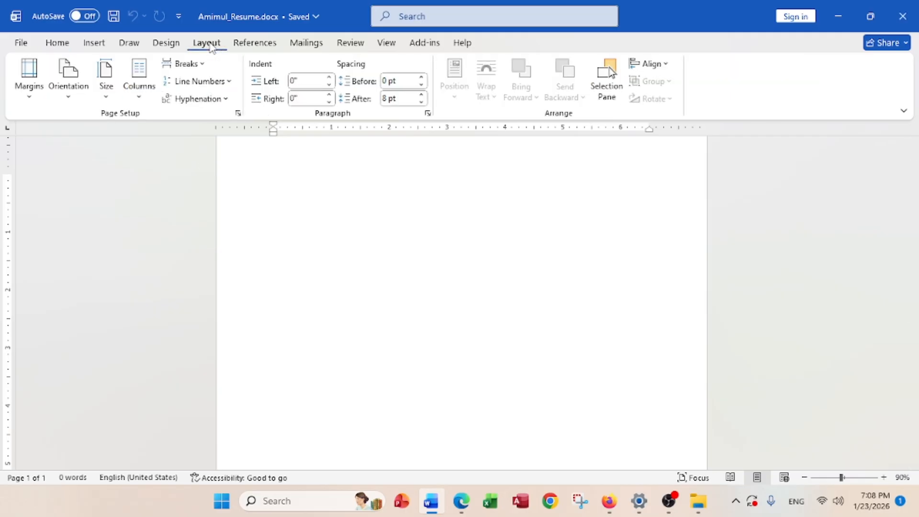
pyautogui.click(106, 95)
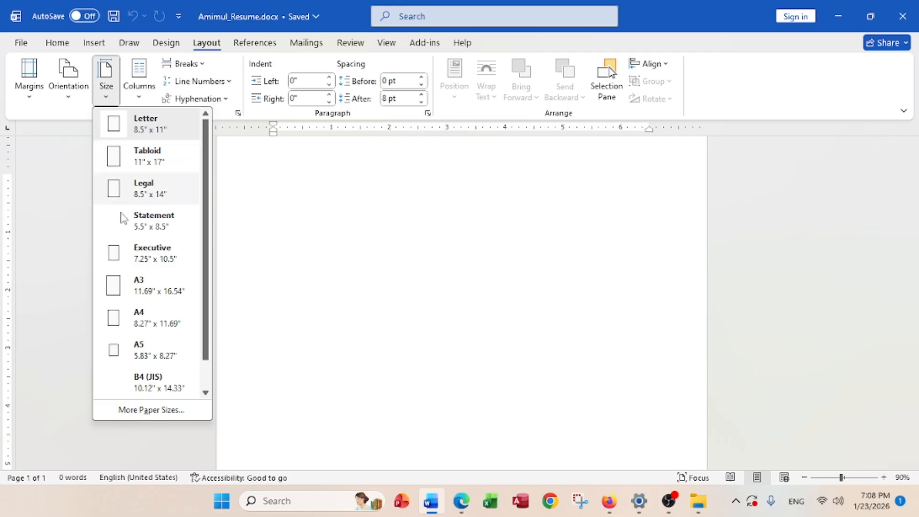
# Set the page to A4, Portrait orientation, with the Left two-column layout
pyautogui.click(141, 327)
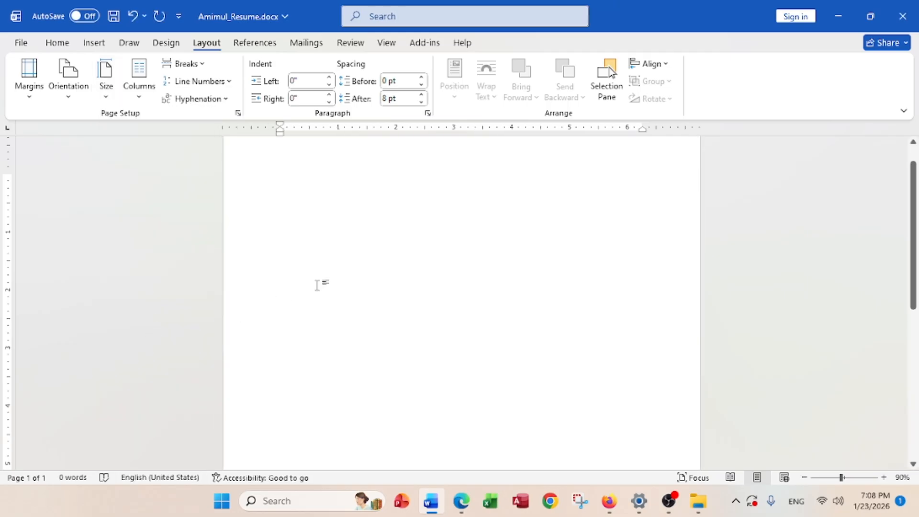
pyautogui.click(74, 103)
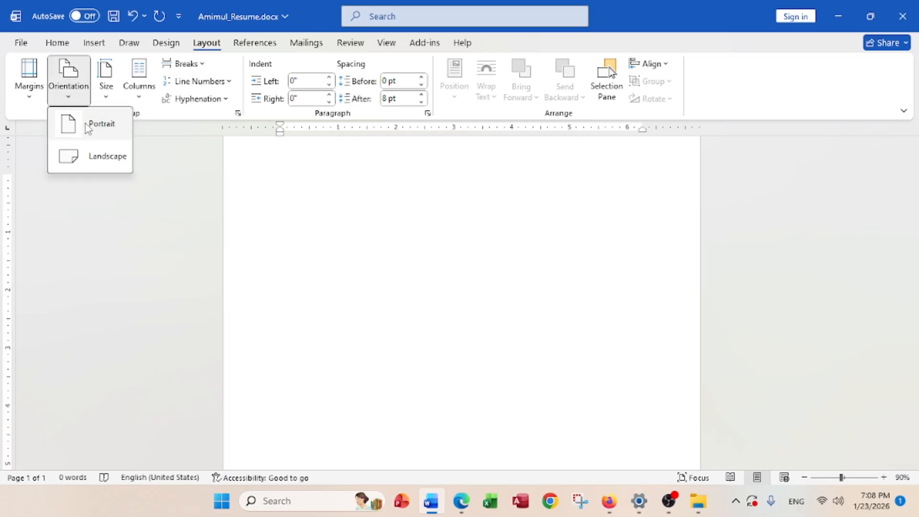
pyautogui.click(93, 125)
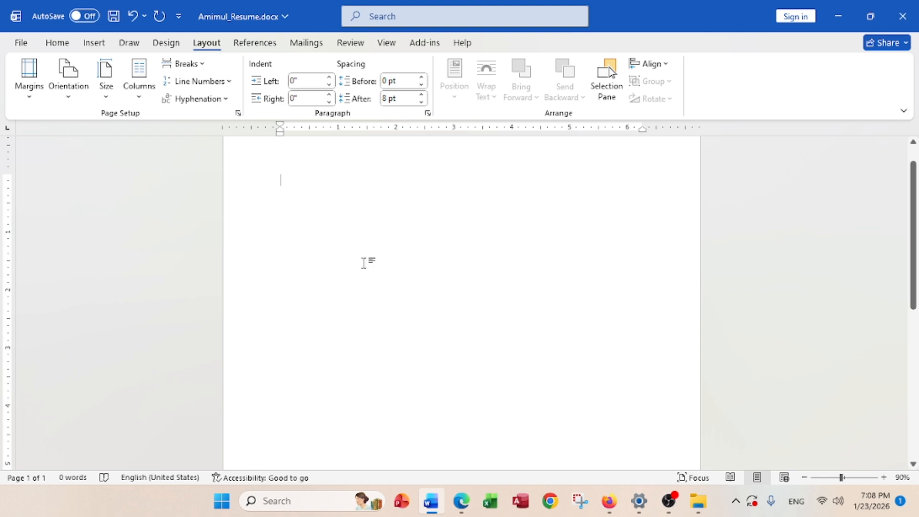
pyautogui.scroll(1, 364, 273)
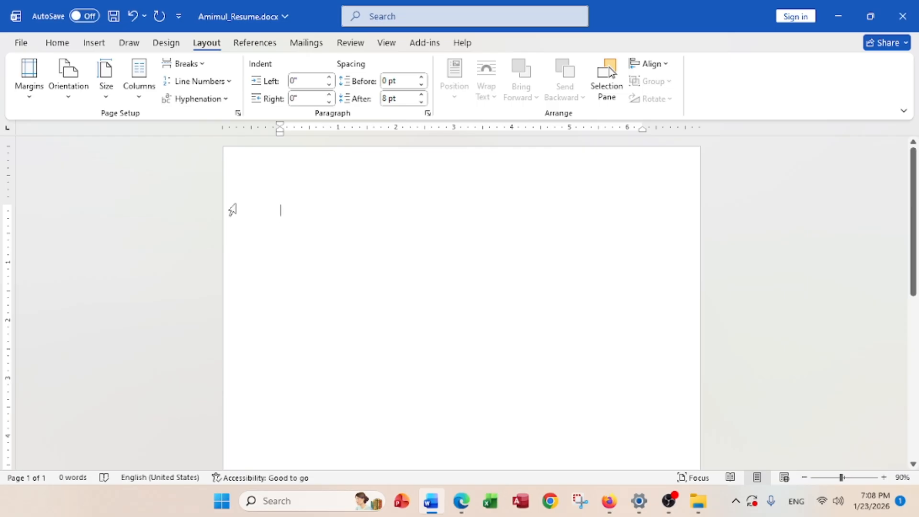
pyautogui.click(139, 98)
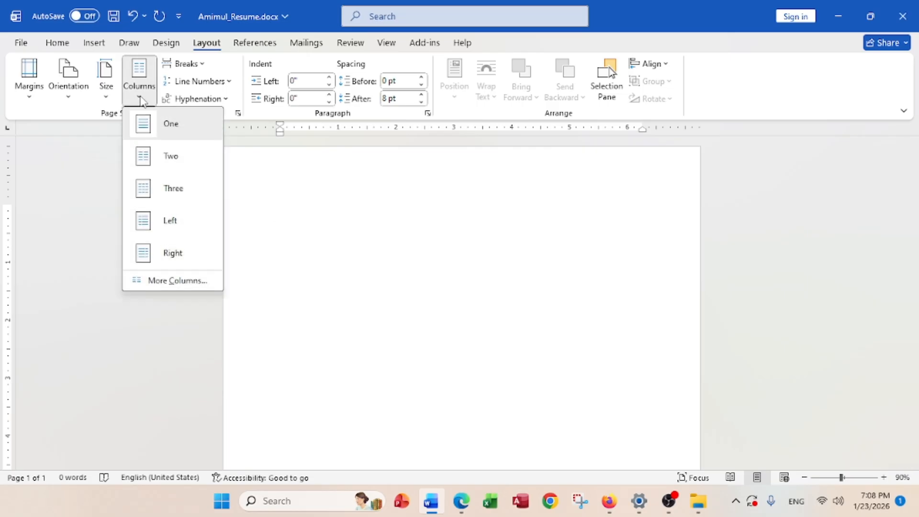
pyautogui.click(156, 228)
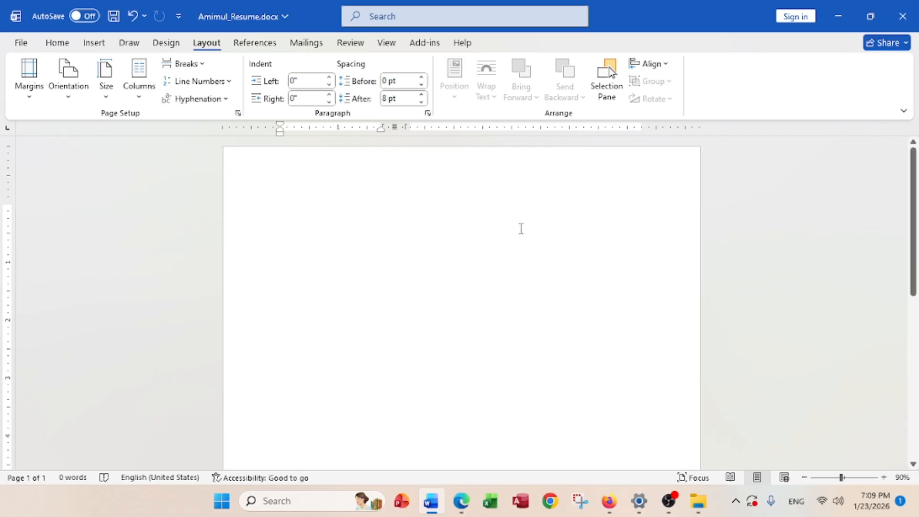
# Insert a column break, typing test text 'ddd' in the right column and 'hh' in the left
pyautogui.click(189, 63)
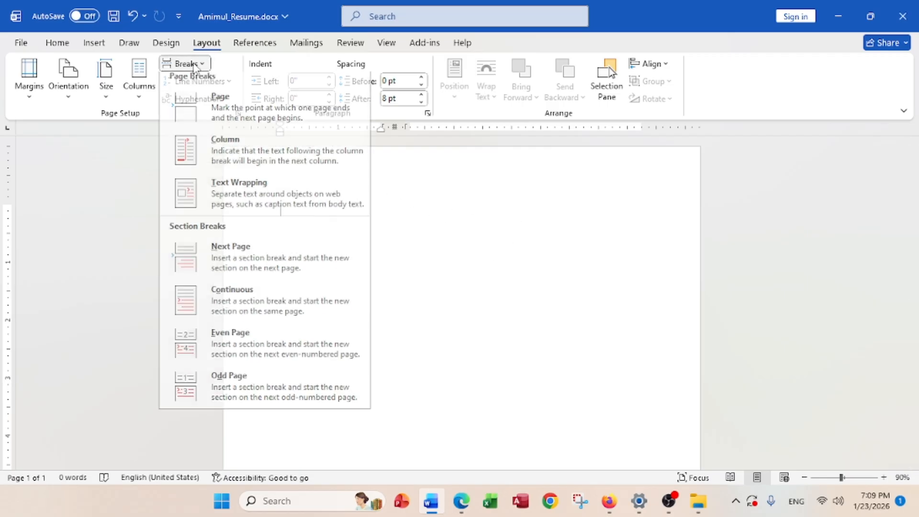
pyautogui.click(213, 147)
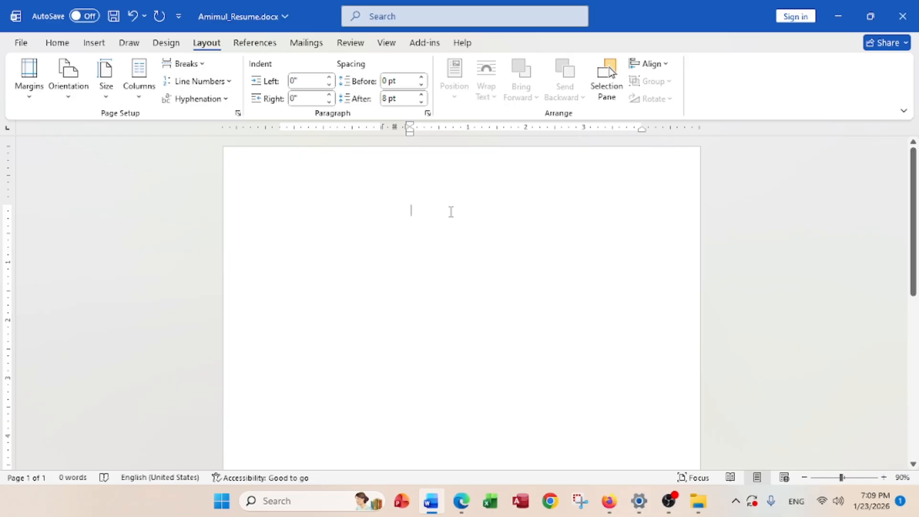
pyautogui.write('ddd')
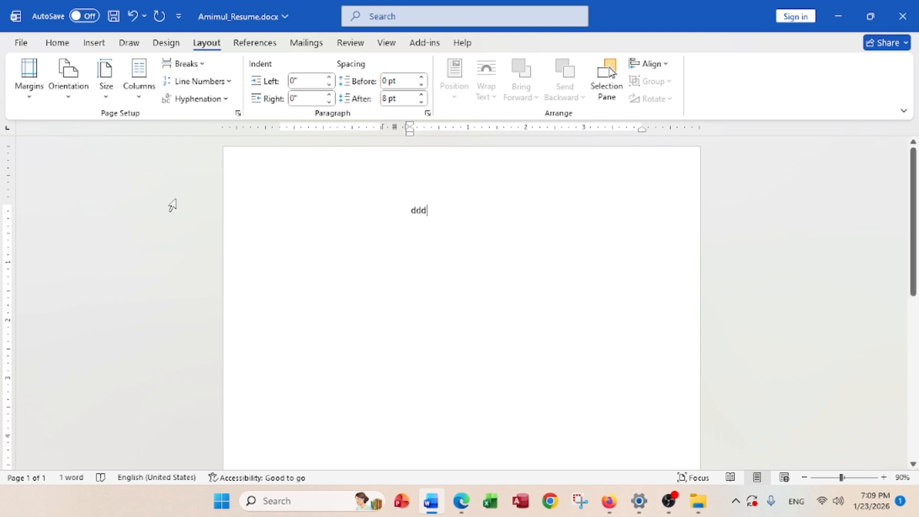
pyautogui.click(279, 210)
pyautogui.write('hh')
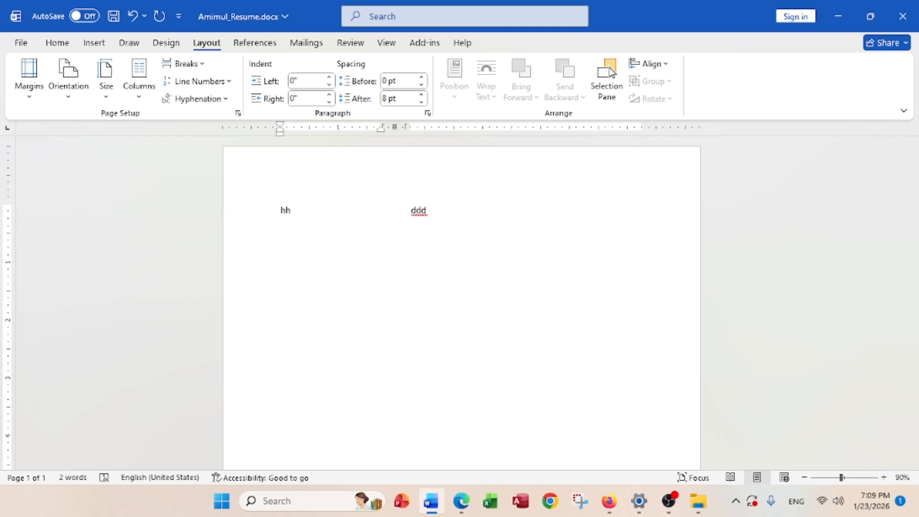
pyautogui.click(431, 211)
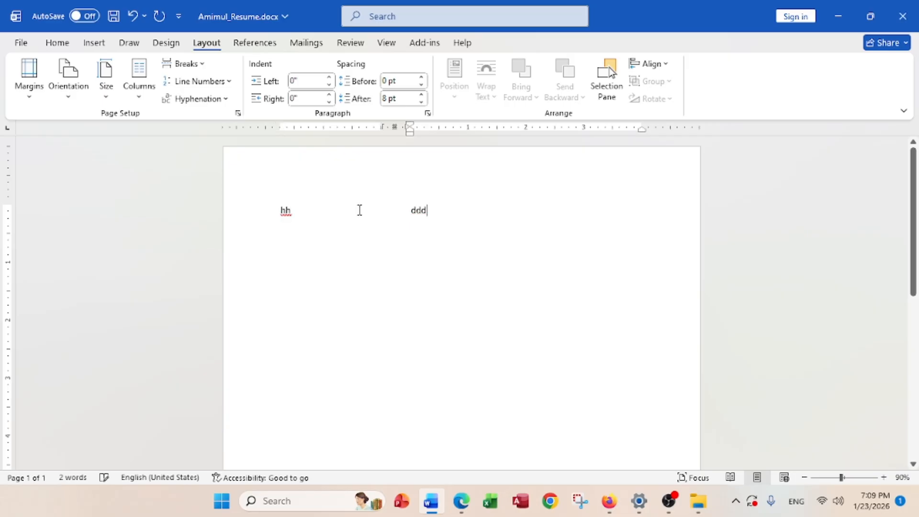
pyautogui.click(322, 207)
pyautogui.click(388, 221)
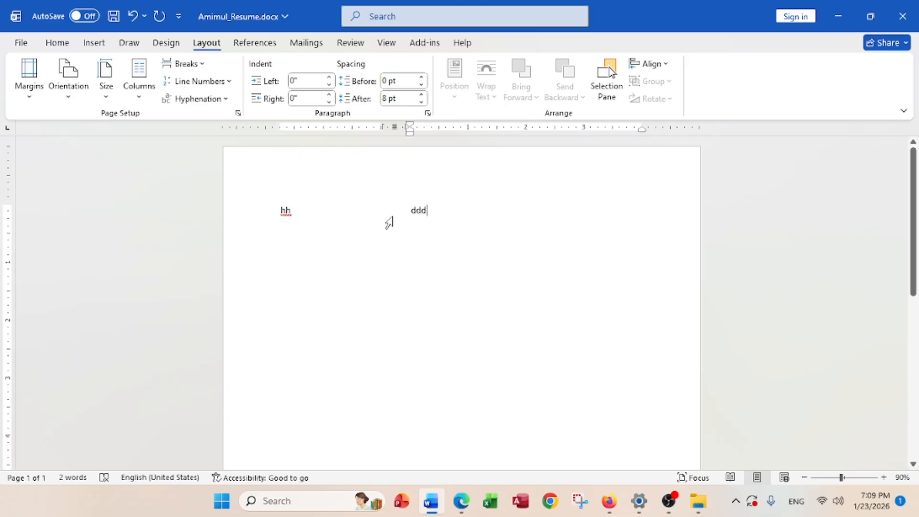
pyautogui.click(309, 210)
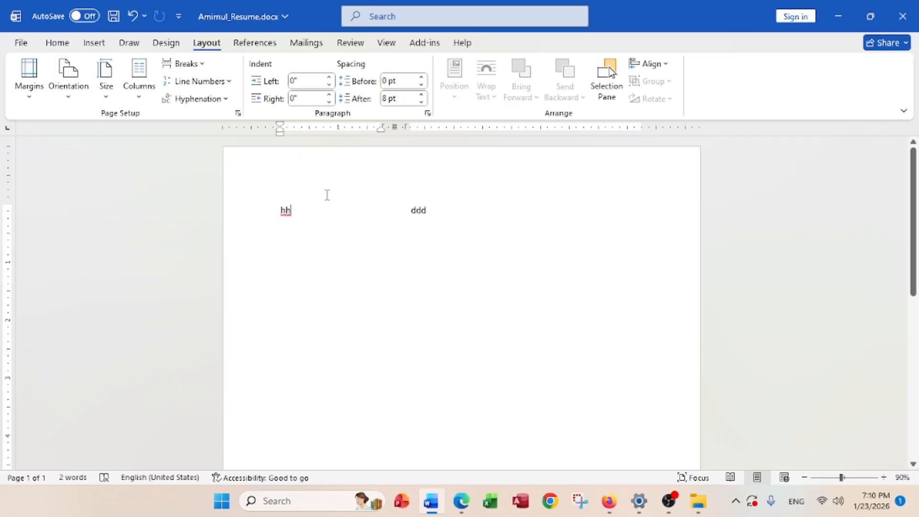
pyautogui.click(460, 501)
pyautogui.scroll(-2, 400, 361)
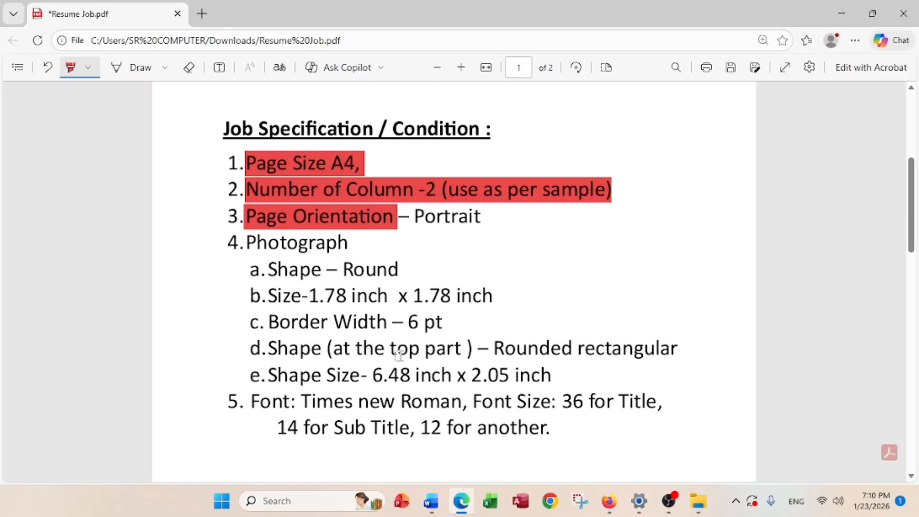
pyautogui.scroll(-2, 443, 207)
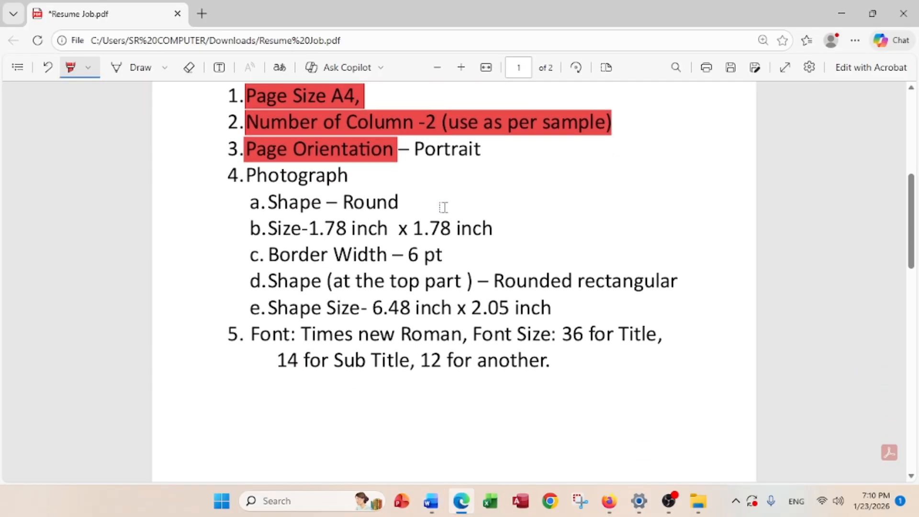
pyautogui.scroll(-15, 443, 206)
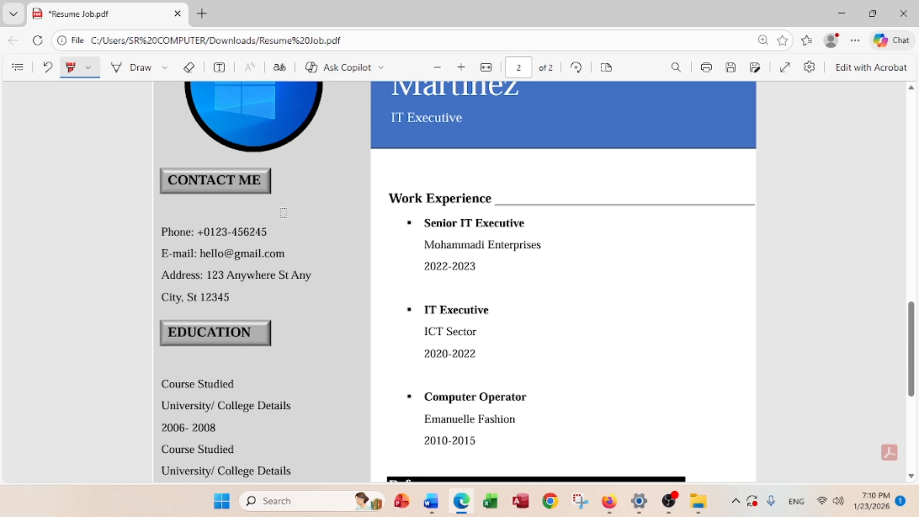
pyautogui.click(838, 18)
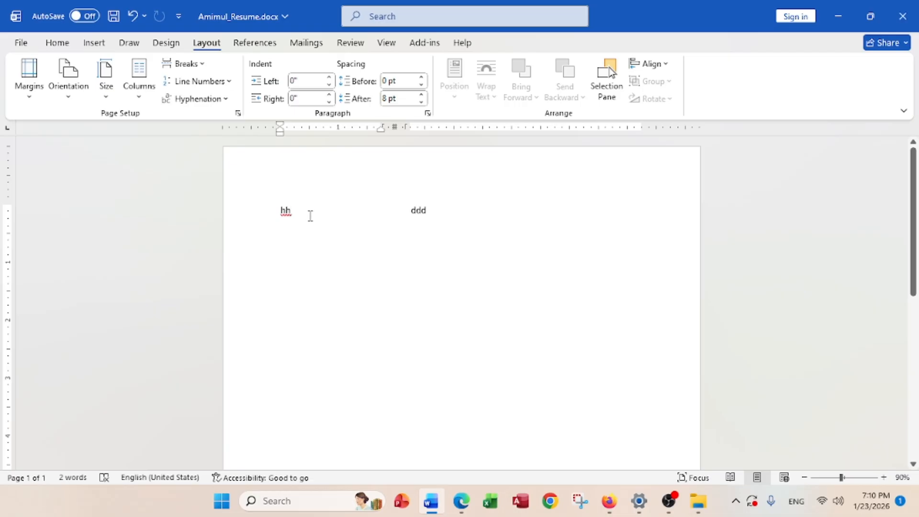
# Undo the test text and draw a rectangle from the page's top-left corner
pyautogui.hotkey('ctrl', 'z')
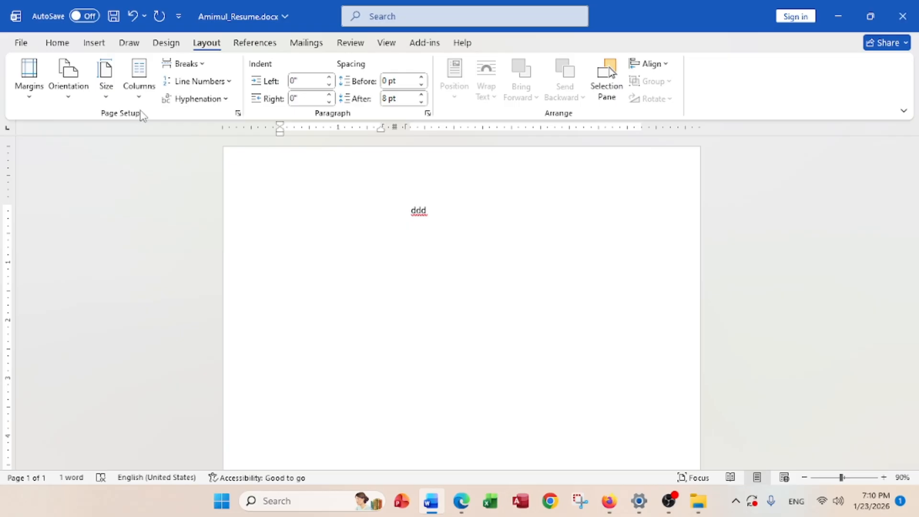
pyautogui.click(94, 42)
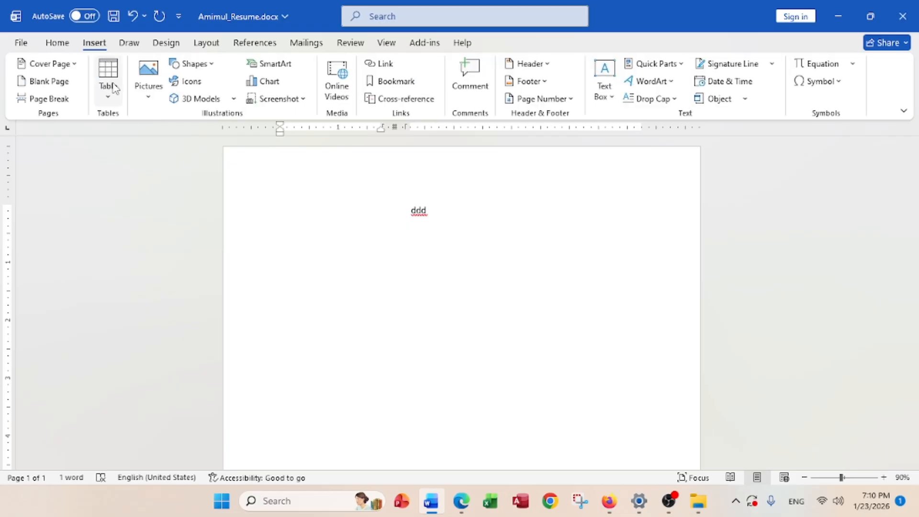
pyautogui.click(206, 67)
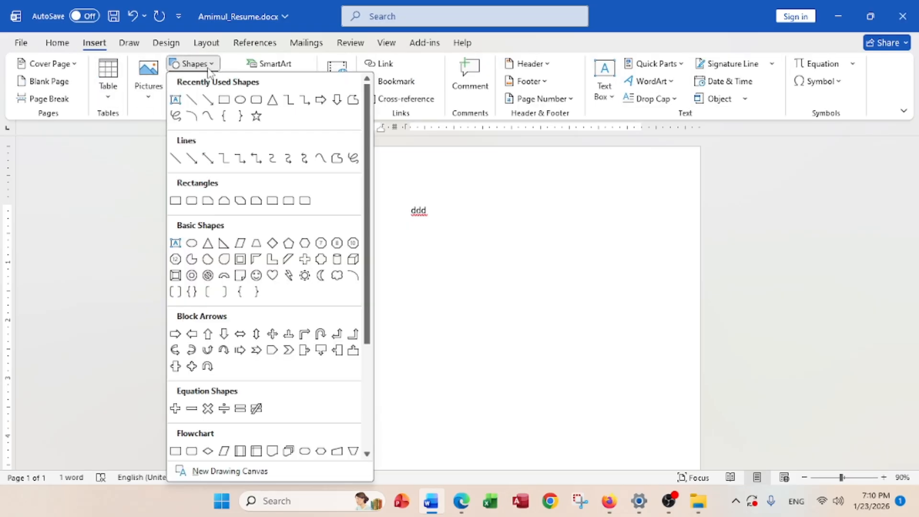
pyautogui.click(175, 201)
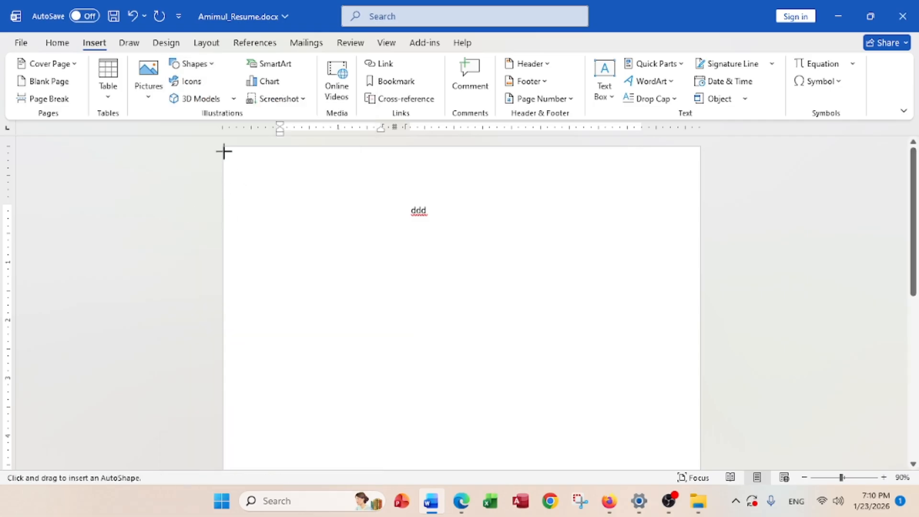
pyautogui.moveTo(223, 147); pyautogui.dragTo(411, 460)
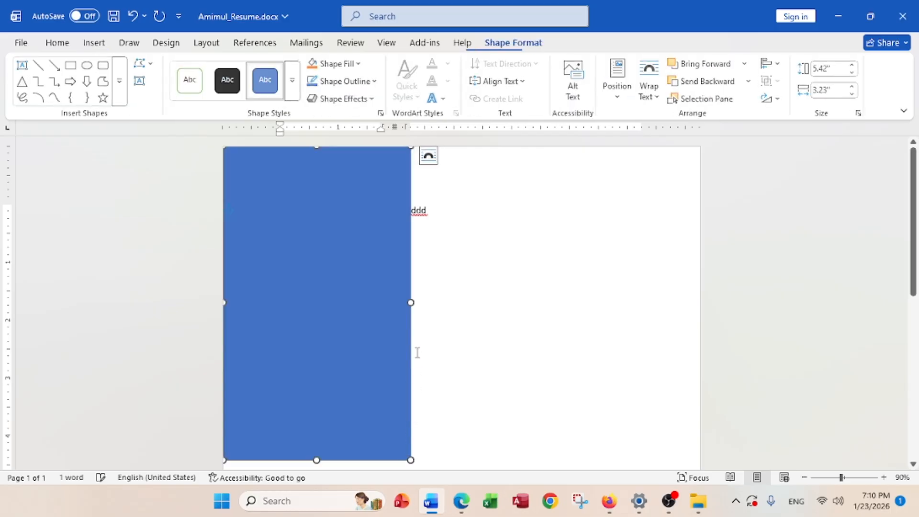
# Stretch the rectangle down to the page bottom so it measures 3.17" x 11.65"
pyautogui.moveTo(408, 305); pyautogui.dragTo(404, 303)
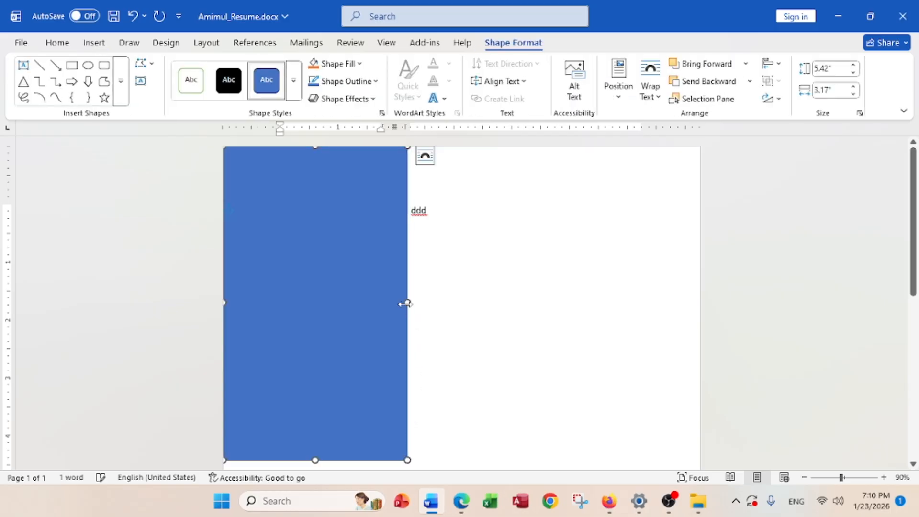
pyautogui.scroll(-5, 404, 309)
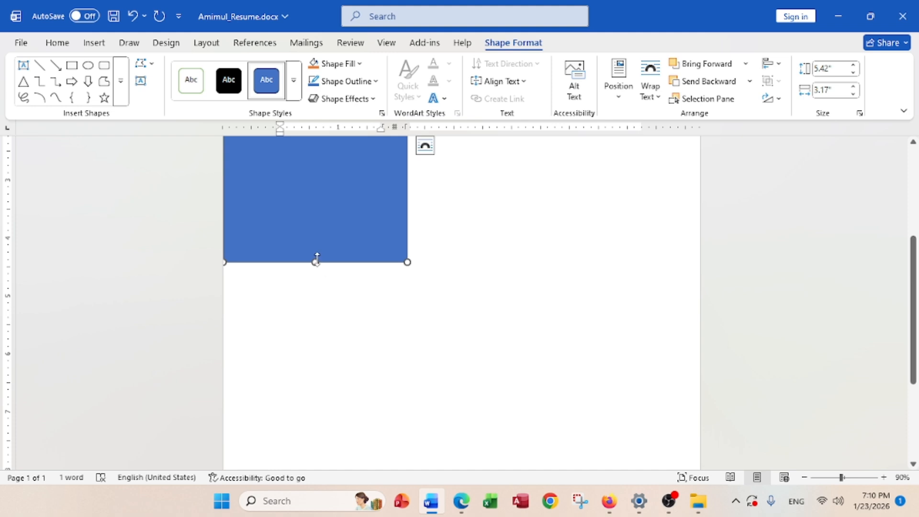
pyautogui.moveTo(315, 265); pyautogui.dragTo(315, 414)
pyautogui.scroll(-3, 306, 350)
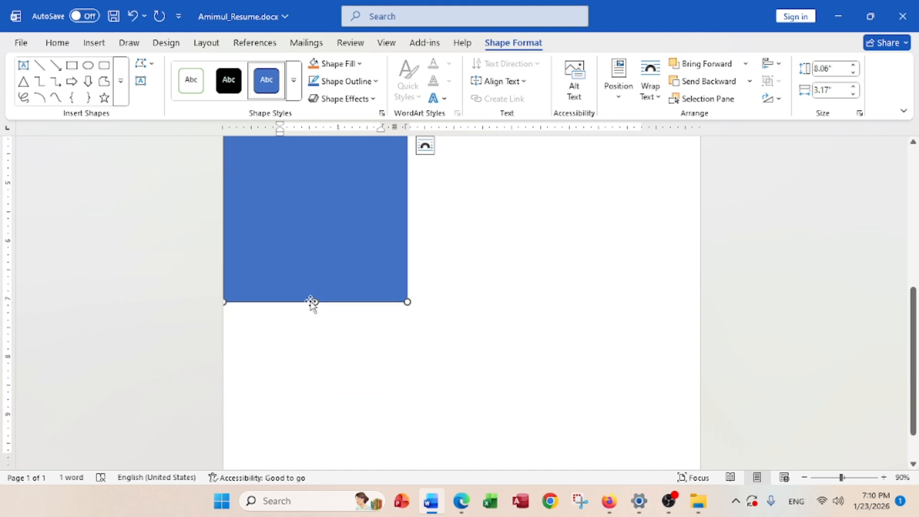
pyautogui.moveTo(313, 302); pyautogui.dragTo(319, 458)
pyautogui.scroll(-2, 324, 407)
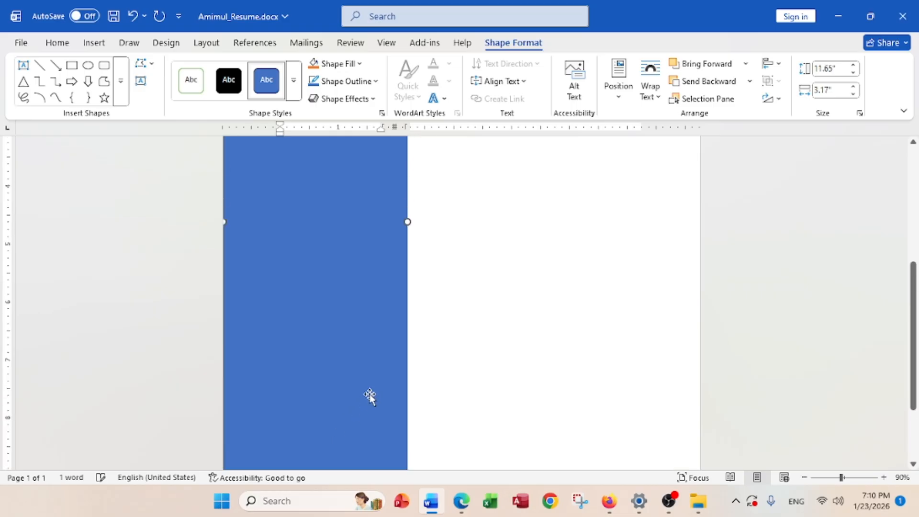
pyautogui.scroll(5, 370, 395)
pyautogui.scroll(2, 371, 394)
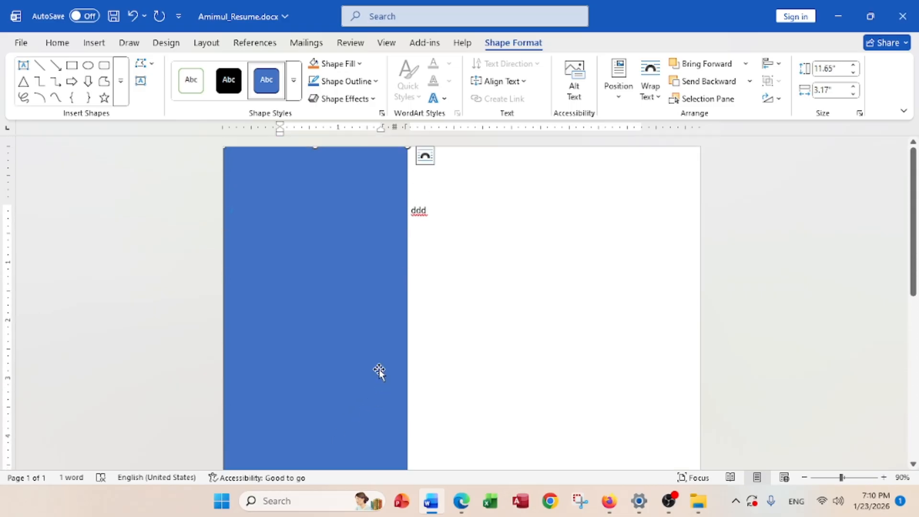
# Fill the tall rectangle light grey and remove its outline
pyautogui.click(359, 65)
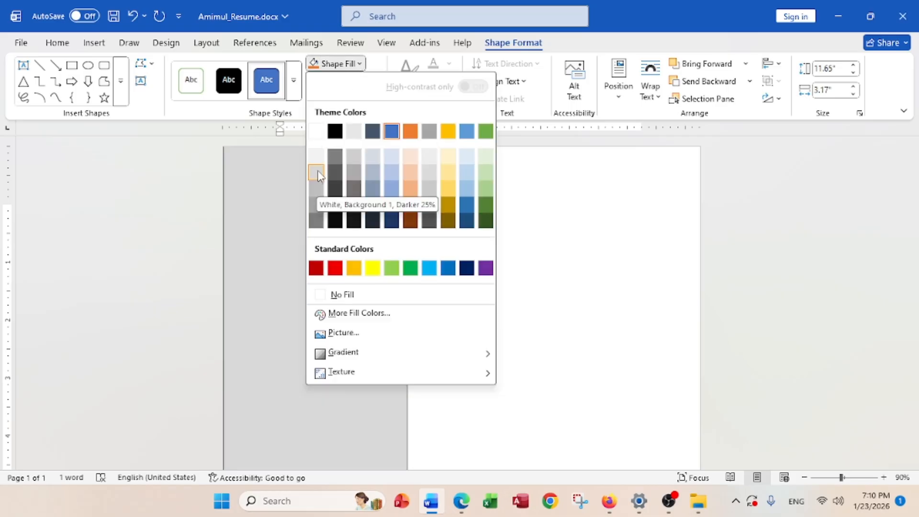
pyautogui.click(317, 171)
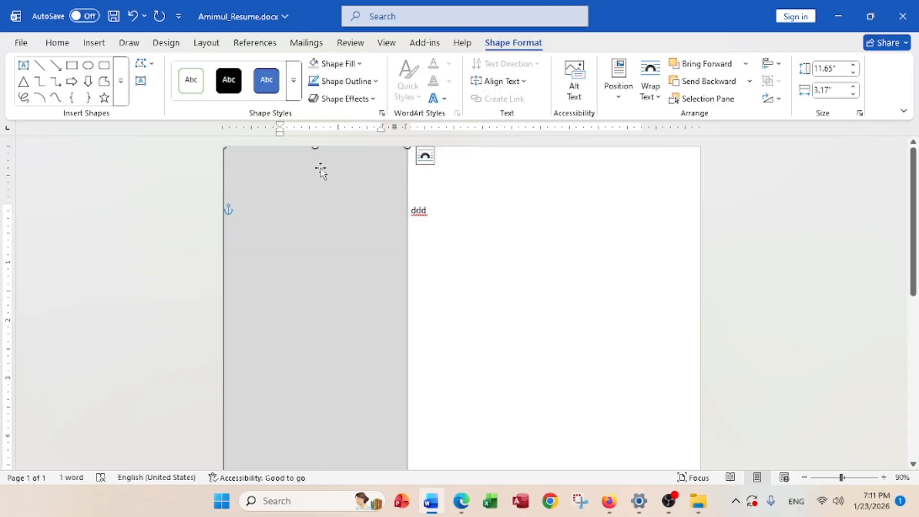
pyautogui.click(348, 81)
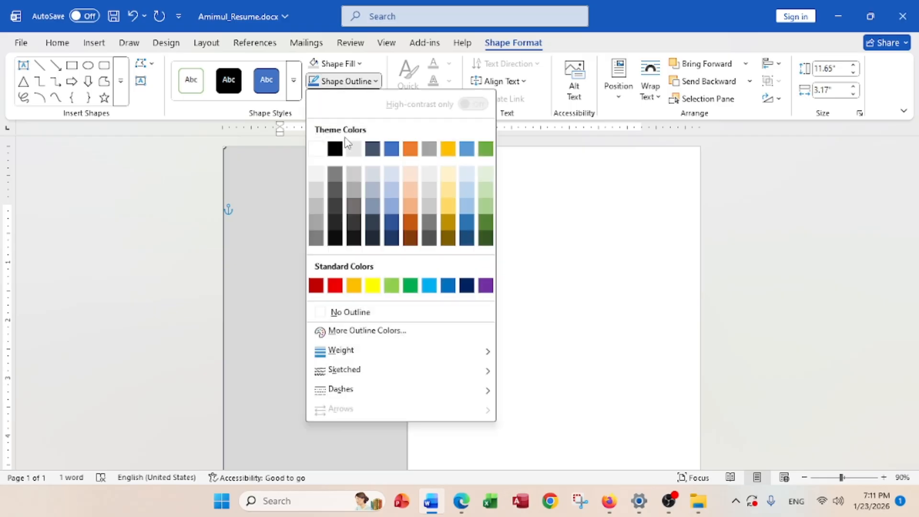
pyautogui.click(354, 311)
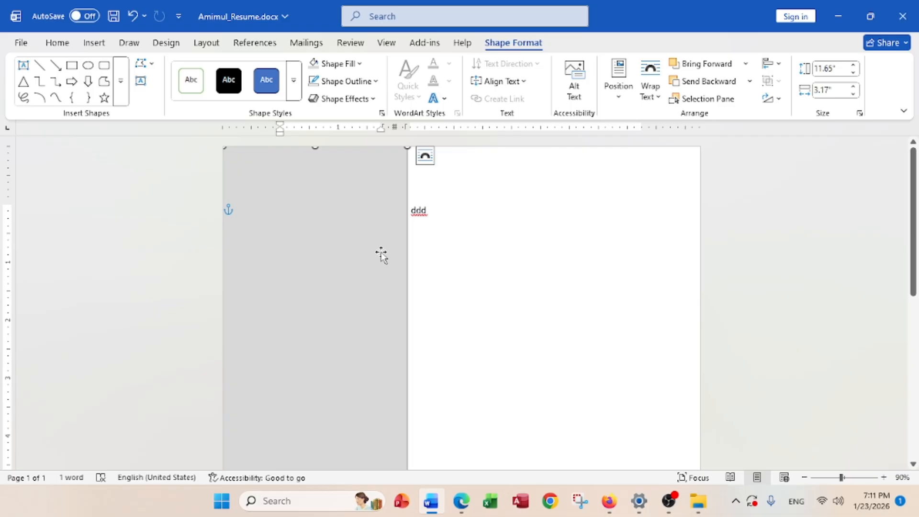
pyautogui.click(430, 215)
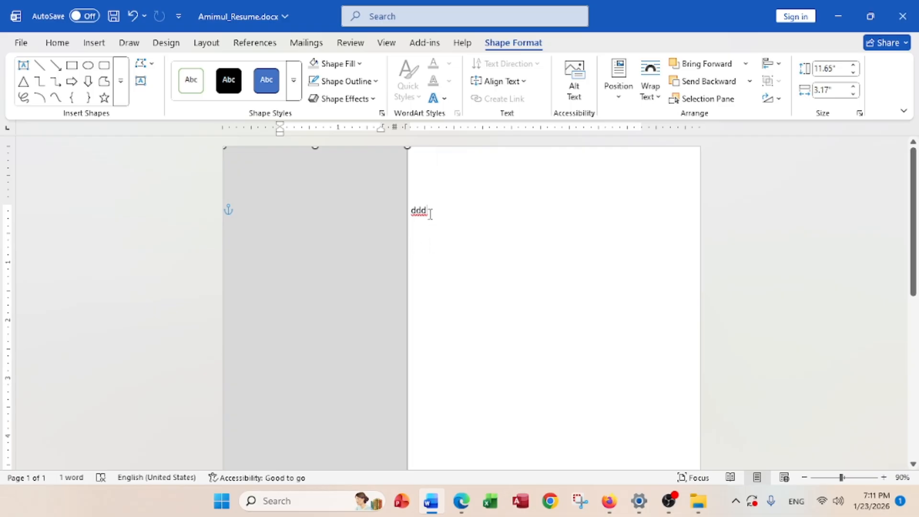
pyautogui.click(389, 211)
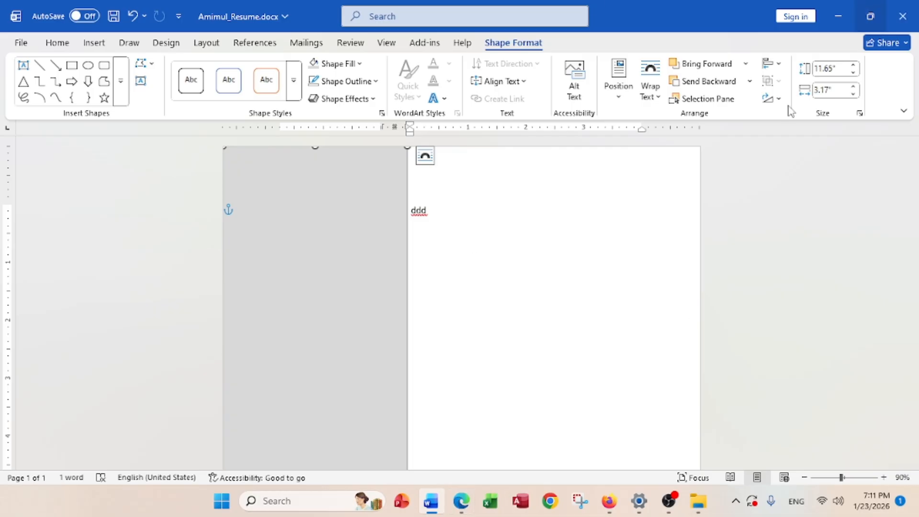
pyautogui.click(461, 500)
pyautogui.scroll(10, 270, 279)
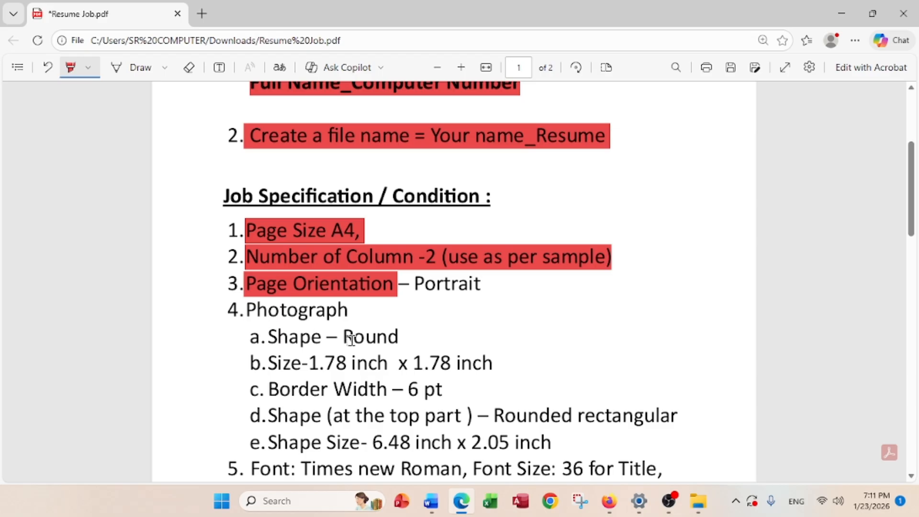
pyautogui.scroll(-5, 344, 334)
pyautogui.scroll(-5, 340, 333)
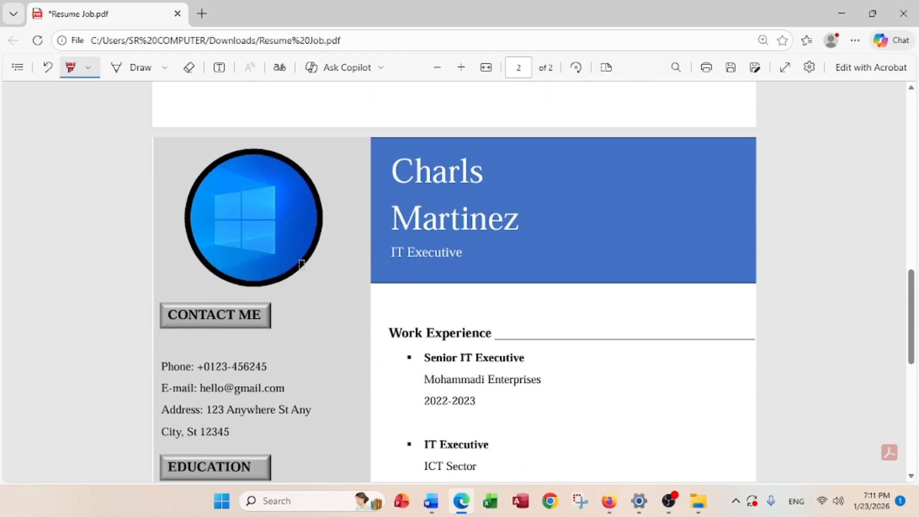
pyautogui.scroll(-3, 290, 280)
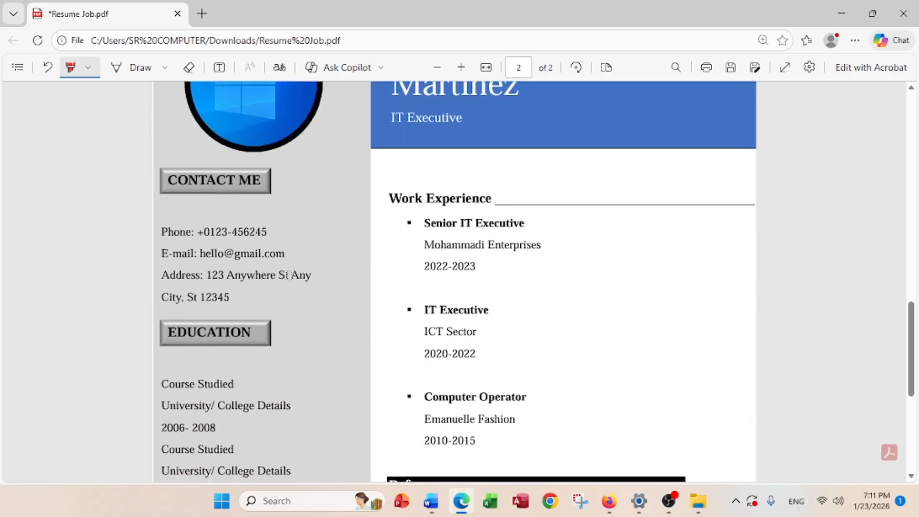
pyautogui.scroll(-4, 234, 423)
pyautogui.scroll(-2, 237, 411)
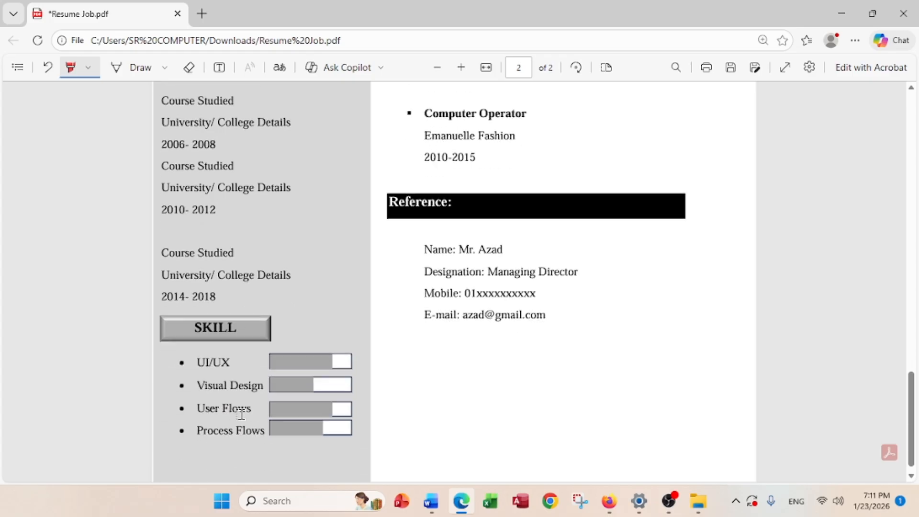
pyautogui.scroll(4, 237, 410)
pyautogui.scroll(7, 241, 414)
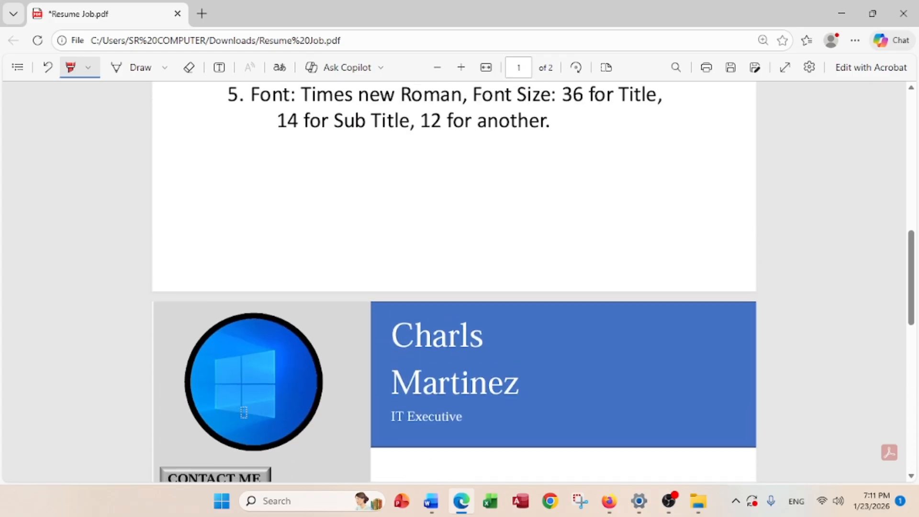
pyautogui.scroll(-7, 241, 413)
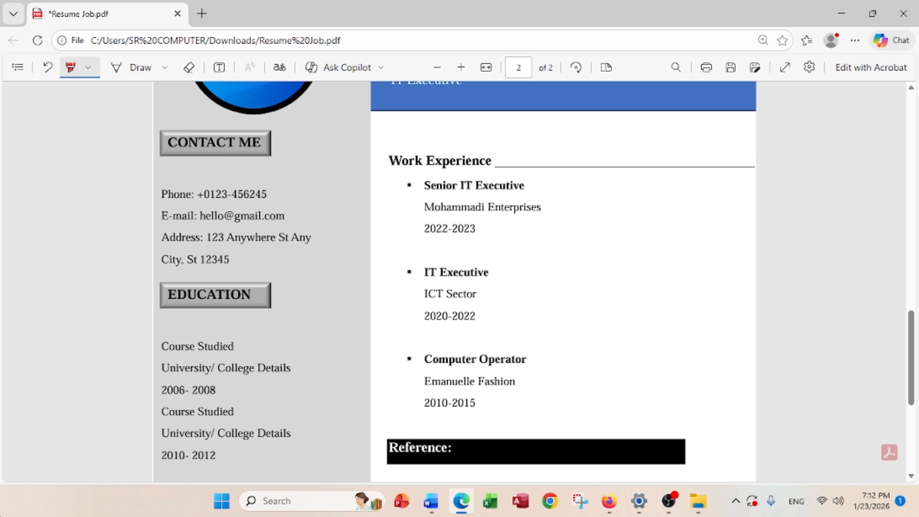
pyautogui.click(431, 504)
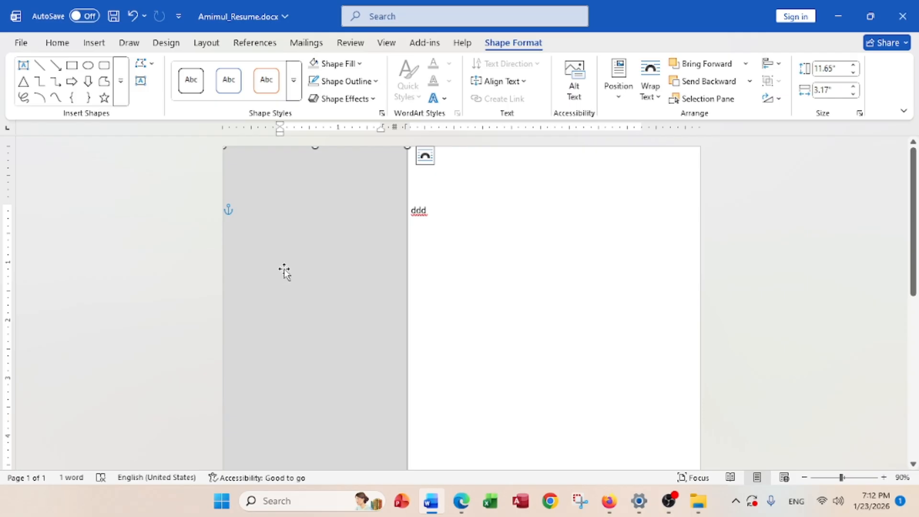
# Add a text area to the grey shape and type the 'Phone No:' line with a phone number
pyautogui.scroll(-1, 284, 269)
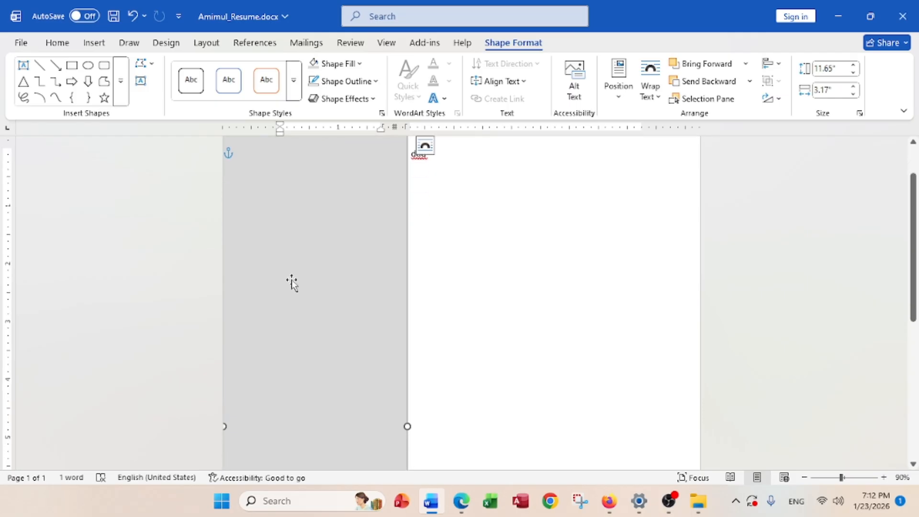
pyautogui.scroll(-1, 291, 283)
pyautogui.scroll(1, 291, 283)
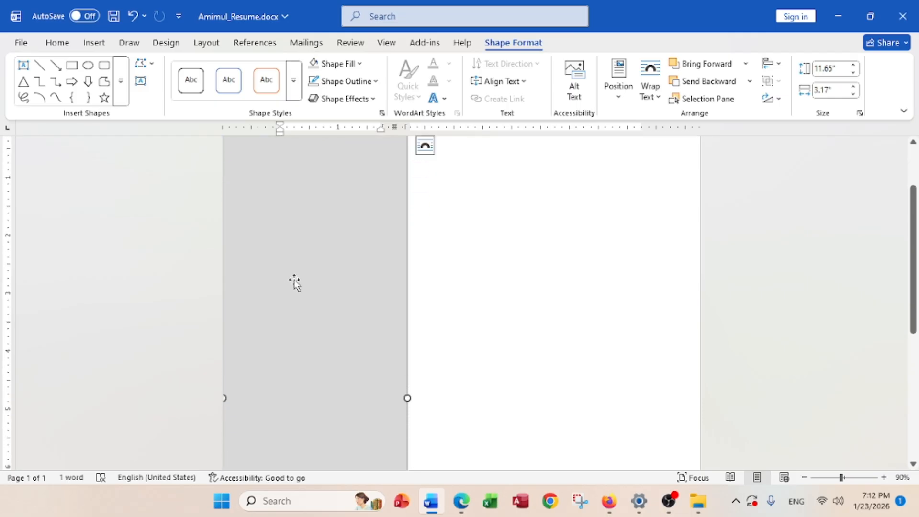
pyautogui.rightClick(301, 237)
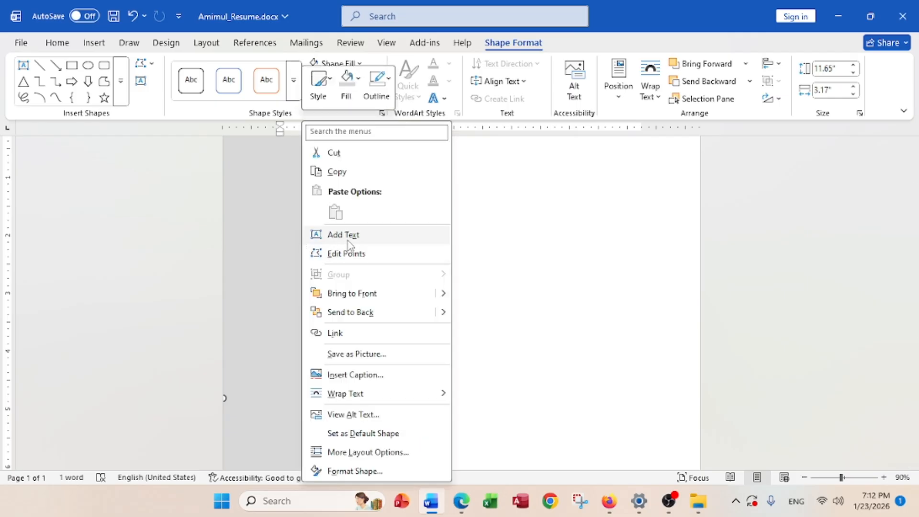
pyautogui.click(260, 249)
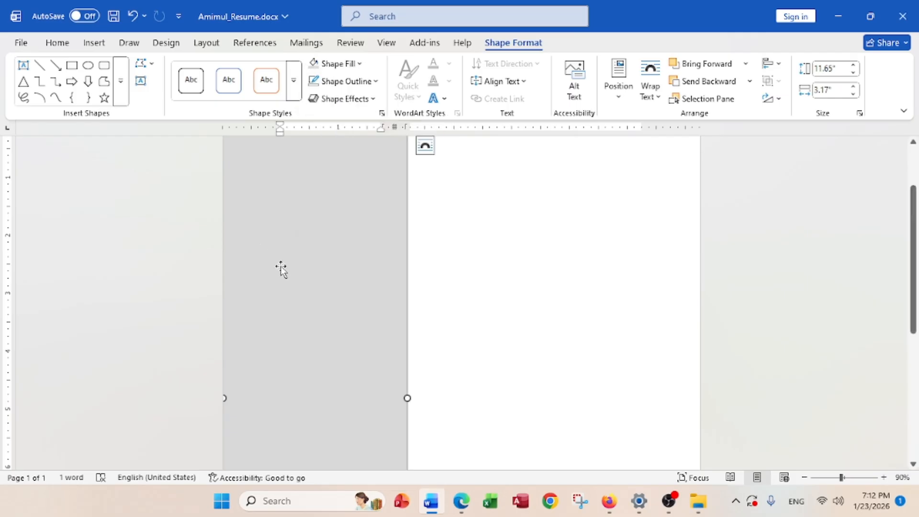
pyautogui.scroll(1, 282, 277)
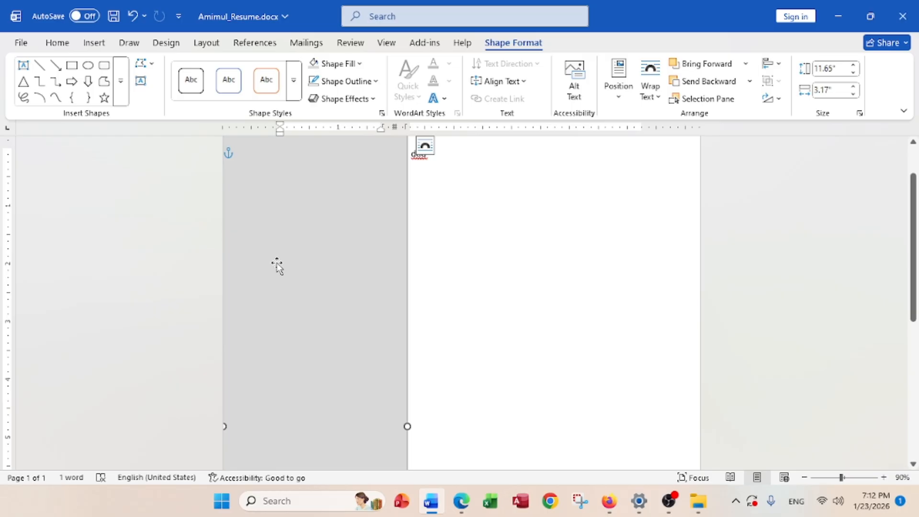
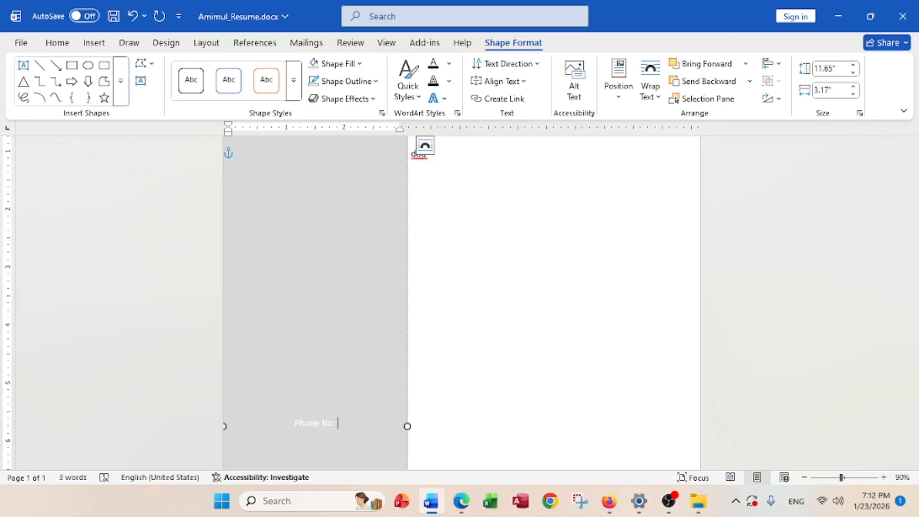
# Finish the phone number, then anchor the shape text to the top and left-align it
pyautogui.write('6245')
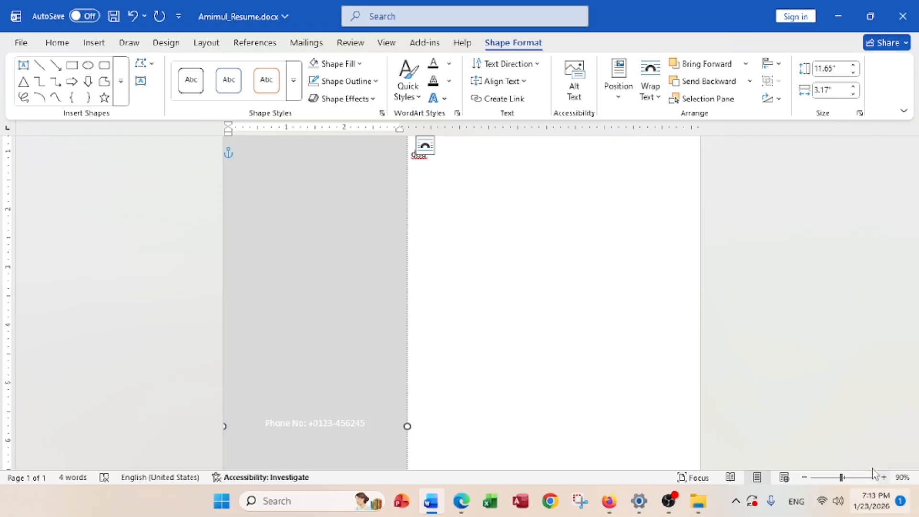
pyautogui.moveTo(377, 424); pyautogui.dragTo(265, 411)
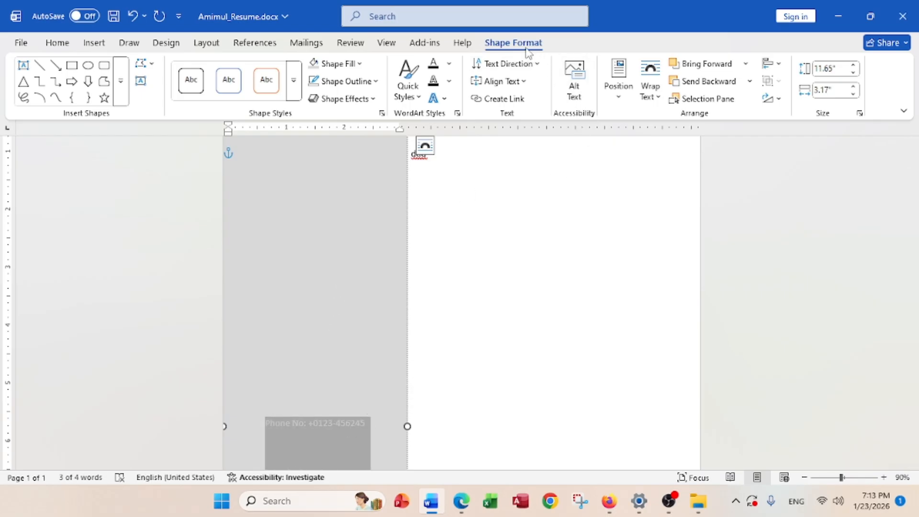
pyautogui.click(502, 81)
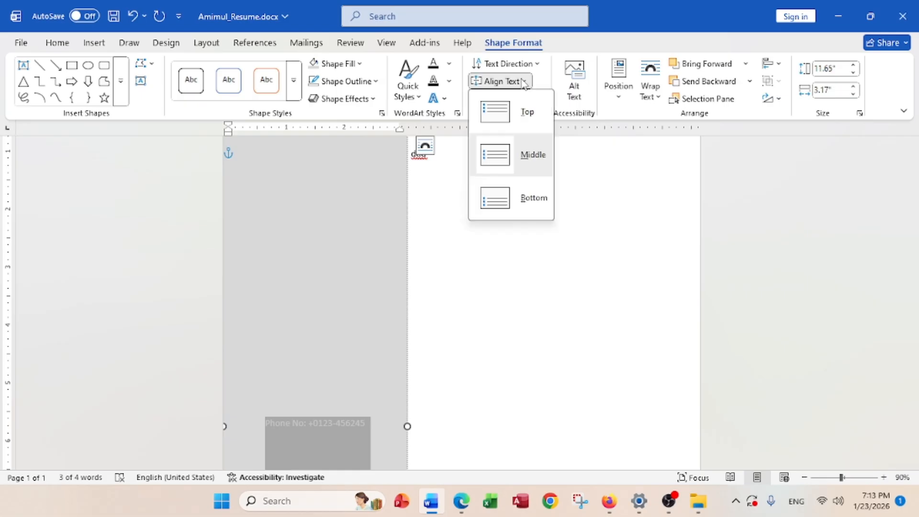
pyautogui.click(522, 113)
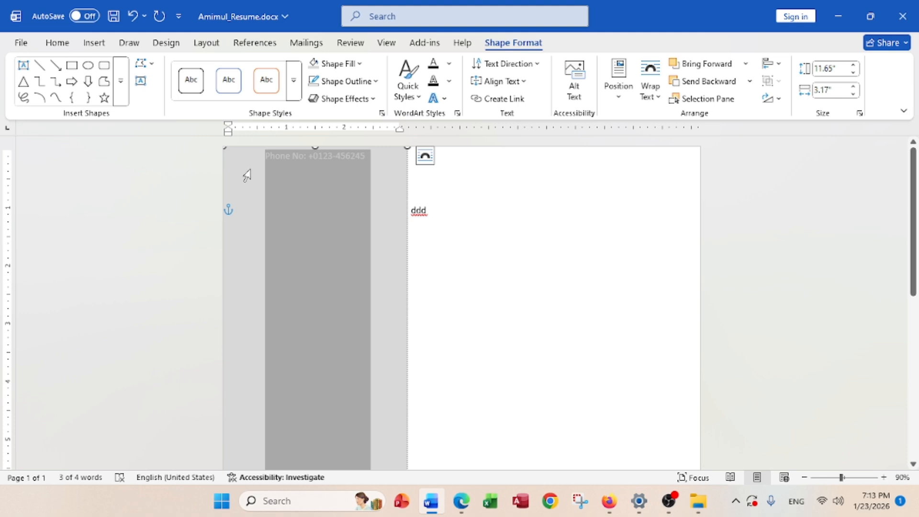
pyautogui.click(58, 43)
pyautogui.click(288, 91)
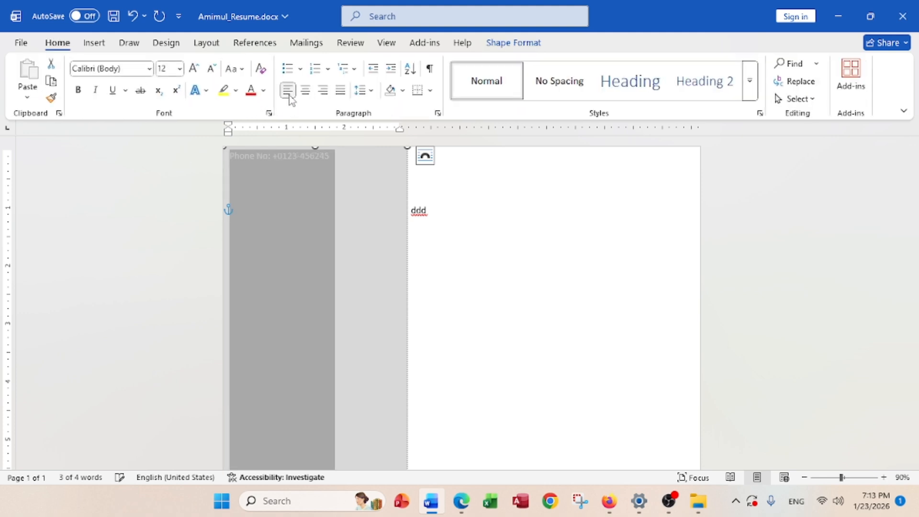
# Set the phone number line to Times New Roman in black
pyautogui.click(149, 70)
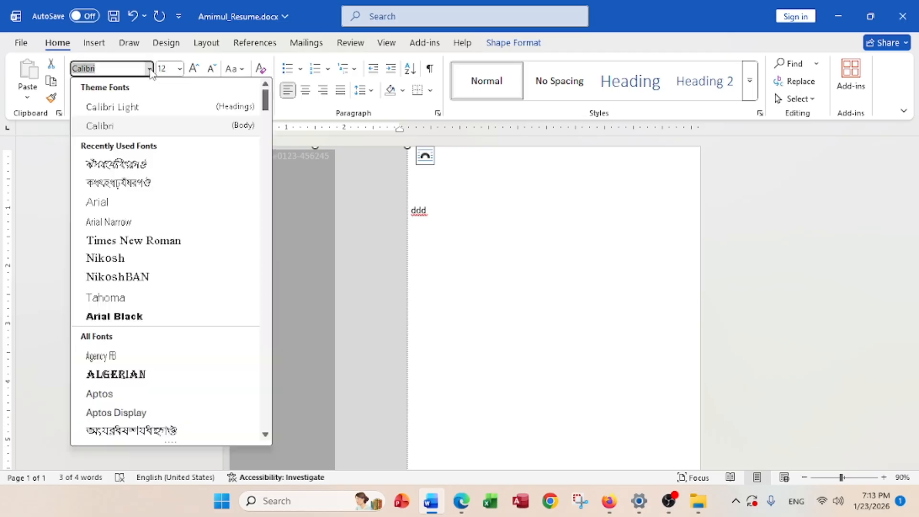
pyautogui.click(143, 240)
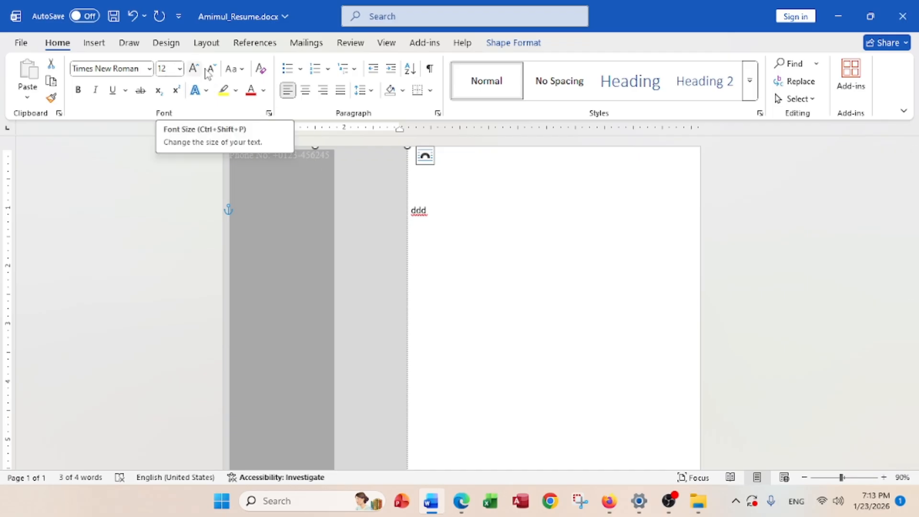
pyautogui.click(263, 90)
pyautogui.click(272, 177)
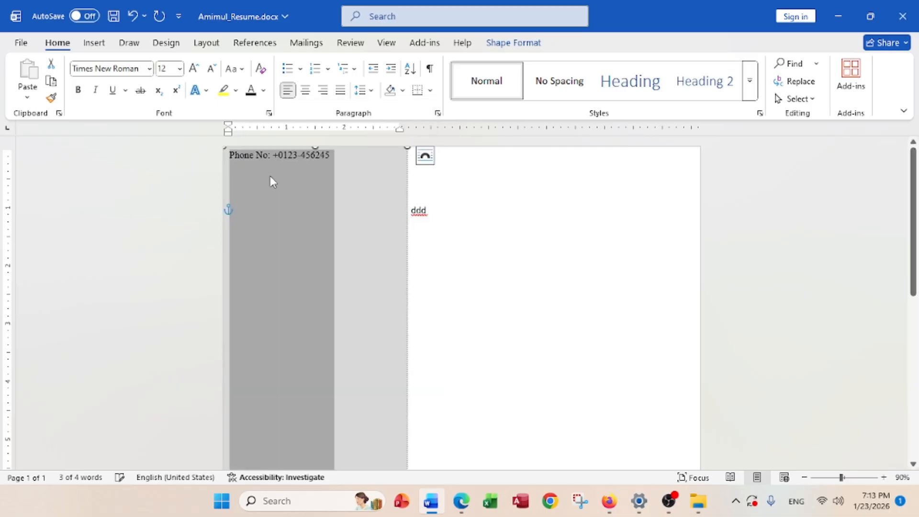
pyautogui.click(333, 165)
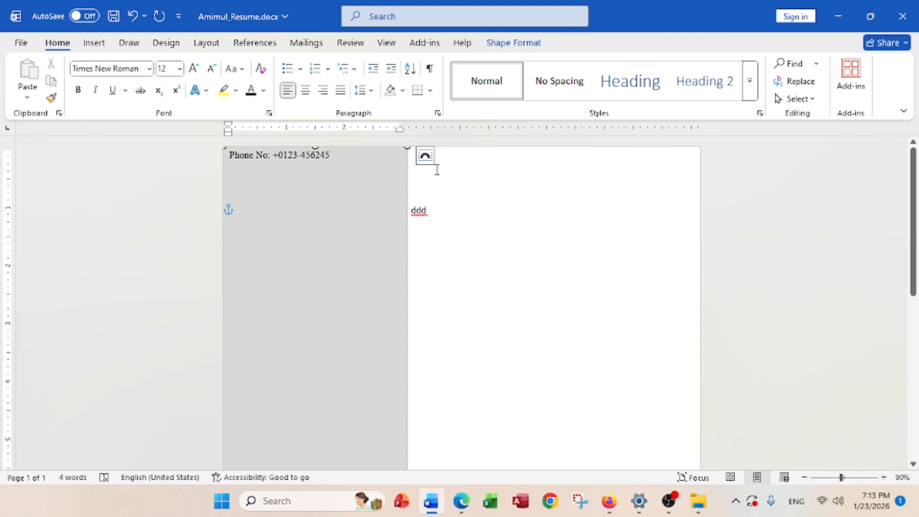
# Add three blank lines above the phone line and a new empty line below it
pyautogui.press('Return')
pyautogui.press('Return')
pyautogui.press('Return')
pyautogui.press('Return')
pyautogui.press('Return')
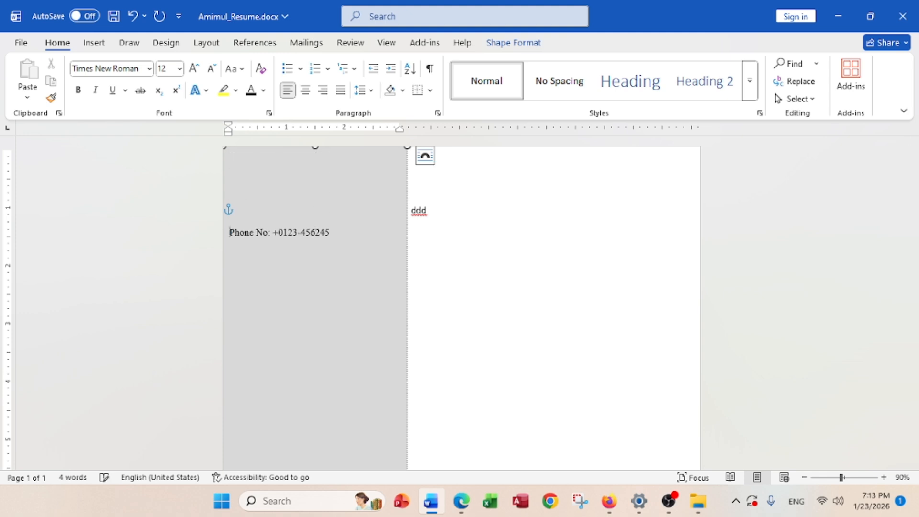
pyautogui.press('Return')
pyautogui.press('Return')
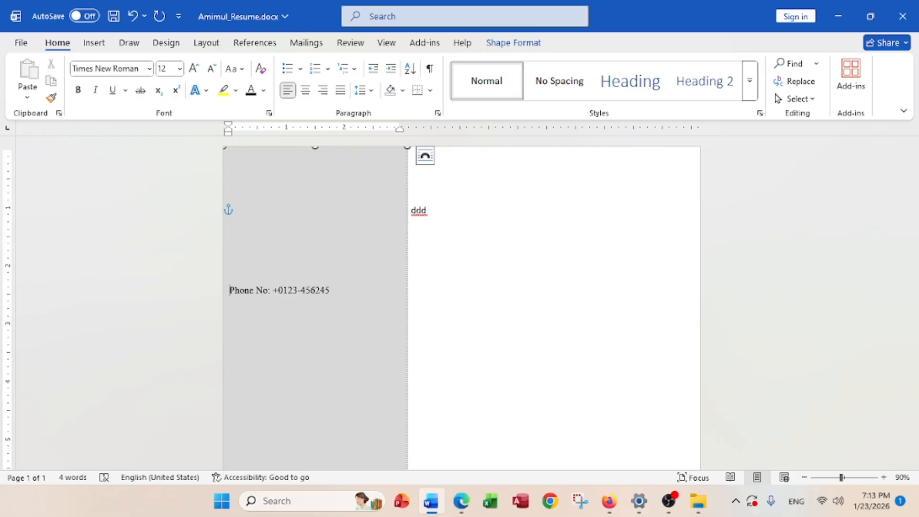
pyautogui.press('Return')
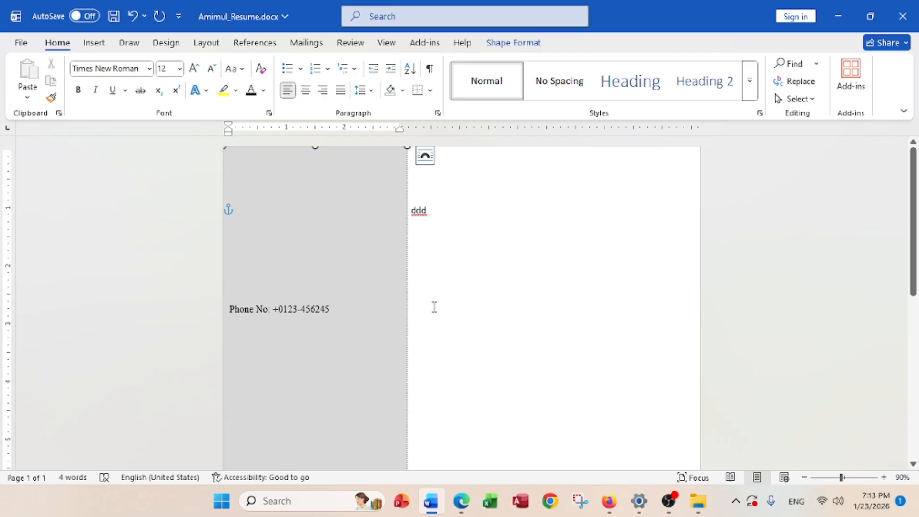
pyautogui.press('Return')
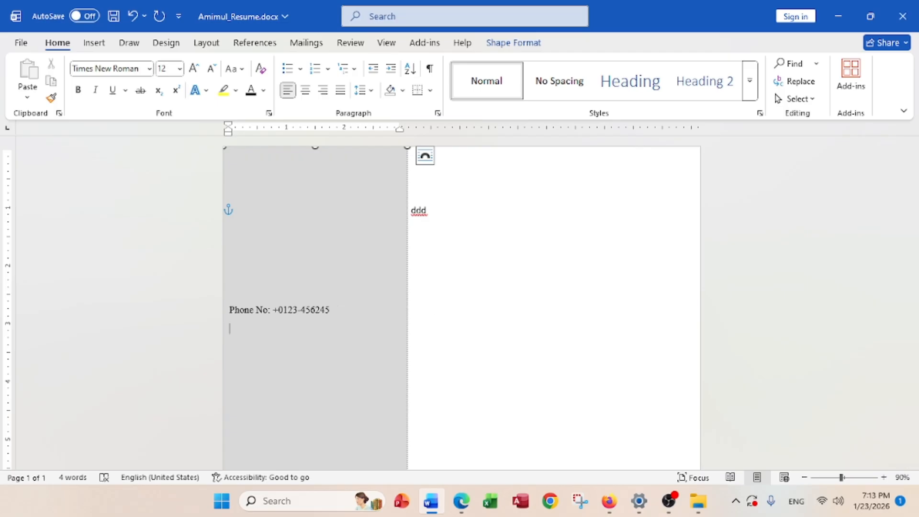
pyautogui.scroll(3, 356, 312)
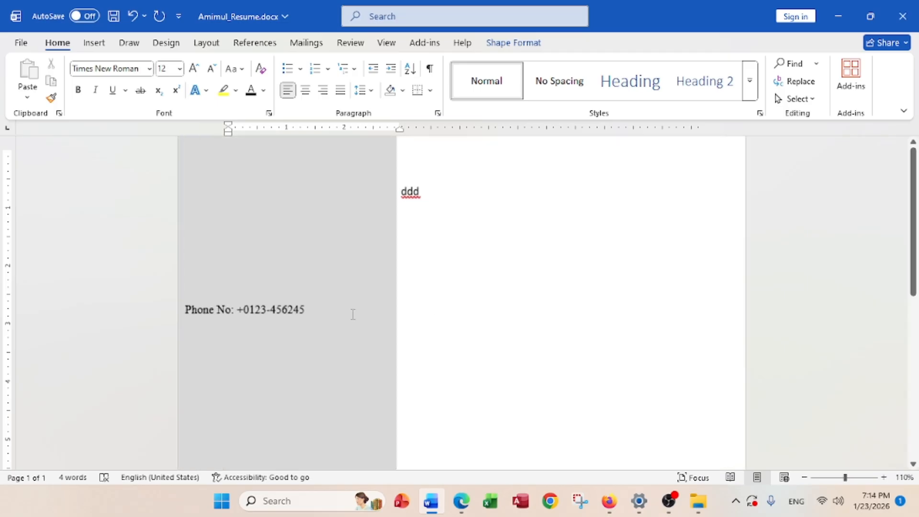
pyautogui.scroll(-2, 353, 314)
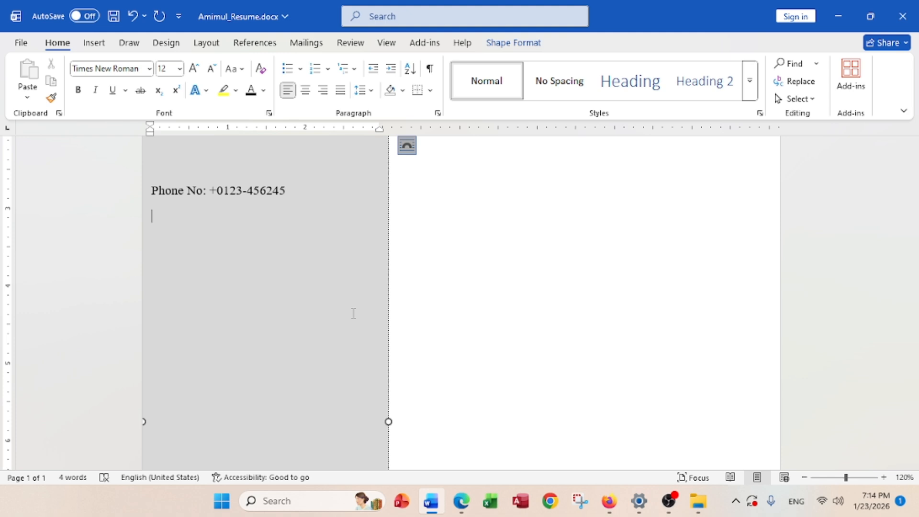
# Add an 'E-mail' line below the phone number, then check the reference resume PDF
pyautogui.press('Return')
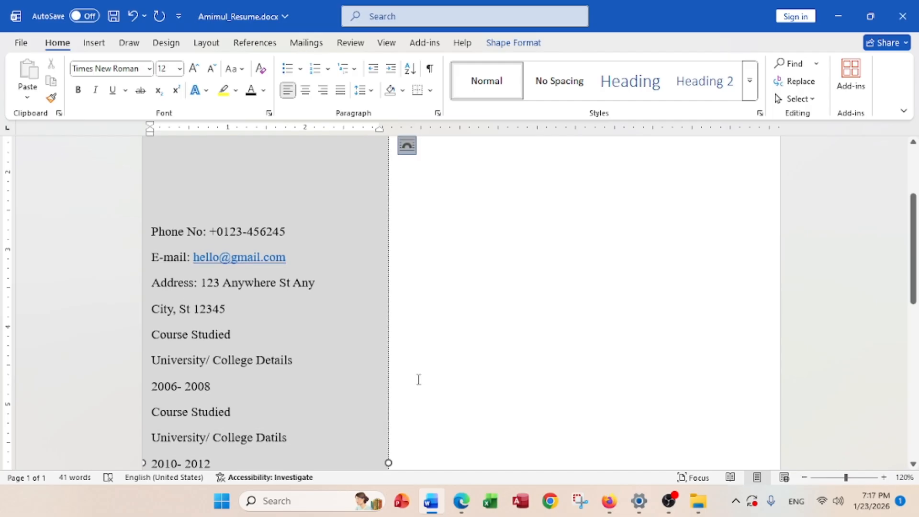
pyautogui.click(416, 379)
pyautogui.write('ddd')
pyautogui.scroll(-9, 305, 325)
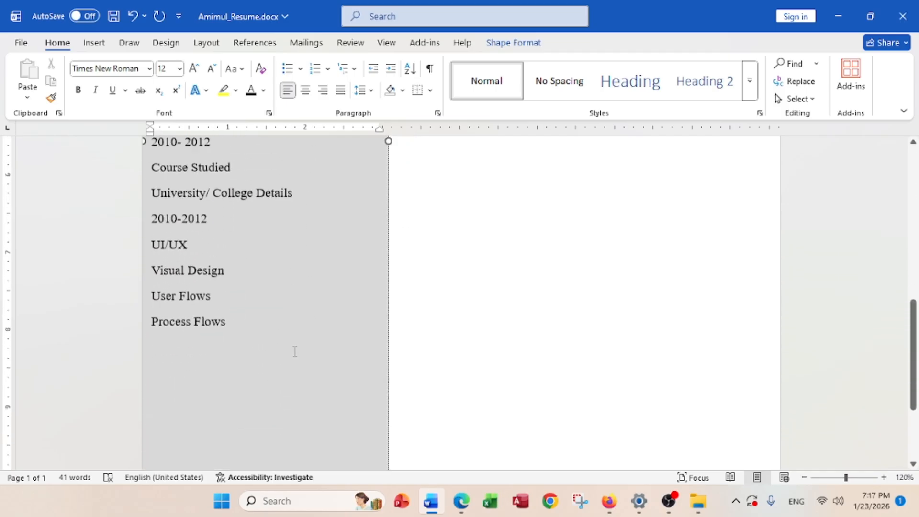
pyautogui.scroll(-3, 295, 349)
pyautogui.scroll(4, 294, 350)
pyautogui.scroll(10, 294, 350)
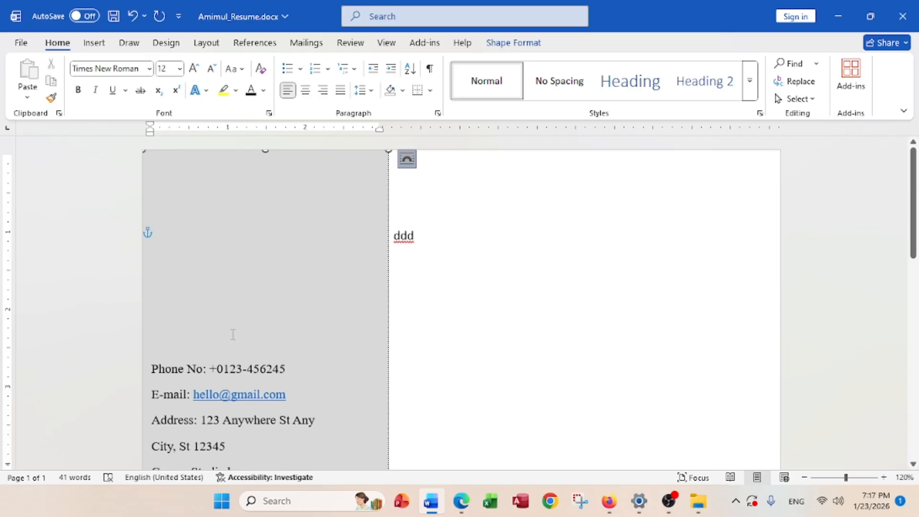
pyautogui.scroll(-3, 237, 326)
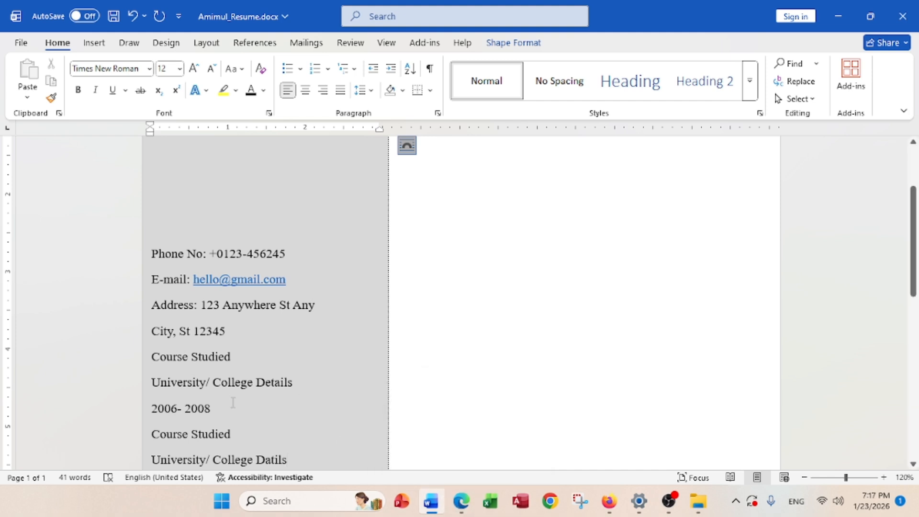
pyautogui.click(462, 507)
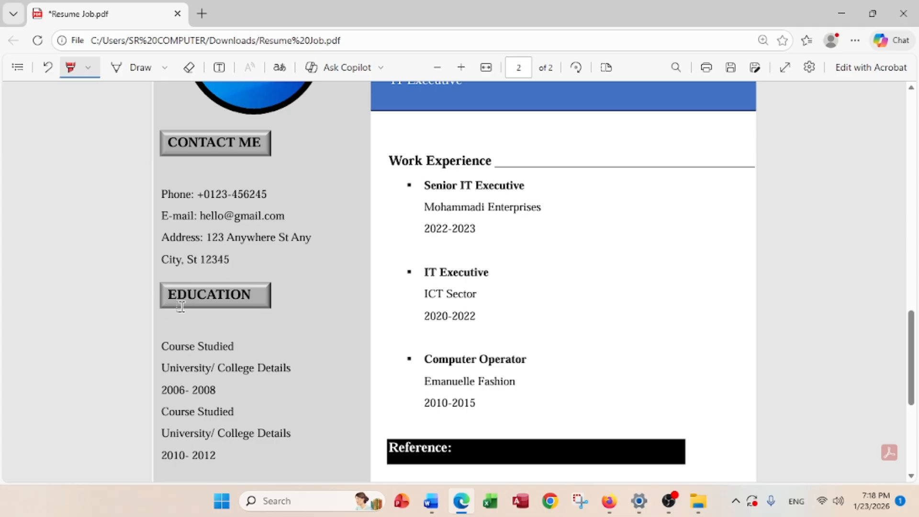
# Back in Word, add two blank lines after the address
pyautogui.scroll(-1, 183, 345)
pyautogui.scroll(-2, 183, 345)
pyautogui.scroll(4, 191, 398)
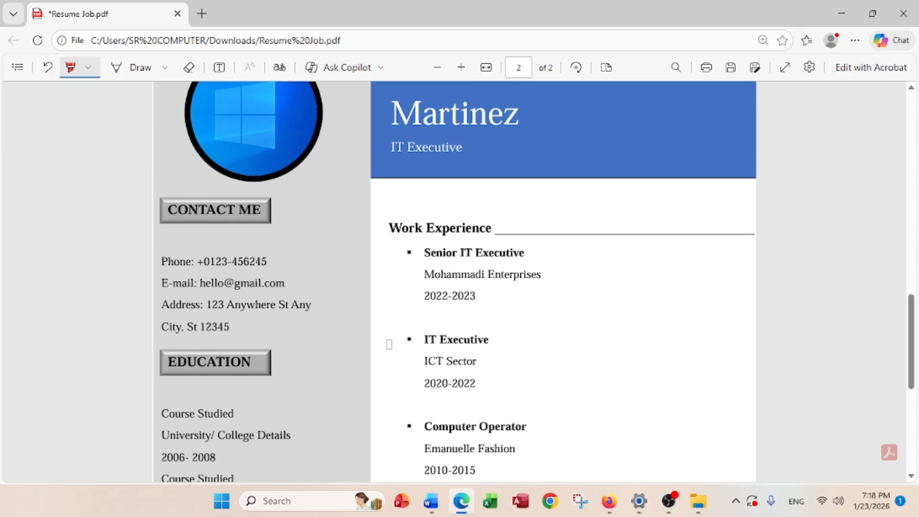
pyautogui.click(431, 500)
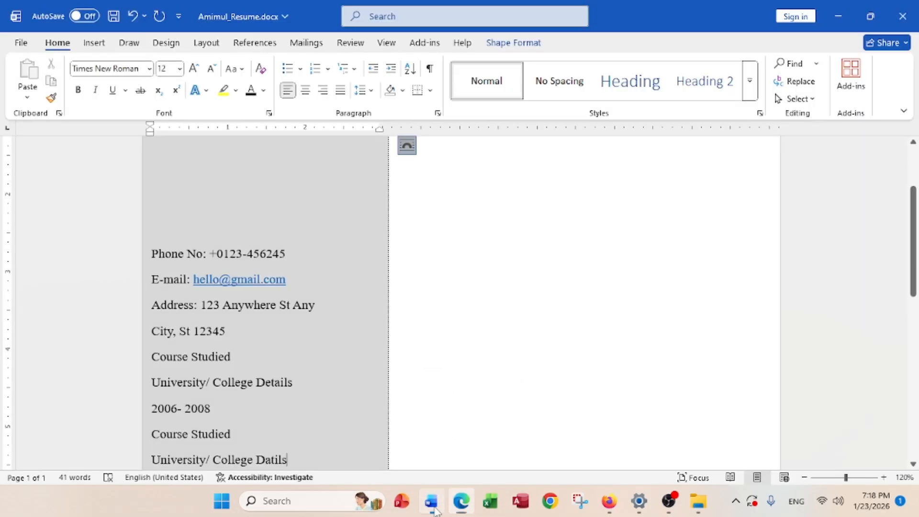
pyautogui.scroll(-2, 262, 354)
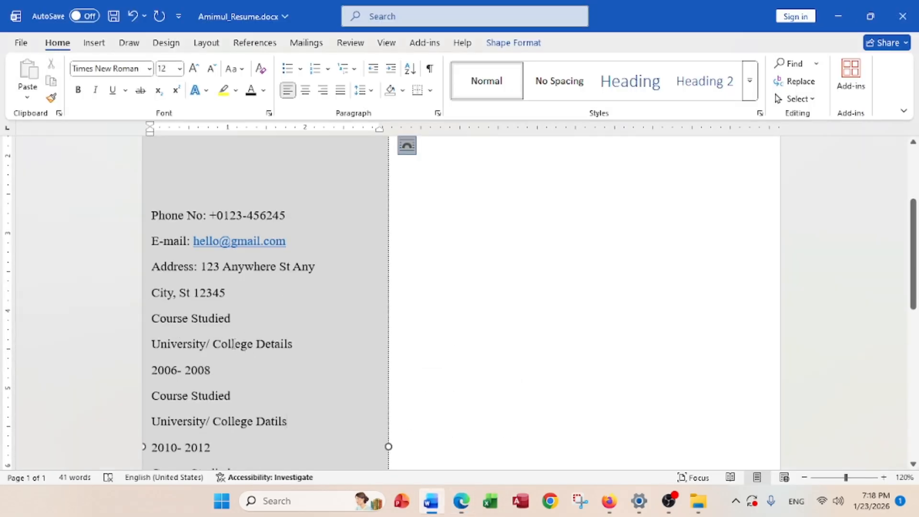
pyautogui.click(229, 295)
pyautogui.press('Return')
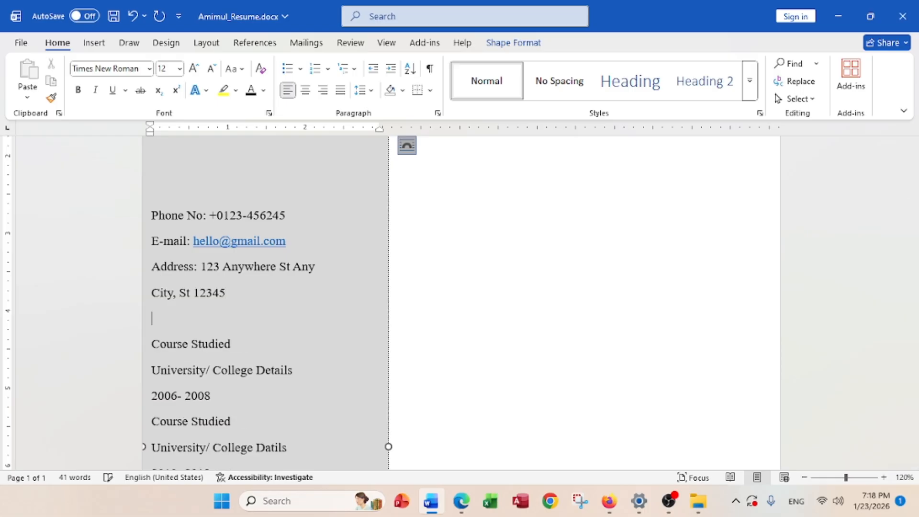
pyautogui.press('Return')
pyautogui.scroll(-3, 256, 301)
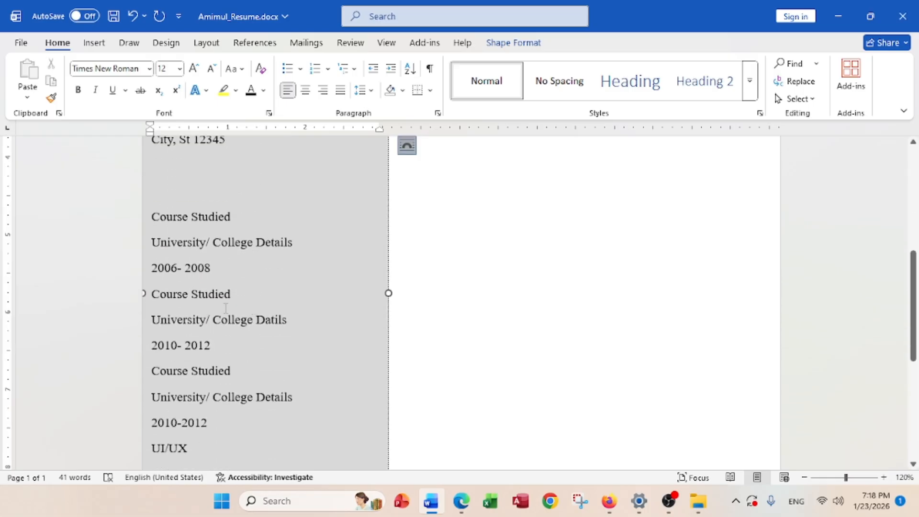
# Compare with the PDF and add two blank lines after the 2010-2012 education entry
pyautogui.click(461, 501)
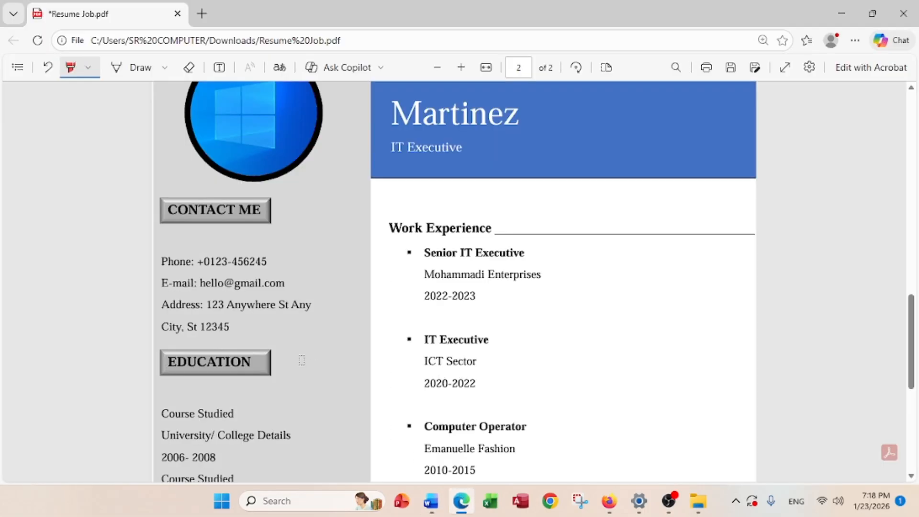
pyautogui.scroll(-3, 186, 365)
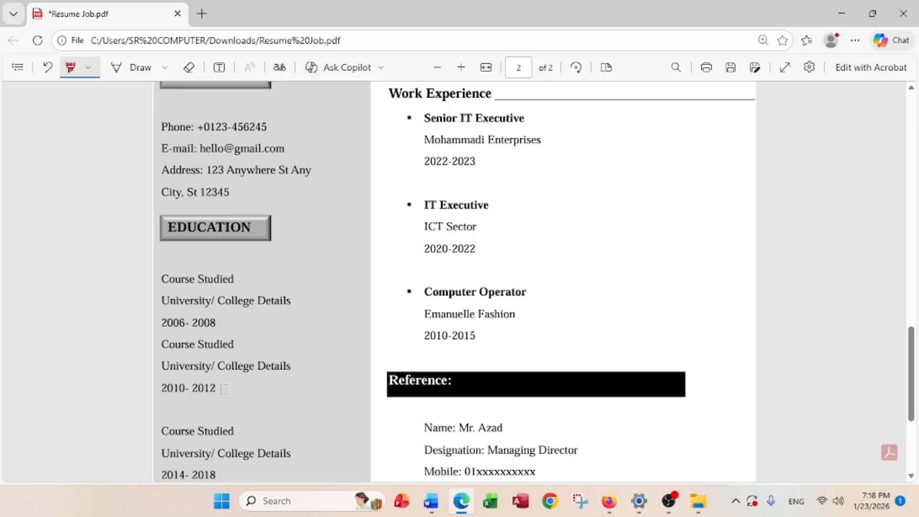
pyautogui.click(432, 500)
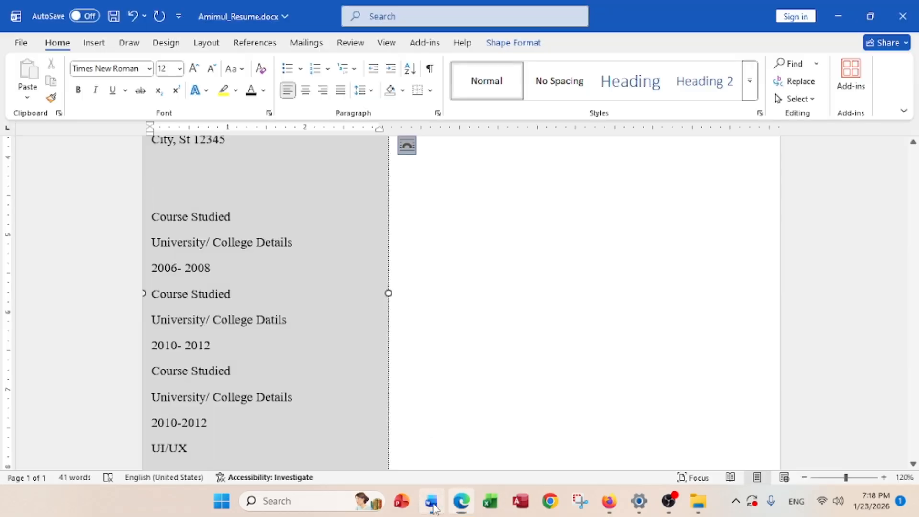
pyautogui.scroll(-2, 227, 330)
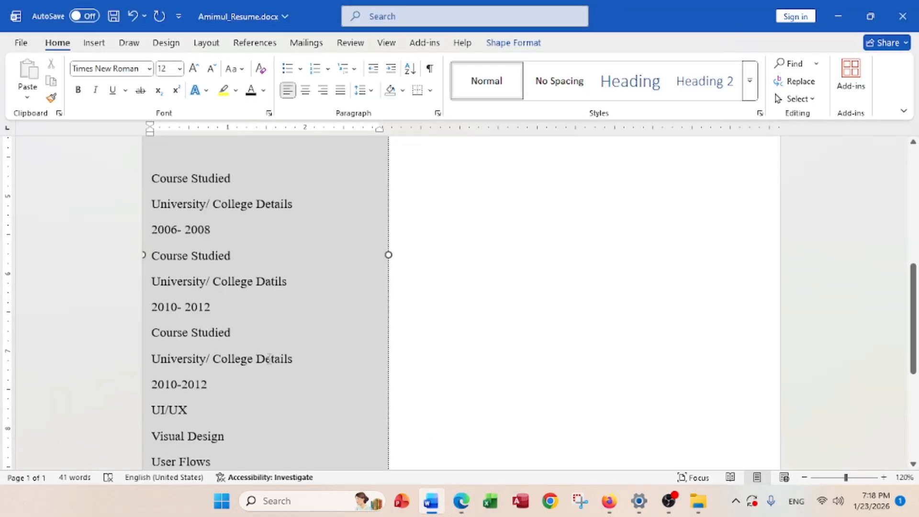
pyautogui.click(221, 310)
pyautogui.press('Return')
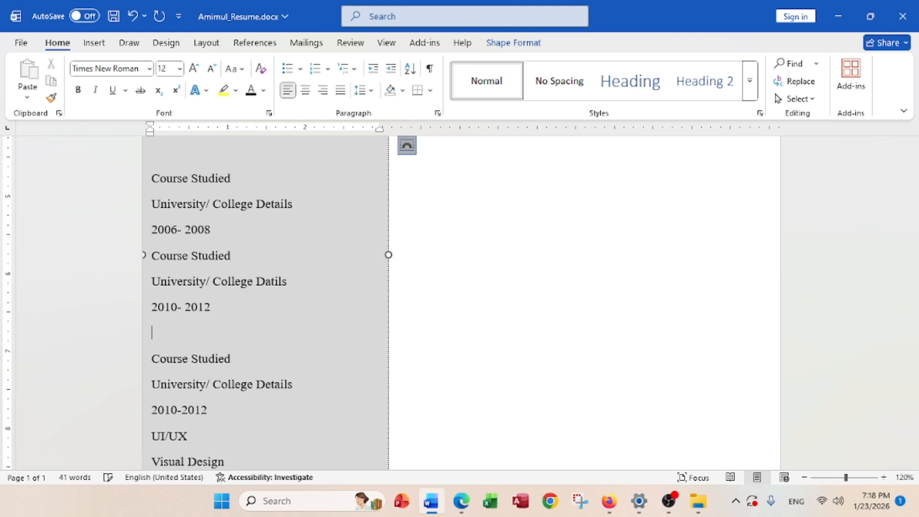
pyautogui.press('Return')
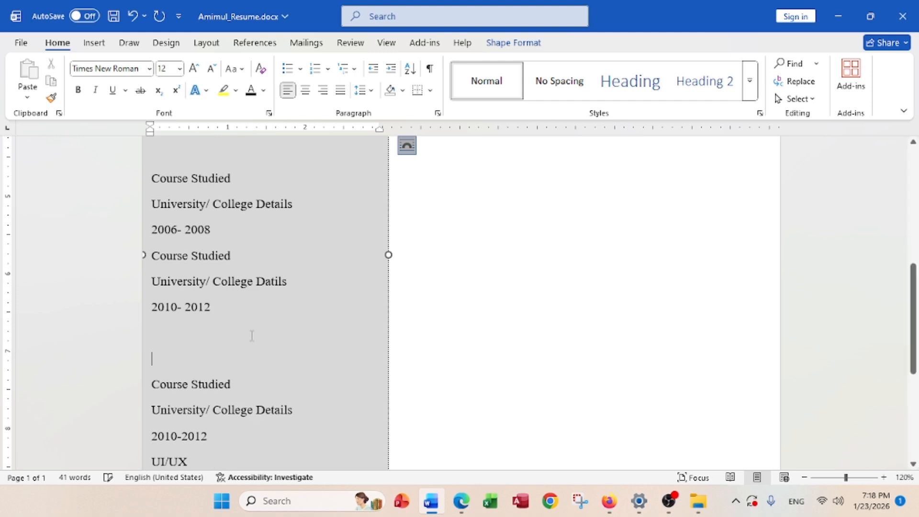
# Check the PDF again and add another blank line before the skill list
pyautogui.scroll(-2, 250, 335)
pyautogui.click(461, 501)
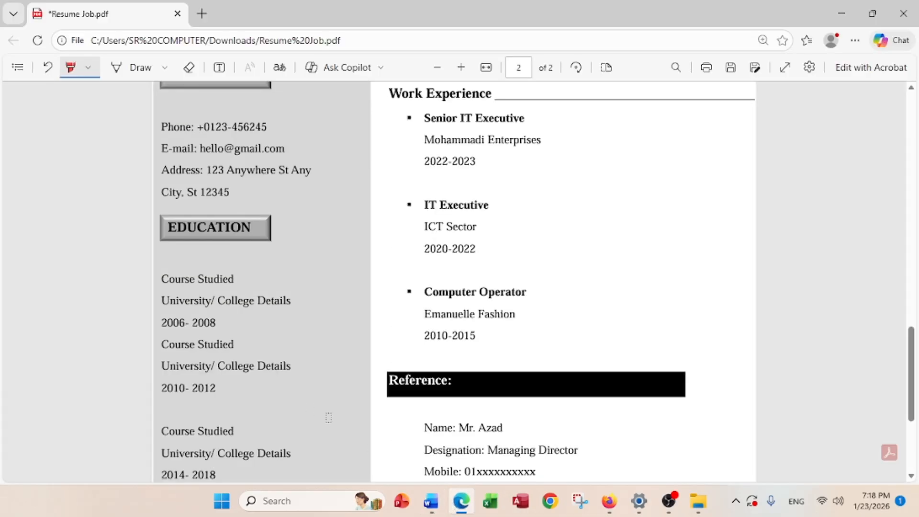
pyautogui.scroll(-3, 271, 394)
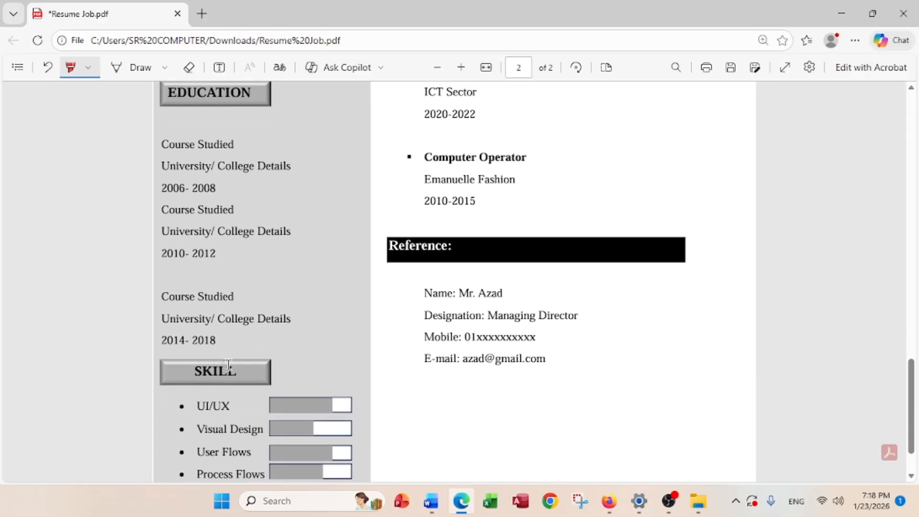
pyautogui.click(433, 502)
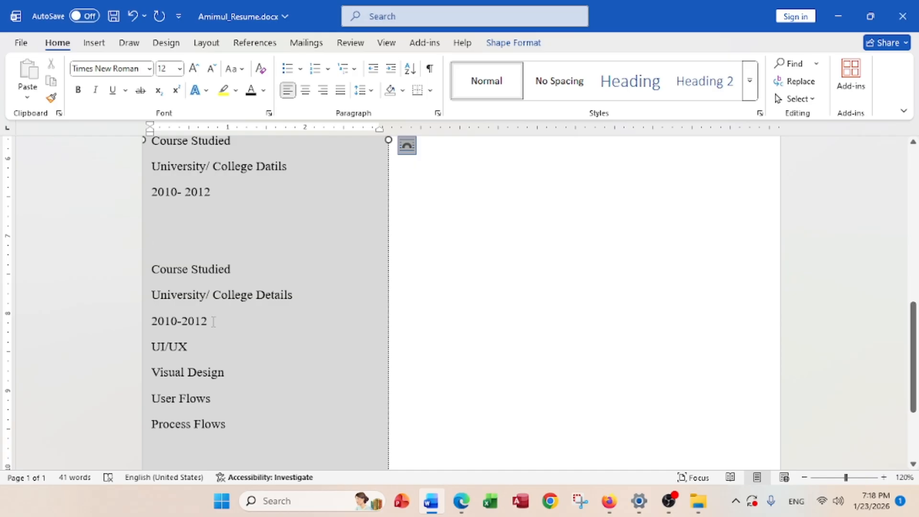
pyautogui.press('Return')
pyautogui.press('Return')
pyautogui.scroll(-3, 240, 351)
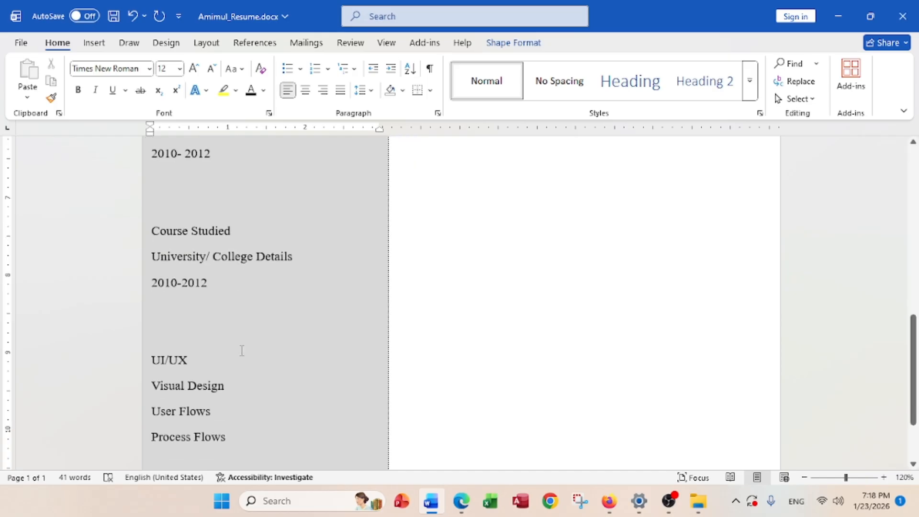
pyautogui.scroll(8, 247, 369)
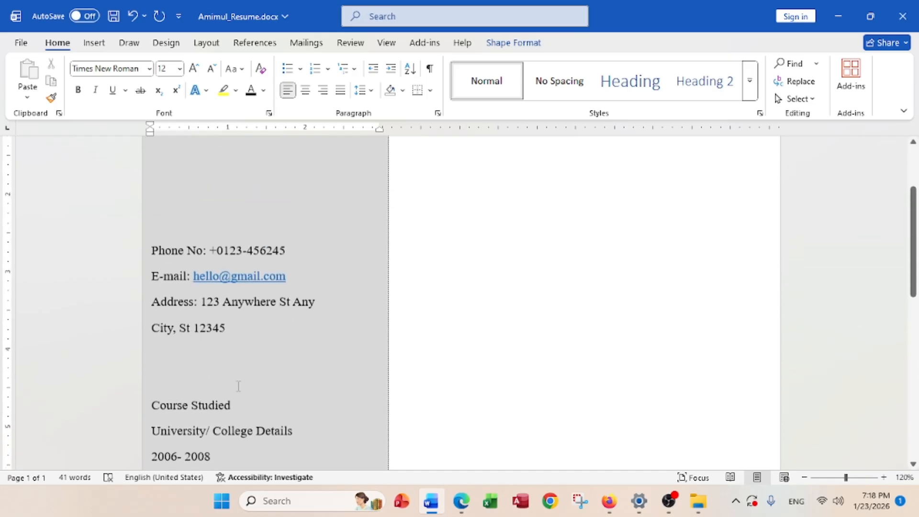
pyautogui.scroll(-3, 251, 372)
pyautogui.scroll(3, 251, 372)
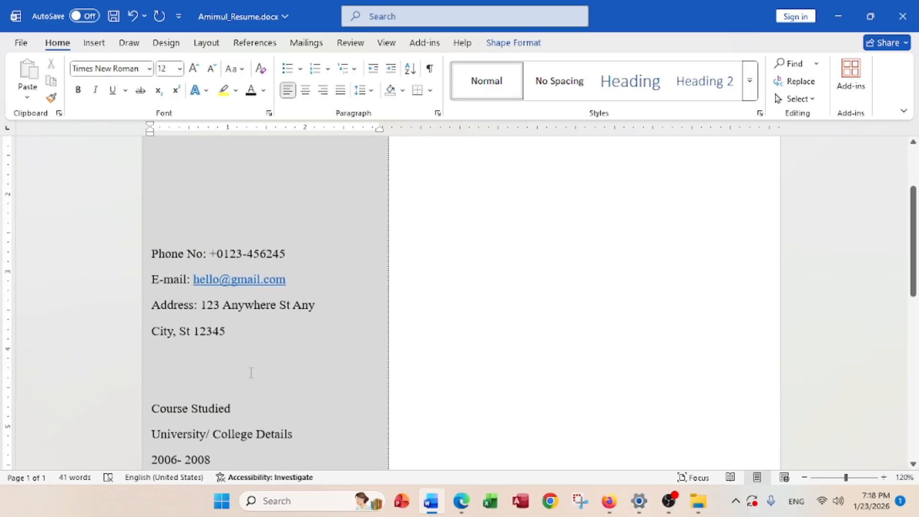
pyautogui.scroll(3, 256, 372)
pyautogui.scroll(-4, 256, 373)
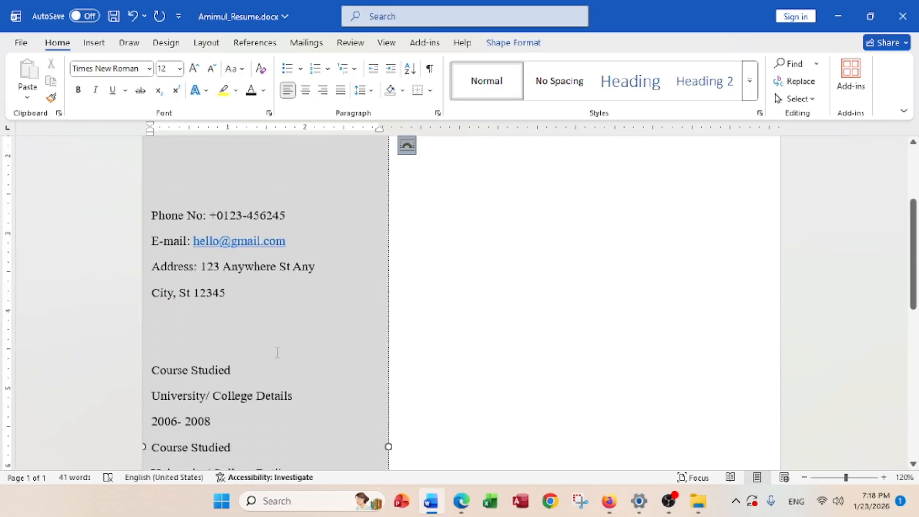
pyautogui.scroll(2, 277, 352)
# Review page 1 of the reference PDF and glance back at the Word resume
pyautogui.click(463, 503)
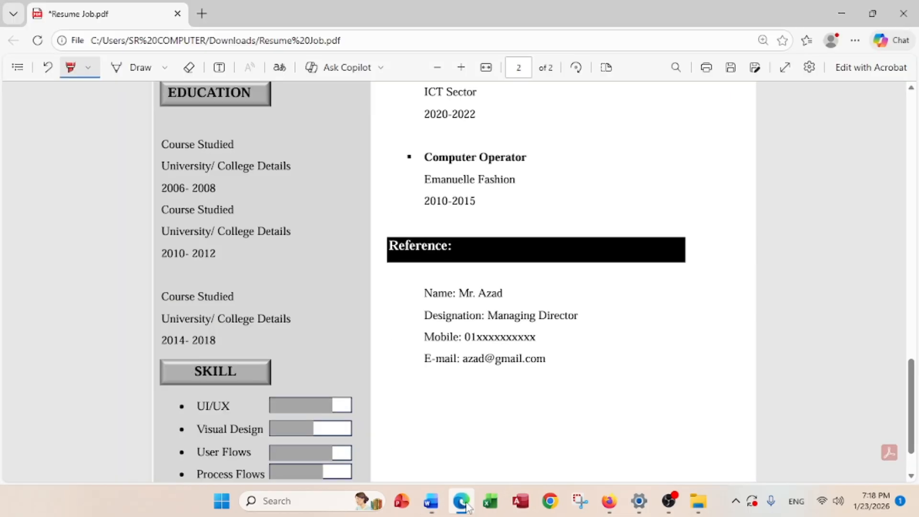
pyautogui.scroll(5, 261, 348)
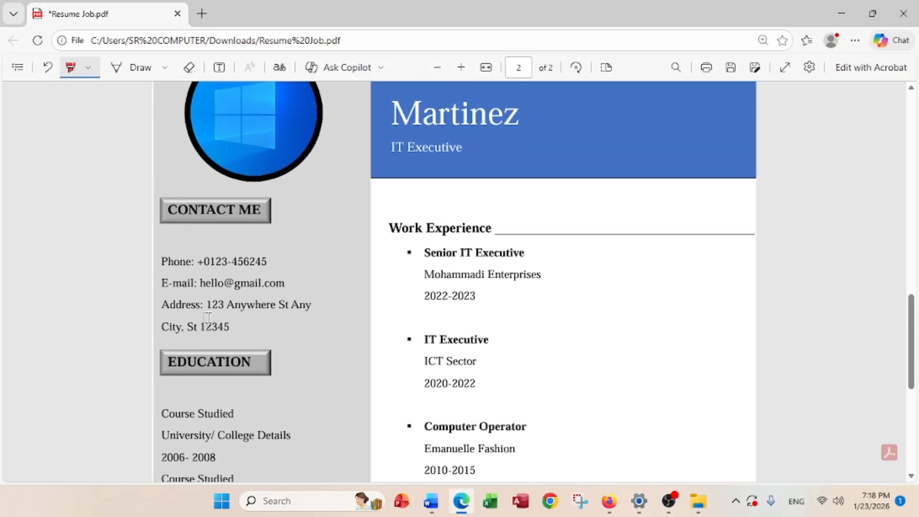
pyautogui.scroll(-6, 207, 317)
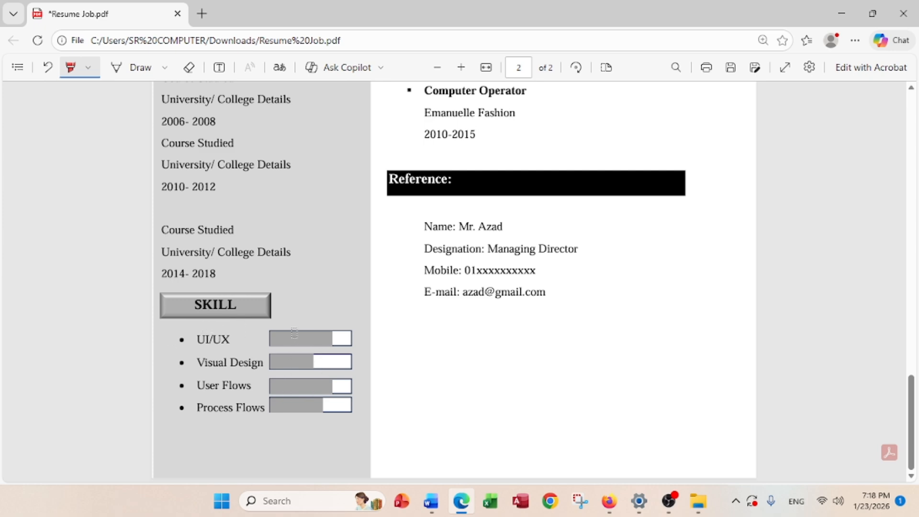
pyautogui.scroll(10, 279, 373)
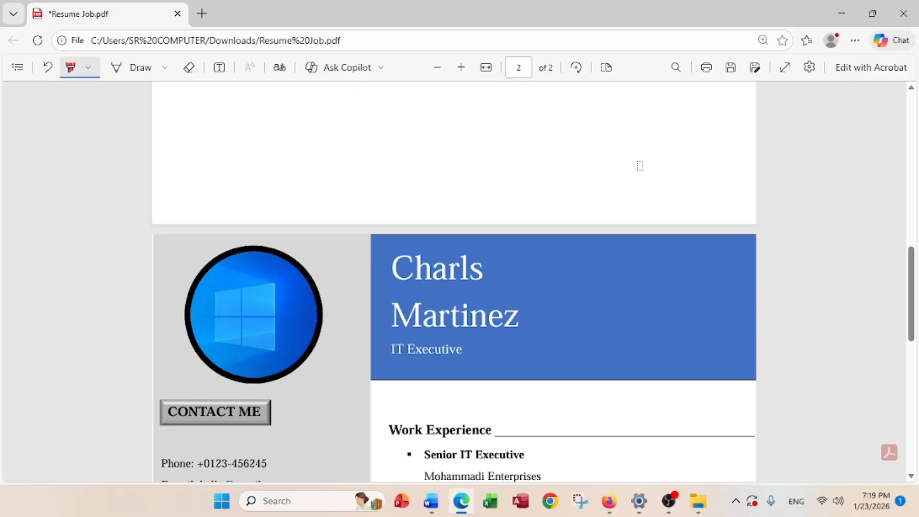
pyautogui.click(851, 14)
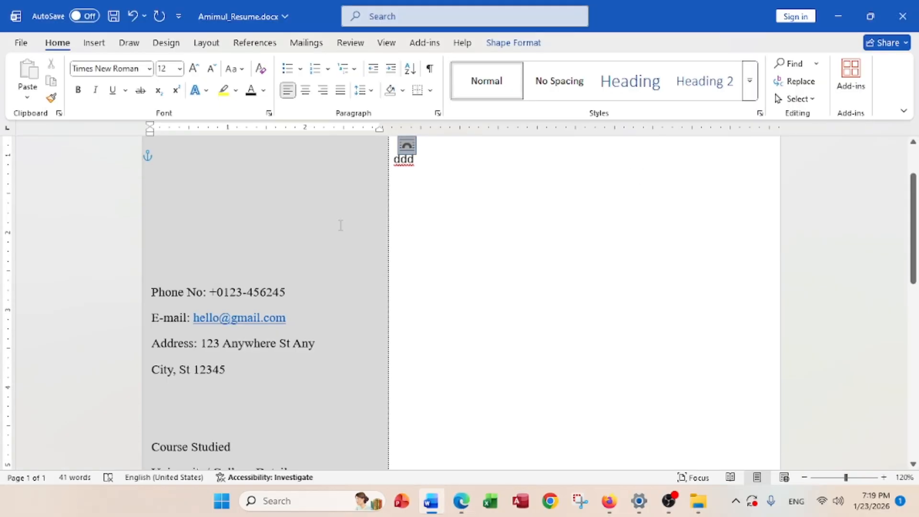
pyautogui.scroll(3, 311, 240)
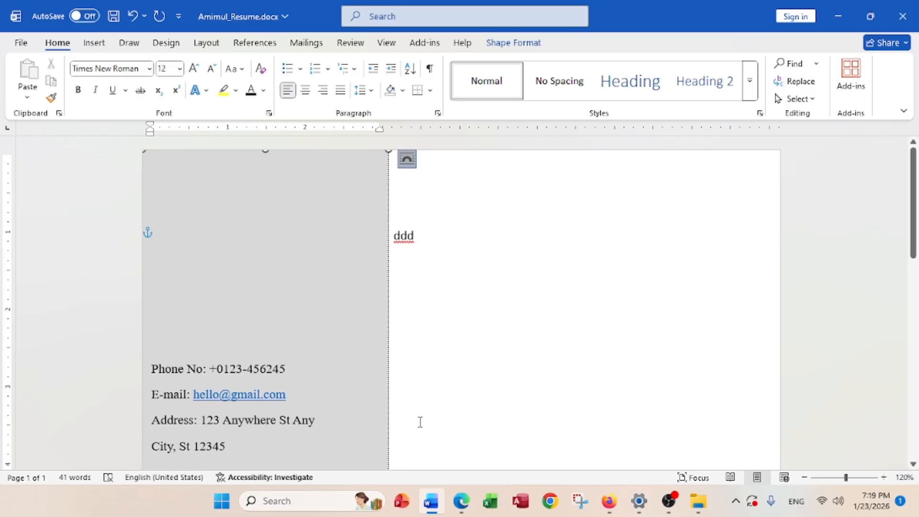
# Highlight the 'Shape – Round' and '1.78 inch' photo requirements in red, then return to Word
pyautogui.click(461, 500)
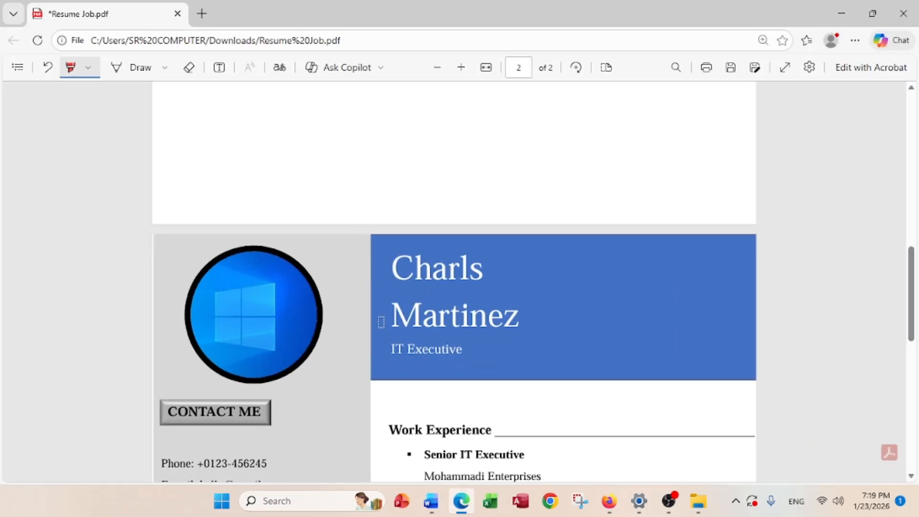
pyautogui.scroll(10, 380, 320)
pyautogui.scroll(-5, 381, 318)
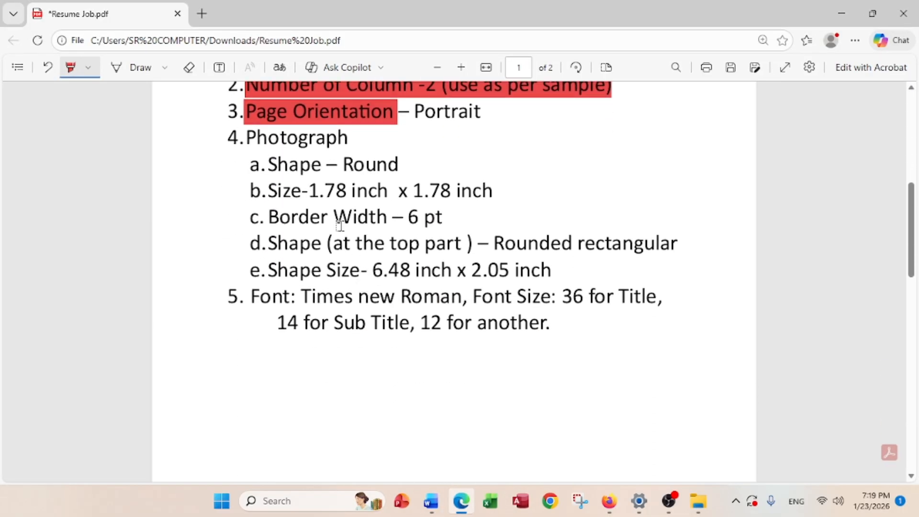
pyautogui.moveTo(268, 164); pyautogui.dragTo(412, 164)
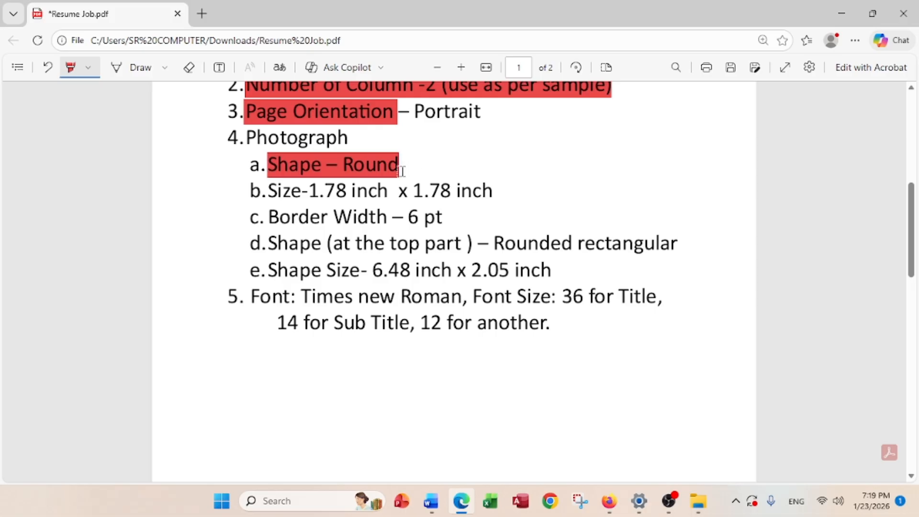
pyautogui.moveTo(269, 191); pyautogui.dragTo(486, 189)
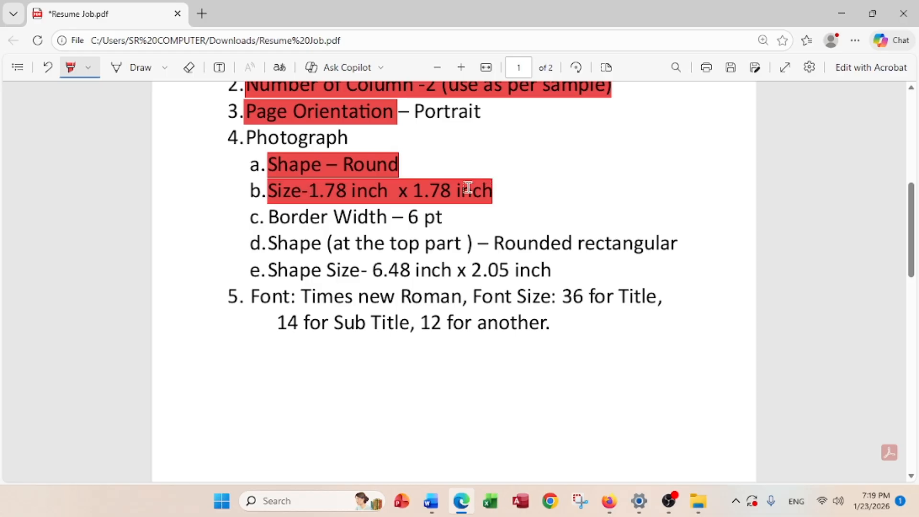
pyautogui.click(840, 15)
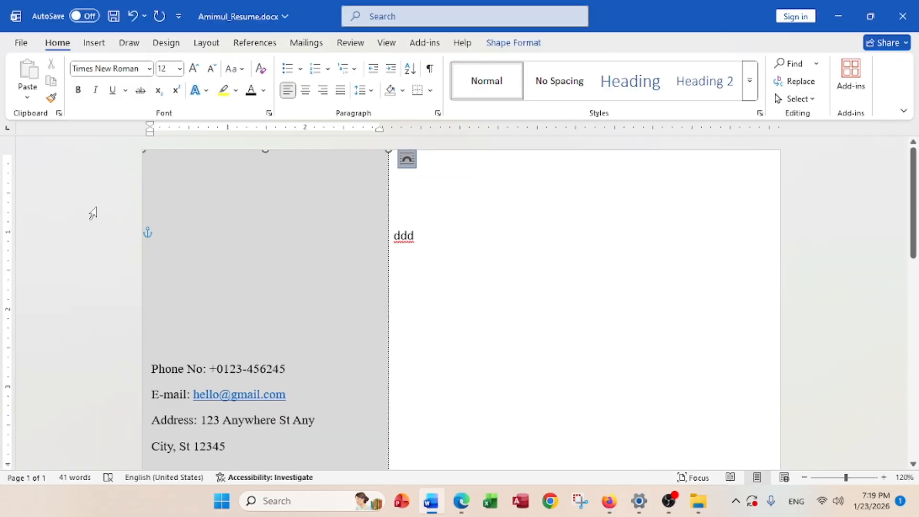
# Draw an oval on the right side of the page
pyautogui.click(94, 43)
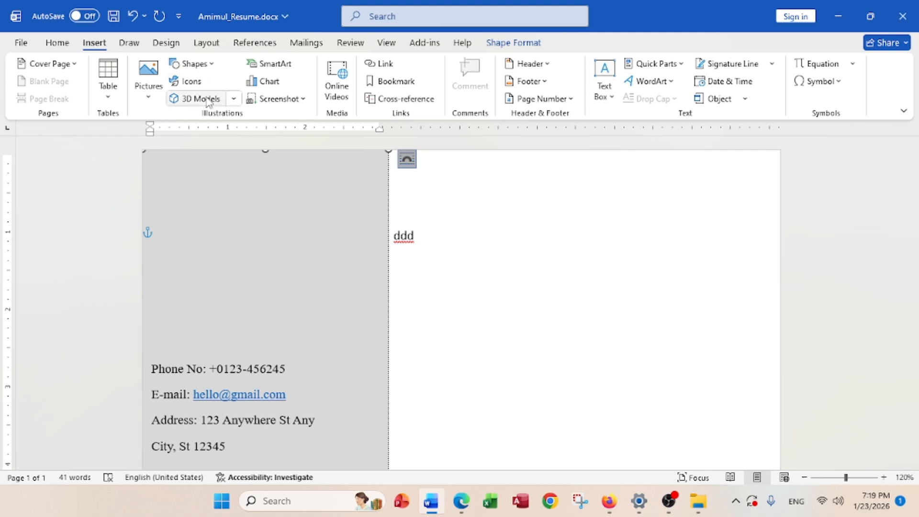
pyautogui.click(207, 67)
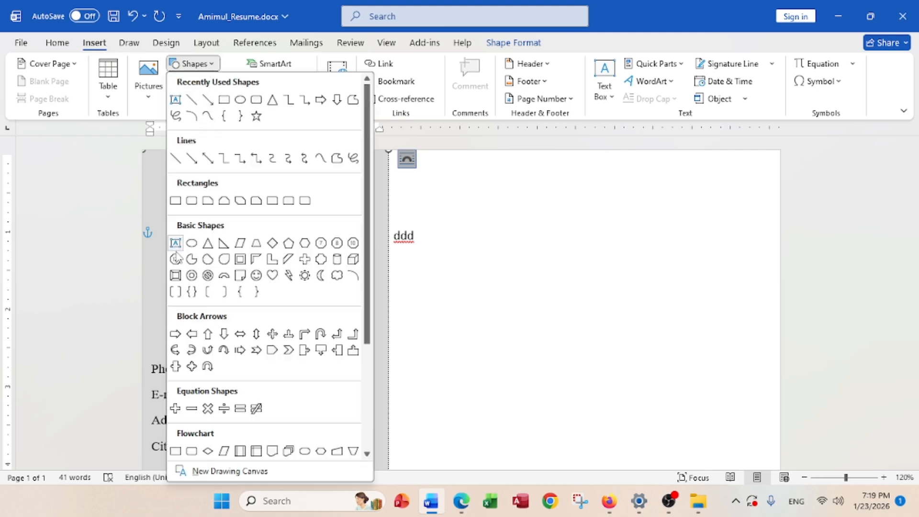
pyautogui.click(193, 242)
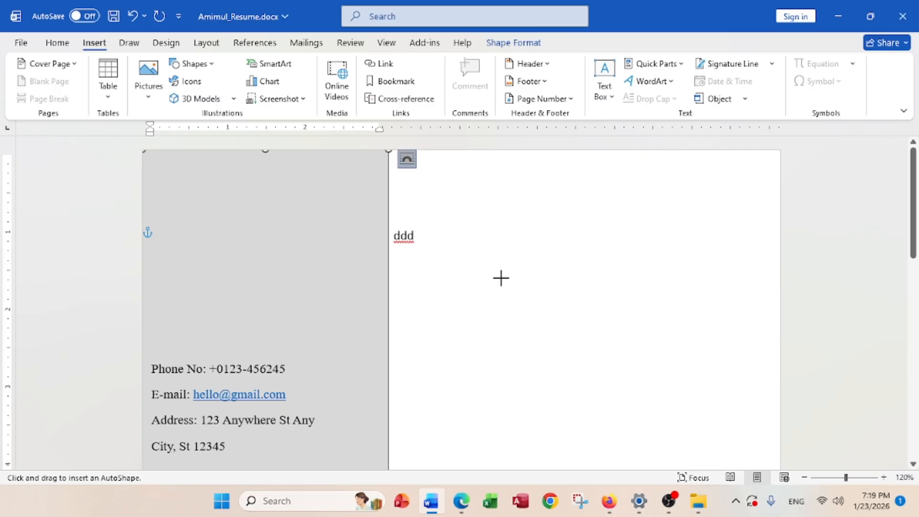
pyautogui.moveTo(496, 269); pyautogui.dragTo(617, 360)
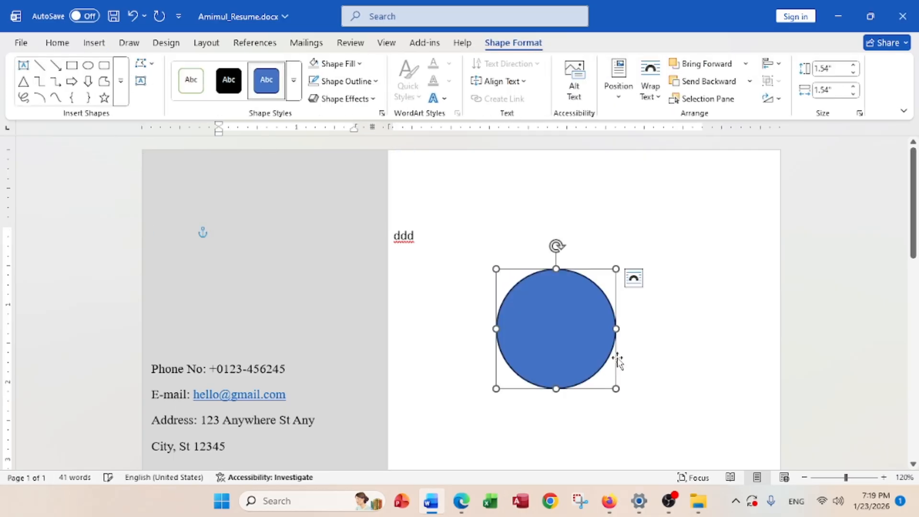
# Size the oval to 1.78" x 1.78" and move it to the top of the grey sidebar
pyautogui.click(837, 68)
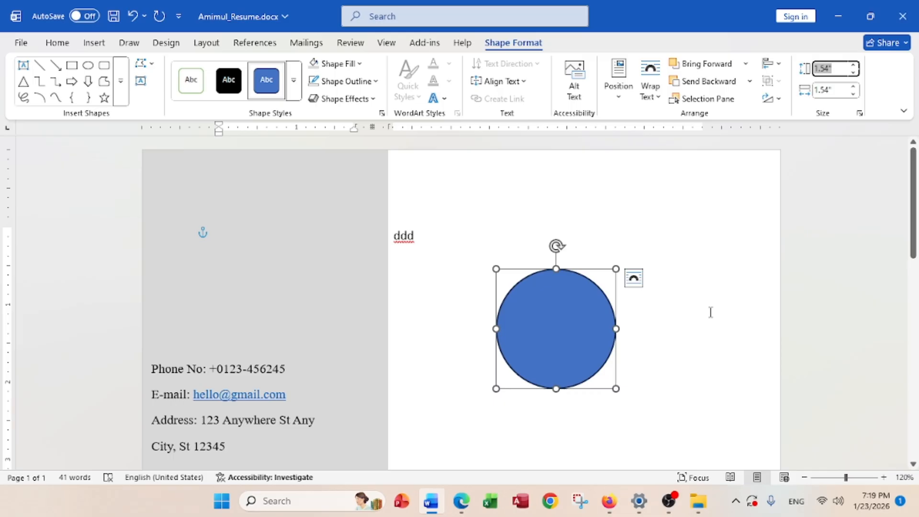
pyautogui.write('1.78')
pyautogui.click(833, 89)
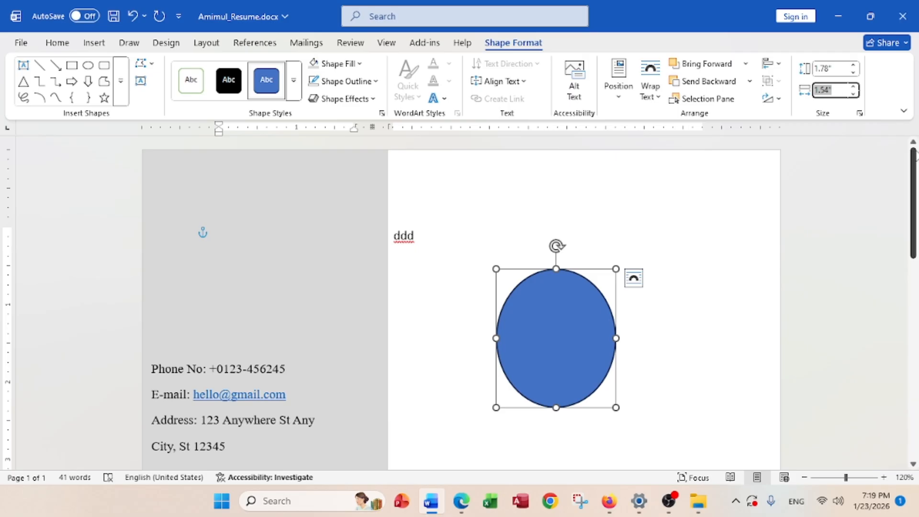
pyautogui.write('1.78')
pyautogui.press('Return')
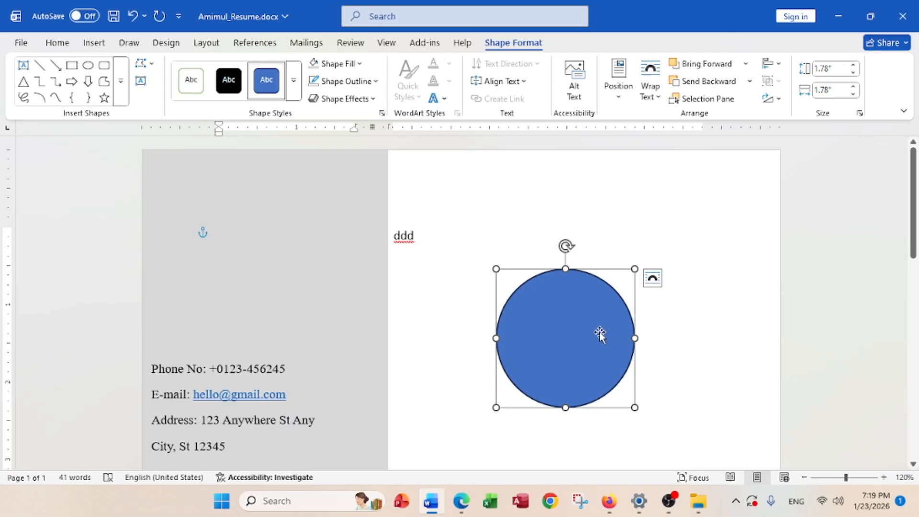
pyautogui.moveTo(598, 334); pyautogui.dragTo(270, 221)
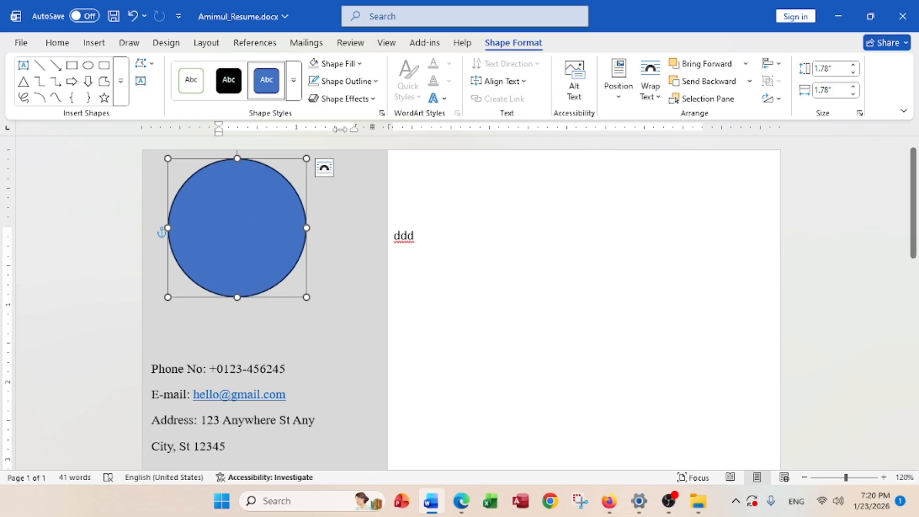
# Fill the circle with the portrait photo from the Desktop, then bring up the requirements PDF
pyautogui.click(360, 63)
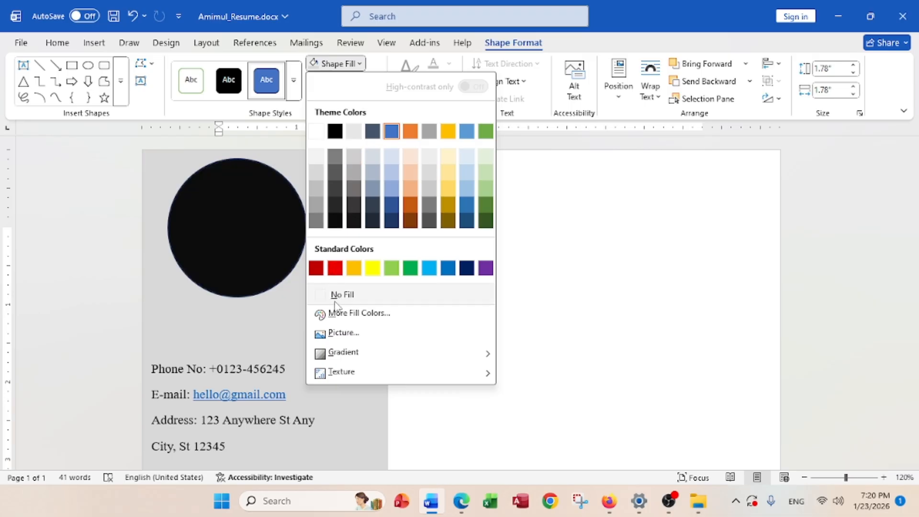
pyautogui.click(341, 335)
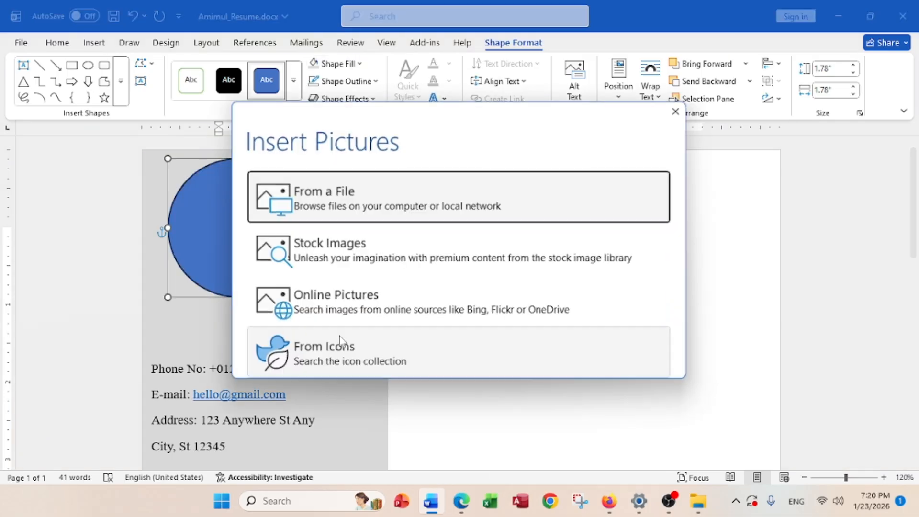
pyautogui.click(317, 205)
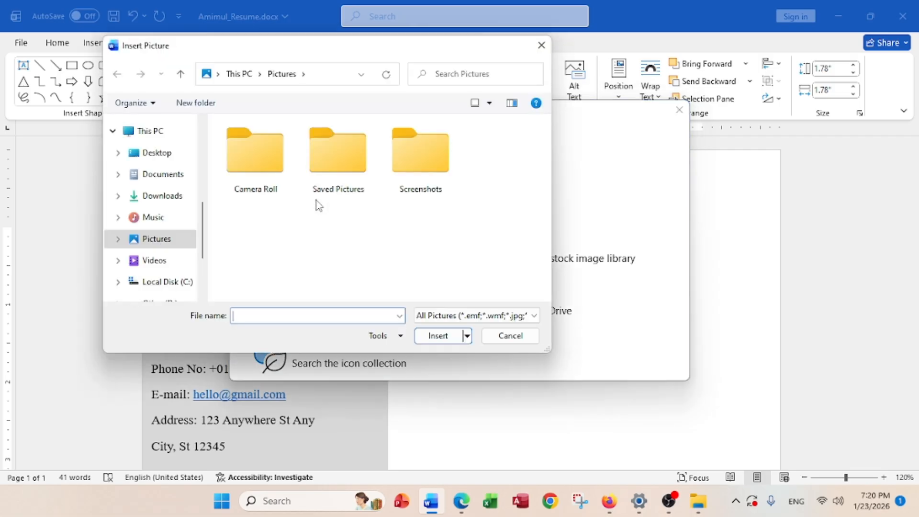
pyautogui.moveTo(204, 230); pyautogui.dragTo(206, 142)
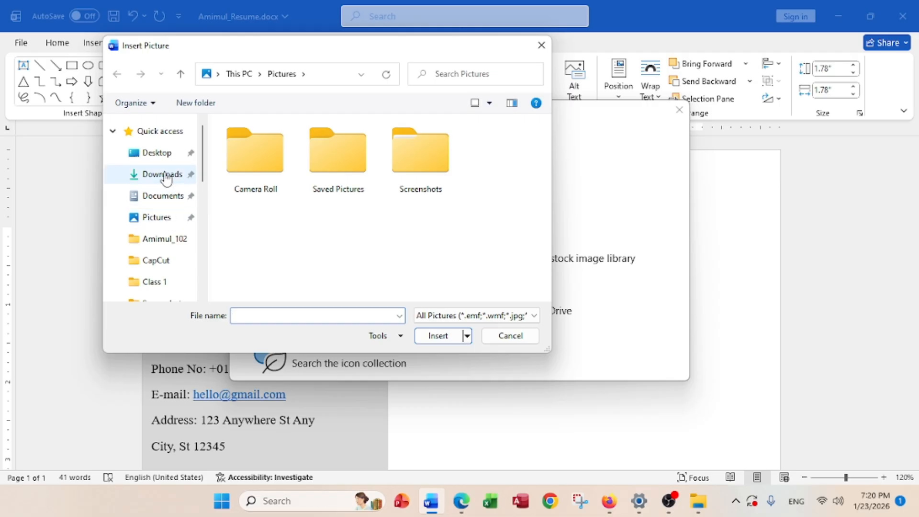
pyautogui.click(162, 153)
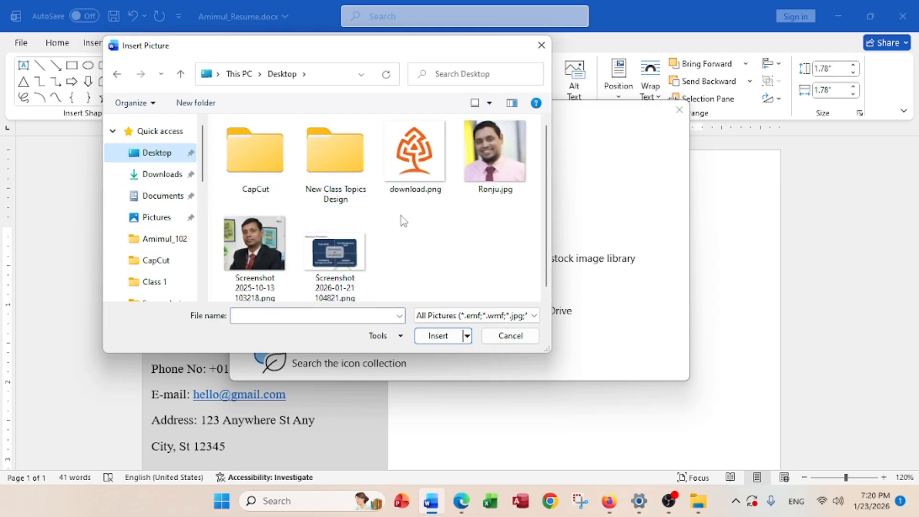
pyautogui.click(505, 168)
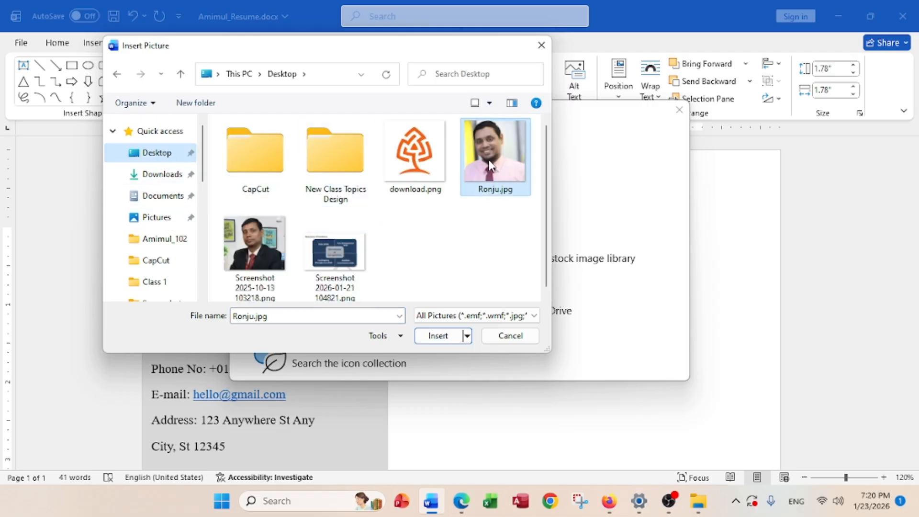
pyautogui.click(449, 336)
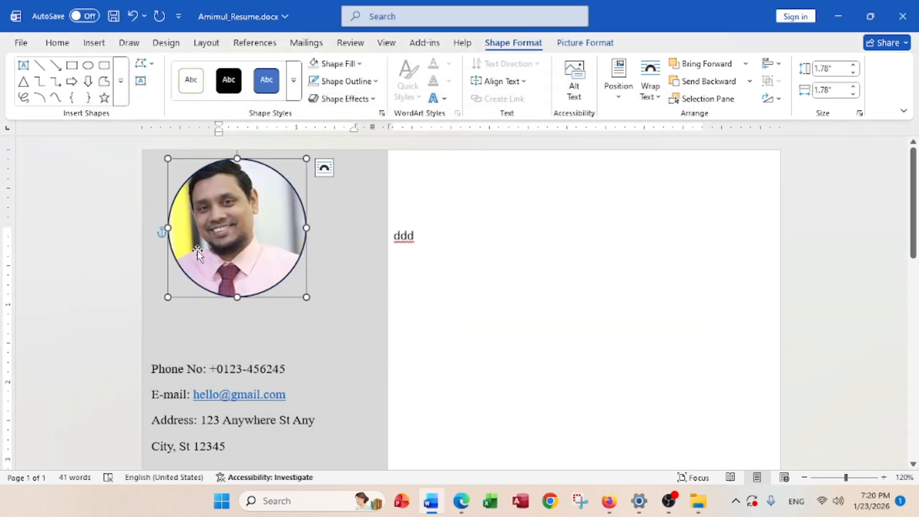
pyautogui.click(460, 500)
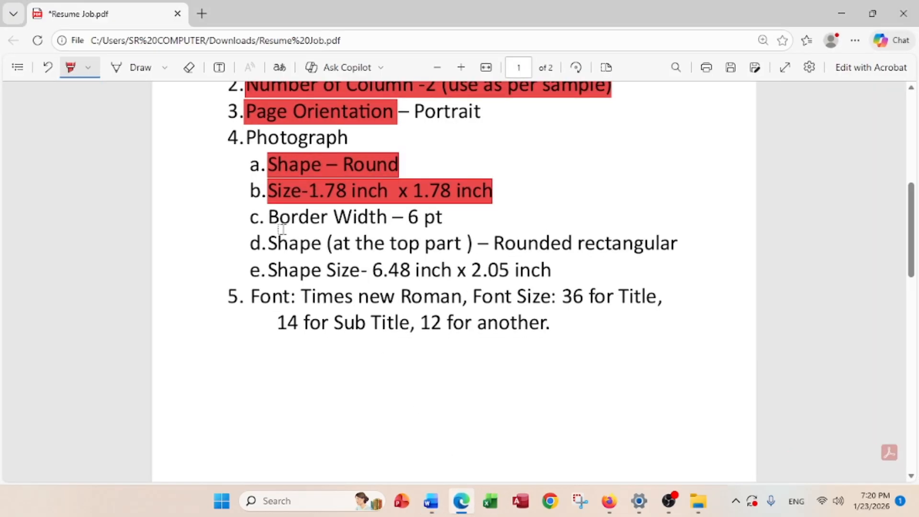
# Highlight 'Border Width – 6 pt' in the PDF and minimize Edge
pyautogui.moveTo(274, 220); pyautogui.dragTo(438, 218)
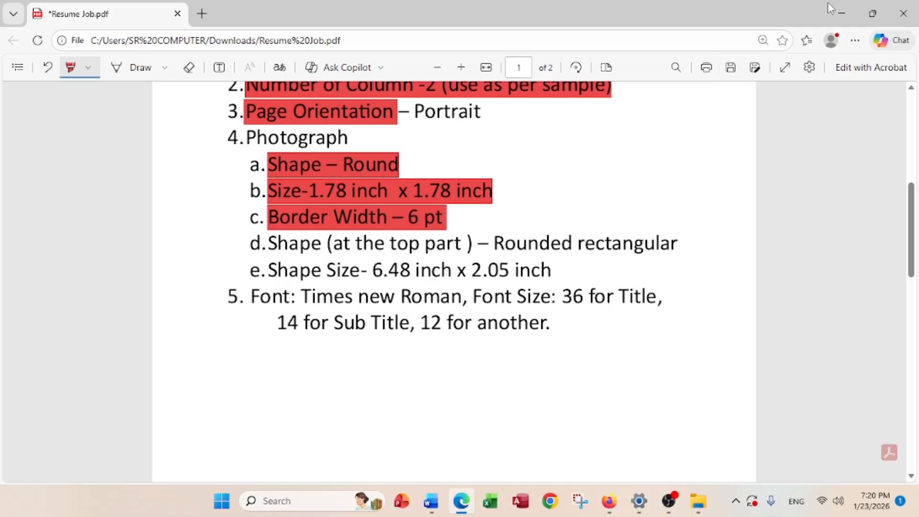
pyautogui.click(841, 13)
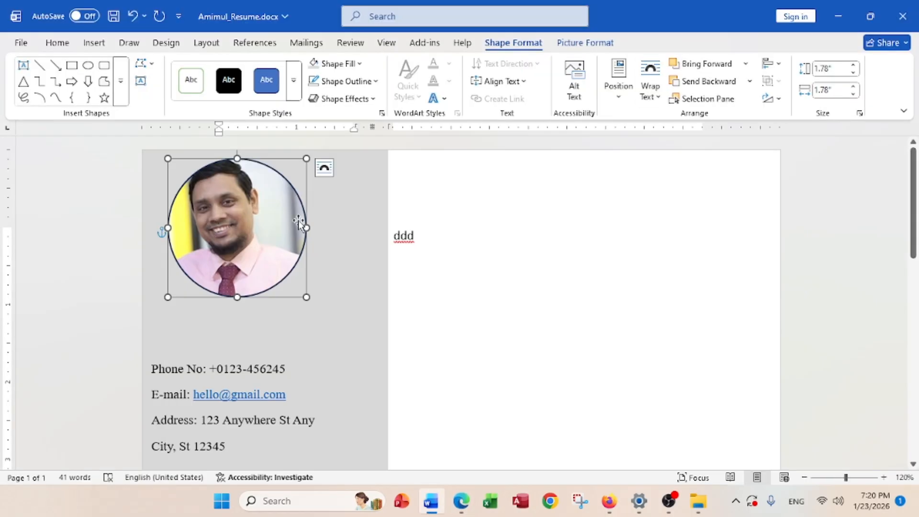
# Give the round photo a black outline with 6 pt weight
pyautogui.click(369, 84)
pyautogui.click(334, 147)
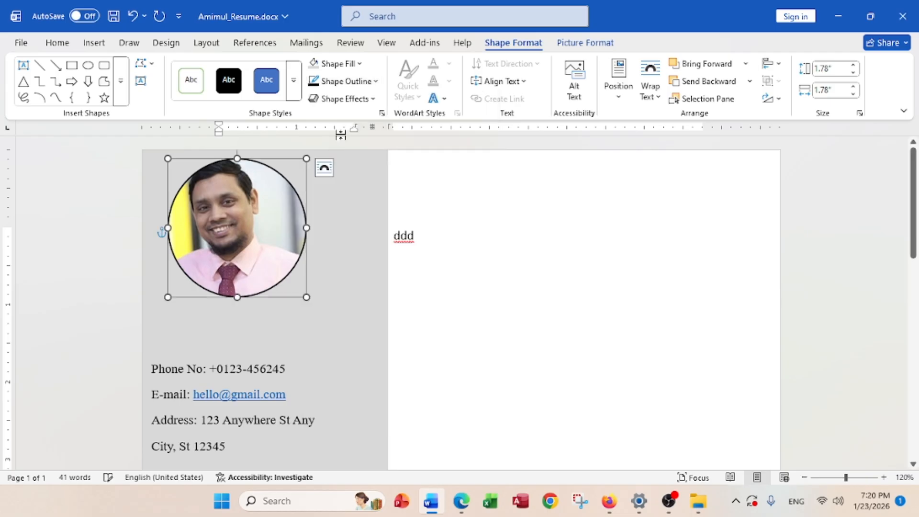
pyautogui.click(363, 85)
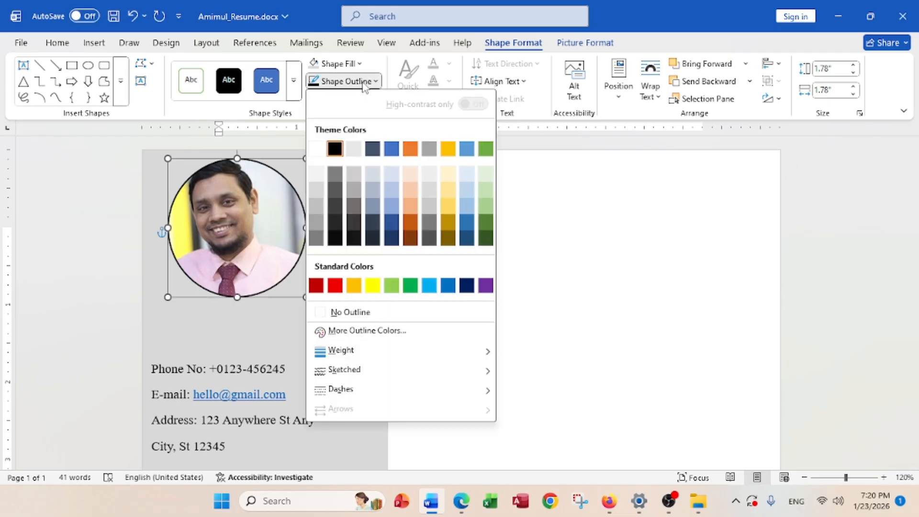
pyautogui.moveTo(354, 354)
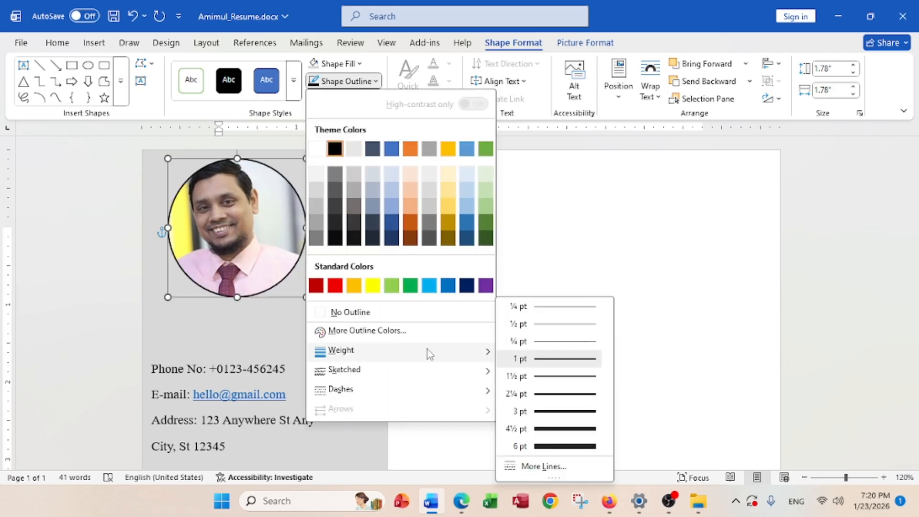
pyautogui.click(550, 445)
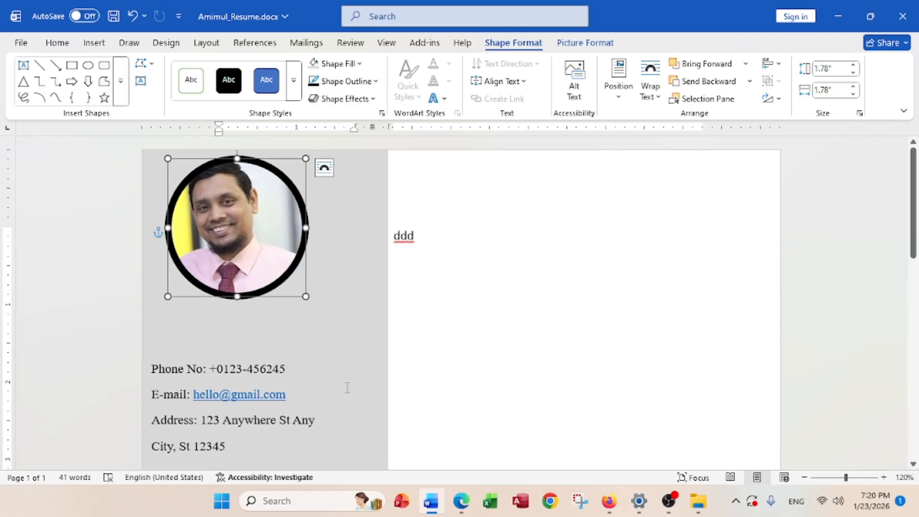
# Review page 2 of the sample resume, undo a stray highlight, and return to Word
pyautogui.click(421, 397)
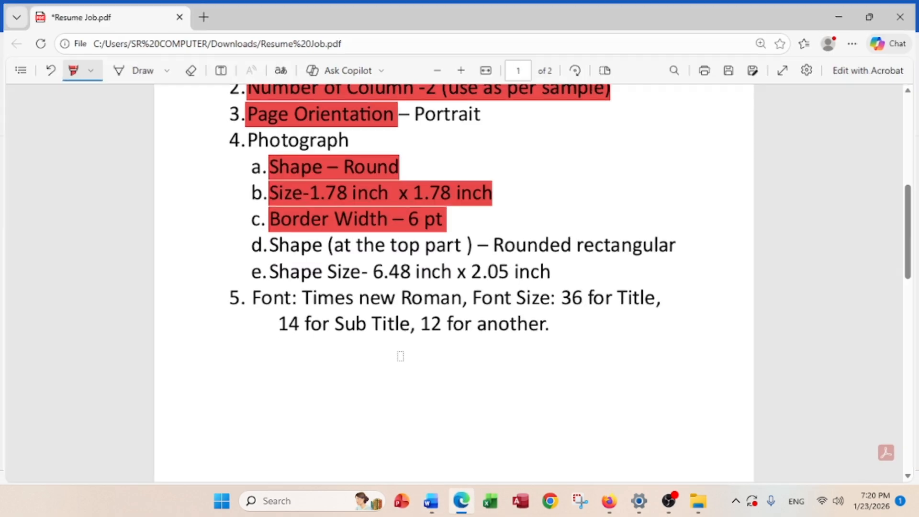
pyautogui.scroll(-10, 382, 322)
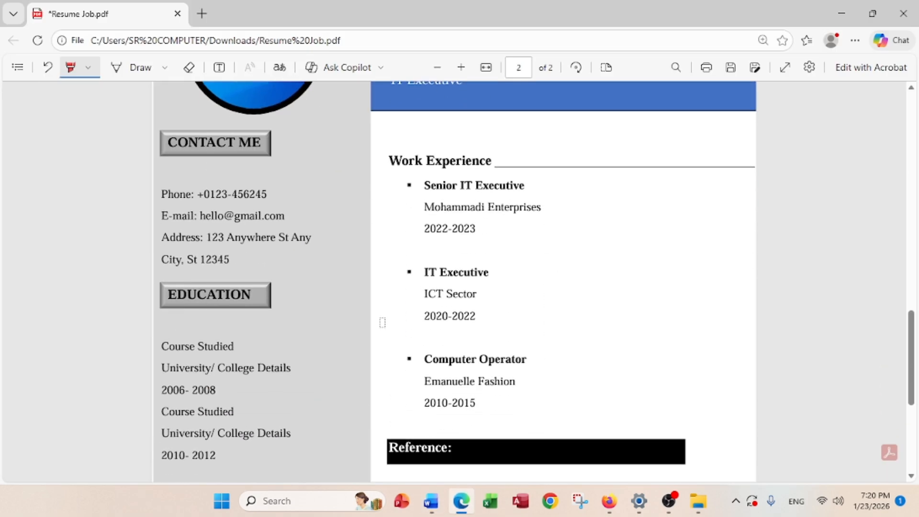
pyautogui.scroll(-5, 233, 269)
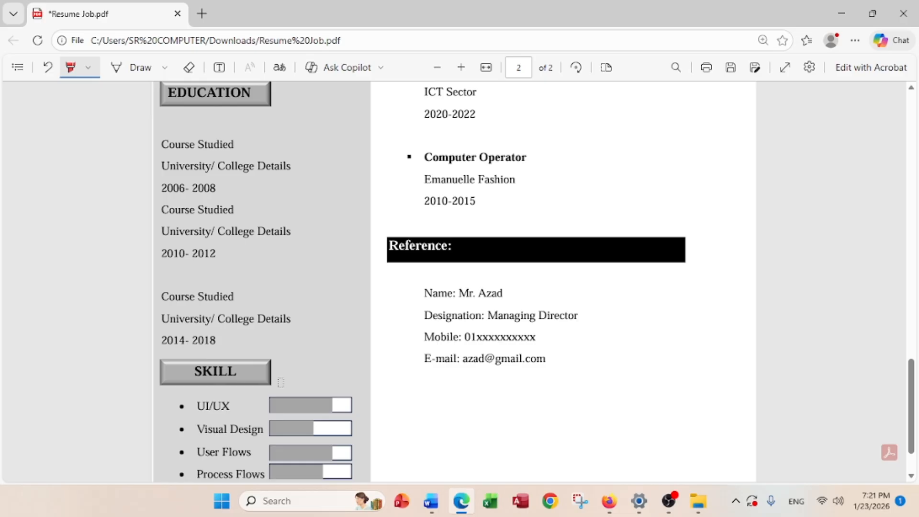
pyautogui.scroll(7, 281, 381)
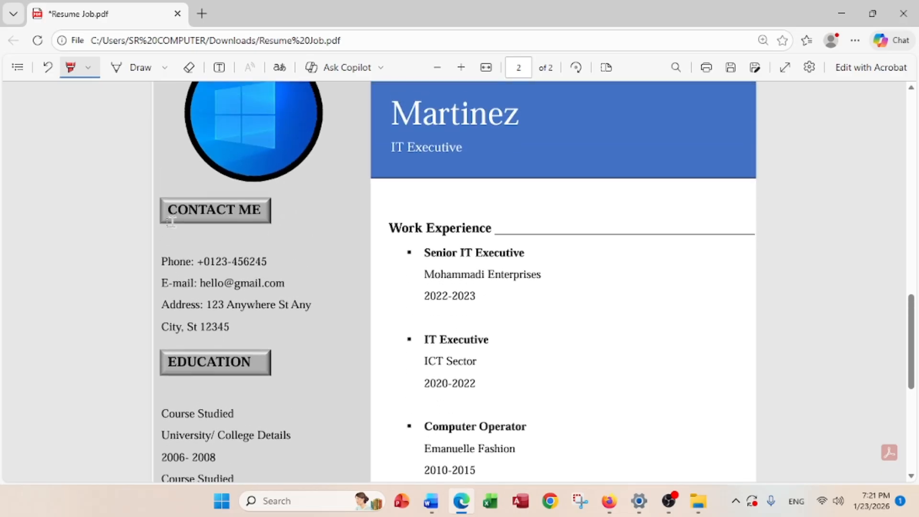
pyautogui.moveTo(162, 199); pyautogui.dragTo(239, 191)
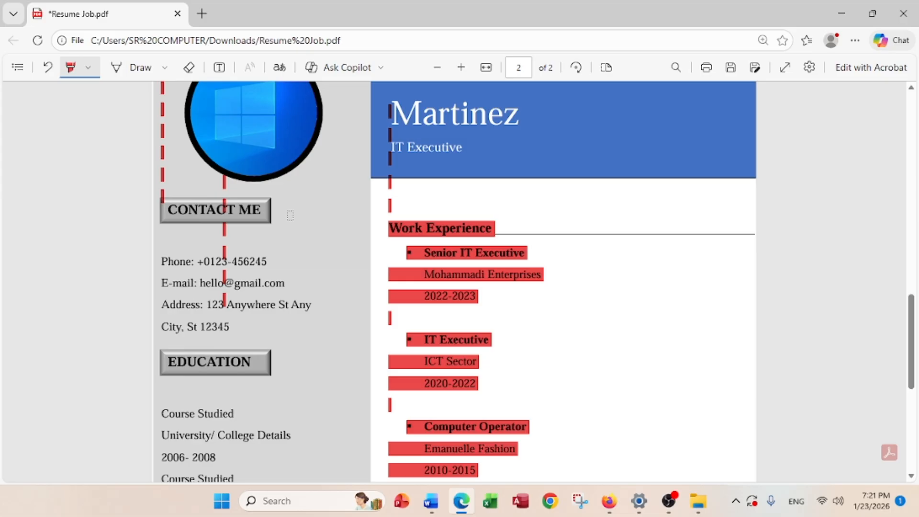
pyautogui.hotkey('ctrl', 'z')
pyautogui.scroll(6, 290, 216)
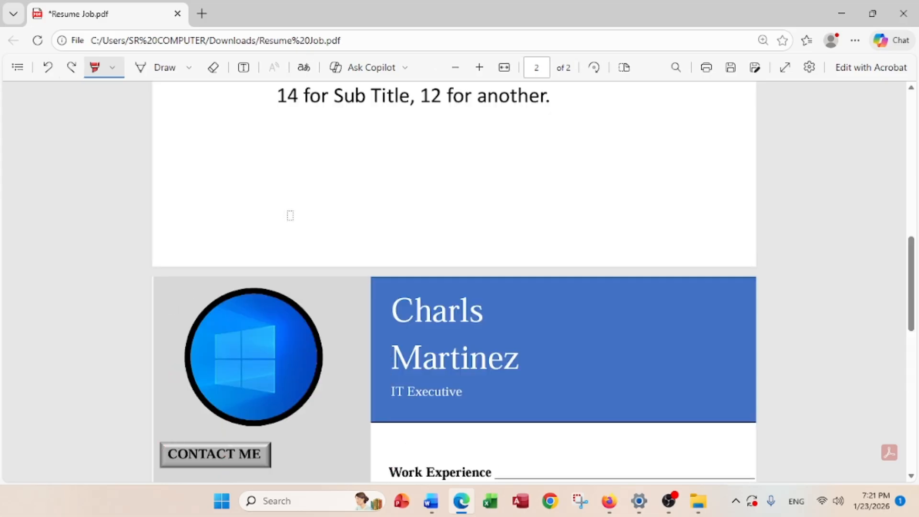
pyautogui.scroll(-3, 290, 224)
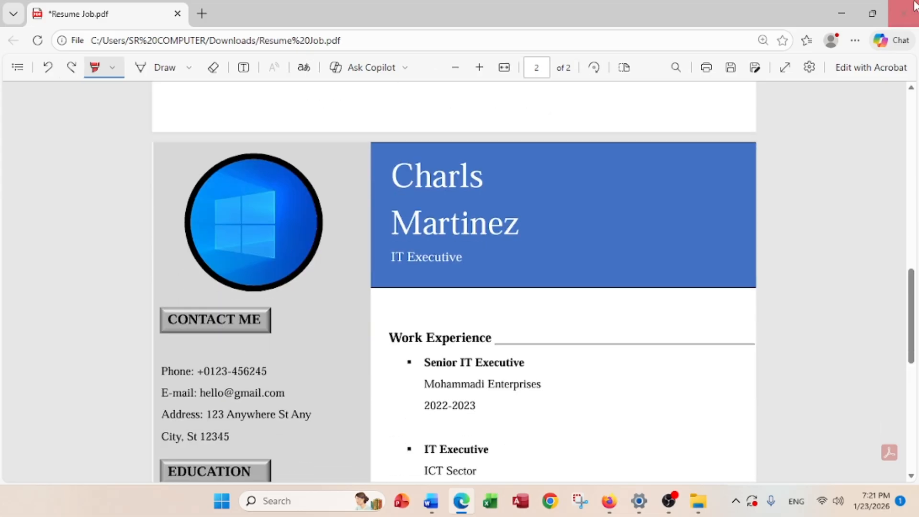
pyautogui.hotkey('alt', 'Tab')
pyautogui.scroll(-3, 225, 307)
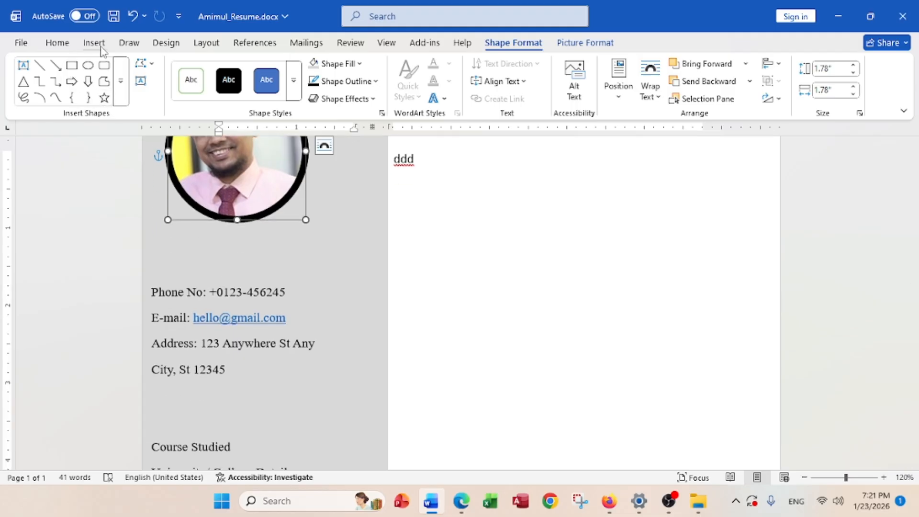
# Draw a rectangle bar under the photo, fill it grey and remove its outline
pyautogui.click(71, 66)
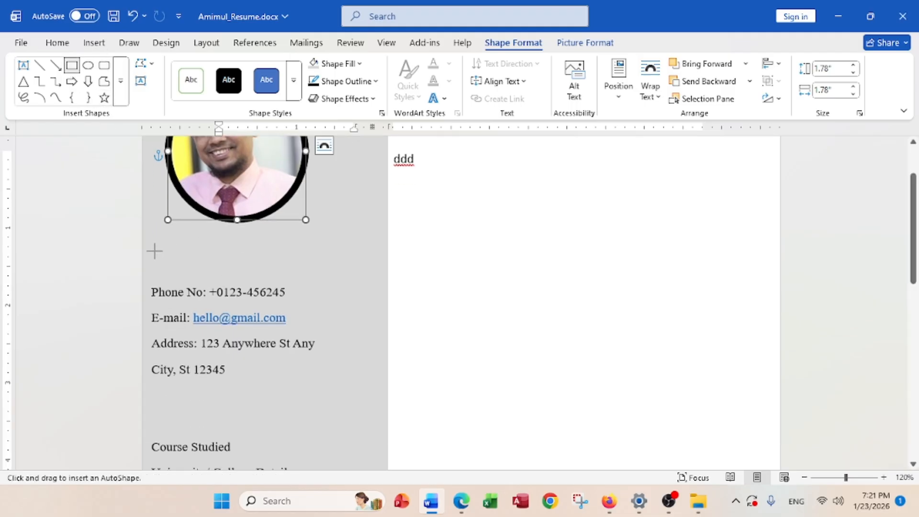
pyautogui.moveTo(154, 250)
pyautogui.mouseDown()
pyautogui.moveTo(303, 270)
pyautogui.moveTo(266, 249)
pyautogui.moveTo(228, 272)
pyautogui.mouseUp()
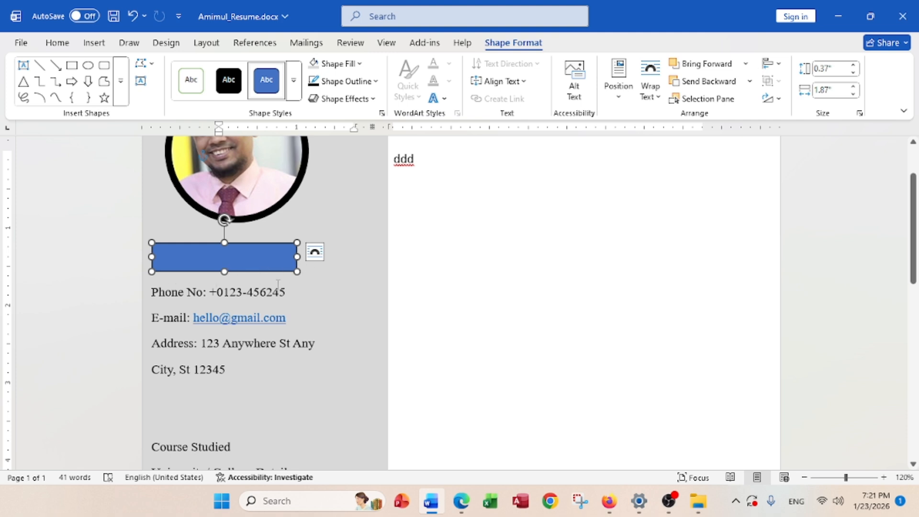
pyautogui.click(335, 64)
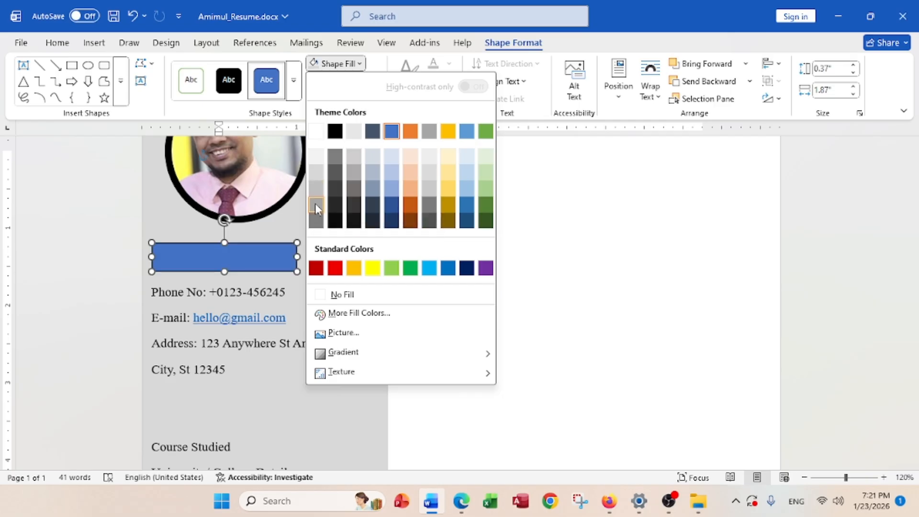
pyautogui.click(317, 204)
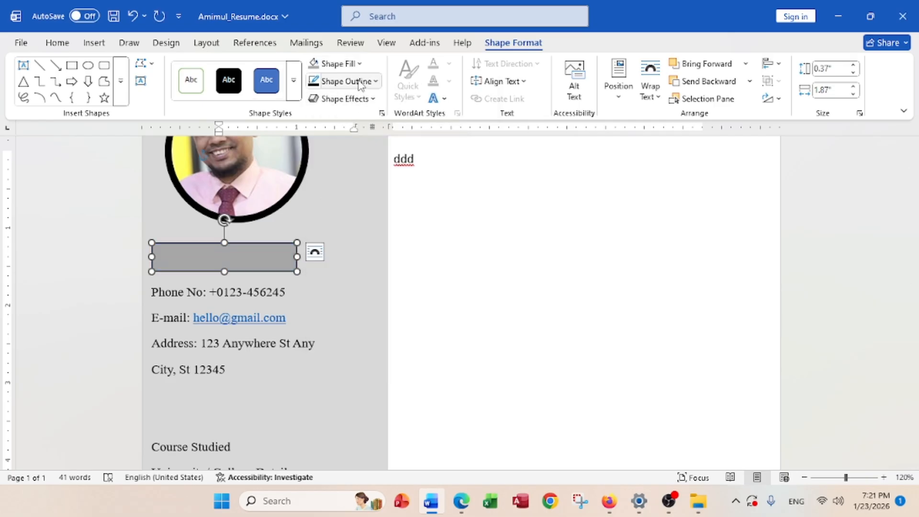
pyautogui.click(344, 82)
pyautogui.click(344, 312)
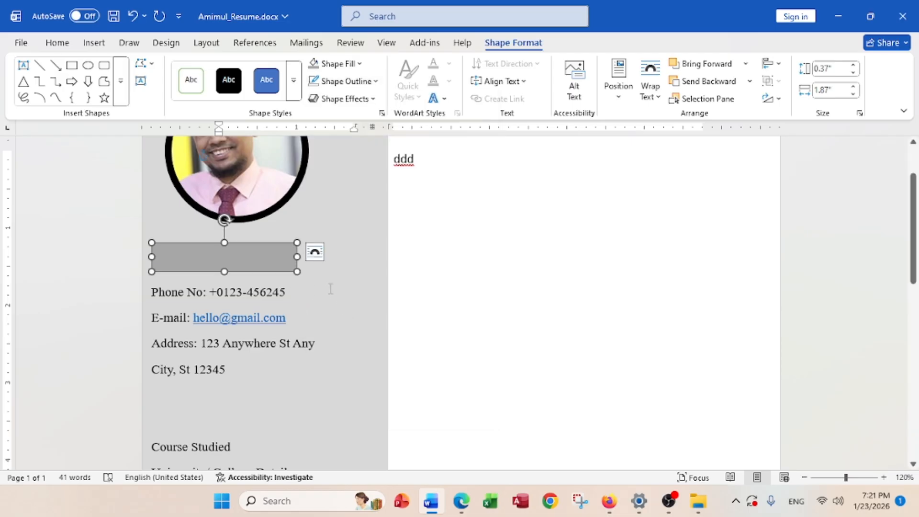
# Type 'CONTACT ME' into the grey bar
pyautogui.write('CON')
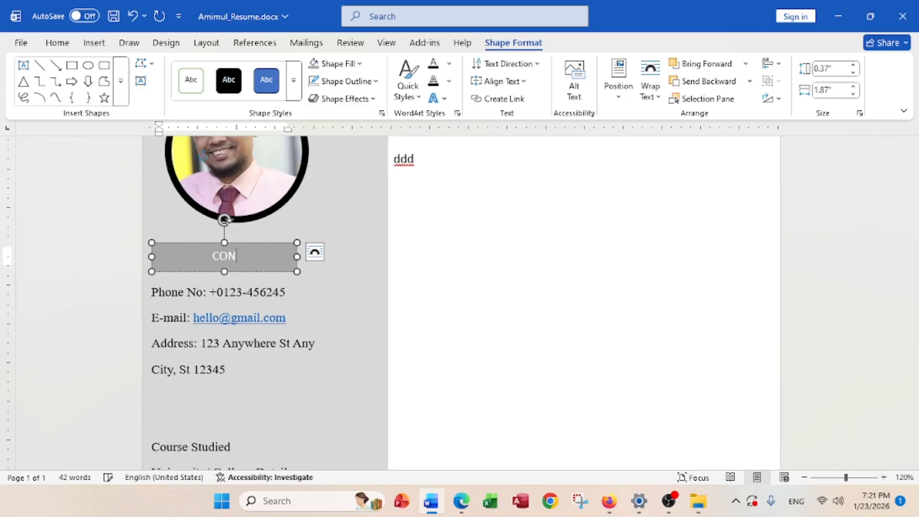
pyautogui.write('TACTM')
pyautogui.press('BackSpace')
pyautogui.write('ME')
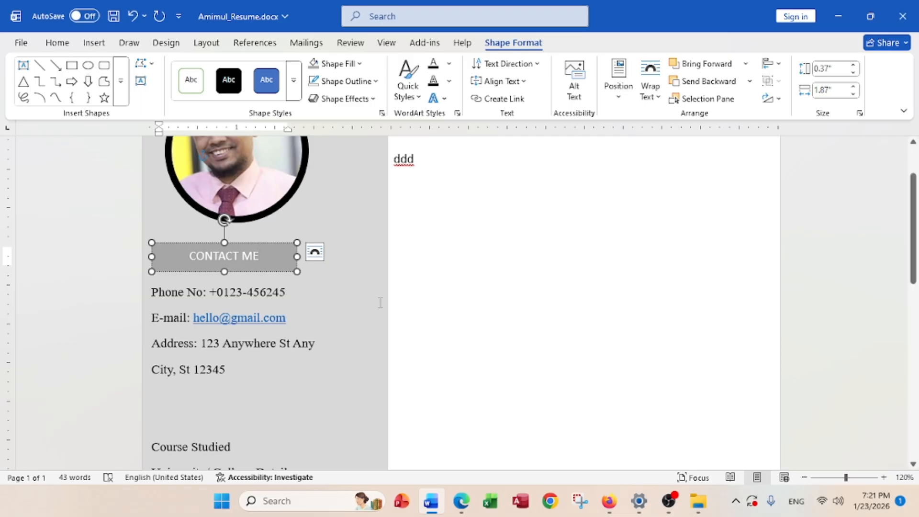
# Format the label text as bold, black, 14 pt Times New Roman
pyautogui.tripleClick(240, 257)
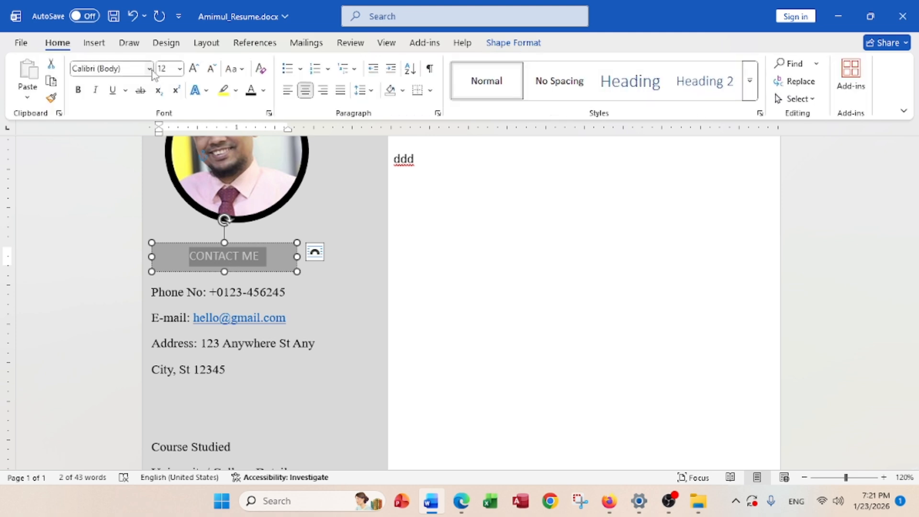
pyautogui.click(149, 69)
pyautogui.click(145, 166)
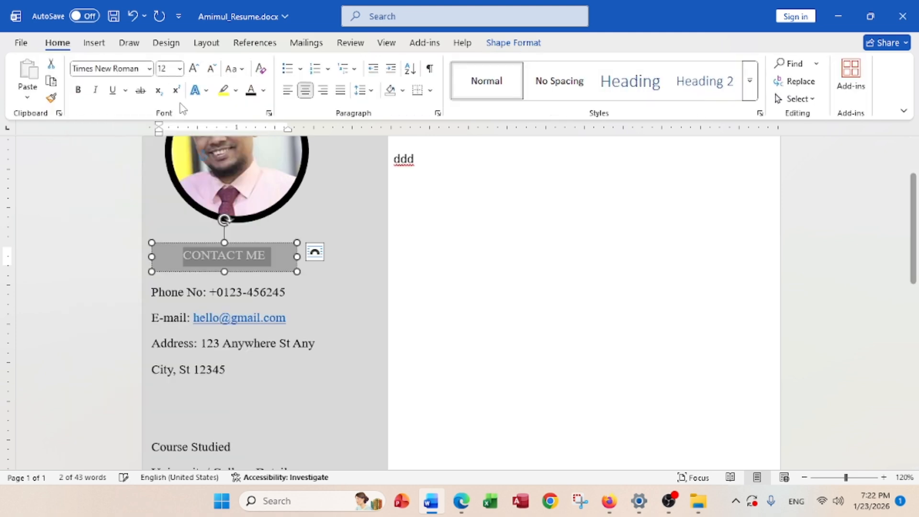
pyautogui.click(179, 70)
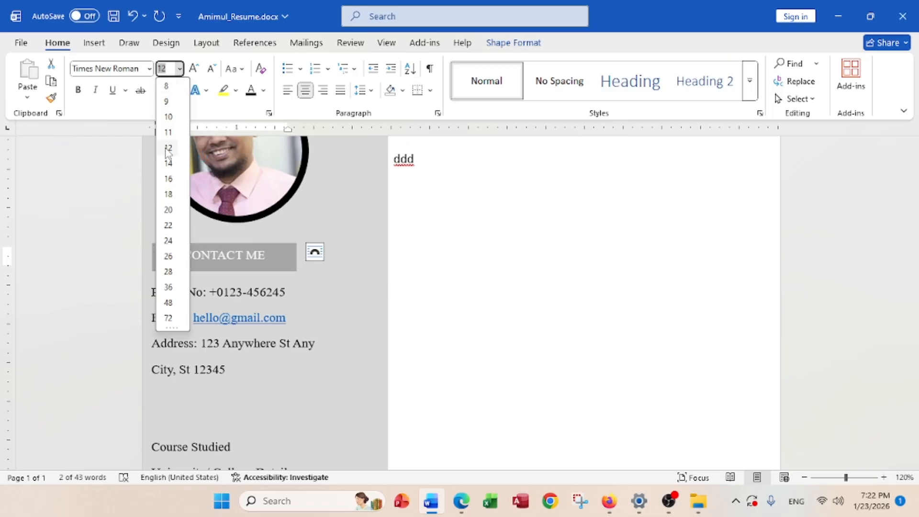
pyautogui.click(168, 163)
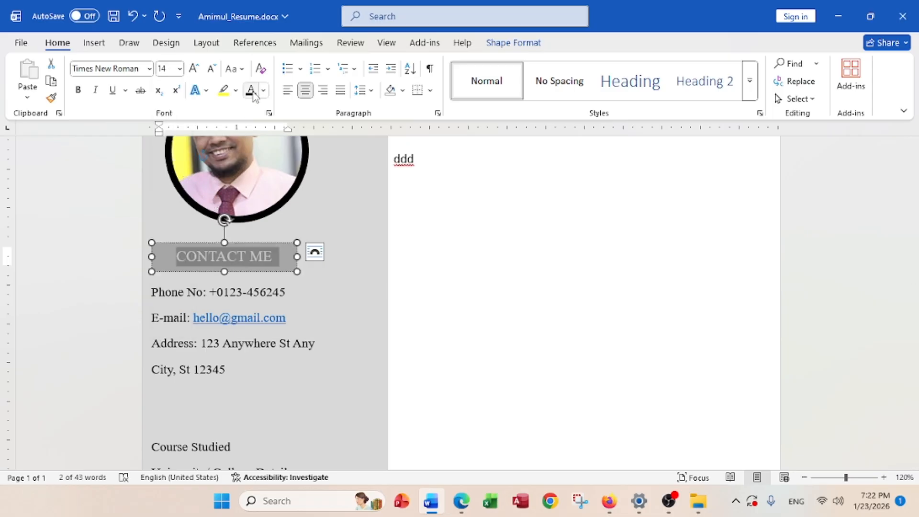
pyautogui.click(250, 91)
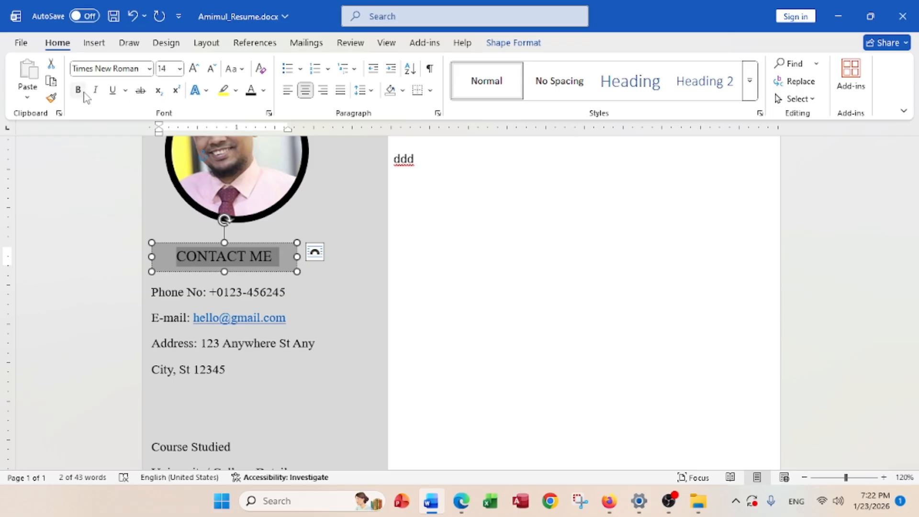
pyautogui.click(78, 90)
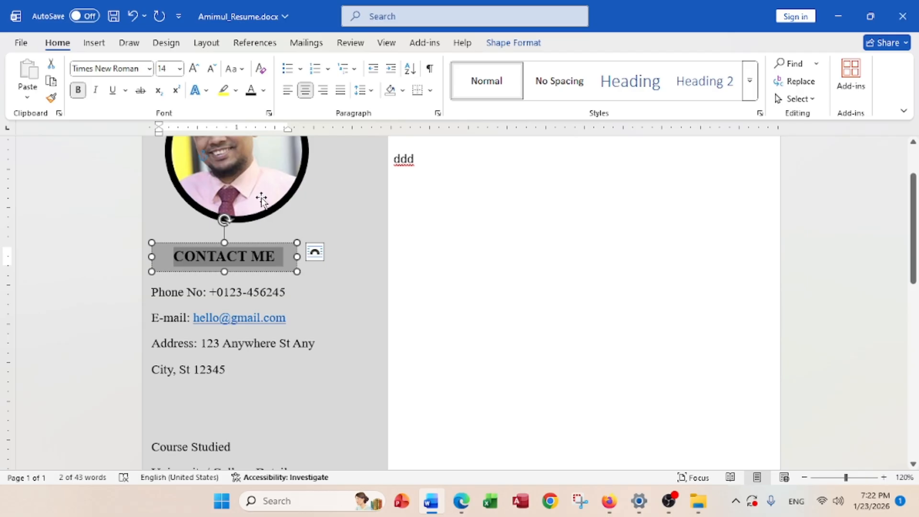
pyautogui.click(501, 47)
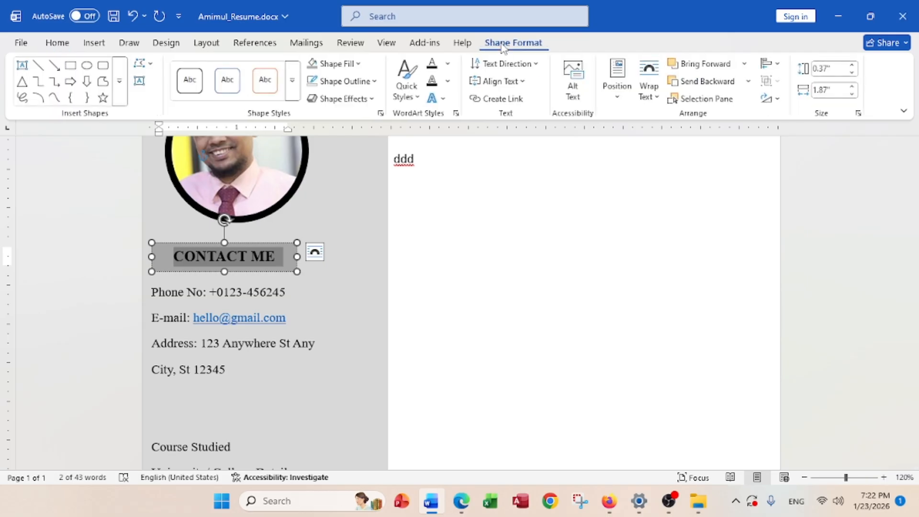
pyautogui.click(351, 99)
pyautogui.moveTo(353, 123)
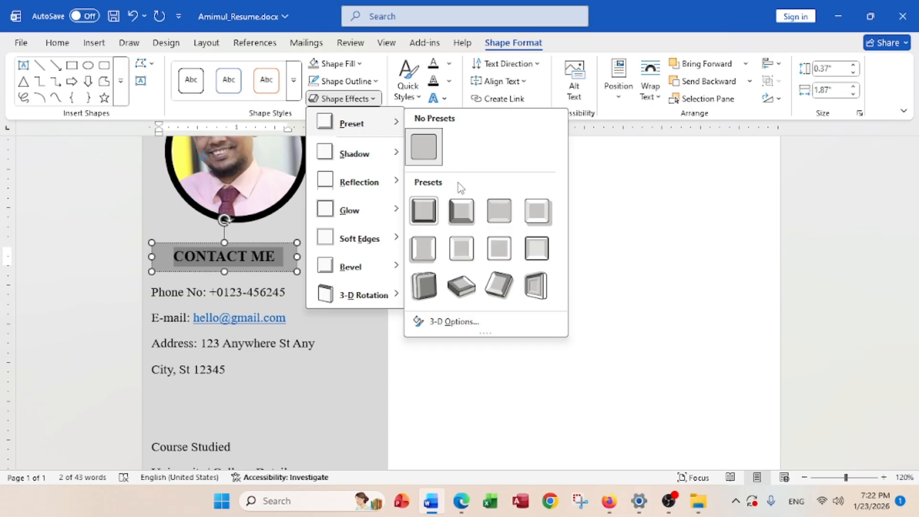
pyautogui.click(463, 213)
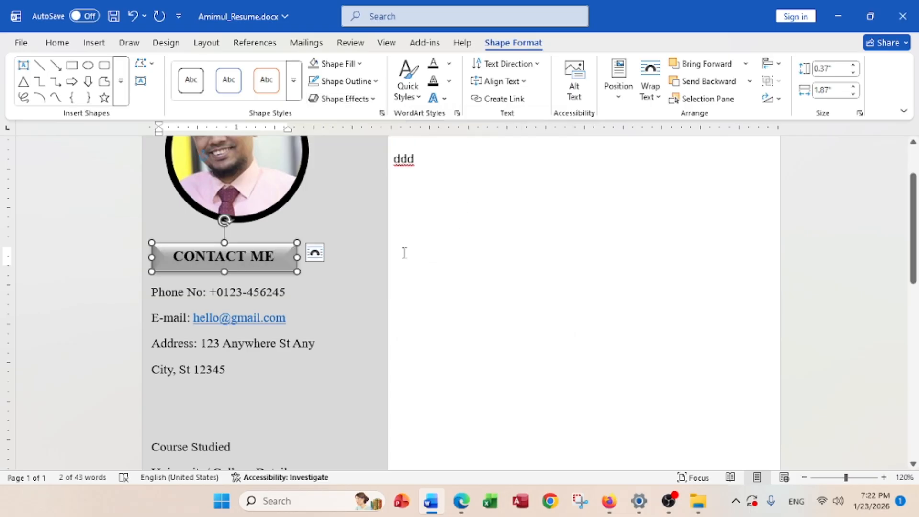
# Ctrl-drag two CONTACT ME copies: one above the education entries, one below '2010- 2012'
pyautogui.scroll(-2, 227, 282)
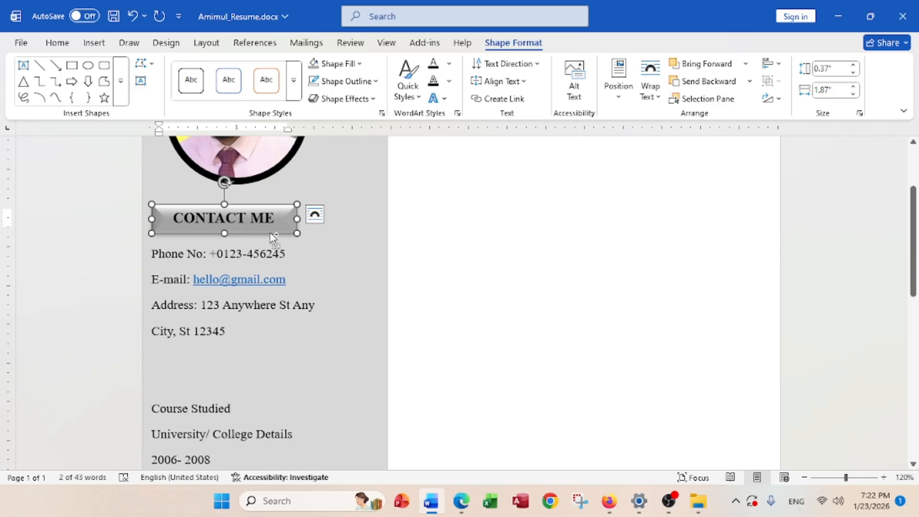
pyautogui.moveTo(273, 236); pyautogui.dragTo(262, 386)
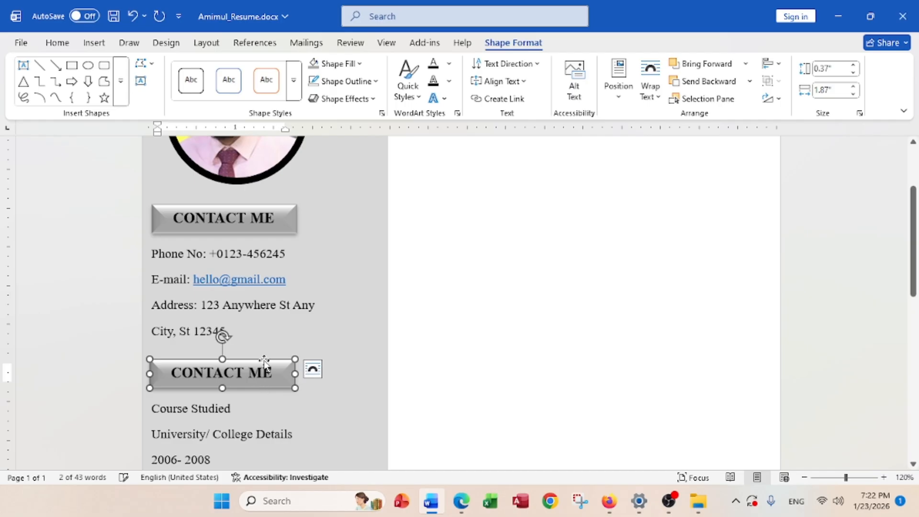
pyautogui.scroll(-4, 269, 340)
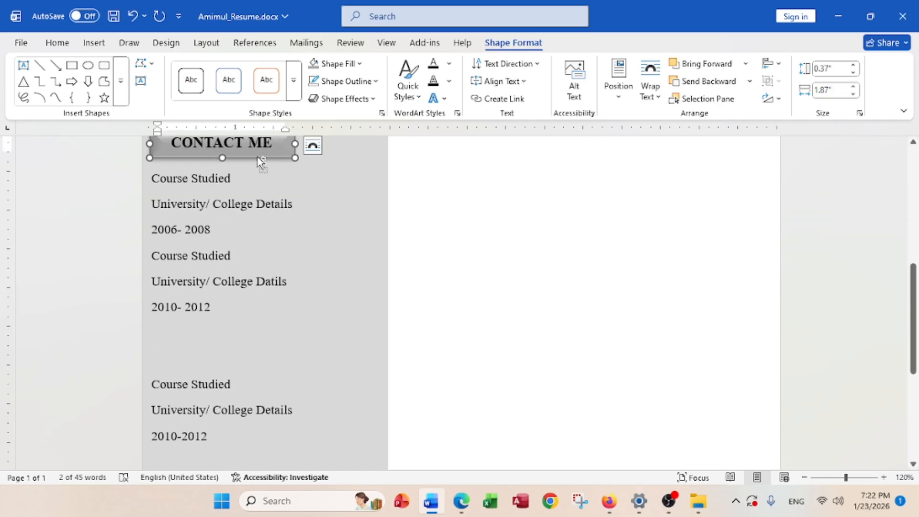
pyautogui.moveTo(260, 161); pyautogui.dragTo(256, 362)
pyautogui.scroll(-3, 261, 321)
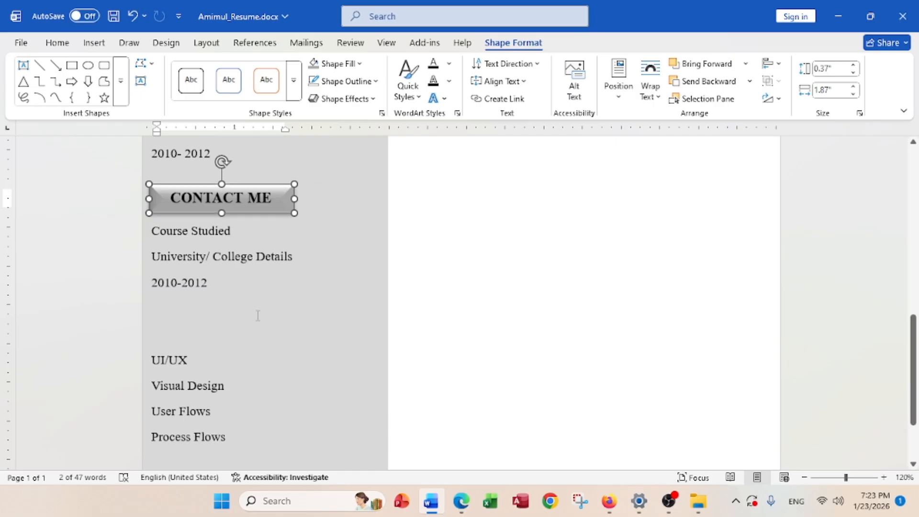
pyautogui.scroll(1, 256, 313)
pyautogui.scroll(5, 261, 308)
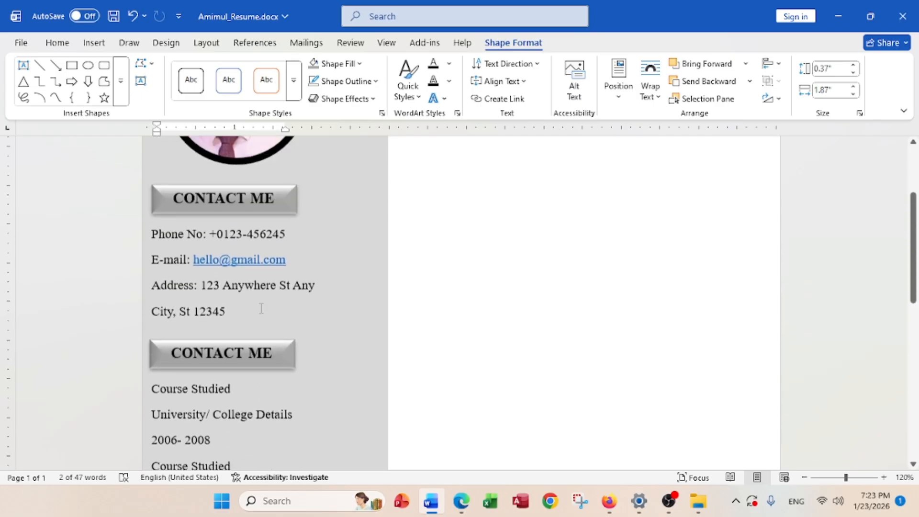
pyautogui.scroll(-3, 261, 309)
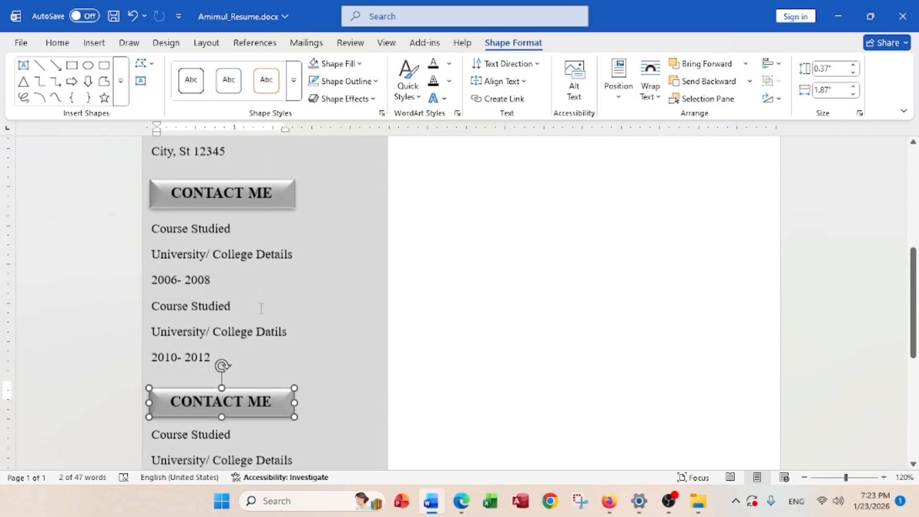
pyautogui.click(460, 501)
pyautogui.scroll(-3, 174, 306)
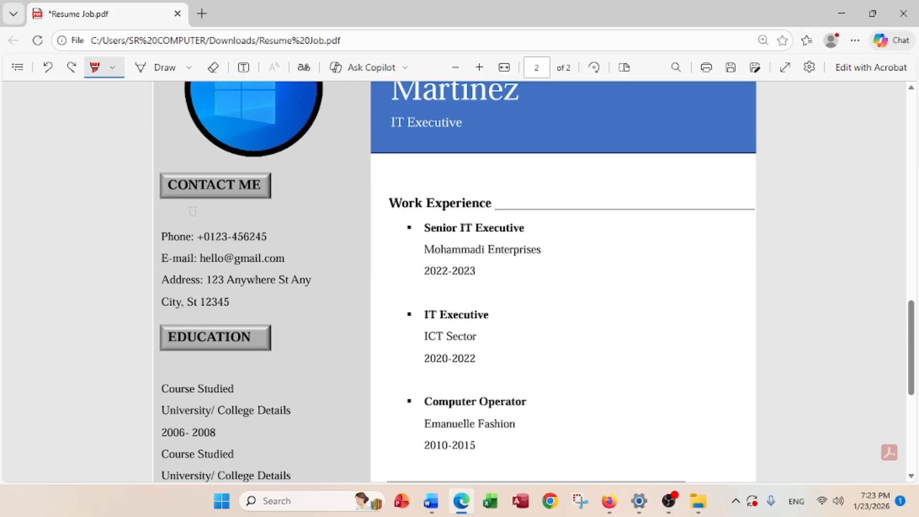
pyautogui.scroll(-3, 171, 300)
pyautogui.scroll(-3, 221, 336)
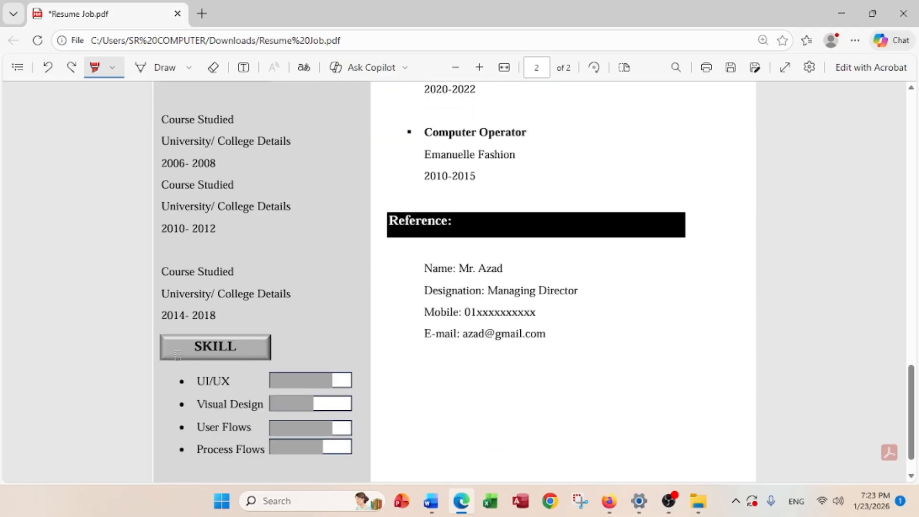
pyautogui.scroll(5, 318, 324)
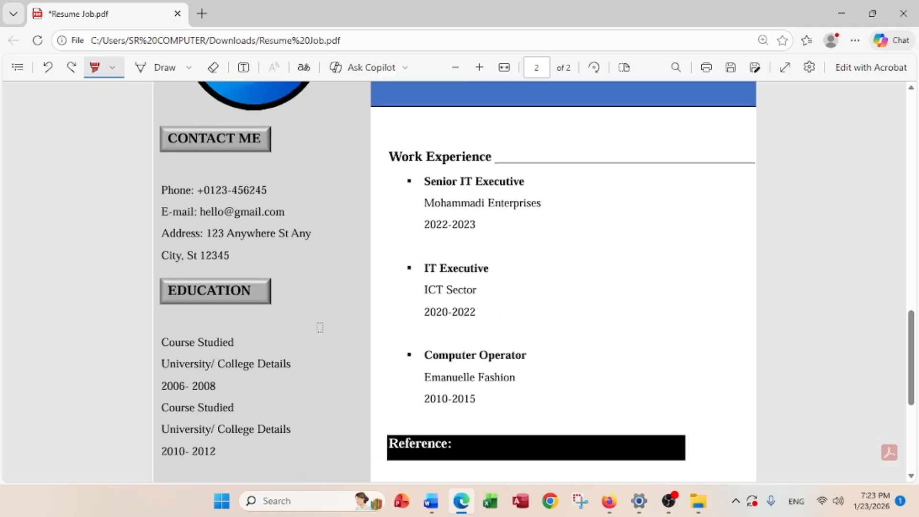
pyautogui.click(840, 19)
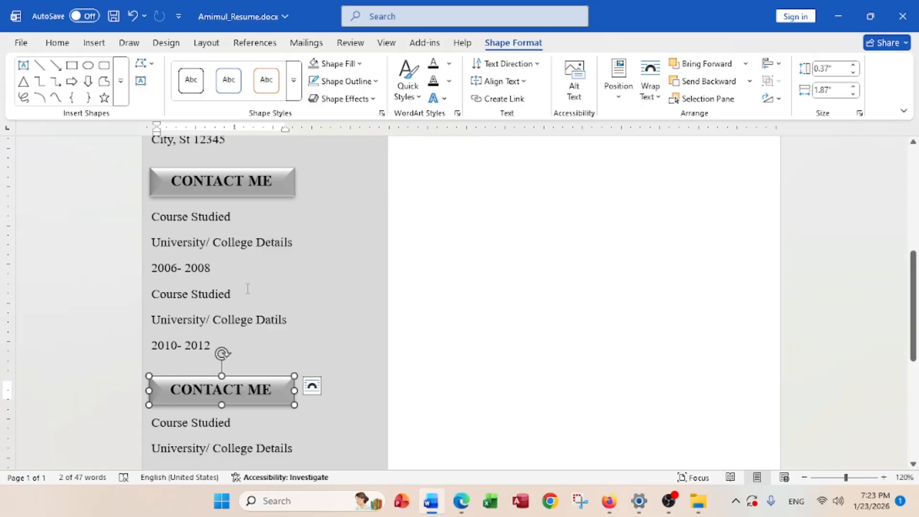
# Place the lowest label box above UI/UX and delete the blank line below '2010- 2012'
pyautogui.scroll(1, 249, 291)
pyautogui.scroll(-3, 250, 292)
pyautogui.scroll(-2, 252, 292)
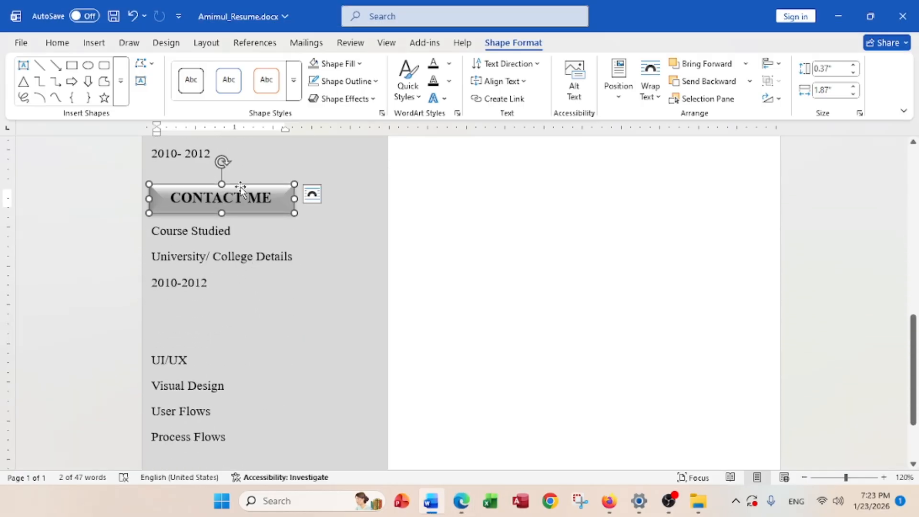
pyautogui.moveTo(241, 190); pyautogui.dragTo(262, 306)
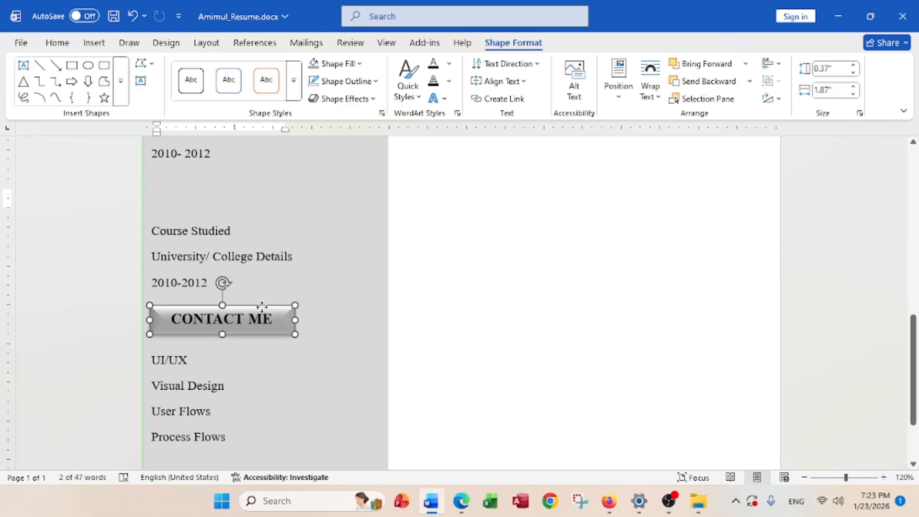
pyautogui.click(180, 201)
pyautogui.press('BackSpace')
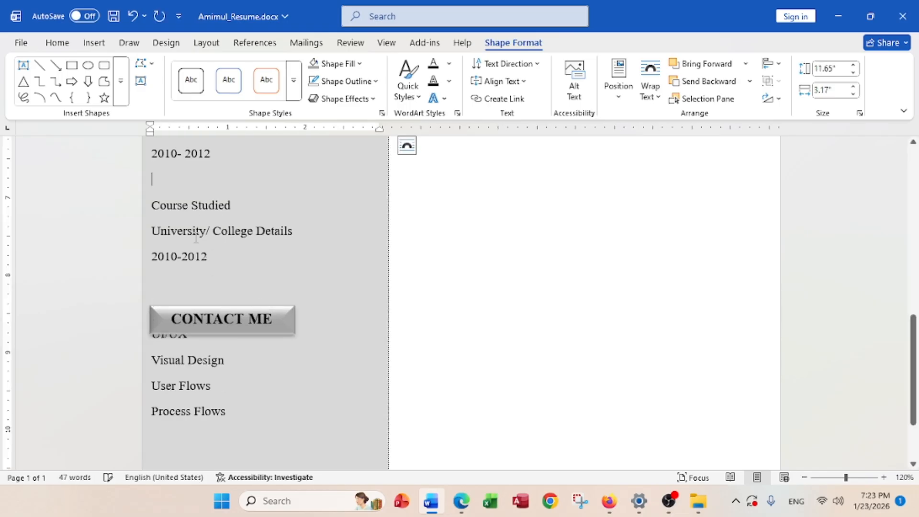
pyautogui.moveTo(192, 306); pyautogui.dragTo(186, 285)
pyautogui.scroll(10, 226, 303)
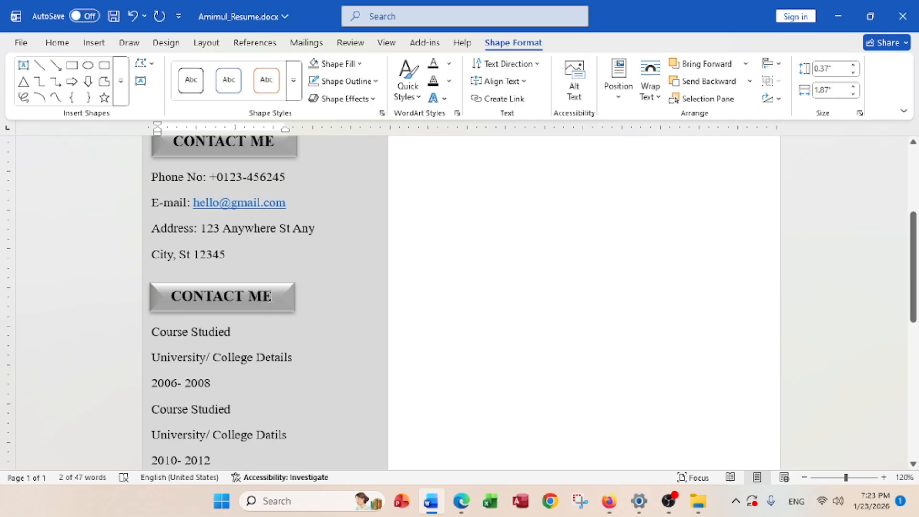
# Retitle the second label box 'EDUCATION'
pyautogui.click(272, 297)
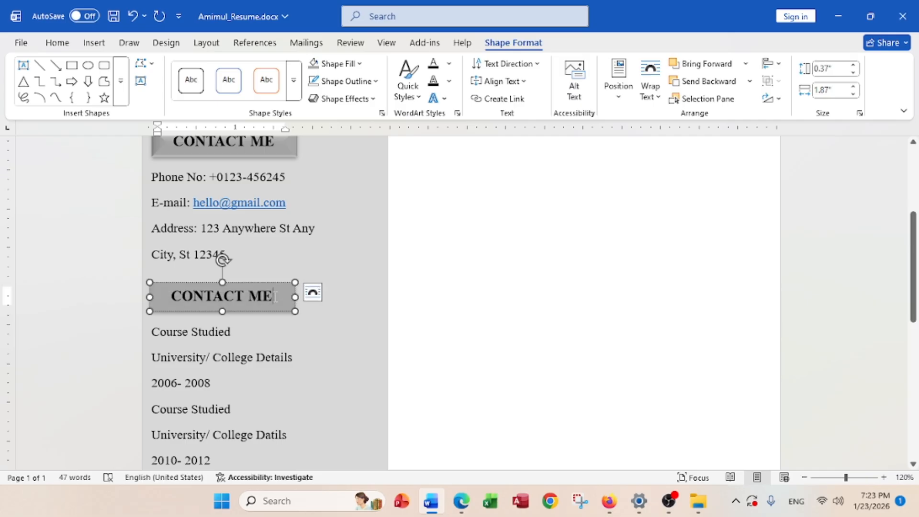
pyautogui.press('BackSpace')
pyautogui.press('BackSpace')
pyautogui.press('BackSpace')
pyautogui.press('BackSpace')
pyautogui.press('BackSpace')
pyautogui.press('BackSpace')
pyautogui.press('BackSpace')
pyautogui.press('BackSpace')
pyautogui.press('BackSpace')
pyautogui.press('BackSpace')
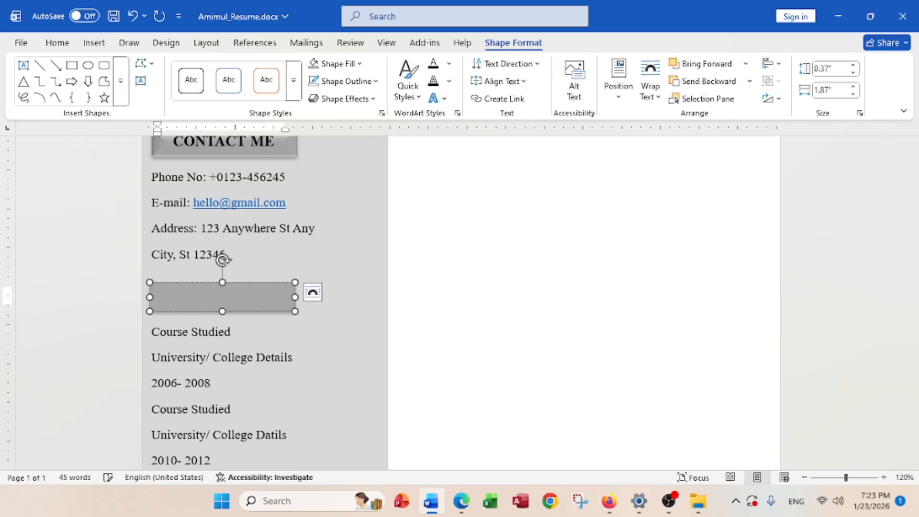
pyautogui.write('EDUCATION')
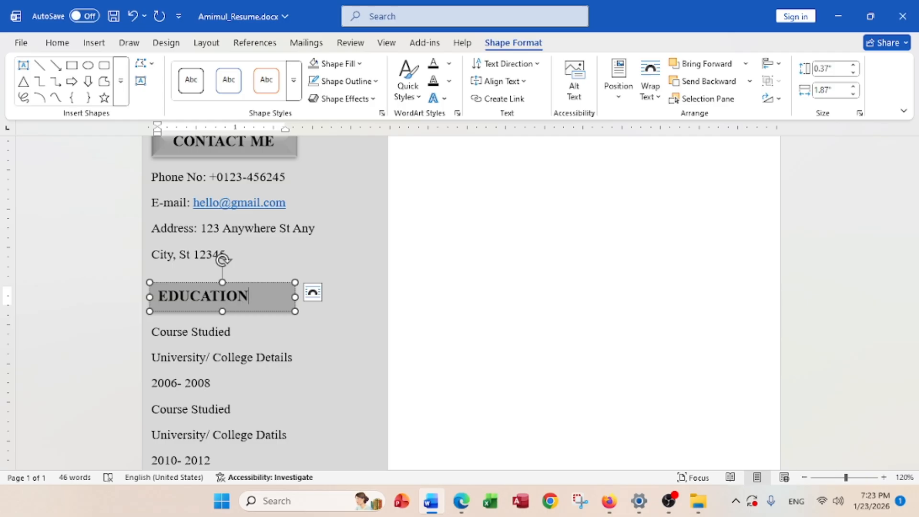
# Retitle the lowest label box 'SKILL' and centre its text
pyautogui.scroll(-8, 221, 256)
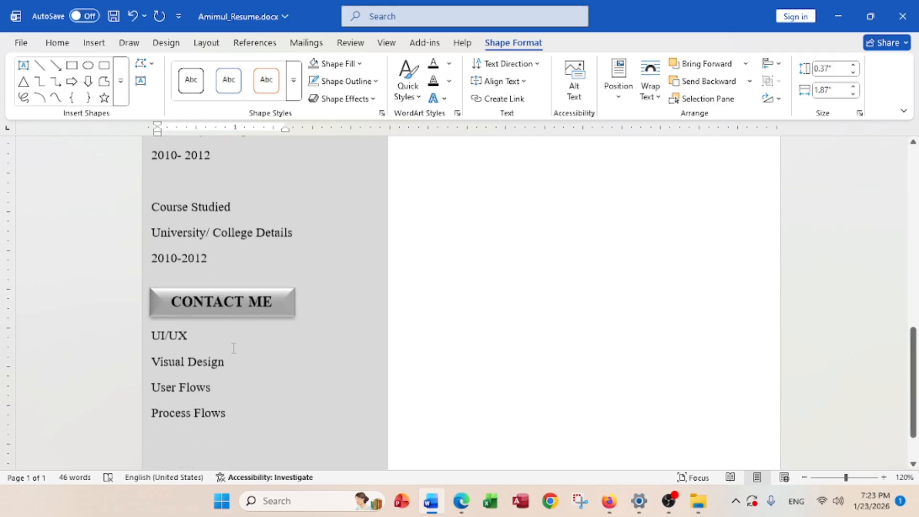
pyautogui.click(264, 270)
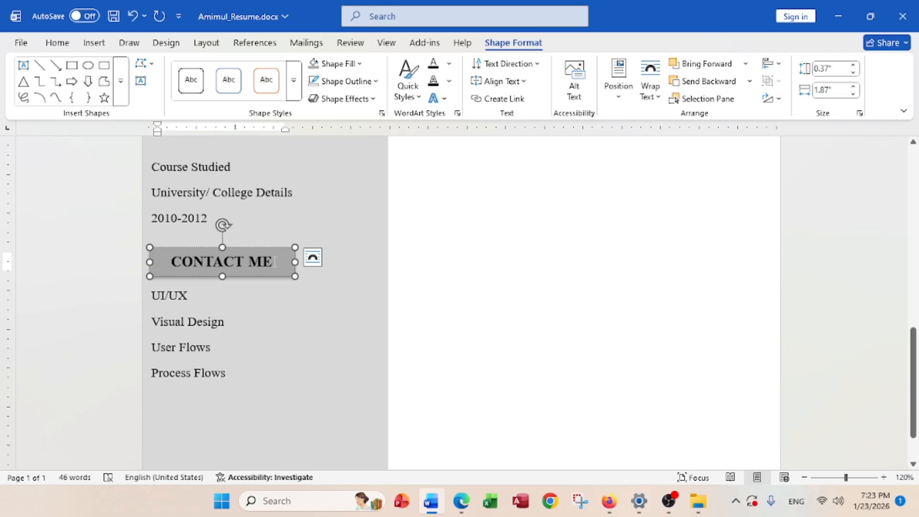
pyautogui.press('BackSpace')
pyautogui.press('BackSpace')
pyautogui.press('BackSpace')
pyautogui.press('BackSpace')
pyautogui.press('BackSpace')
pyautogui.press('BackSpace')
pyautogui.press('BackSpace')
pyautogui.press('BackSpace')
pyautogui.press('BackSpace')
pyautogui.press('BackSpace')
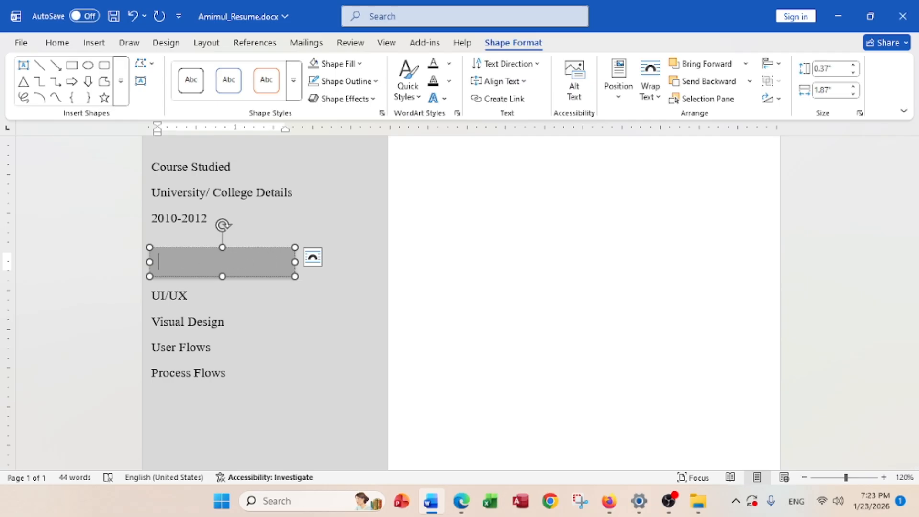
pyautogui.write('SKILL')
pyautogui.click(57, 42)
pyautogui.click(305, 89)
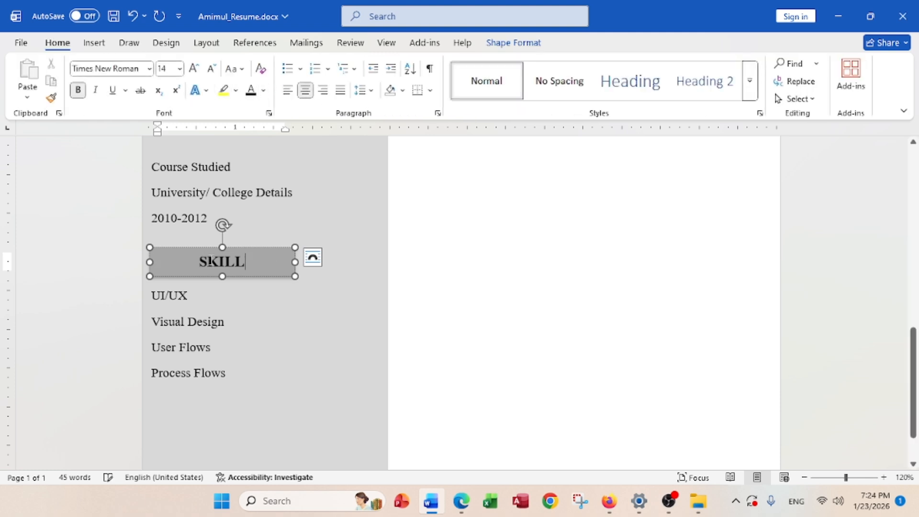
pyautogui.click(349, 280)
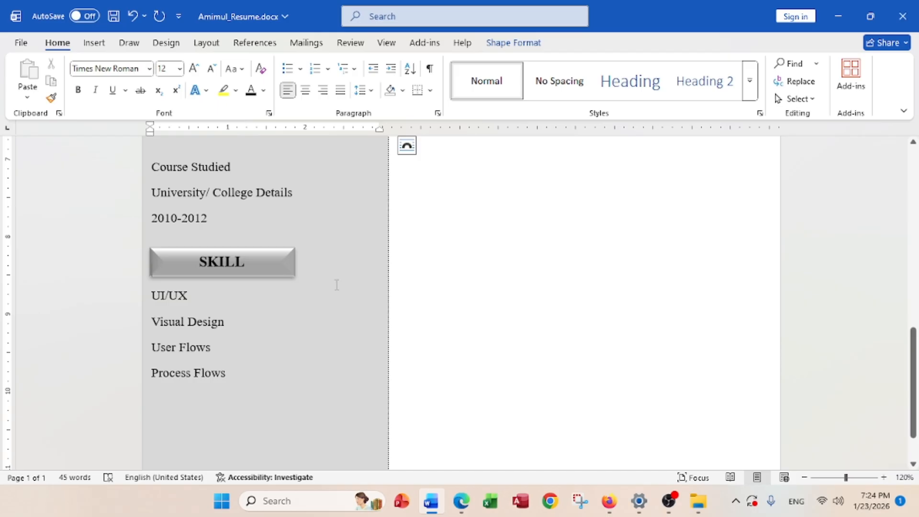
pyautogui.scroll(10, 317, 247)
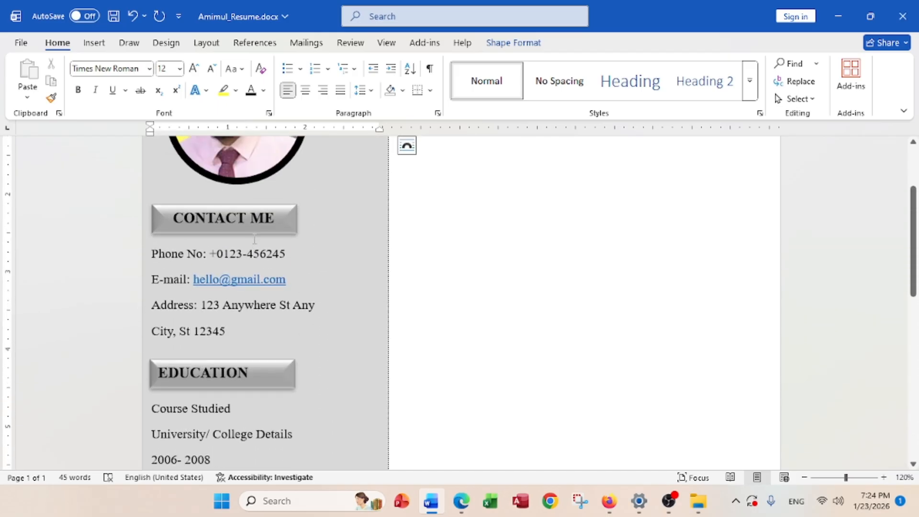
pyautogui.scroll(-5, 249, 254)
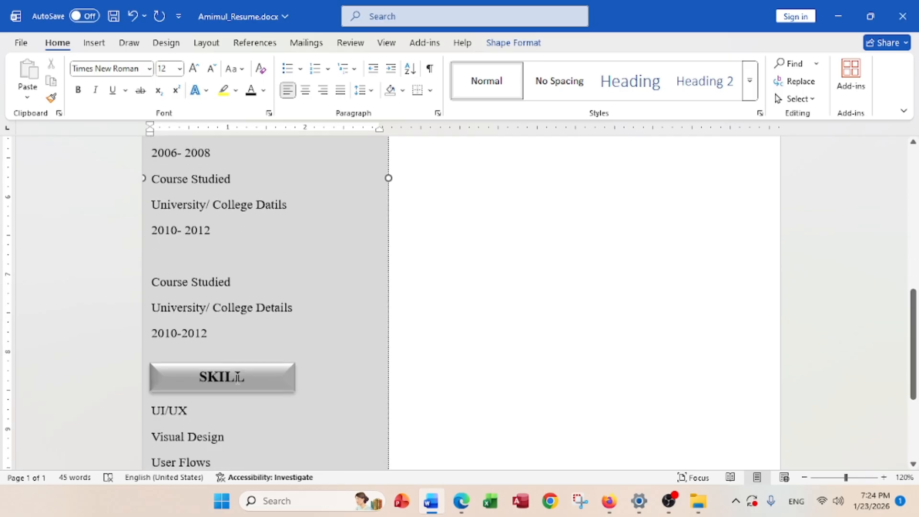
pyautogui.scroll(-4, 237, 378)
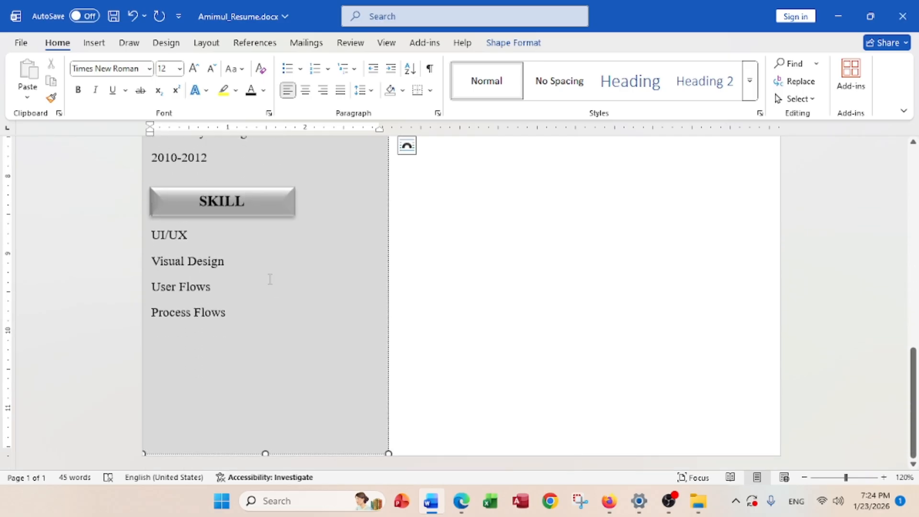
pyautogui.scroll(10, 223, 269)
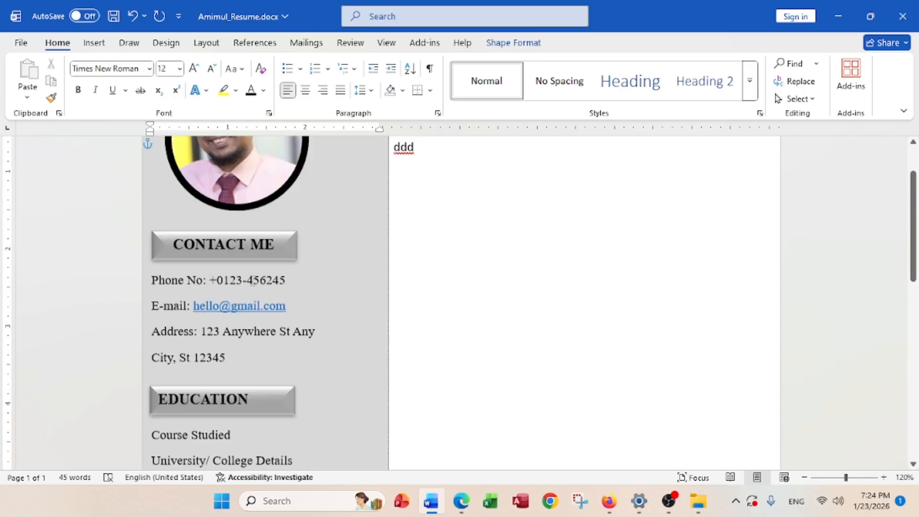
pyautogui.scroll(-3, 252, 306)
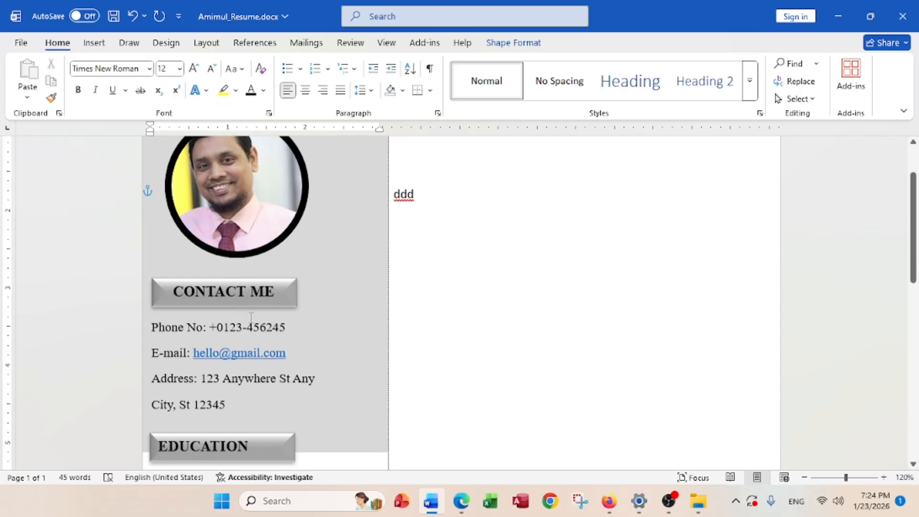
pyautogui.scroll(-12, 252, 313)
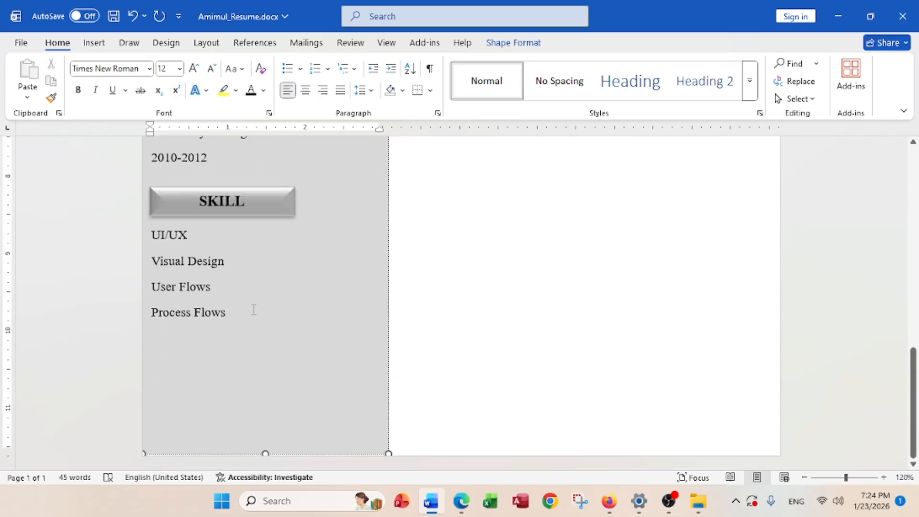
pyautogui.click(460, 500)
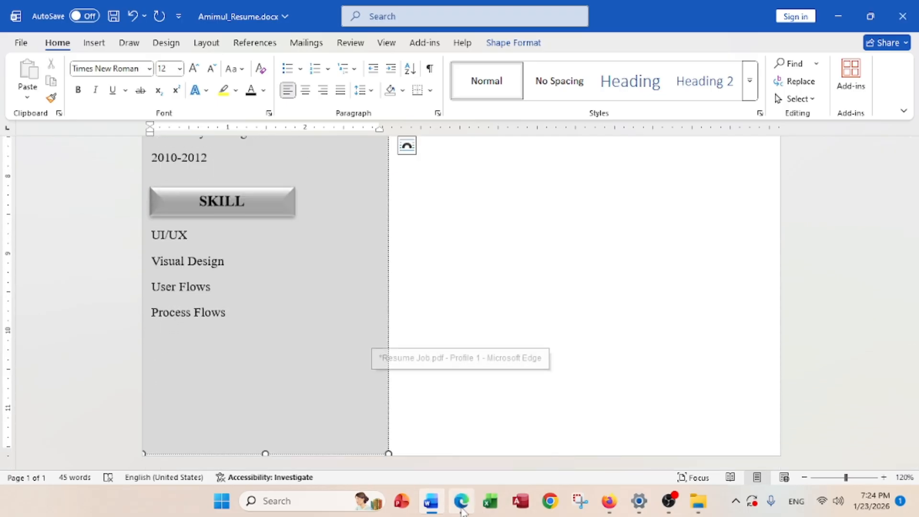
pyautogui.scroll(-7, 494, 410)
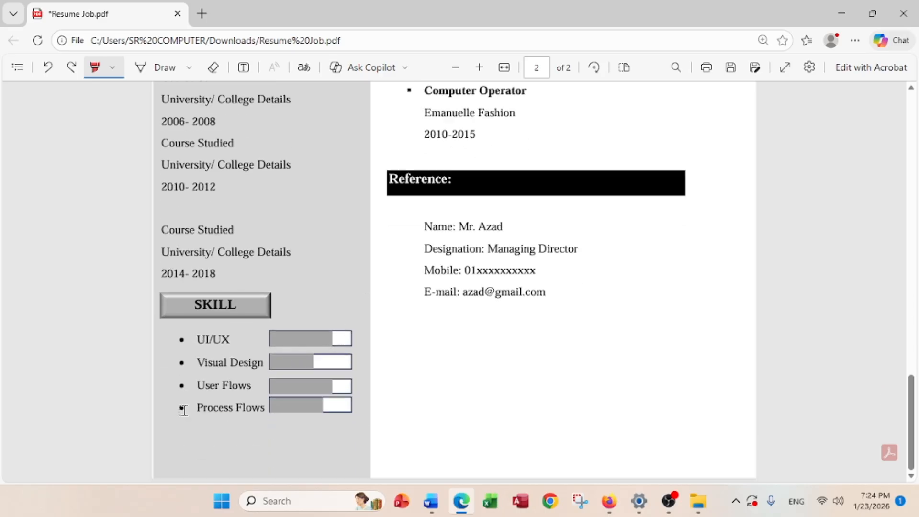
pyautogui.click(841, 15)
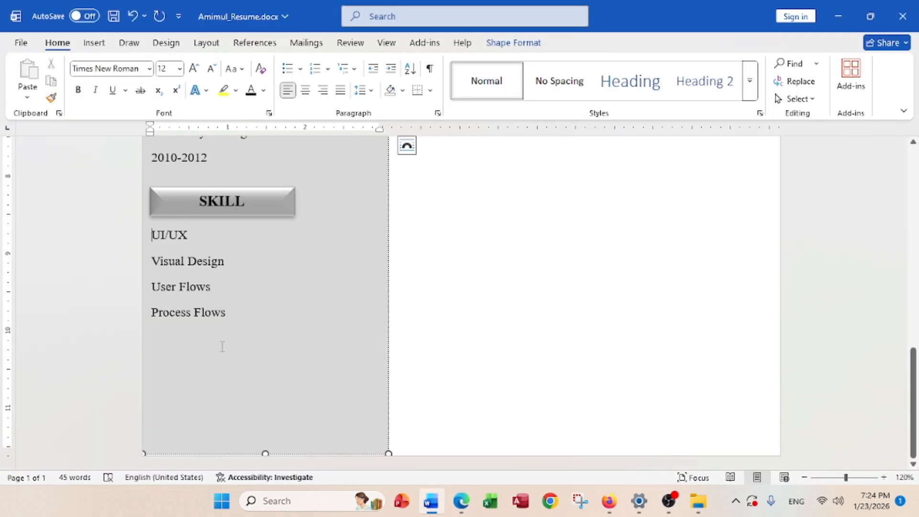
# Lower the SKILL label and give the four skill lines filled round bullets
pyautogui.press('Return')
pyautogui.moveTo(190, 214); pyautogui.dragTo(194, 225)
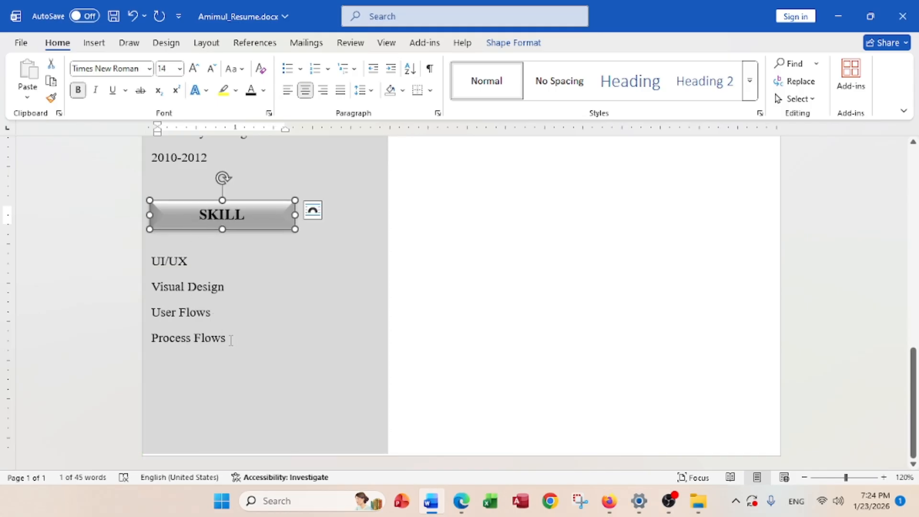
pyautogui.moveTo(230, 340); pyautogui.dragTo(158, 261)
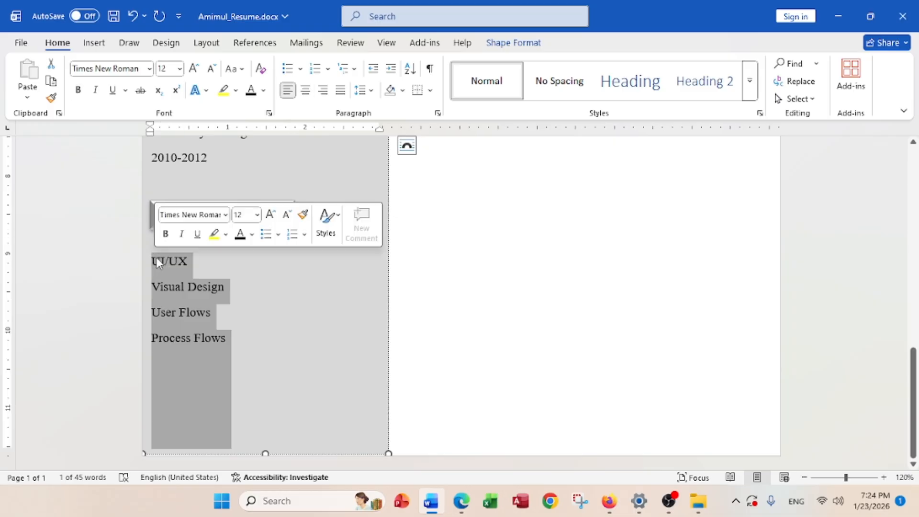
pyautogui.click(302, 69)
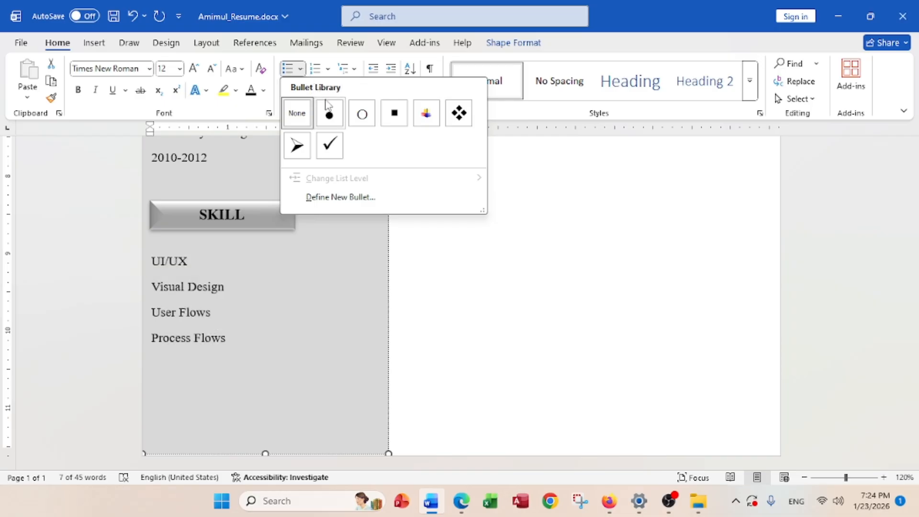
pyautogui.click(330, 115)
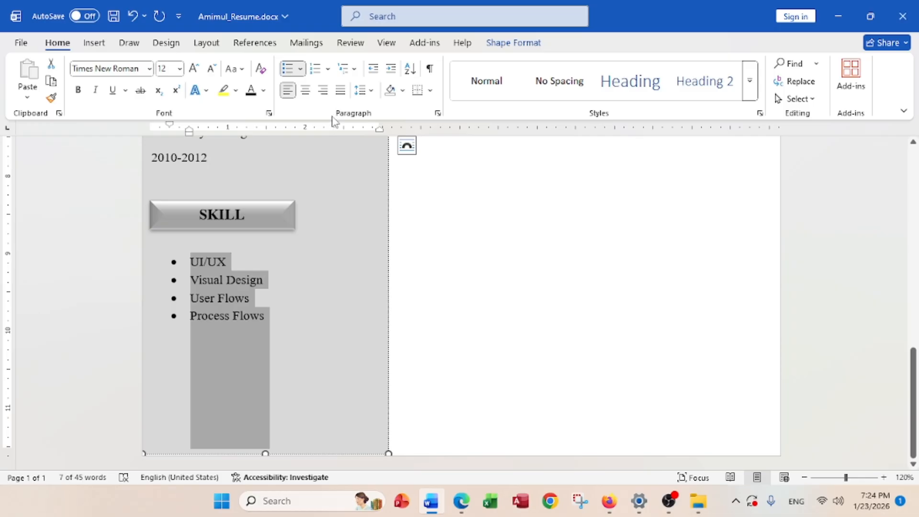
pyautogui.click(427, 309)
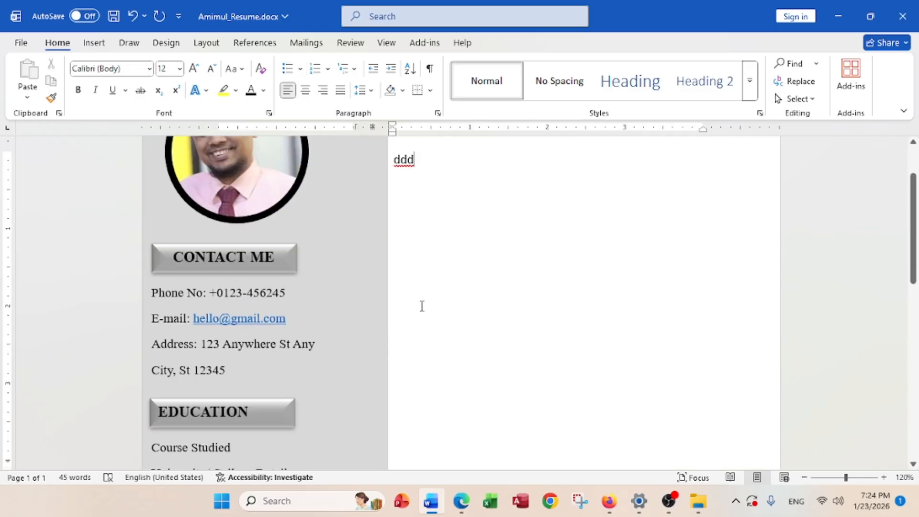
pyautogui.scroll(-5, 418, 302)
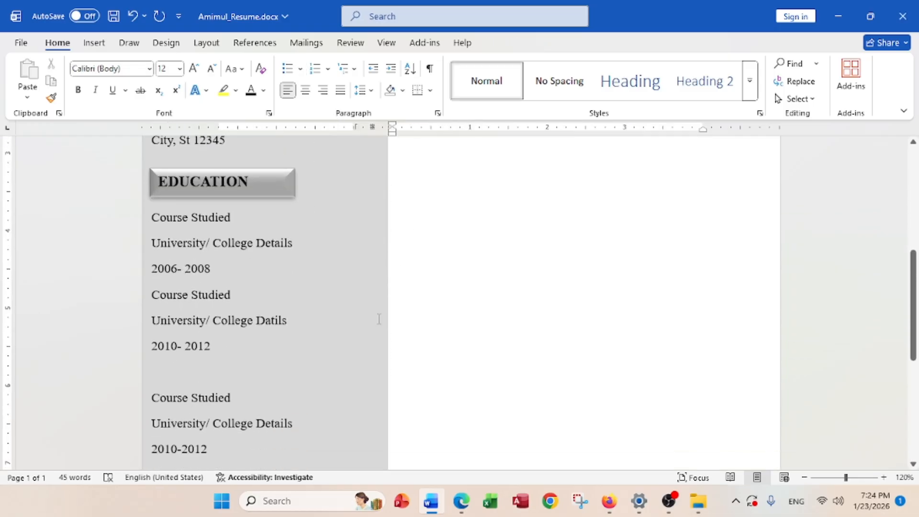
pyautogui.scroll(-5, 379, 318)
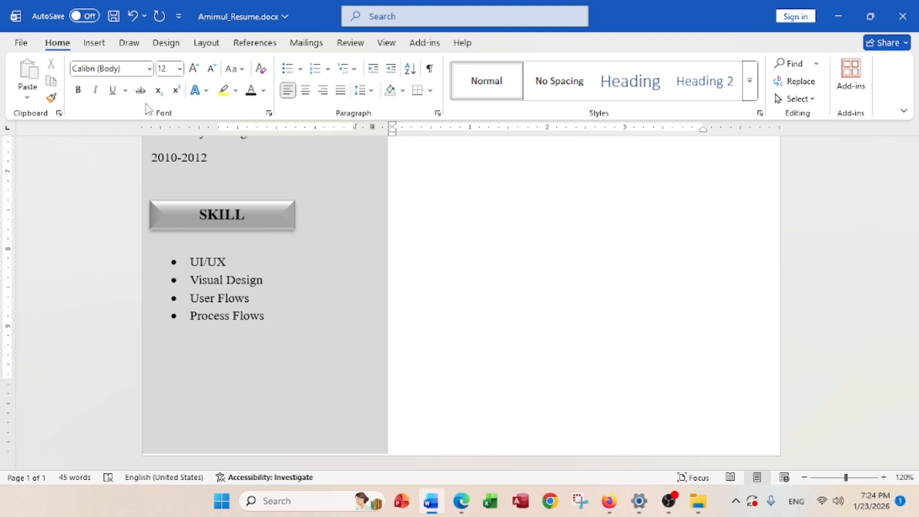
# Draw a thin rectangle and move it into the right column beside the skills
pyautogui.click(95, 43)
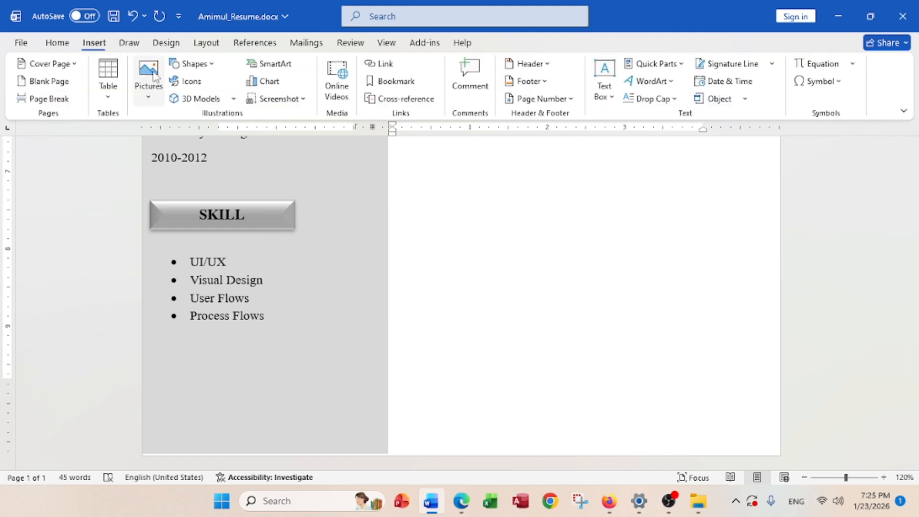
pyautogui.click(196, 64)
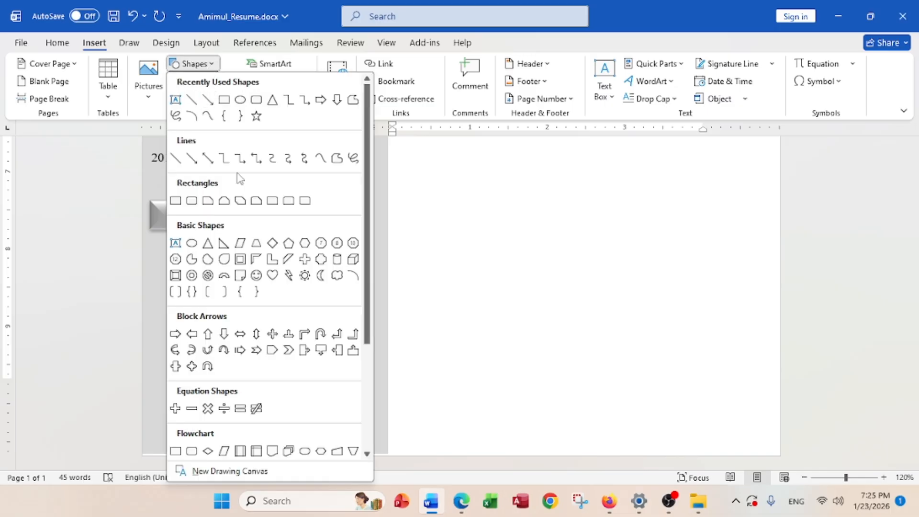
pyautogui.click(175, 200)
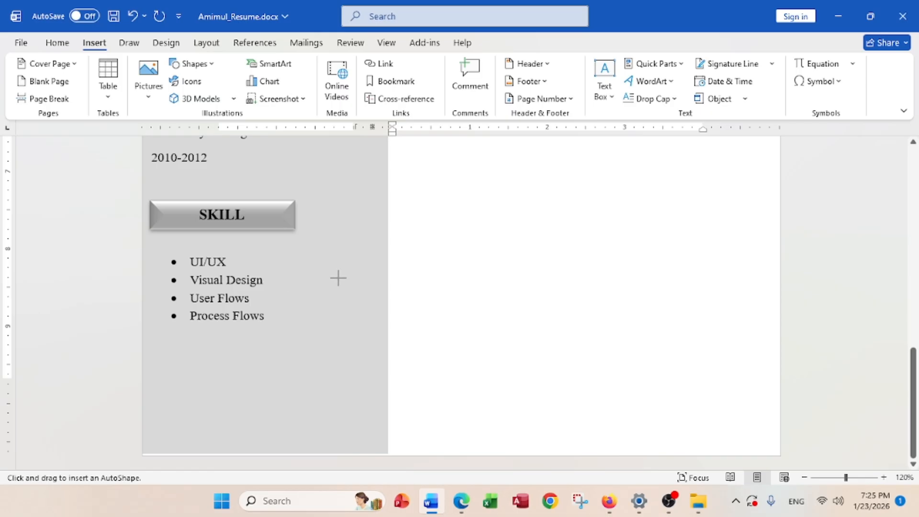
pyautogui.moveTo(475, 276)
pyautogui.mouseDown()
pyautogui.moveTo(590, 293)
pyautogui.moveTo(439, 294)
pyautogui.moveTo(354, 264)
pyautogui.moveTo(372, 254)
pyautogui.mouseUp()
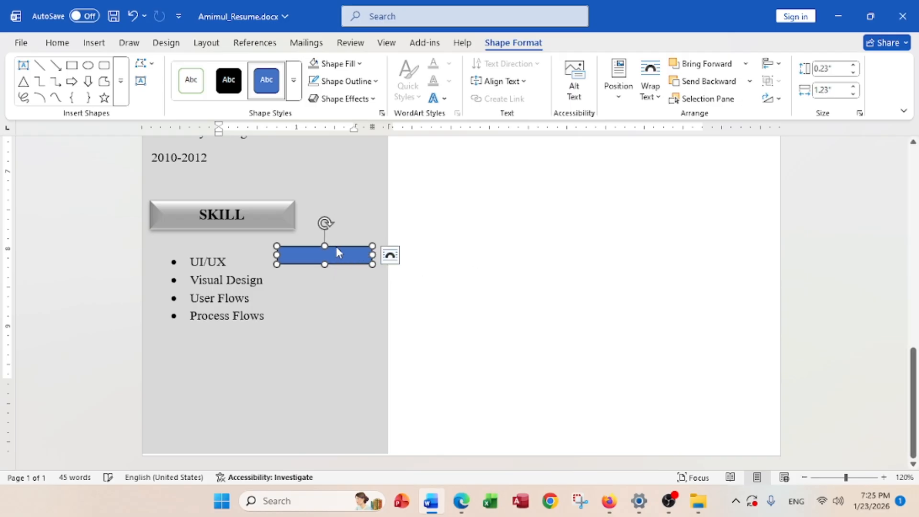
pyautogui.moveTo(337, 253); pyautogui.dragTo(473, 252)
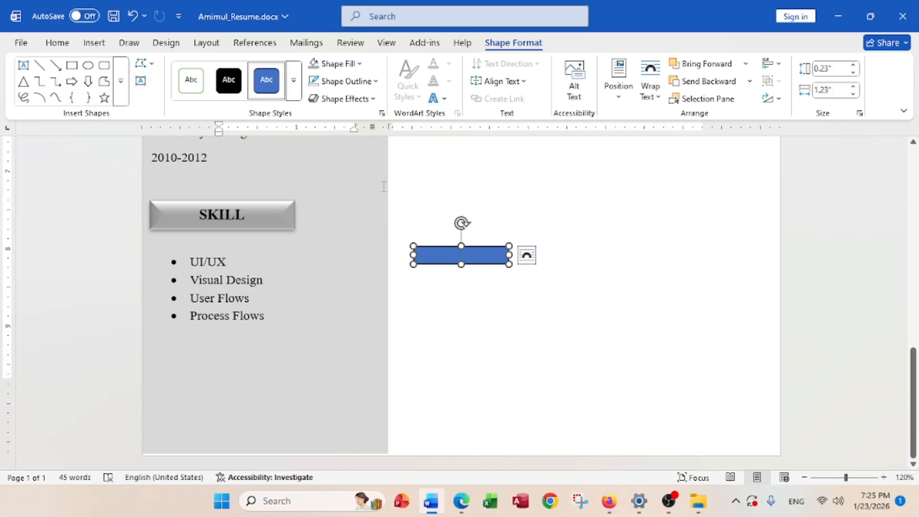
# Give the rectangle a white fill and a black outline
pyautogui.click(336, 64)
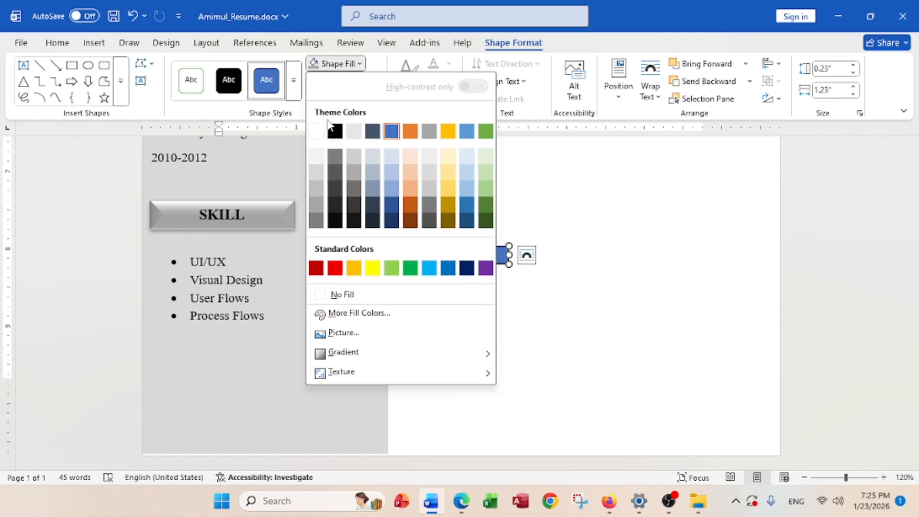
pyautogui.click(318, 131)
pyautogui.click(316, 81)
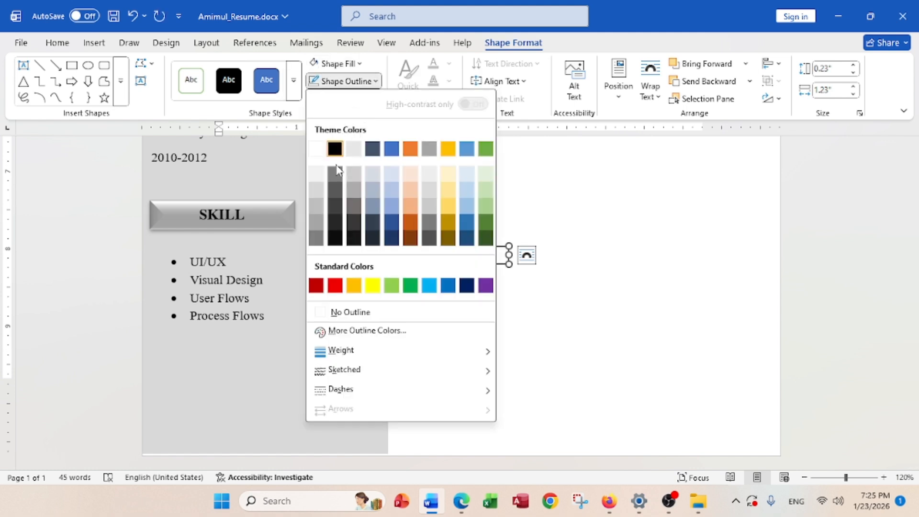
pyautogui.click(335, 149)
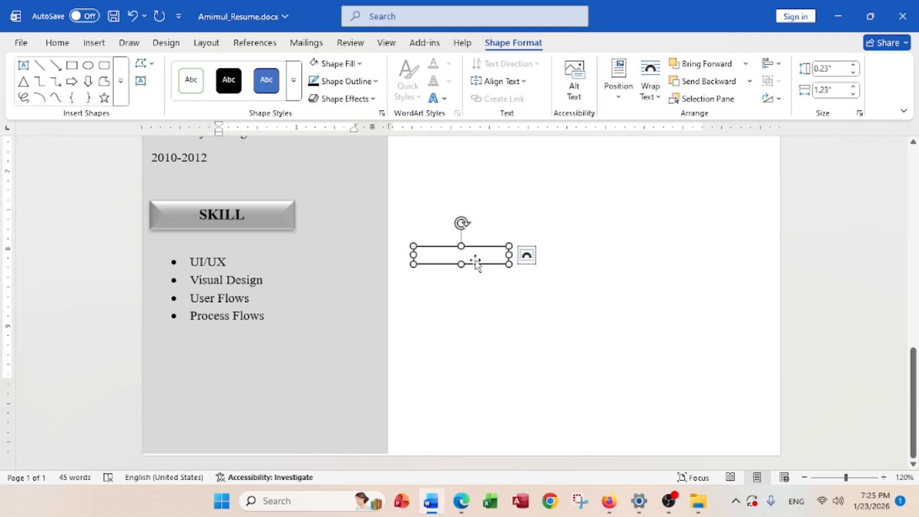
# Duplicate the rectangle and give the copy a light grey fill with no outline
pyautogui.moveTo(477, 258); pyautogui.dragTo(567, 278)
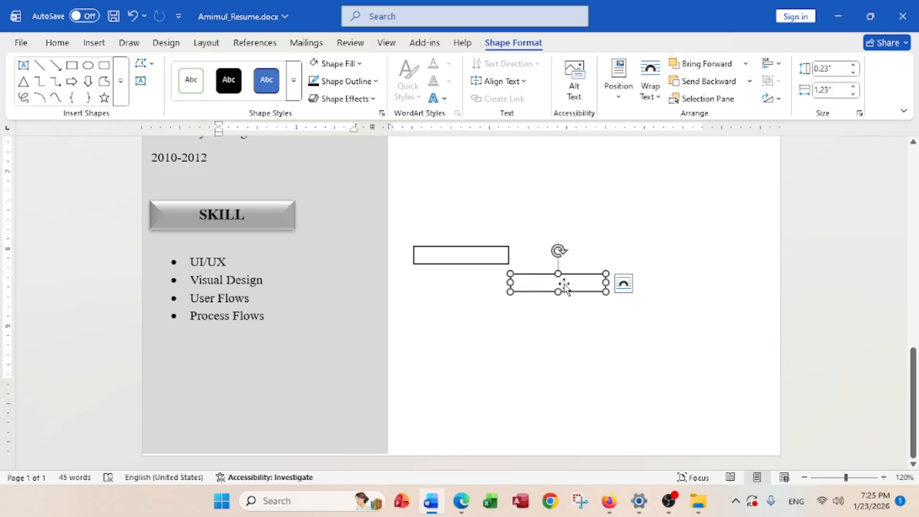
pyautogui.click(346, 81)
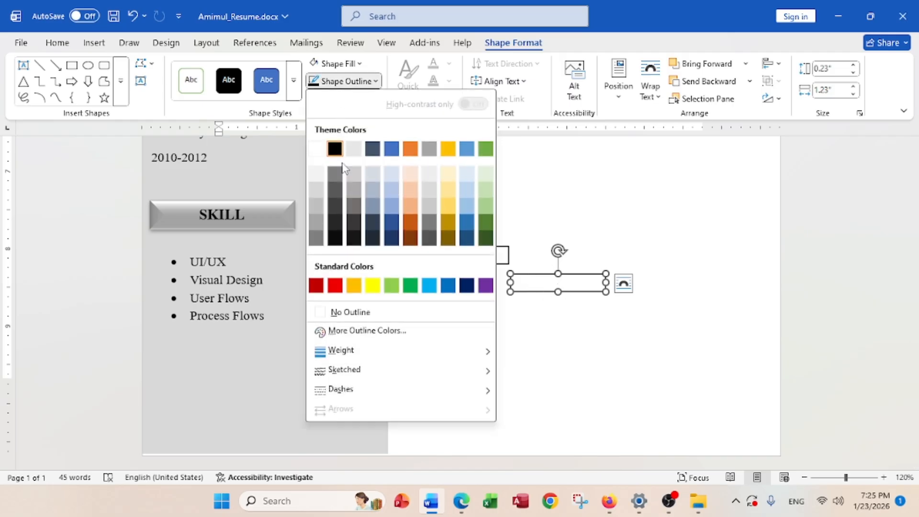
pyautogui.click(351, 311)
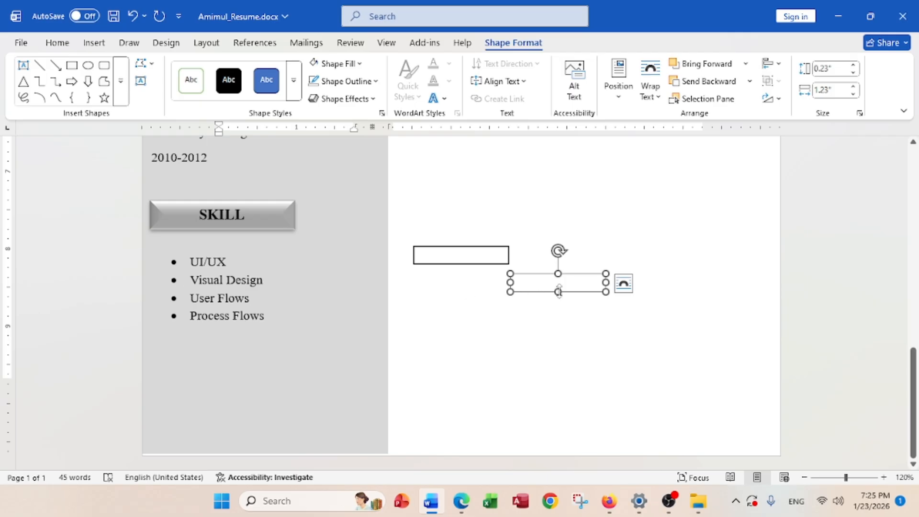
pyautogui.click(335, 64)
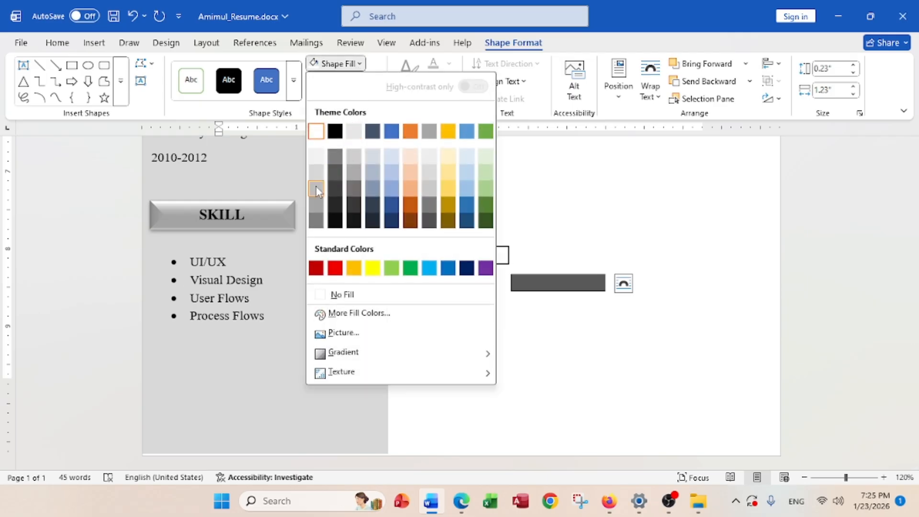
pyautogui.click(322, 176)
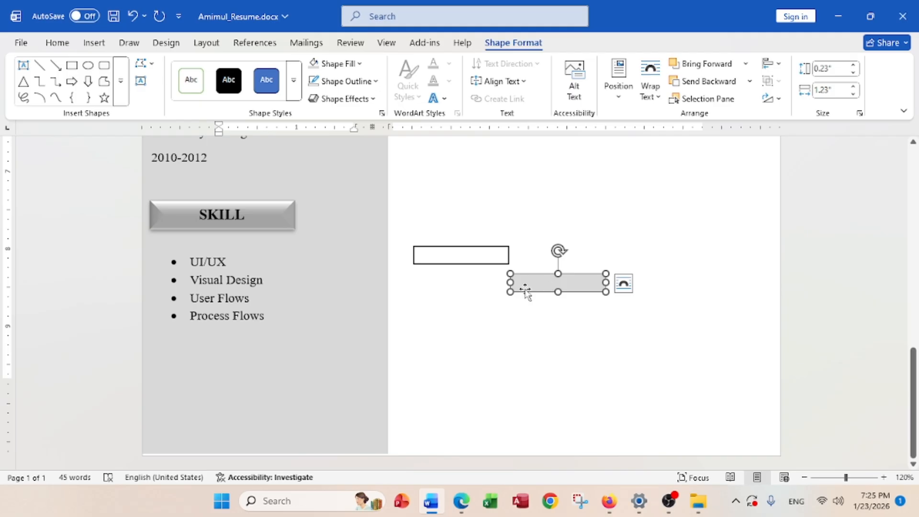
# Move the grey bar onto the outlined box and shrink it to fit inside
pyautogui.keyDown('ctrl'); pyautogui.scroll(2, 521, 287); pyautogui.keyUp('ctrl')
pyautogui.keyDown('ctrl'); pyautogui.scroll(8, 521, 287); pyautogui.keyUp('ctrl')
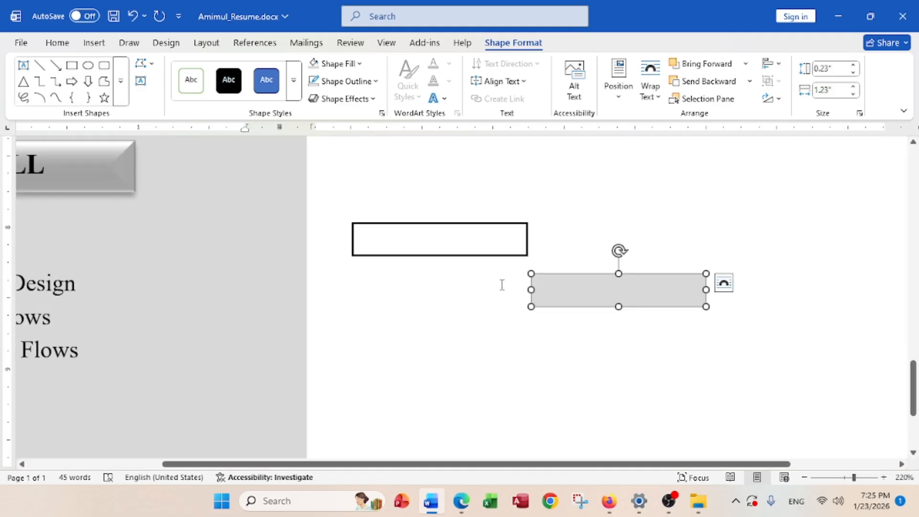
pyautogui.keyDown('ctrl'); pyautogui.scroll(1, 501, 282); pyautogui.keyUp('ctrl')
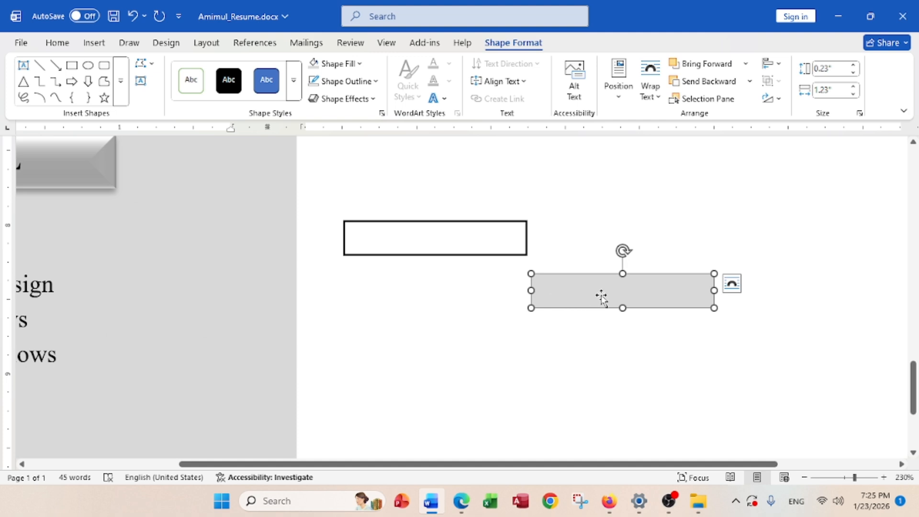
pyautogui.moveTo(574, 286); pyautogui.dragTo(437, 250)
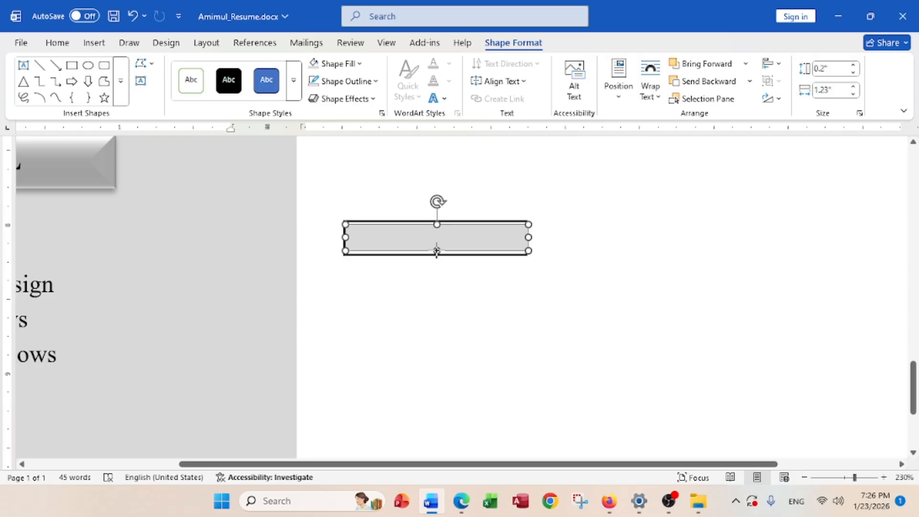
pyautogui.moveTo(528, 237); pyautogui.dragTo(503, 240)
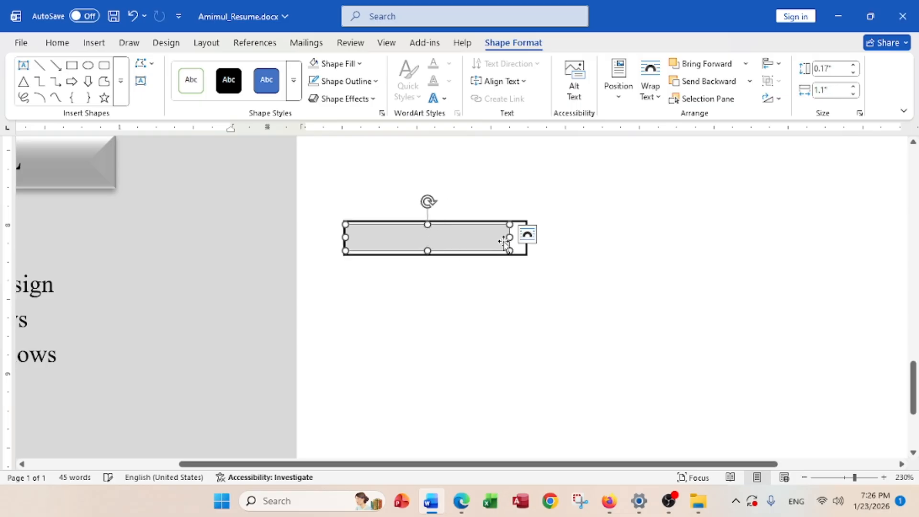
pyautogui.click(418, 322)
pyautogui.scroll(-10, 418, 322)
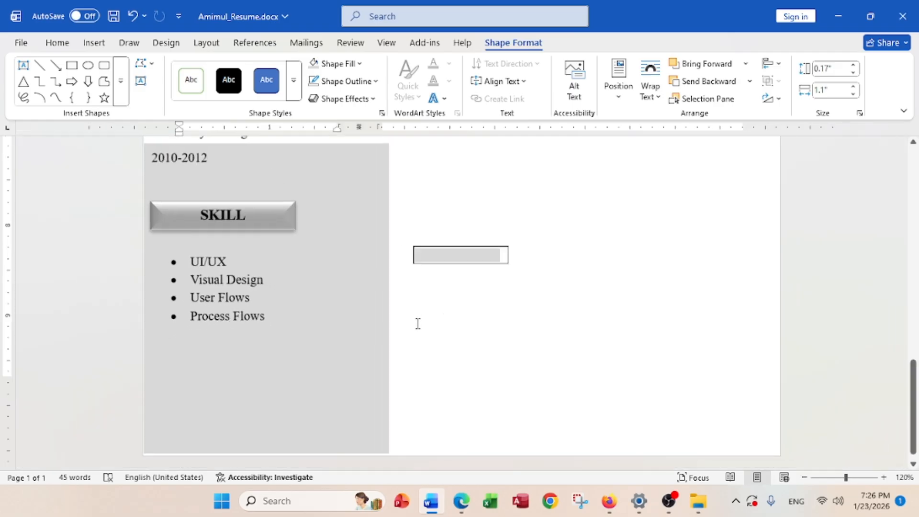
pyautogui.scroll(1, 418, 323)
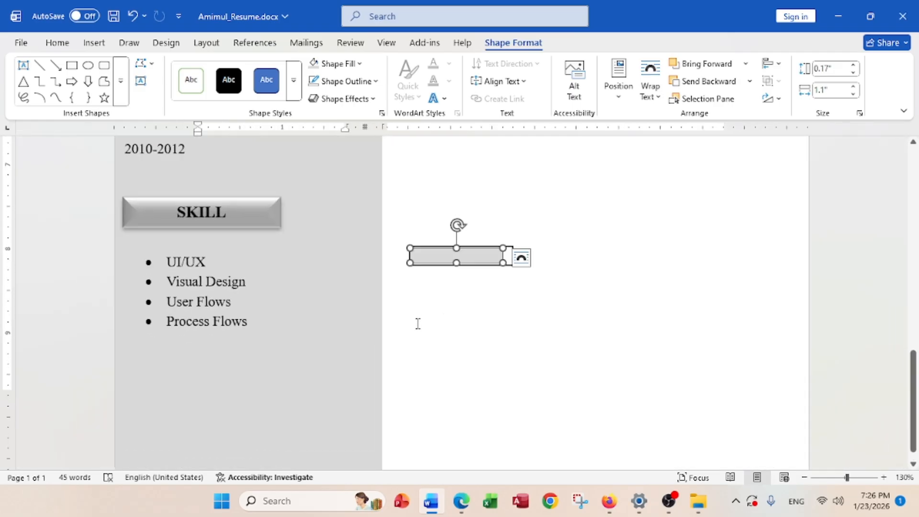
pyautogui.scroll(8, 417, 323)
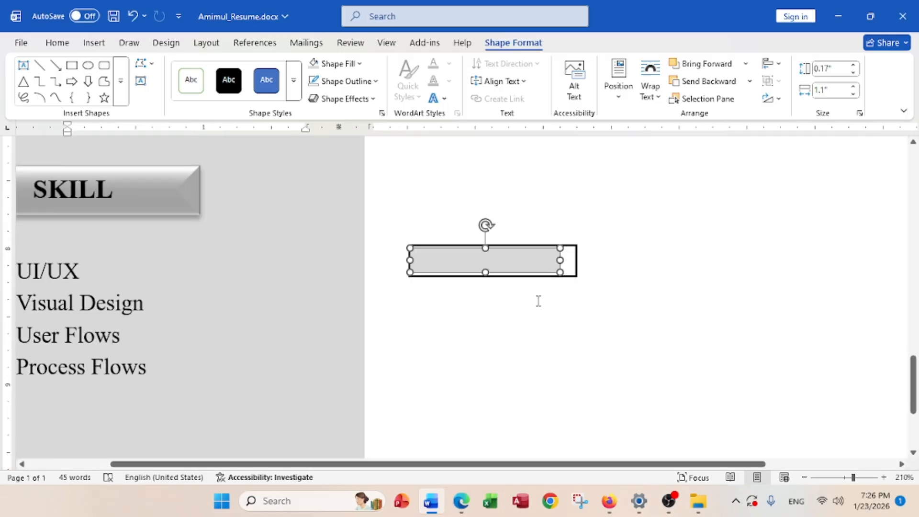
pyautogui.click(576, 307)
pyautogui.scroll(-4, 469, 305)
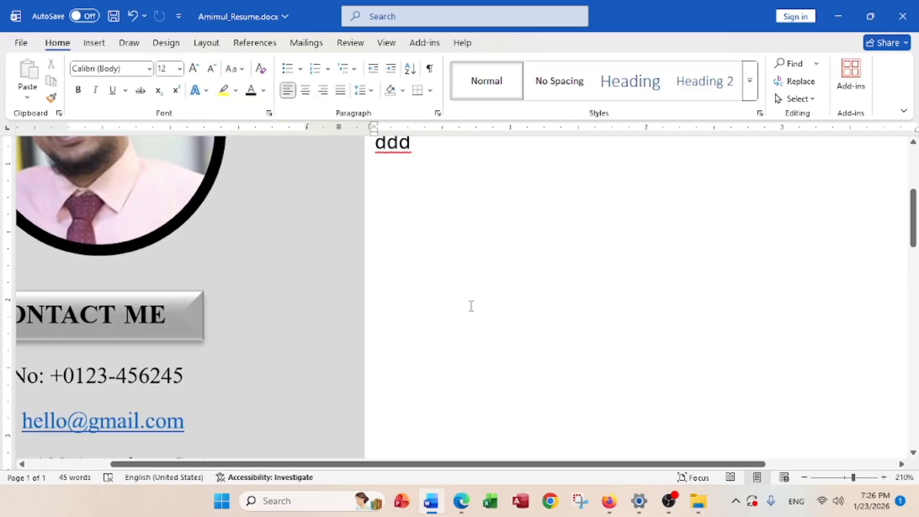
pyautogui.scroll(-10, 432, 329)
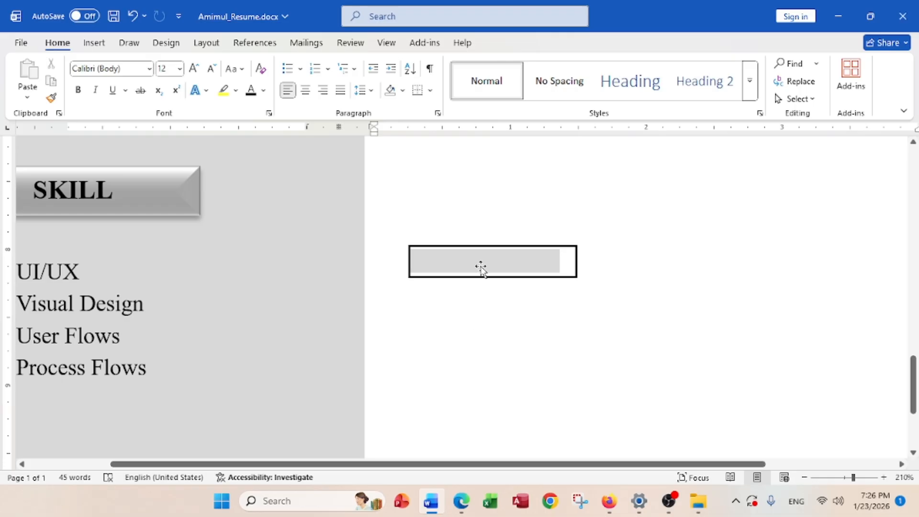
# Adjust the grey bar's corner, then group it with the outlined box as one shape
pyautogui.click(481, 264)
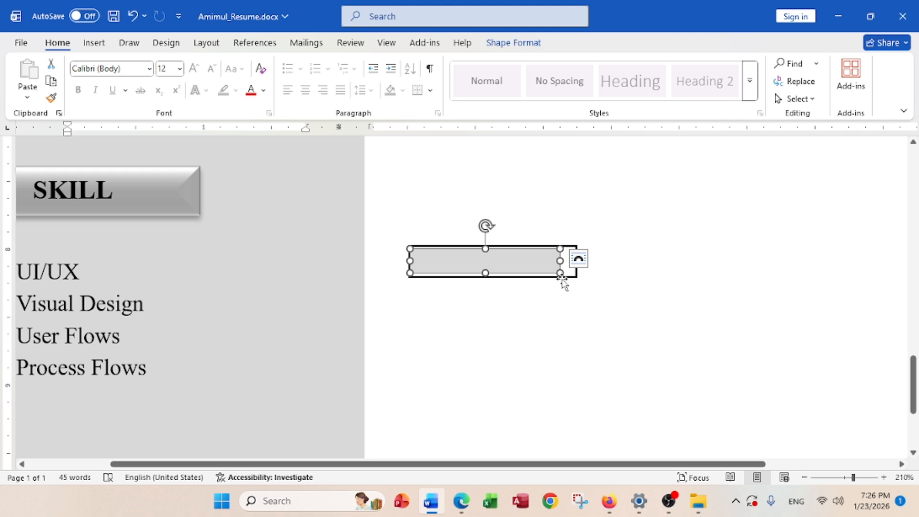
pyautogui.moveTo(570, 275); pyautogui.dragTo(560, 281)
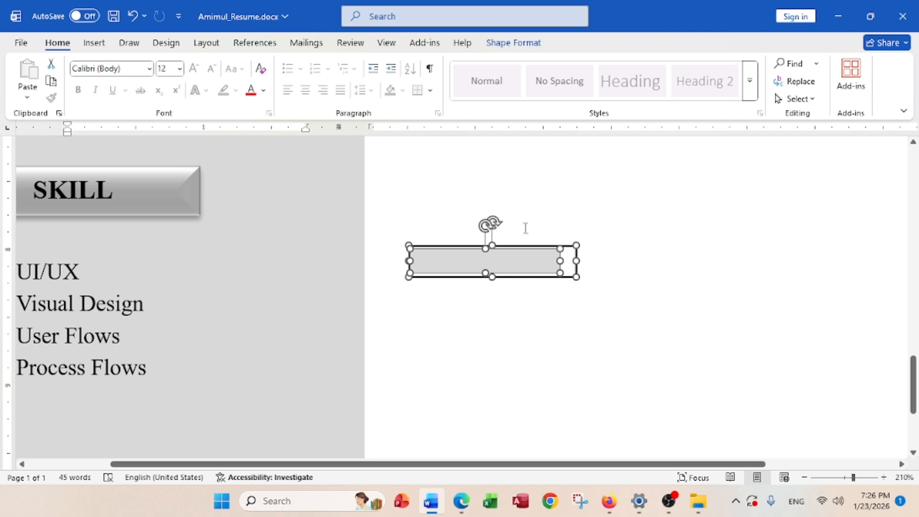
pyautogui.click(513, 42)
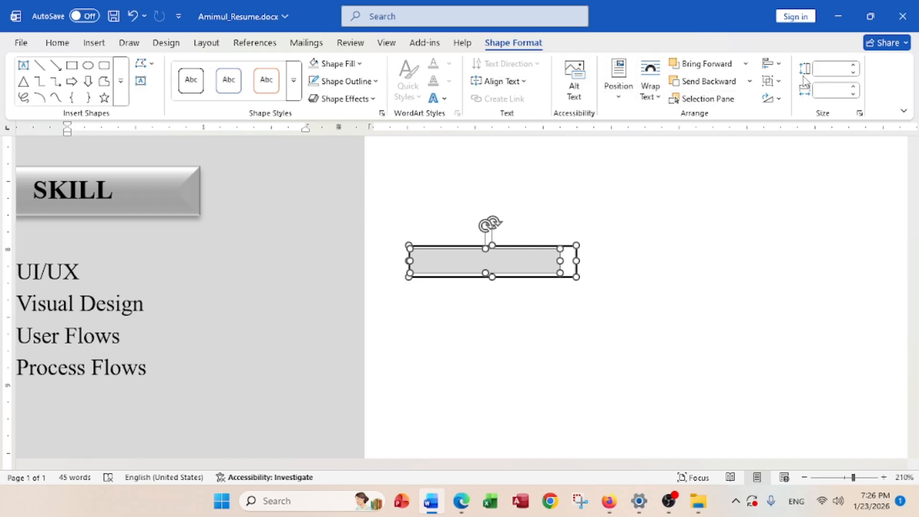
pyautogui.click(775, 83)
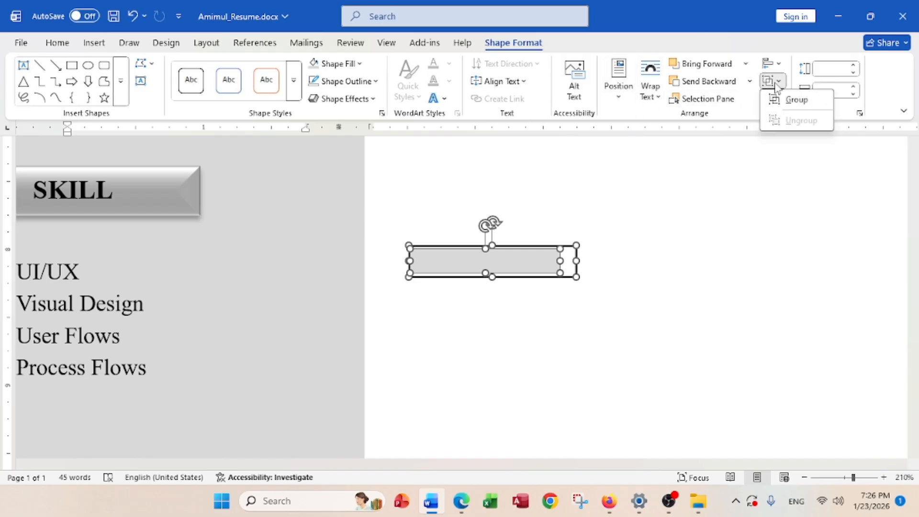
pyautogui.click(795, 102)
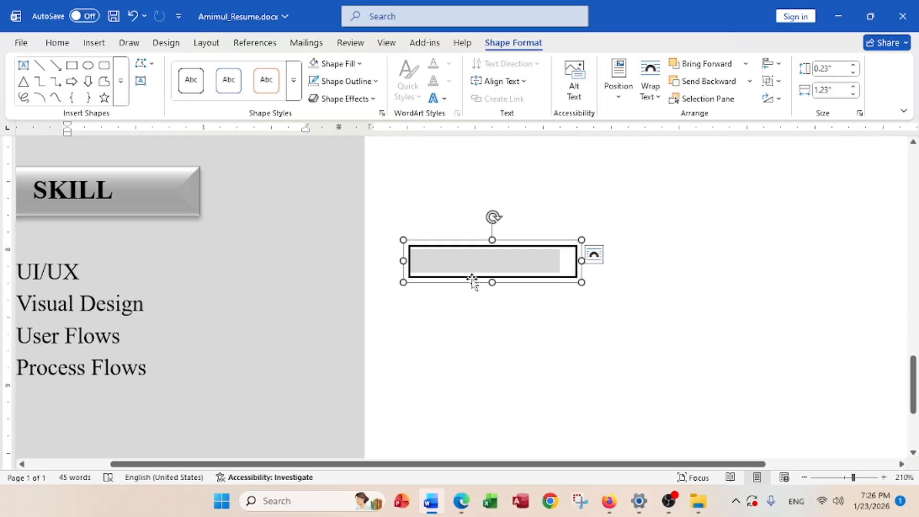
# Copy the skill bar beside each skill row, then shift all four bars beside the skill text
pyautogui.moveTo(515, 464); pyautogui.dragTo(458, 463)
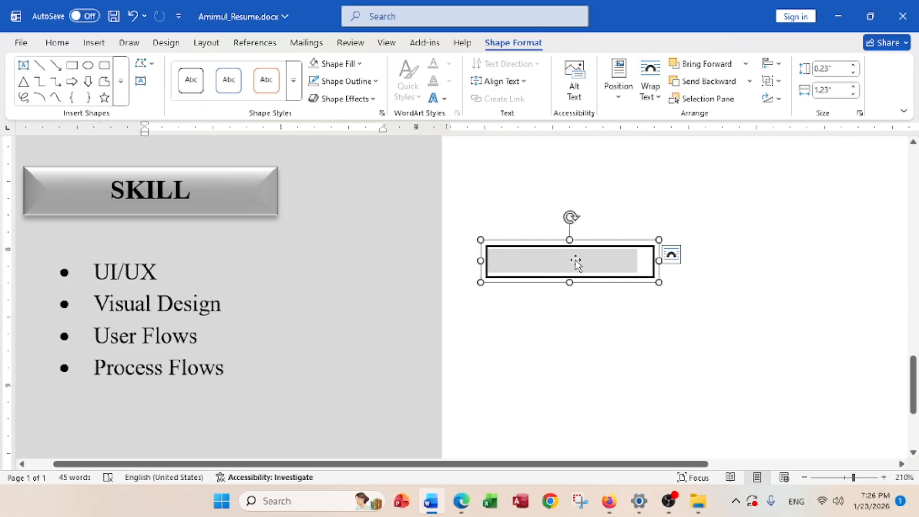
pyautogui.moveTo(576, 260); pyautogui.dragTo(271, 296)
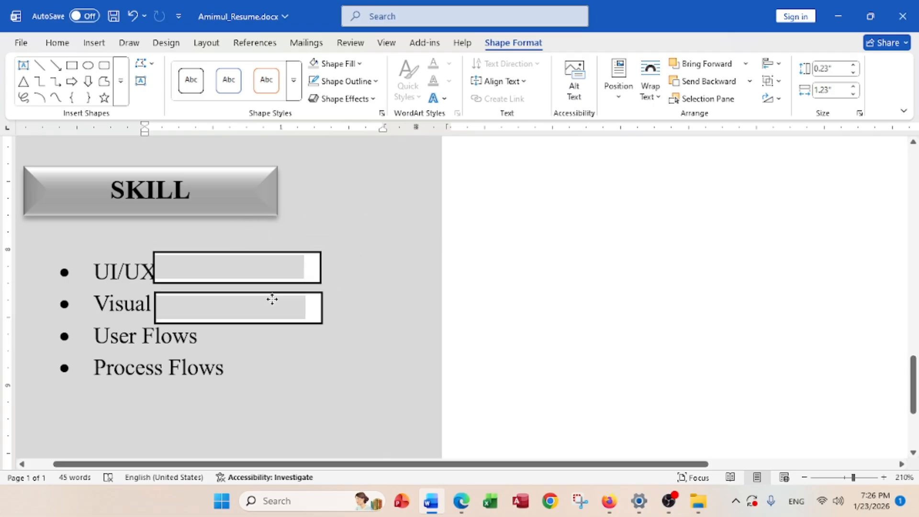
pyautogui.click(267, 304)
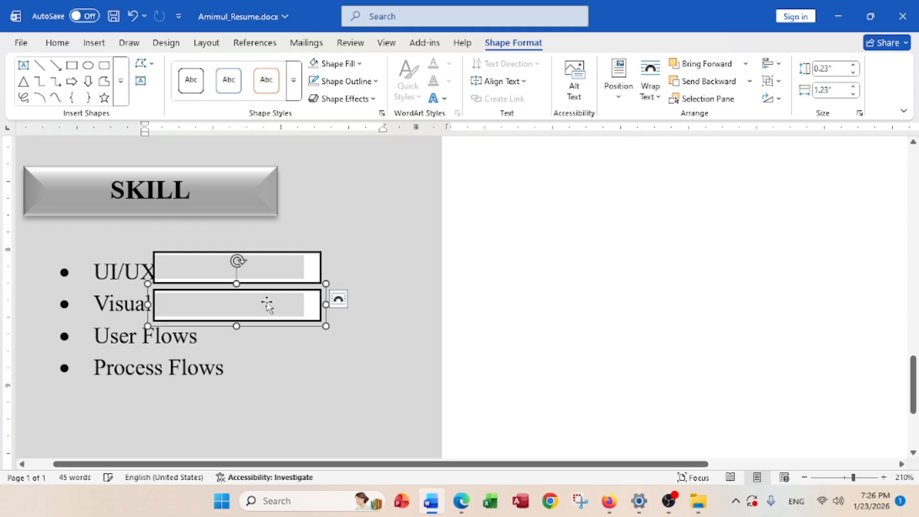
pyautogui.moveTo(266, 308); pyautogui.dragTo(263, 364)
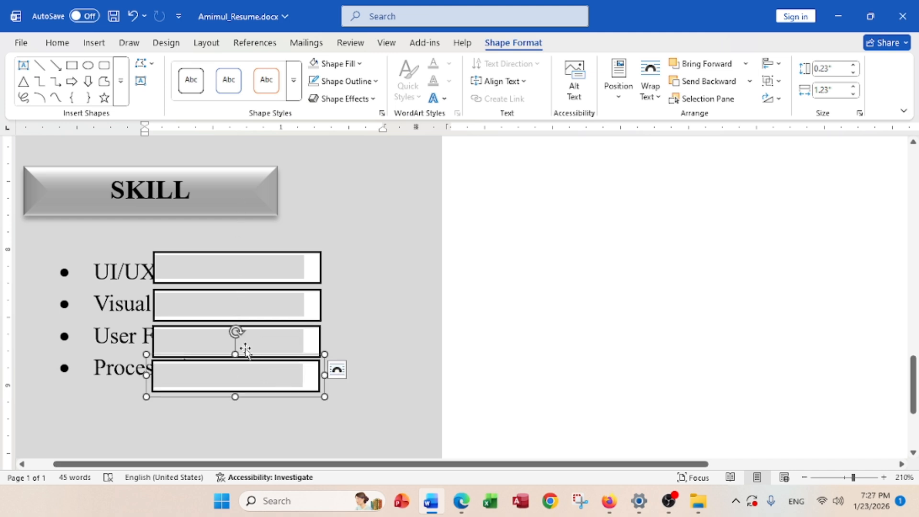
pyautogui.keyDown('shift'); pyautogui.click(205, 343); pyautogui.keyUp('shift')
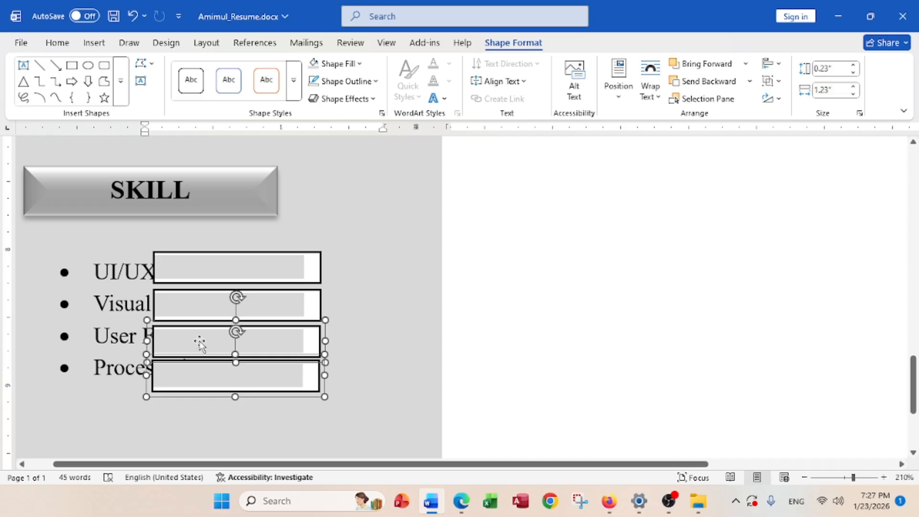
pyautogui.keyDown('shift'); pyautogui.click(210, 307); pyautogui.keyUp('shift')
pyautogui.keyDown('shift'); pyautogui.click(215, 267); pyautogui.keyUp('shift')
pyautogui.moveTo(215, 267); pyautogui.dragTo(298, 257)
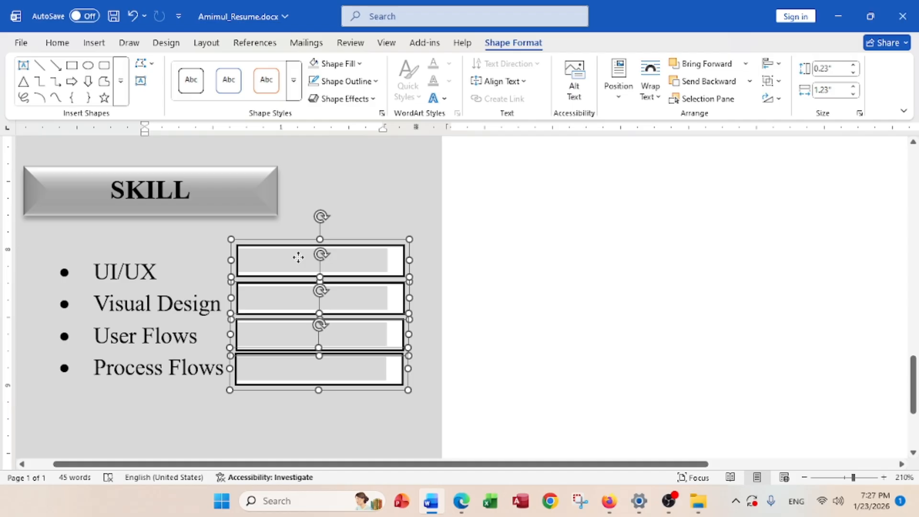
# Align the four bars left, distribute them vertically and group them, then view the reference resume PDF
pyautogui.click(771, 80)
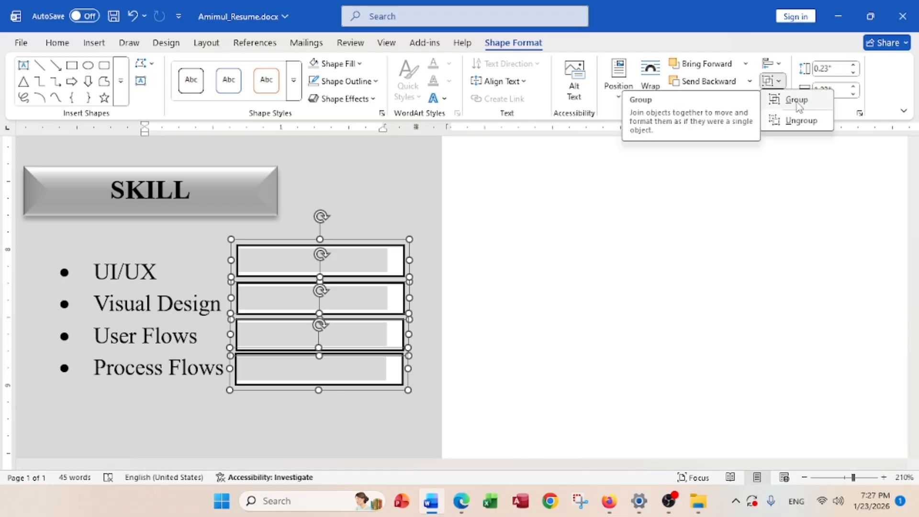
pyautogui.click(796, 101)
pyautogui.click(777, 67)
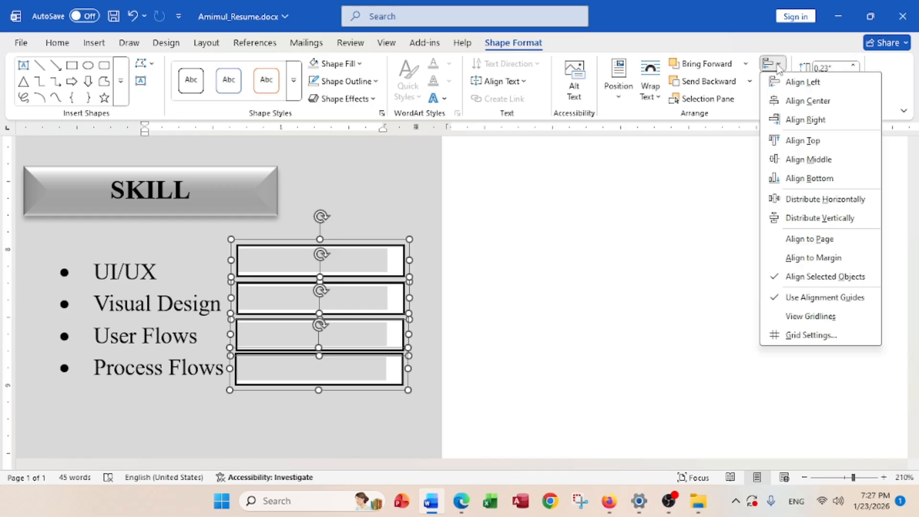
pyautogui.click(797, 80)
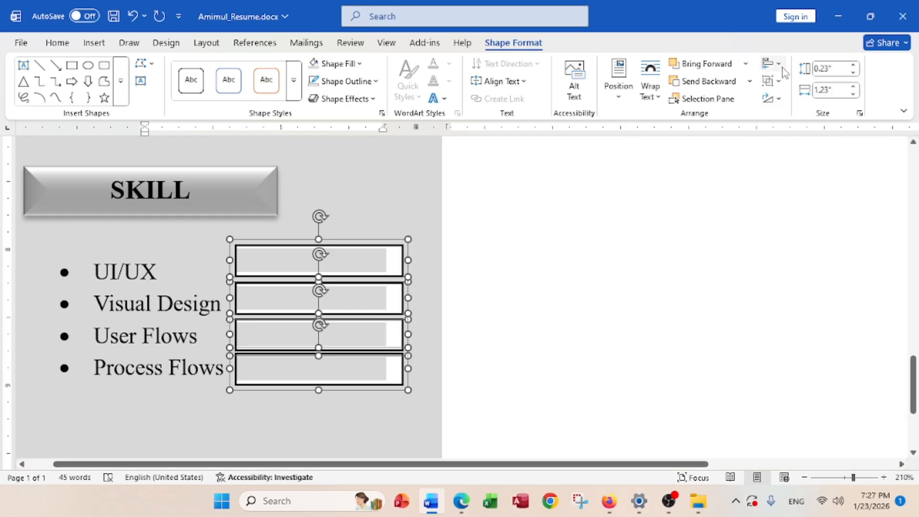
pyautogui.click(775, 67)
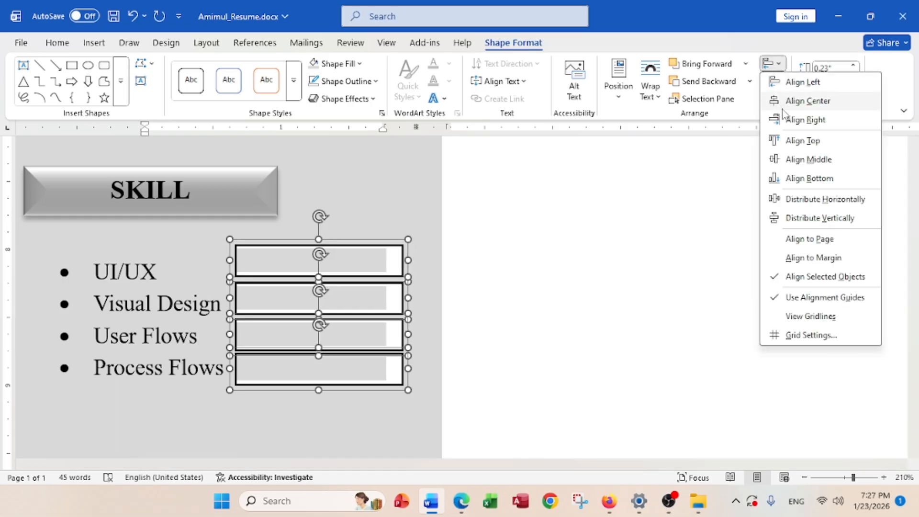
pyautogui.click(807, 220)
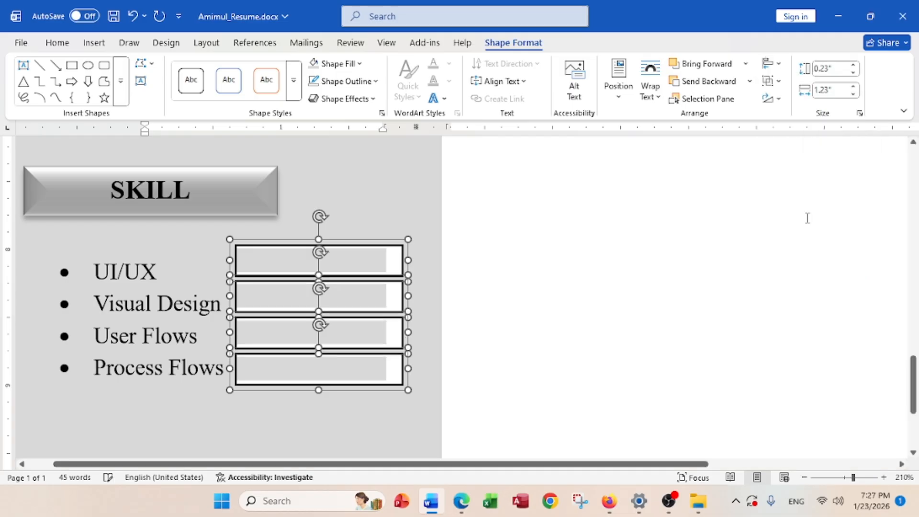
pyautogui.click(771, 80)
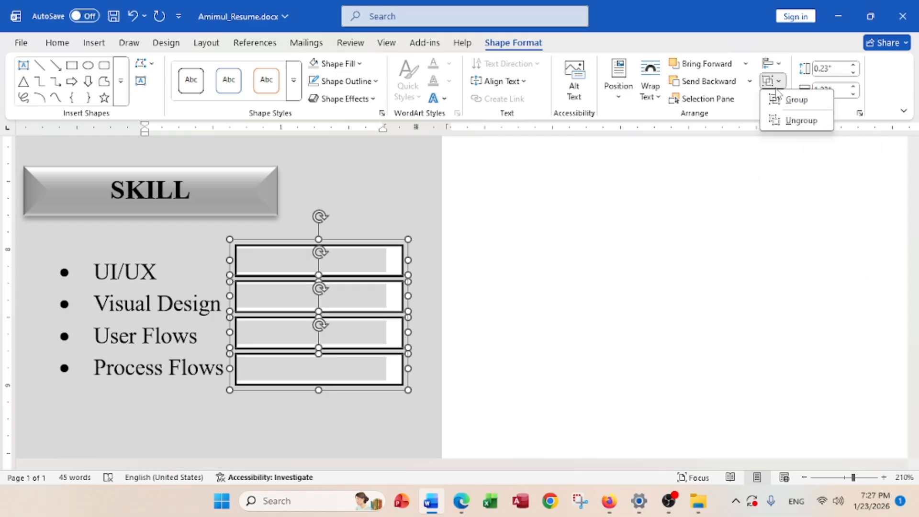
pyautogui.click(789, 106)
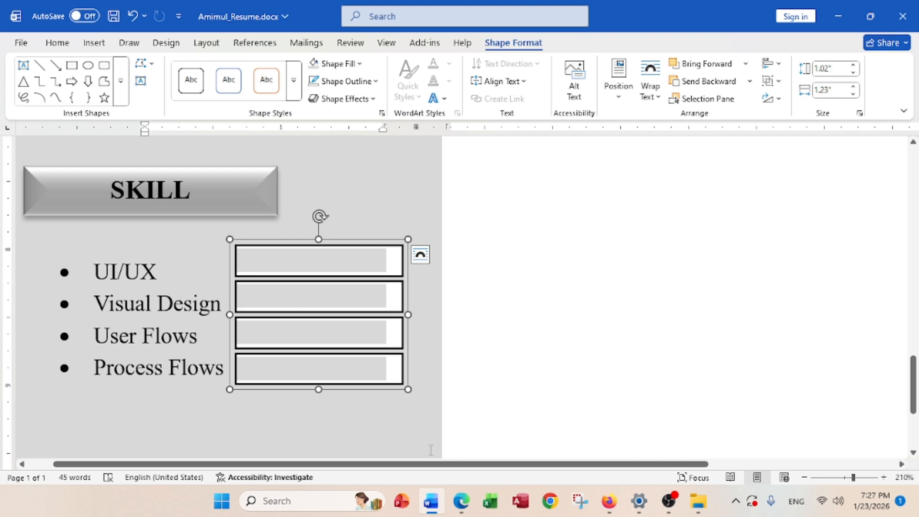
pyautogui.click(462, 506)
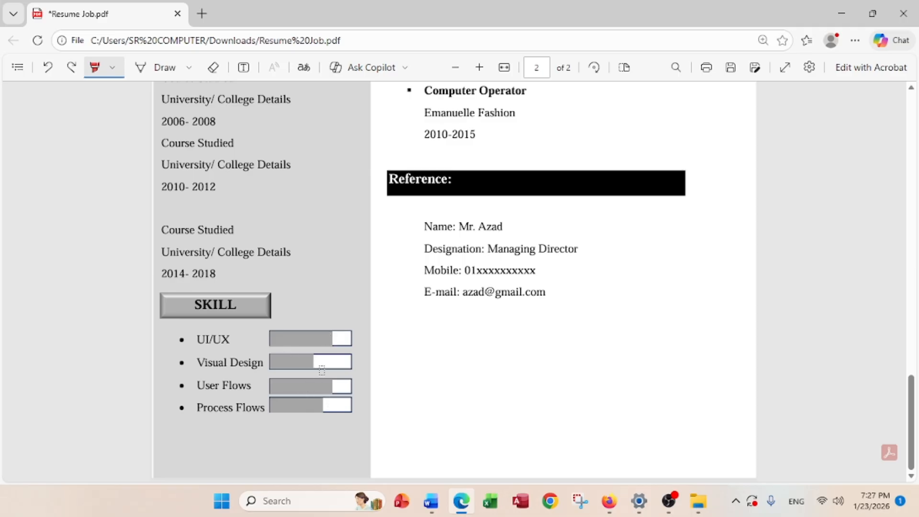
pyautogui.click(841, 14)
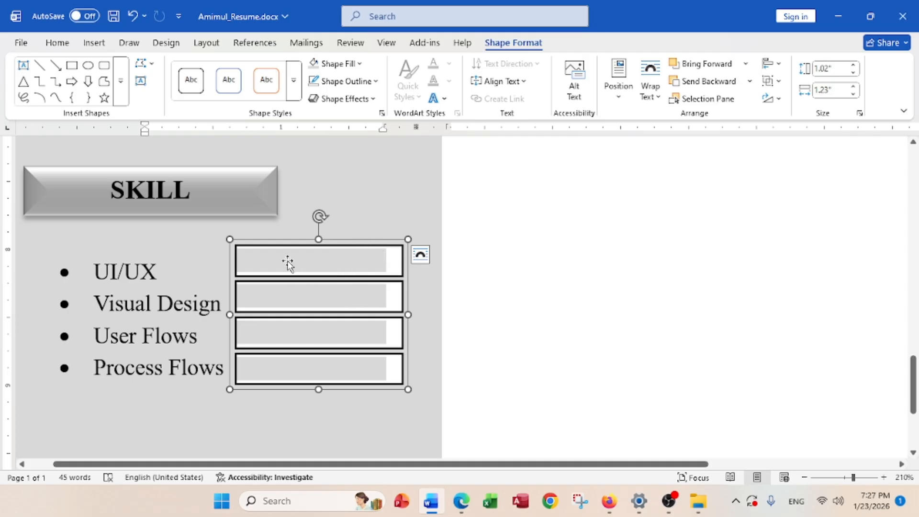
# Resize grey fills: UI/UX about half, Visual Design nearly full, User Flows three-quarters, Process Flows longer
pyautogui.click(512, 260)
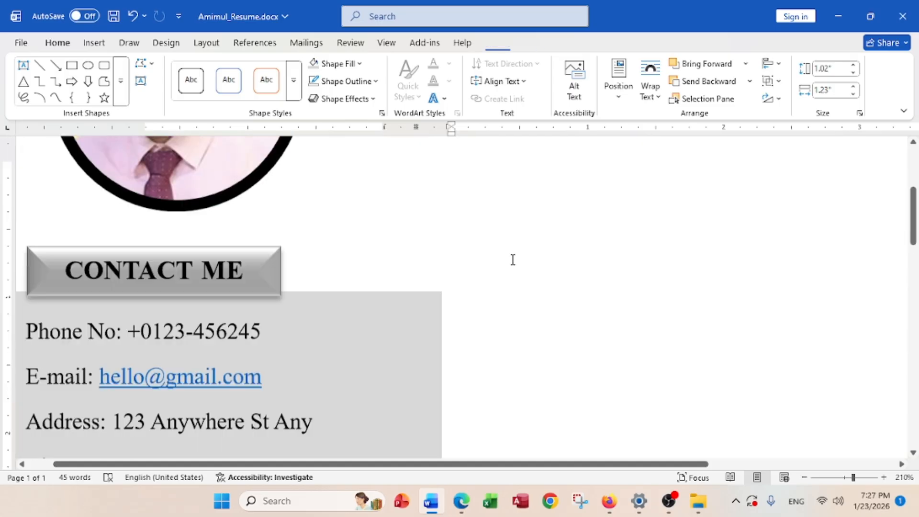
pyautogui.scroll(-10, 512, 259)
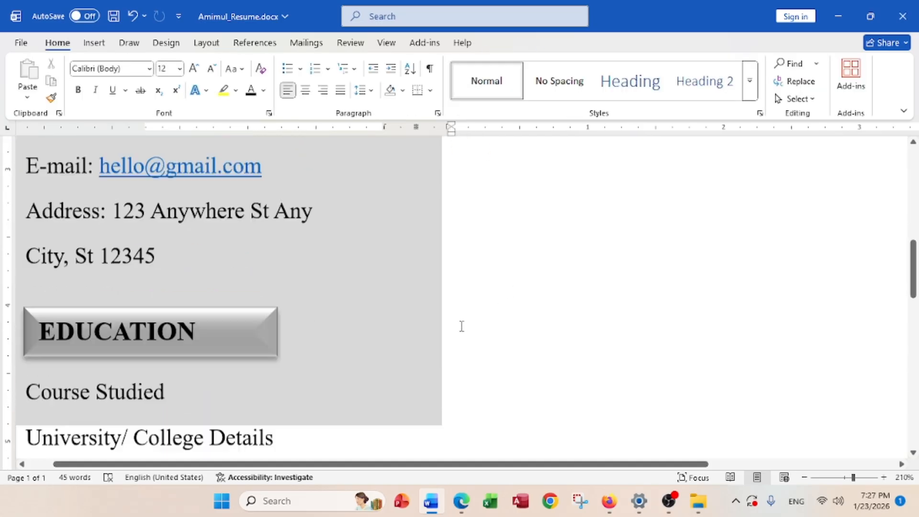
pyautogui.scroll(-5, 458, 330)
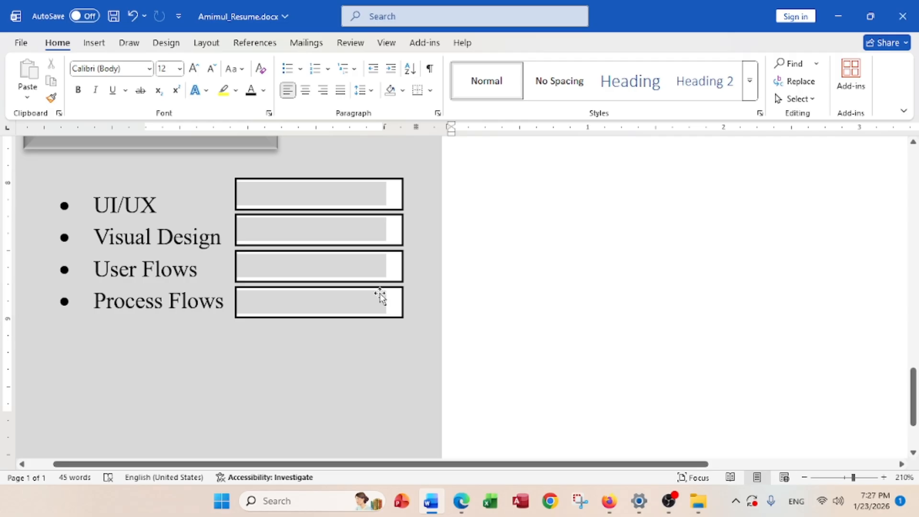
pyautogui.click(335, 196)
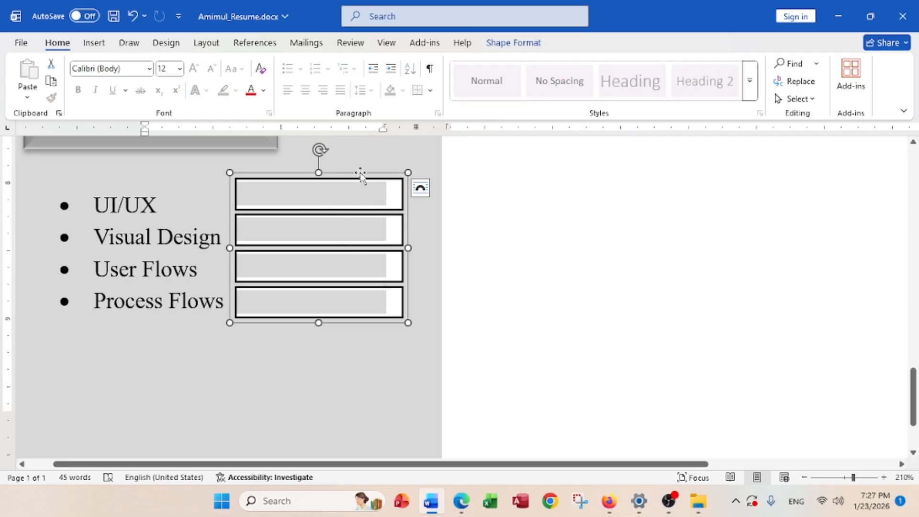
pyautogui.click(301, 196)
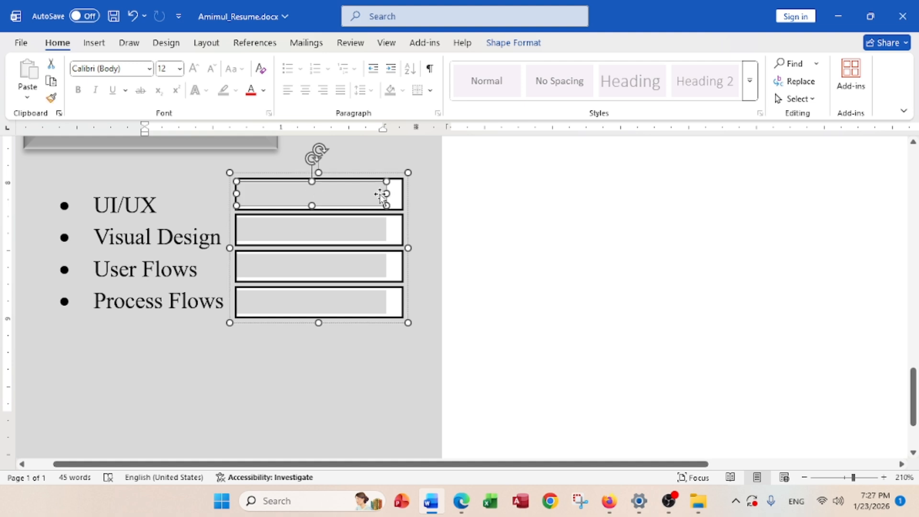
pyautogui.moveTo(386, 193); pyautogui.dragTo(334, 194)
pyautogui.click(340, 231)
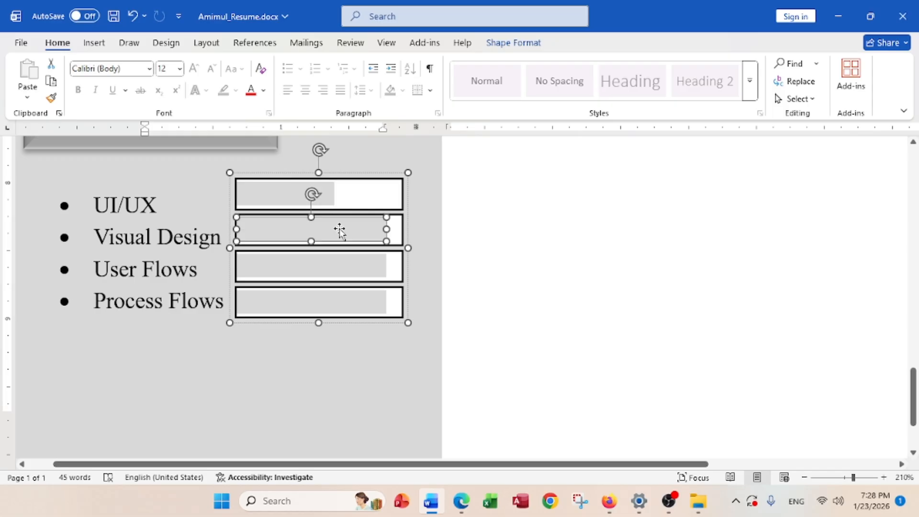
pyautogui.moveTo(387, 228); pyautogui.dragTo(395, 228)
pyautogui.click(362, 265)
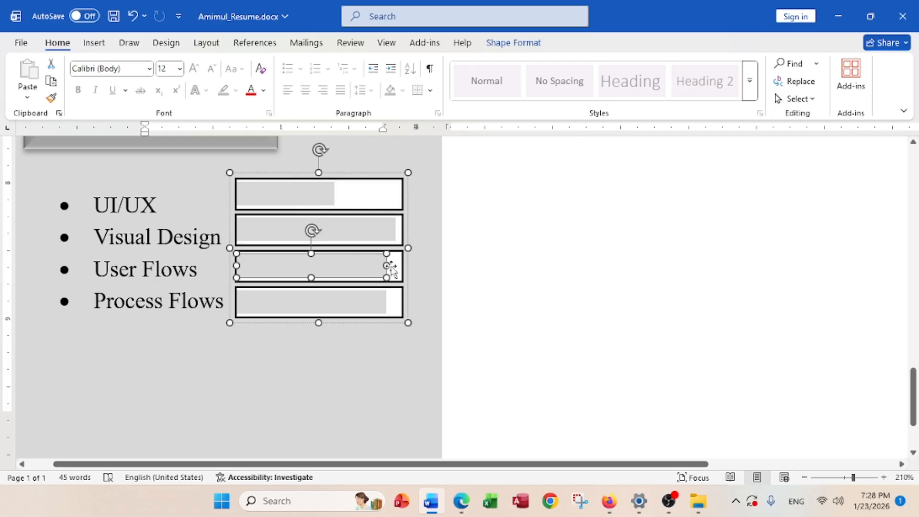
pyautogui.moveTo(386, 265); pyautogui.dragTo(353, 266)
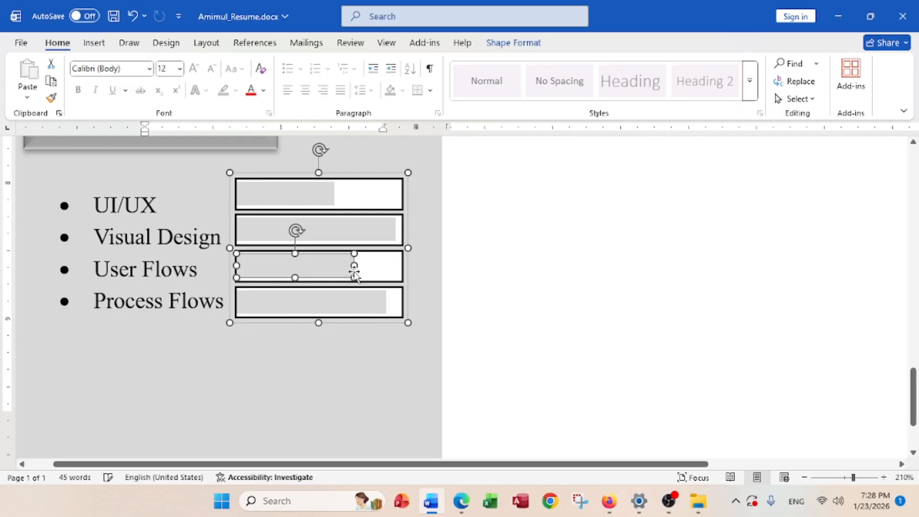
pyautogui.click(344, 302)
pyautogui.moveTo(390, 301); pyautogui.dragTo(395, 301)
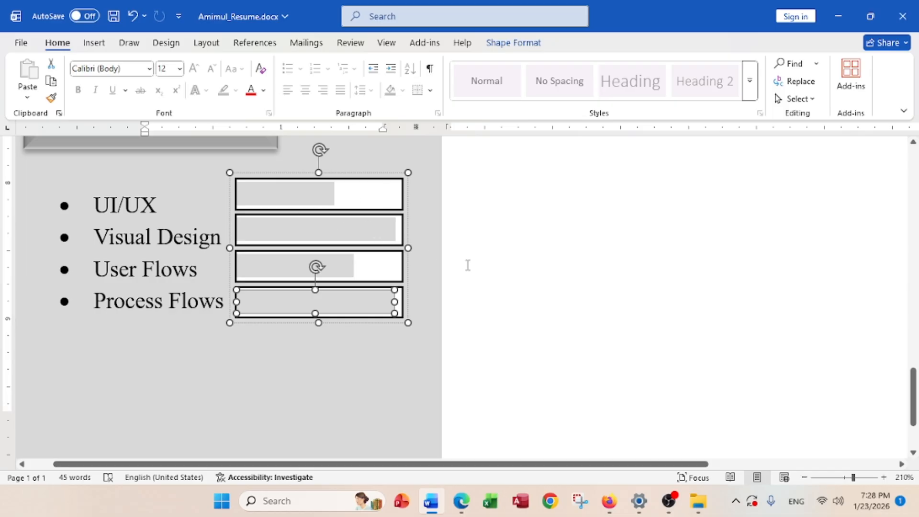
# Deselect the grouped skill bars in the resume
pyautogui.keyDown('ctrl'); pyautogui.scroll(-18, 542, 282); pyautogui.keyUp('ctrl')
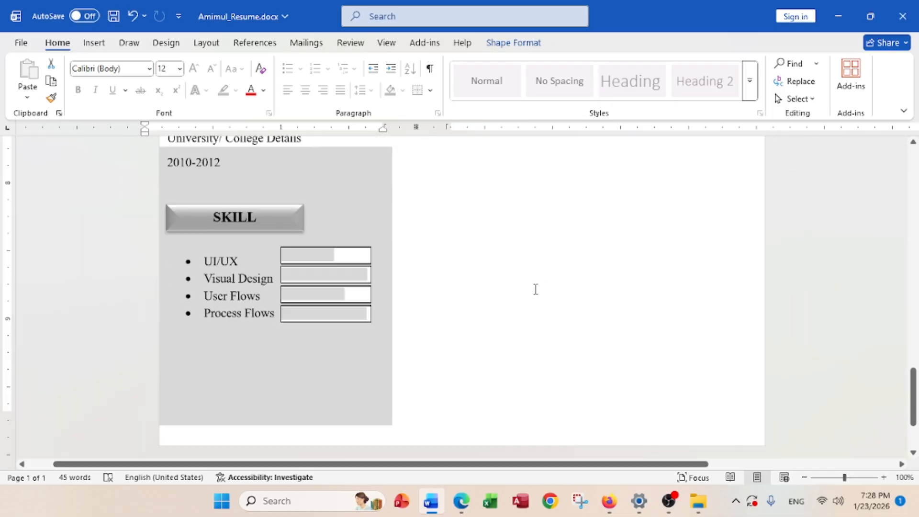
pyautogui.keyDown('ctrl'); pyautogui.scroll(2, 530, 291); pyautogui.keyUp('ctrl')
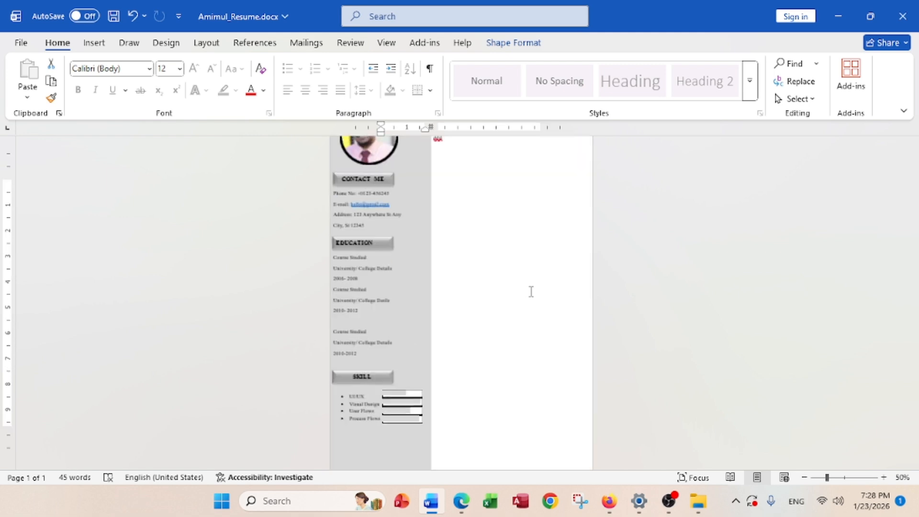
pyautogui.click(499, 267)
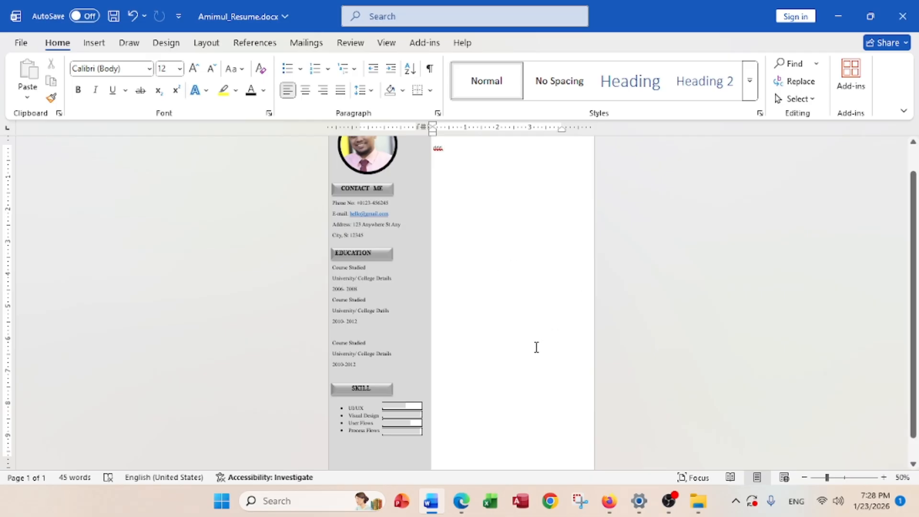
# Highlight item d's rounded-rectangular top shape requirement in the specification PDF
pyautogui.click(468, 506)
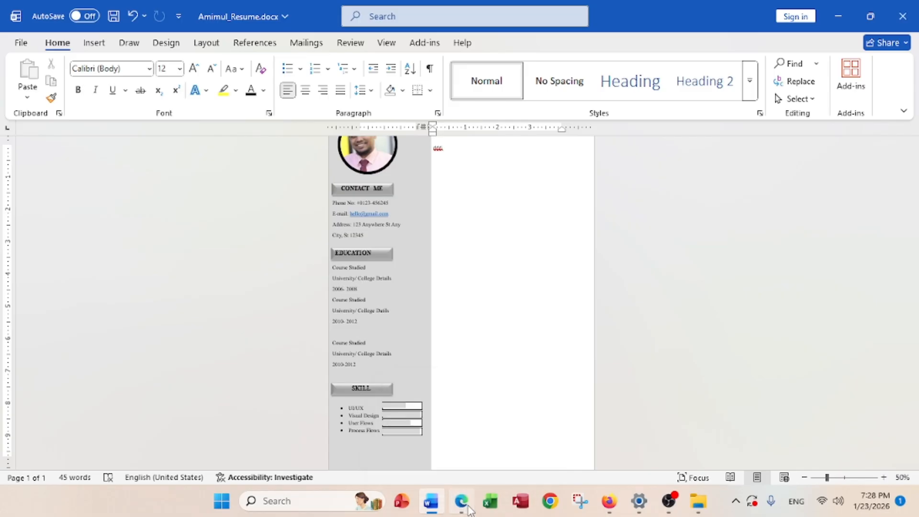
pyautogui.scroll(20, 446, 307)
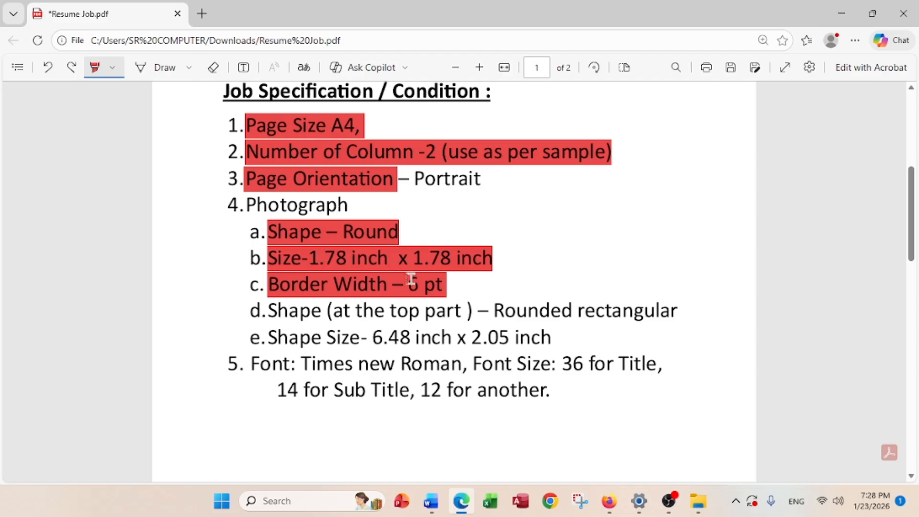
pyautogui.scroll(-2, 455, 312)
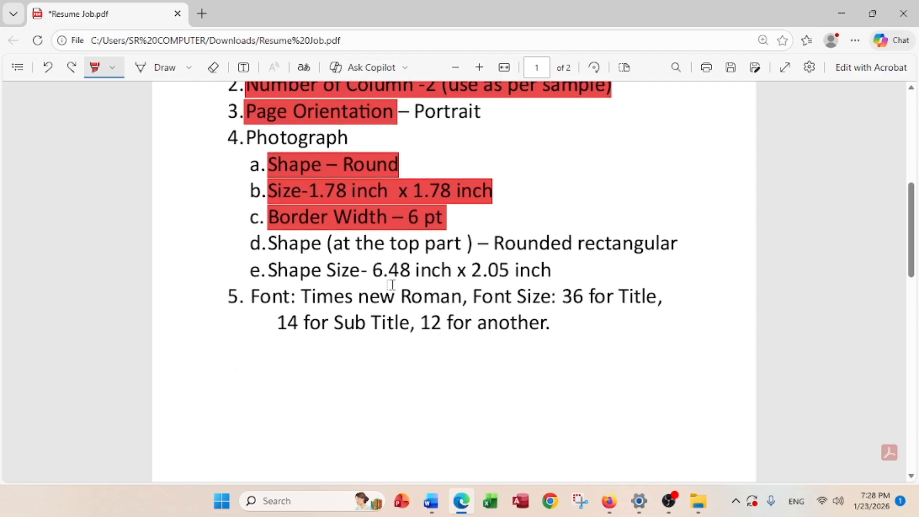
pyautogui.moveTo(269, 244)
pyautogui.mouseDown()
pyautogui.moveTo(644, 244)
pyautogui.moveTo(701, 235)
pyautogui.mouseUp()
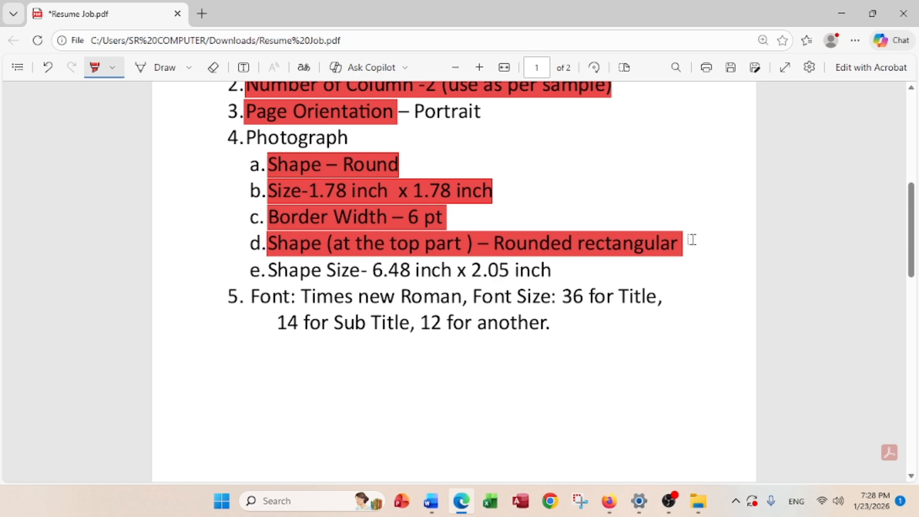
pyautogui.scroll(-8, 592, 297)
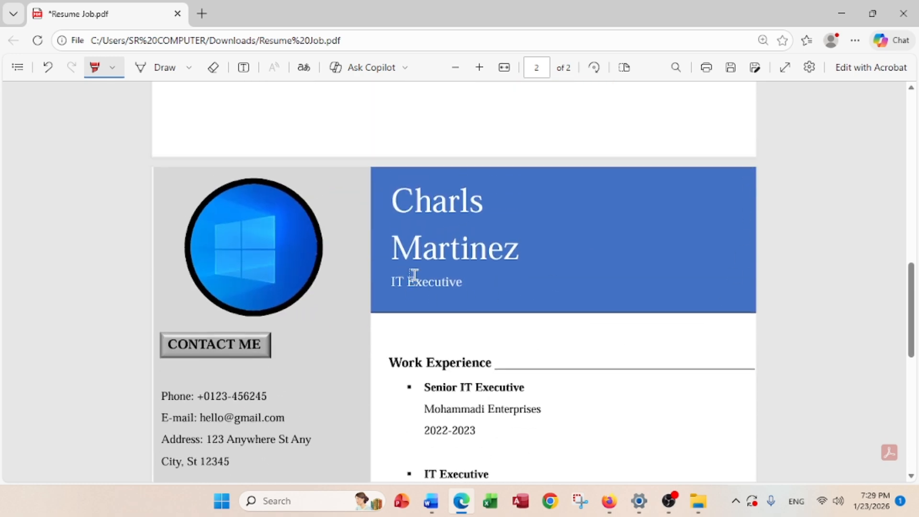
pyautogui.click(844, 13)
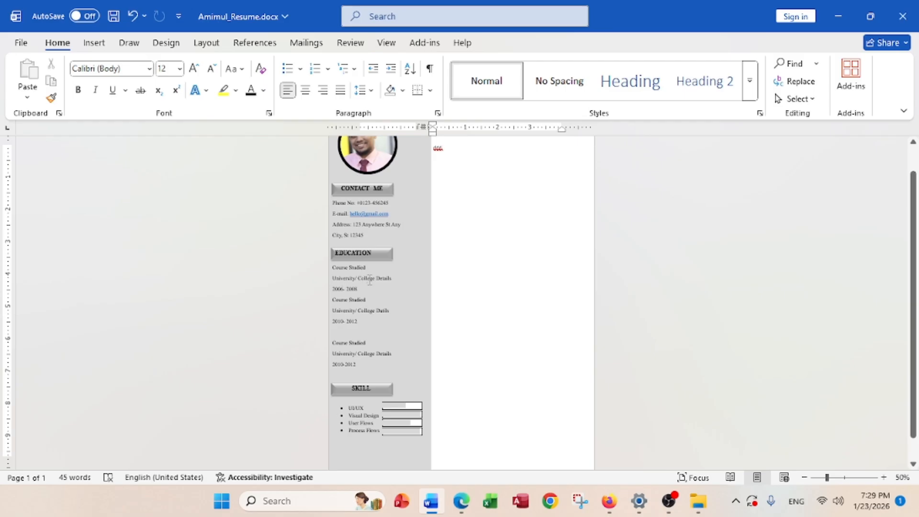
# Delete the stray 'ddd' placeholder letters
pyautogui.scroll(11, 510, 288)
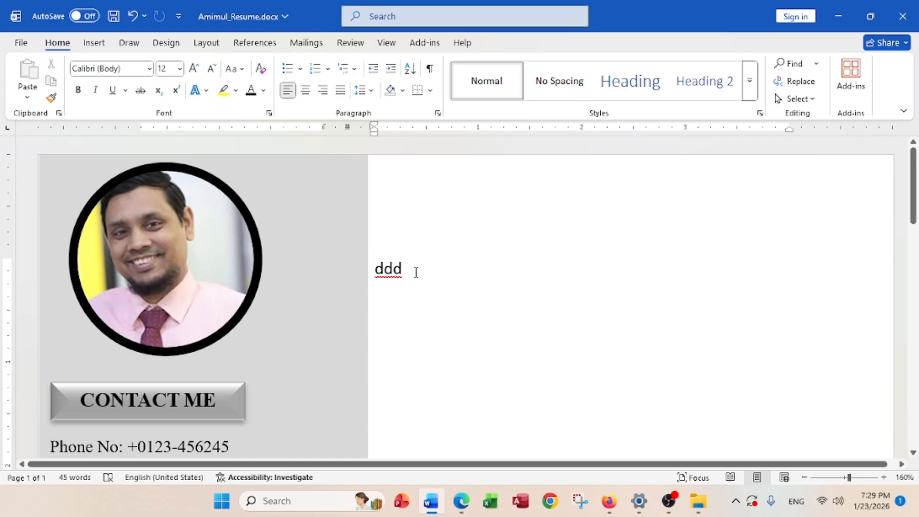
pyautogui.press('BackSpace')
pyautogui.press('BackSpace')
pyautogui.press('BackSpace')
pyautogui.scroll(-4, 394, 279)
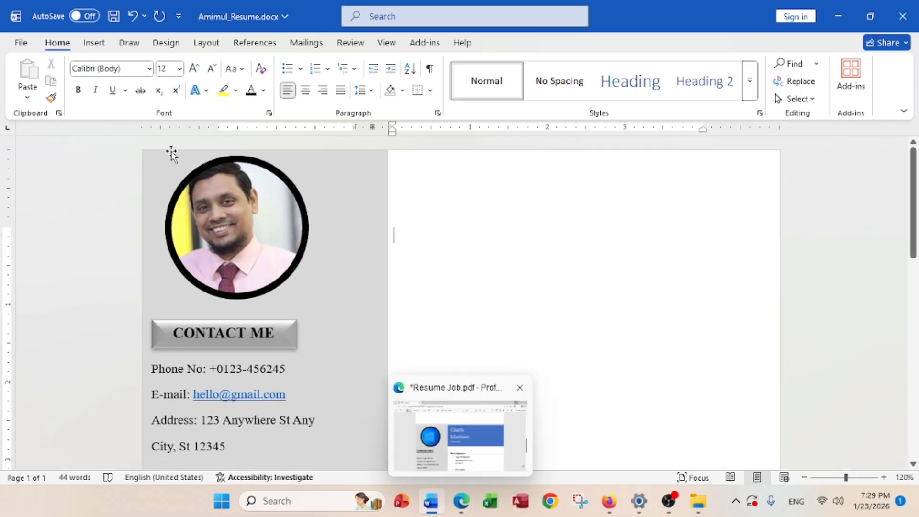
# Draw a plain rectangle across the top of the right column
pyautogui.click(96, 46)
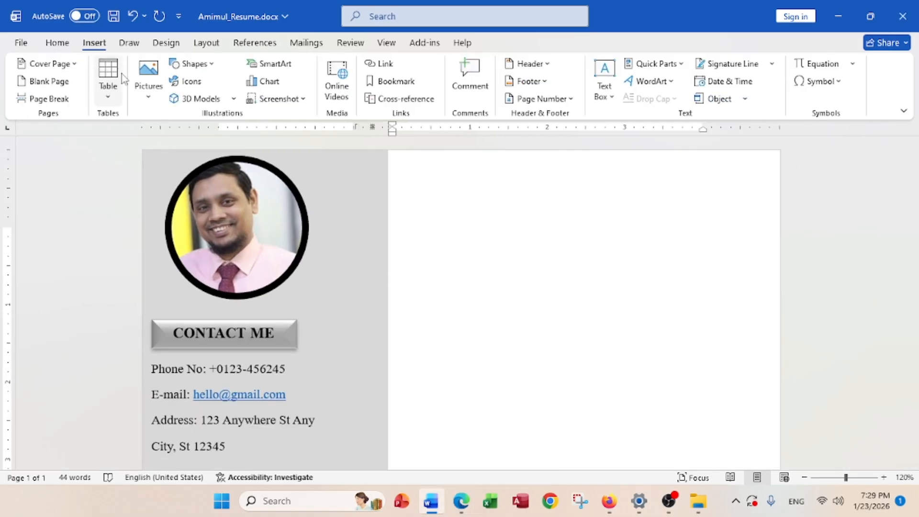
pyautogui.click(200, 68)
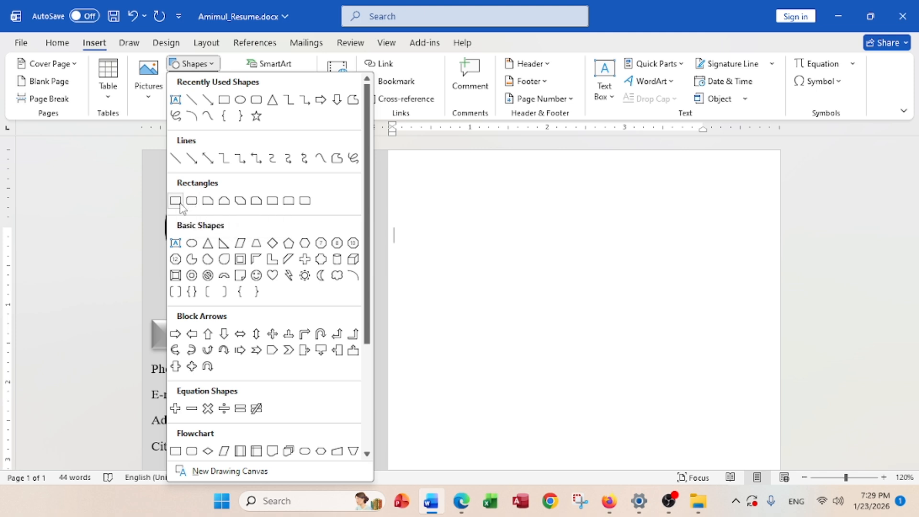
pyautogui.click(175, 201)
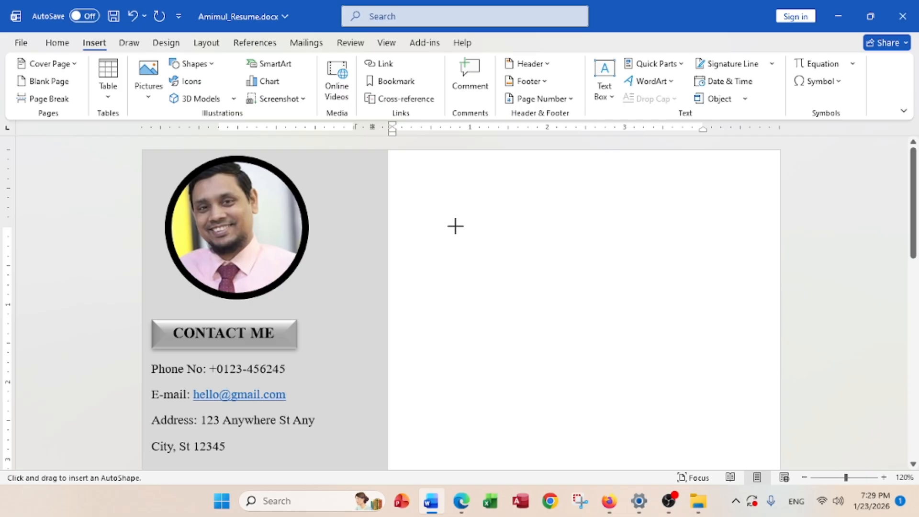
pyautogui.moveTo(416, 174)
pyautogui.mouseDown()
pyautogui.moveTo(613, 303)
pyautogui.moveTo(762, 329)
pyautogui.mouseUp()
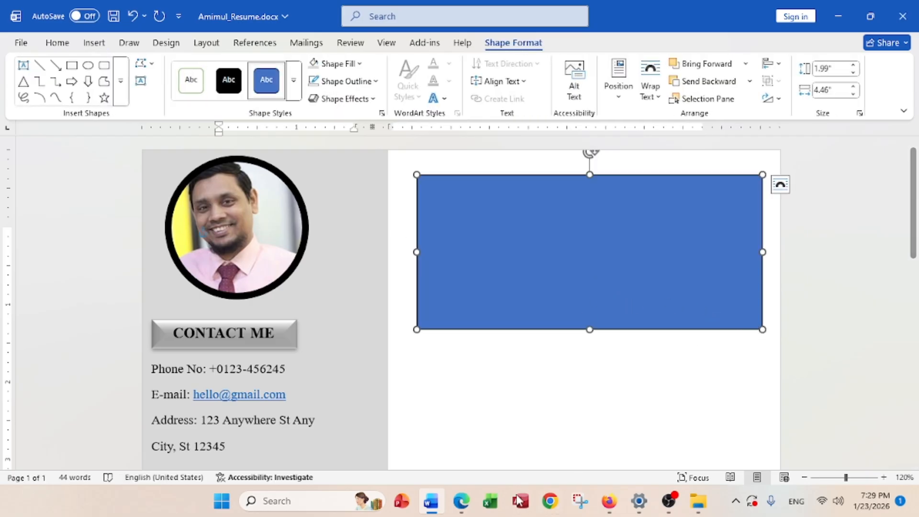
pyautogui.click(461, 500)
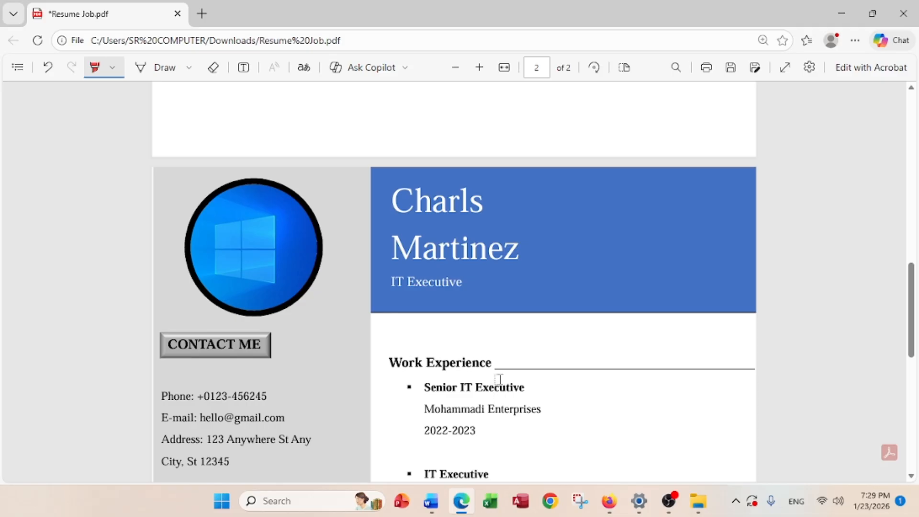
# Highlight the 6.48-inch width value in item e of the specification PDF
pyautogui.scroll(10, 499, 398)
pyautogui.scroll(-3, 501, 348)
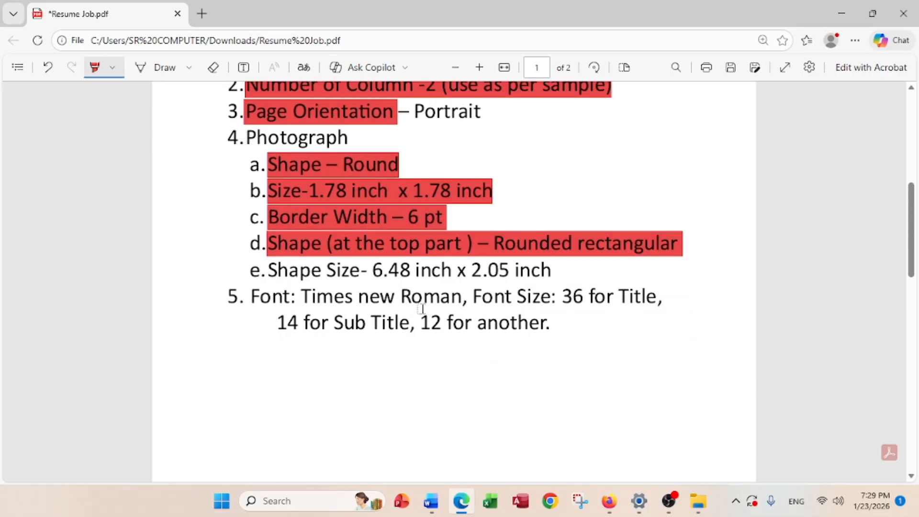
pyautogui.moveTo(376, 271); pyautogui.dragTo(404, 271)
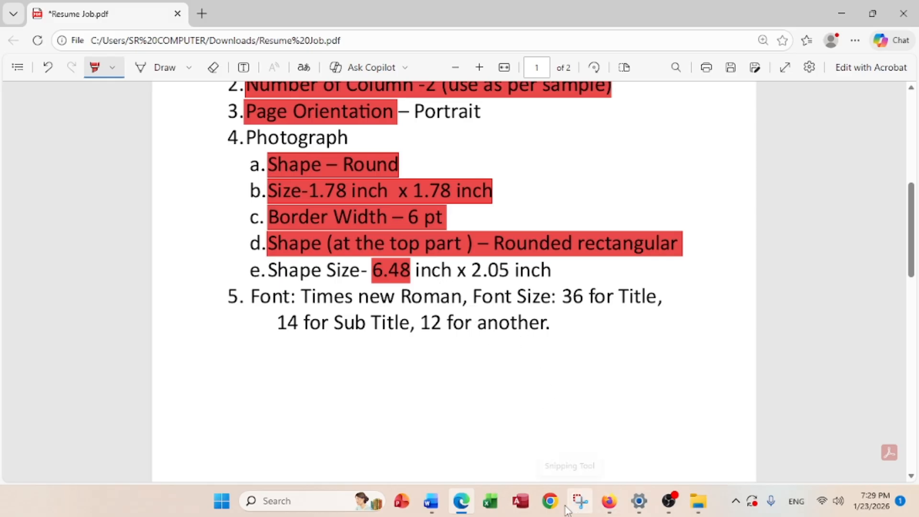
pyautogui.click(431, 501)
# Size the rectangle to 6.48" wide by 2.05" high and move it to the page top
pyautogui.click(833, 90)
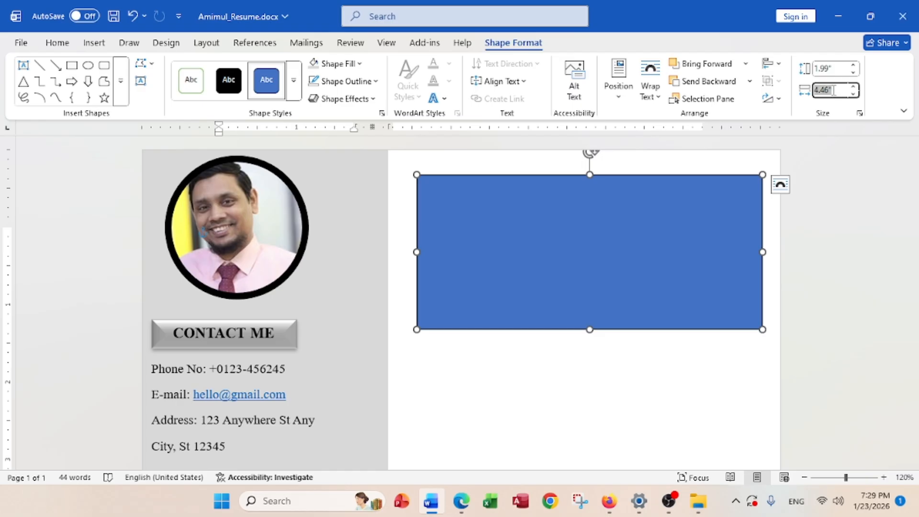
pyautogui.write('6.48')
pyautogui.click(840, 67)
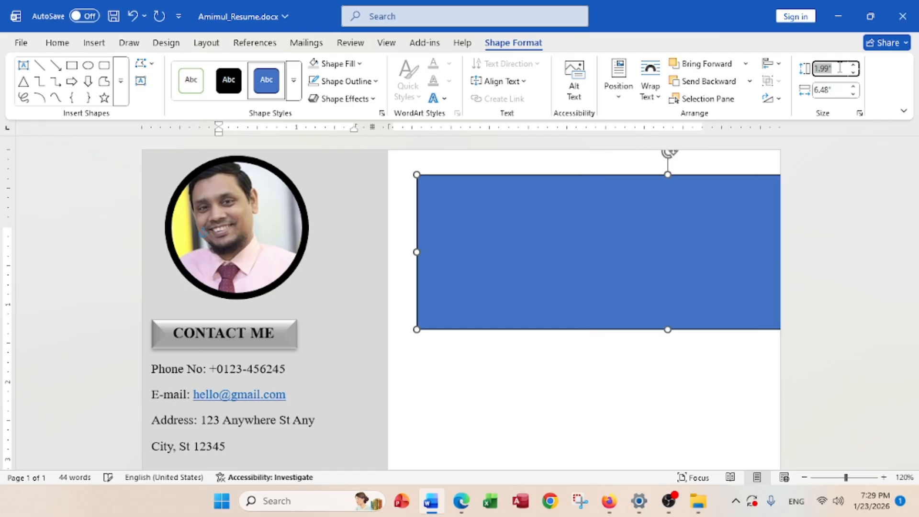
pyautogui.write('2.05')
pyautogui.moveTo(629, 242); pyautogui.dragTo(547, 214)
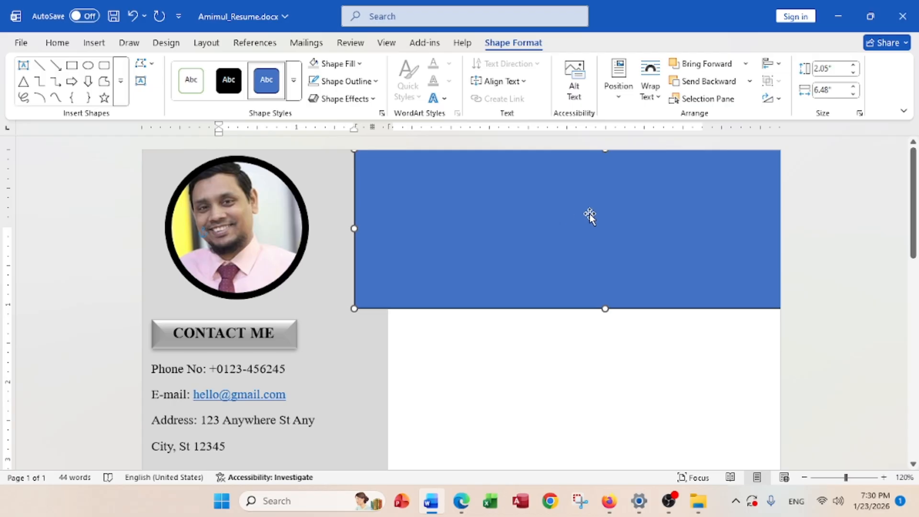
pyautogui.moveTo(581, 214); pyautogui.dragTo(556, 202)
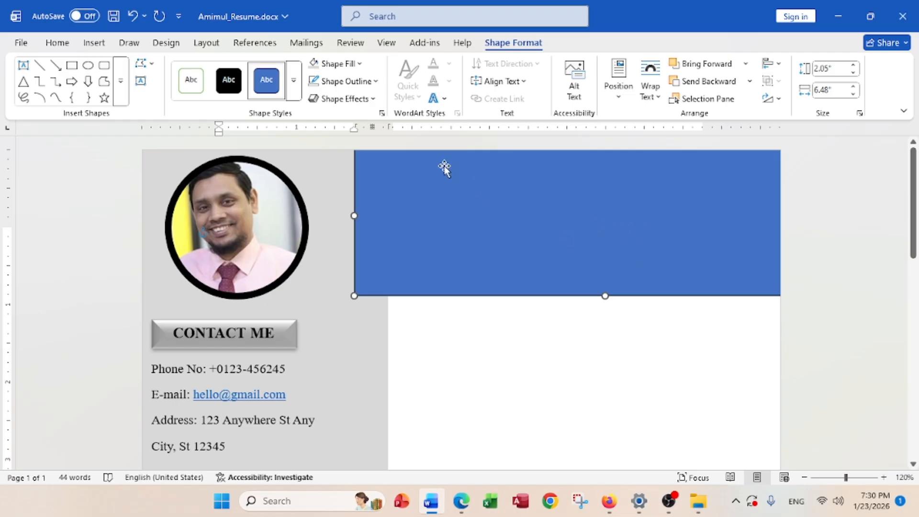
# Remove the rectangle's outline and send it to the back behind the grey sidebar
pyautogui.click(341, 82)
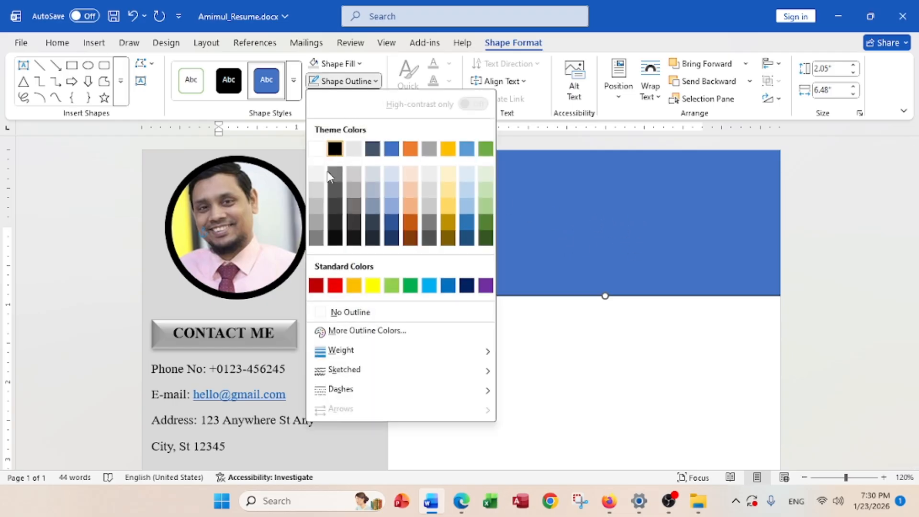
pyautogui.click(335, 312)
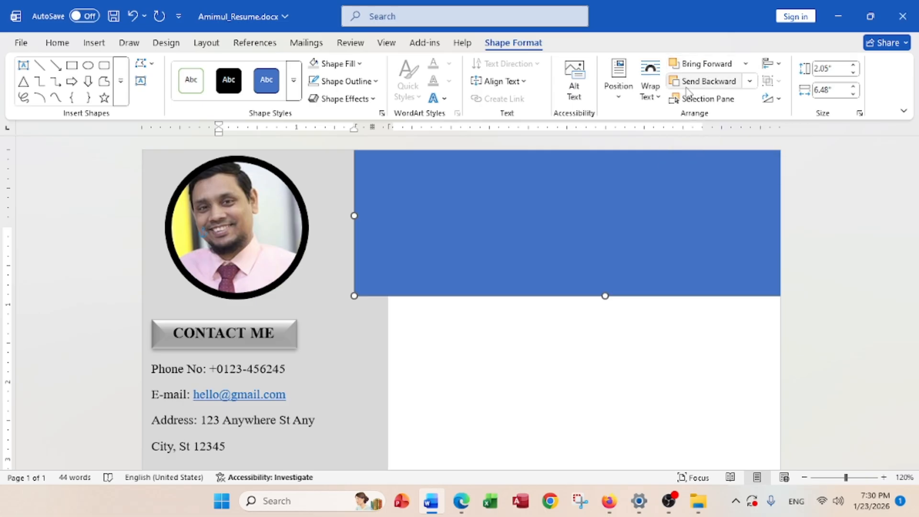
pyautogui.click(749, 81)
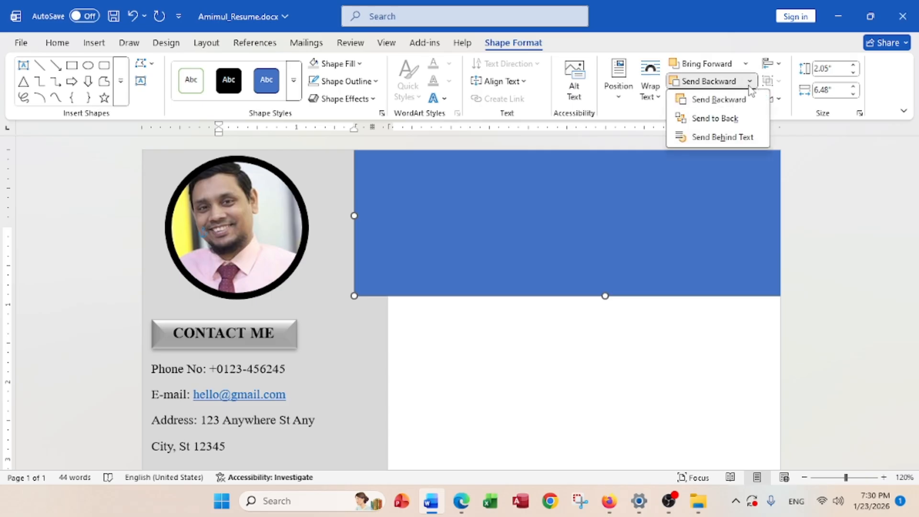
pyautogui.click(723, 119)
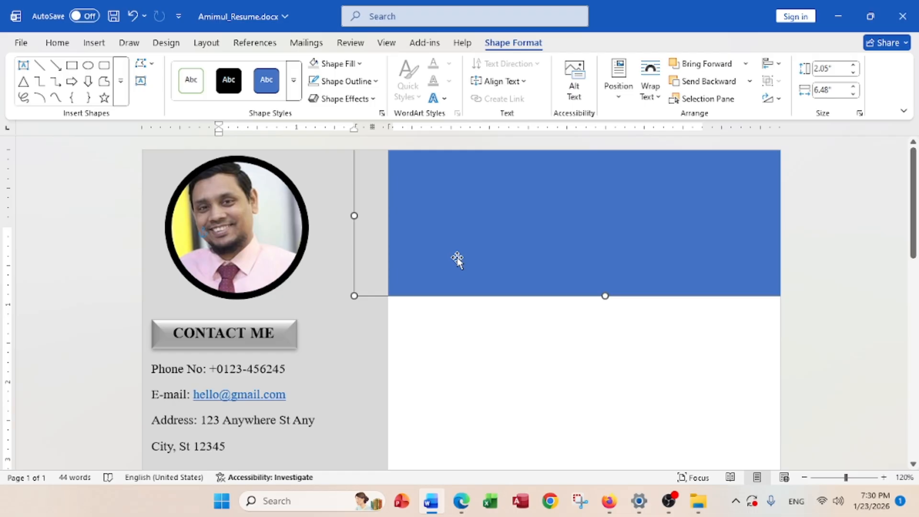
pyautogui.click(460, 500)
pyautogui.scroll(-6, 448, 313)
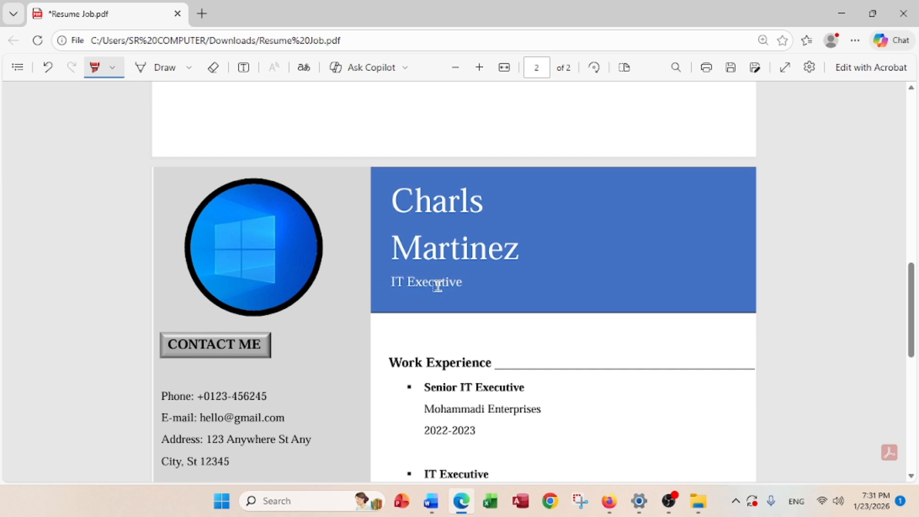
pyautogui.click(844, 15)
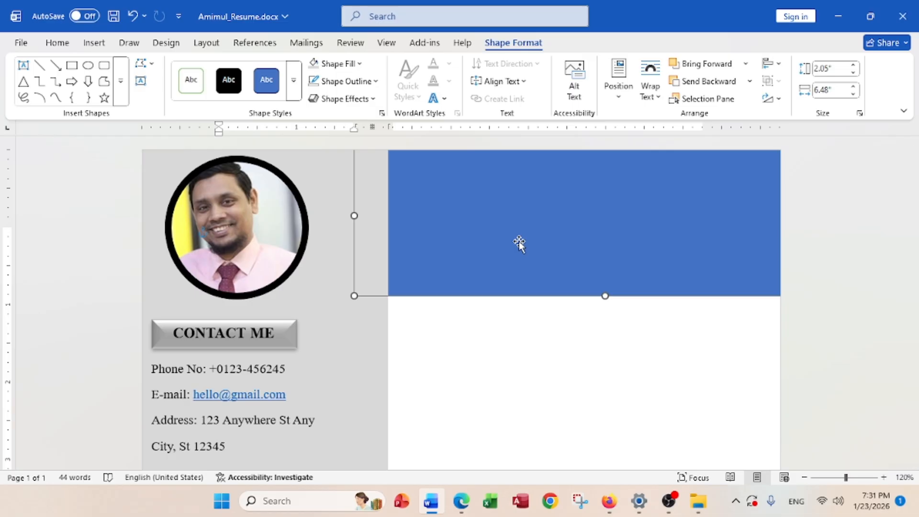
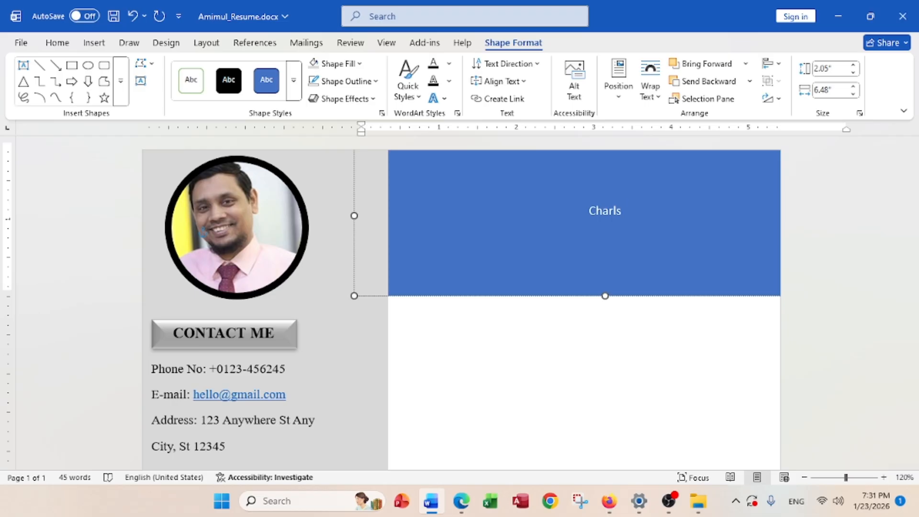
# Type the candidate's name on two lines with 'IT Executive' below it in the header
pyautogui.press('Return')
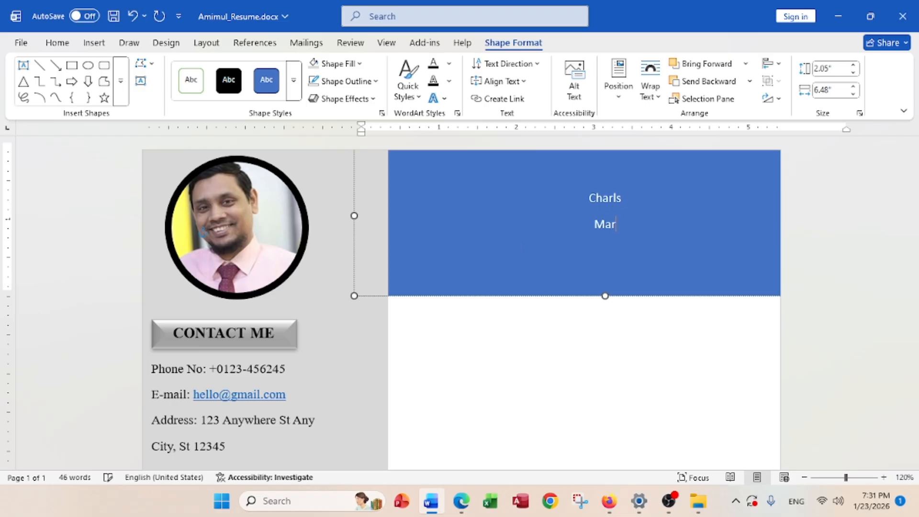
pyautogui.press('Return')
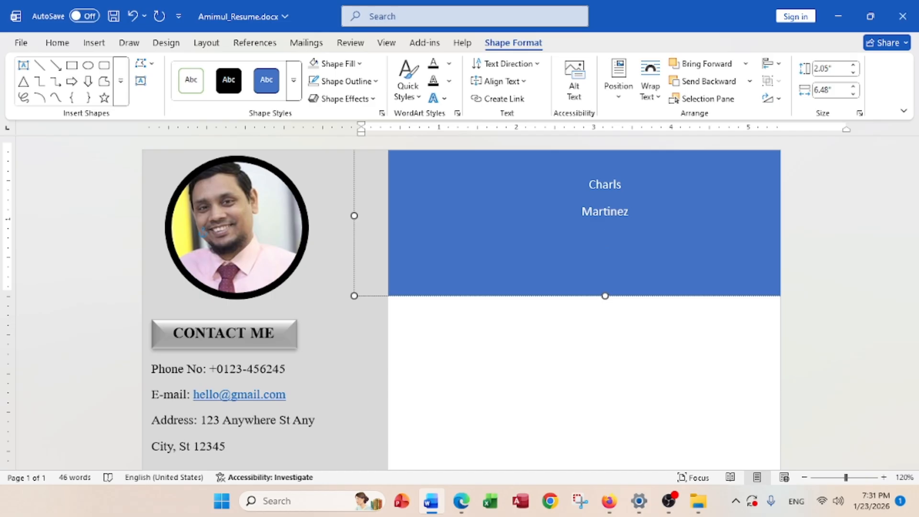
pyautogui.write('IT Executive')
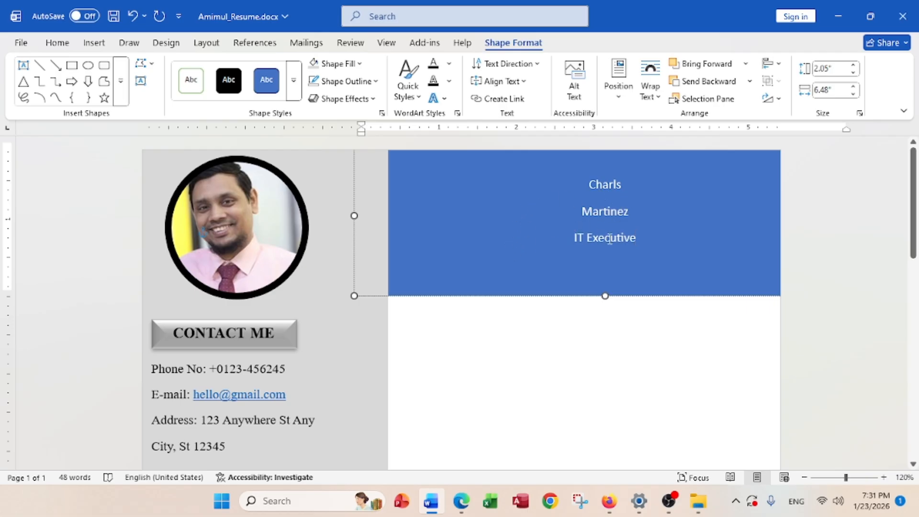
# Left-align the header text, indent it one step, and set it to Times New Roman
pyautogui.moveTo(616, 225); pyautogui.dragTo(580, 193)
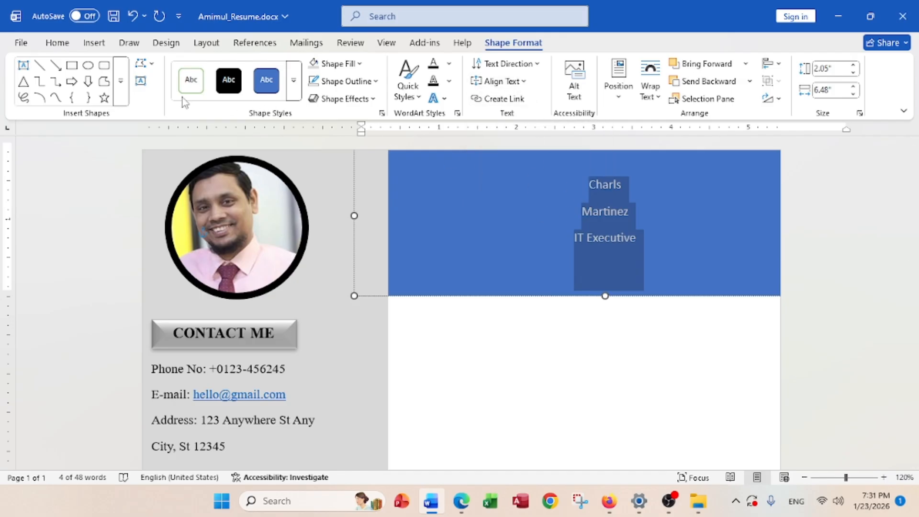
pyautogui.click(58, 43)
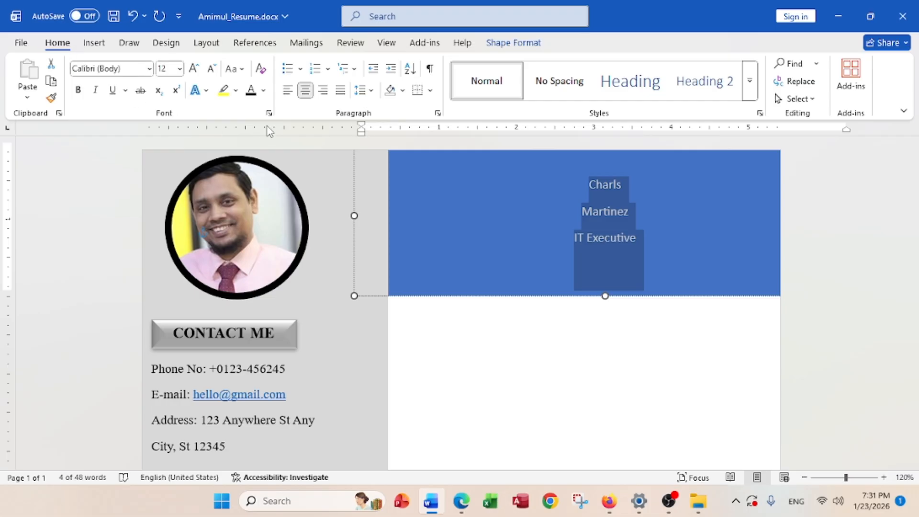
pyautogui.click(287, 90)
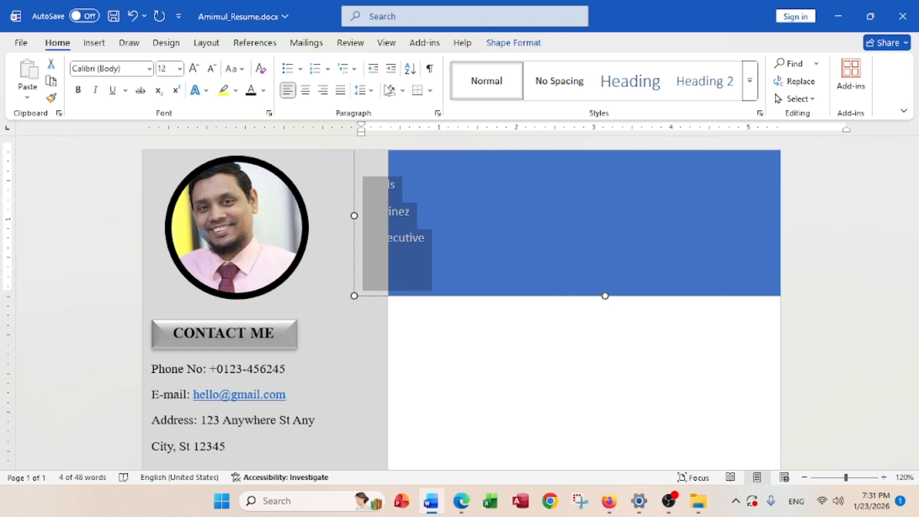
pyautogui.click(397, 71)
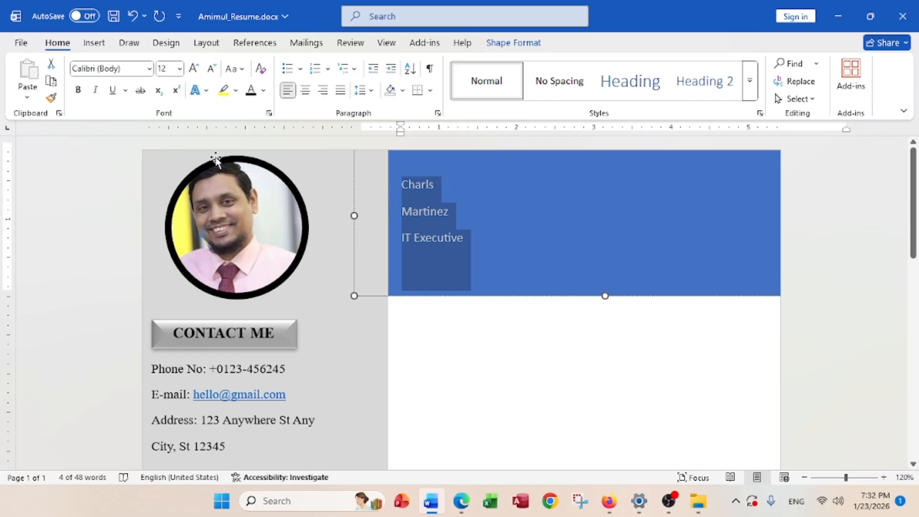
pyautogui.click(150, 69)
pyautogui.click(141, 165)
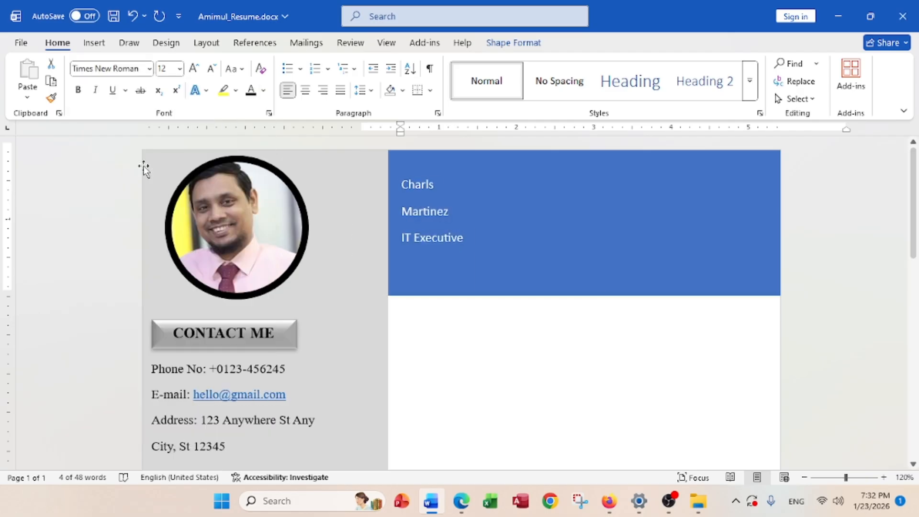
pyautogui.click(445, 220)
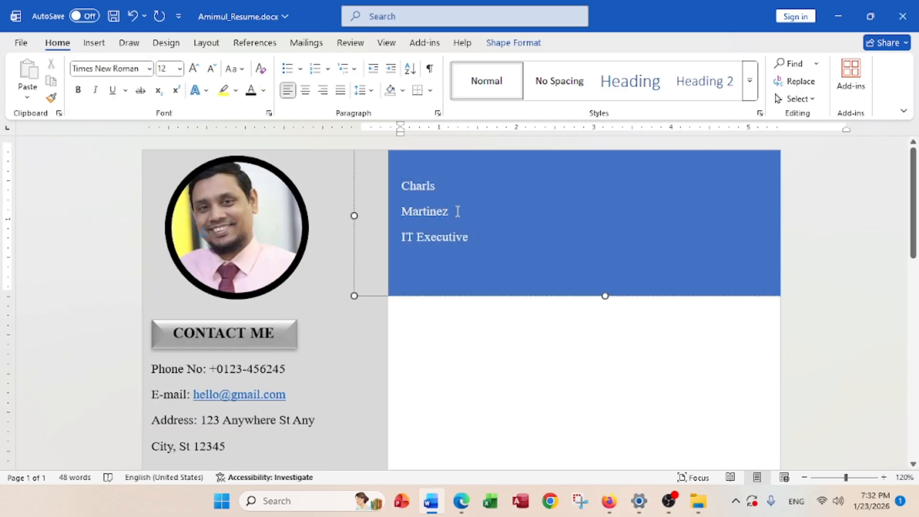
pyautogui.moveTo(457, 212); pyautogui.dragTo(388, 191)
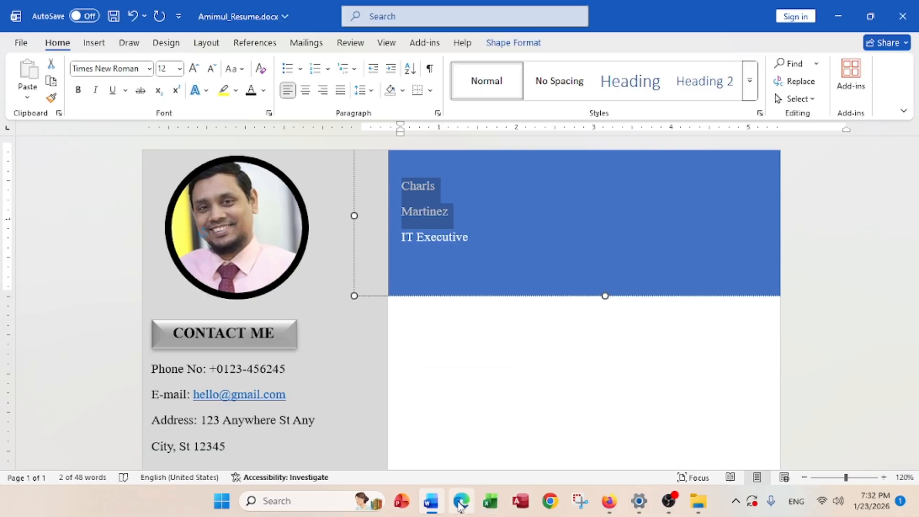
# Highlight the 36-point title font-size requirement in the specification PDF
pyautogui.click(485, 378)
pyautogui.scroll(10, 488, 373)
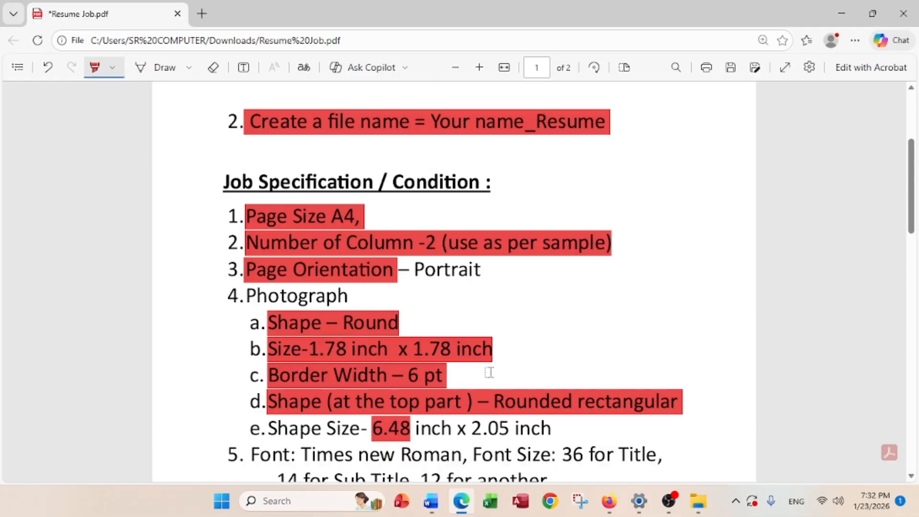
pyautogui.scroll(-3, 488, 371)
pyautogui.moveTo(560, 301); pyautogui.dragTo(605, 301)
pyautogui.click(840, 14)
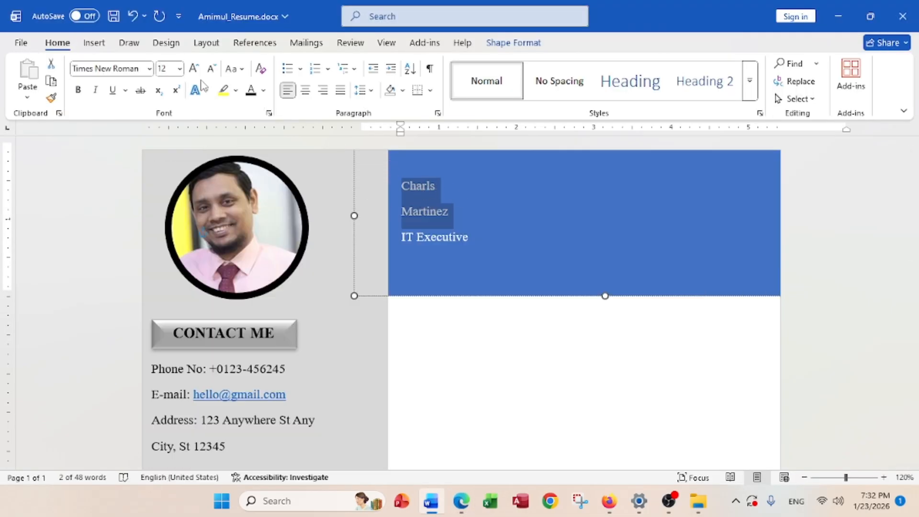
# Make the header's two name lines 36 pt and the 'IT Executive' title 14 pt
pyautogui.click(179, 71)
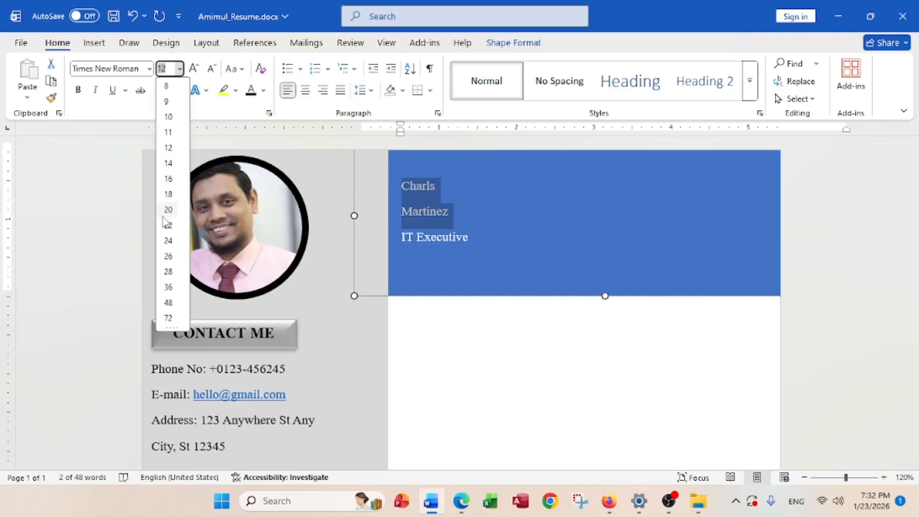
pyautogui.click(168, 287)
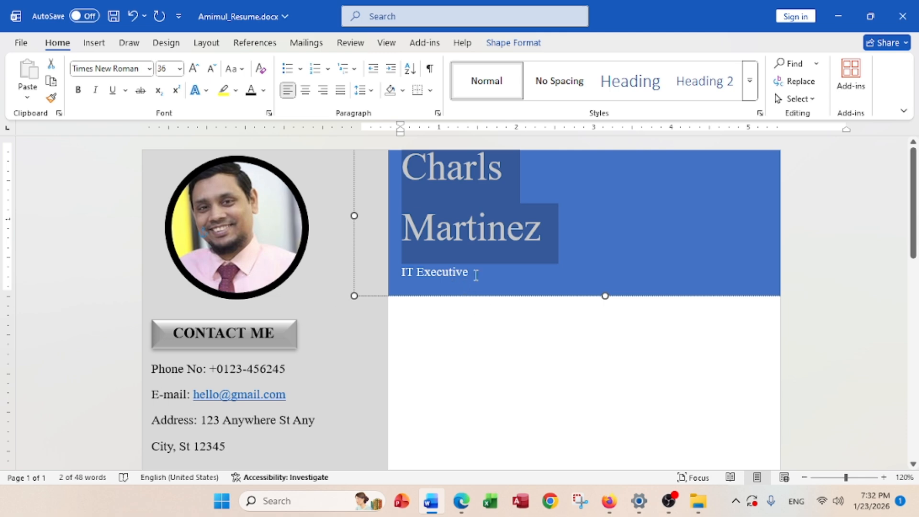
pyautogui.moveTo(476, 273); pyautogui.dragTo(399, 275)
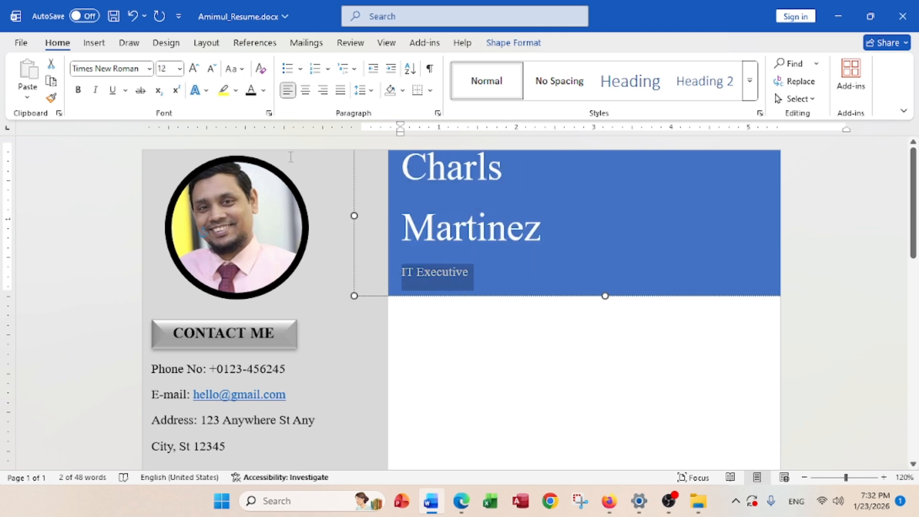
pyautogui.click(180, 68)
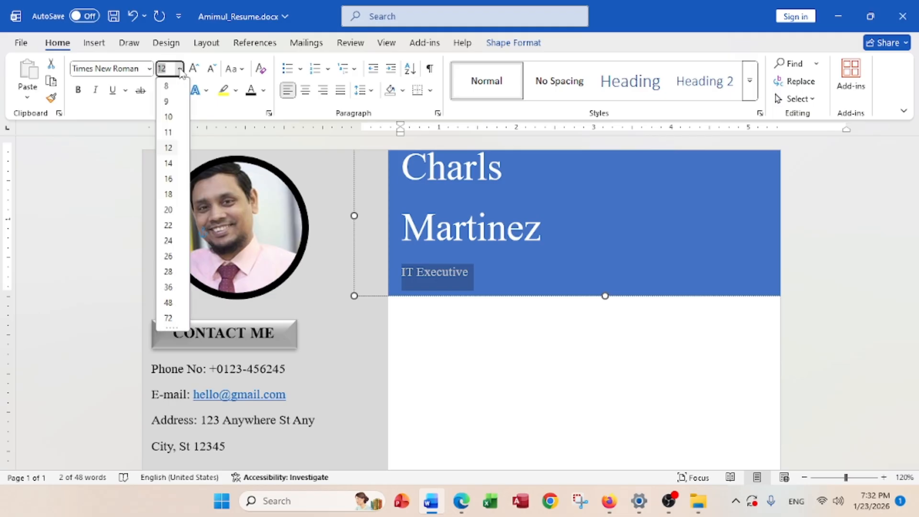
pyautogui.click(168, 162)
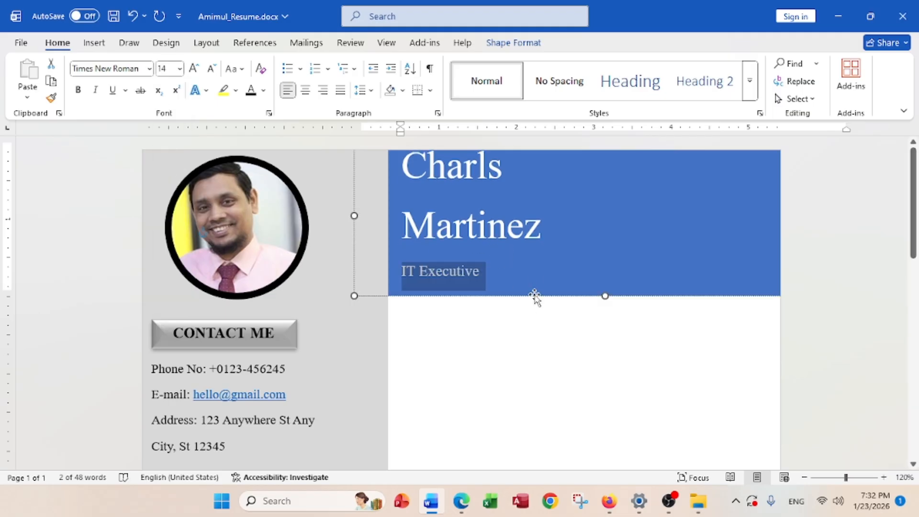
# Stretch the blue header's bottom edge slightly lower, then deselect it
pyautogui.moveTo(534, 296); pyautogui.dragTo(531, 308)
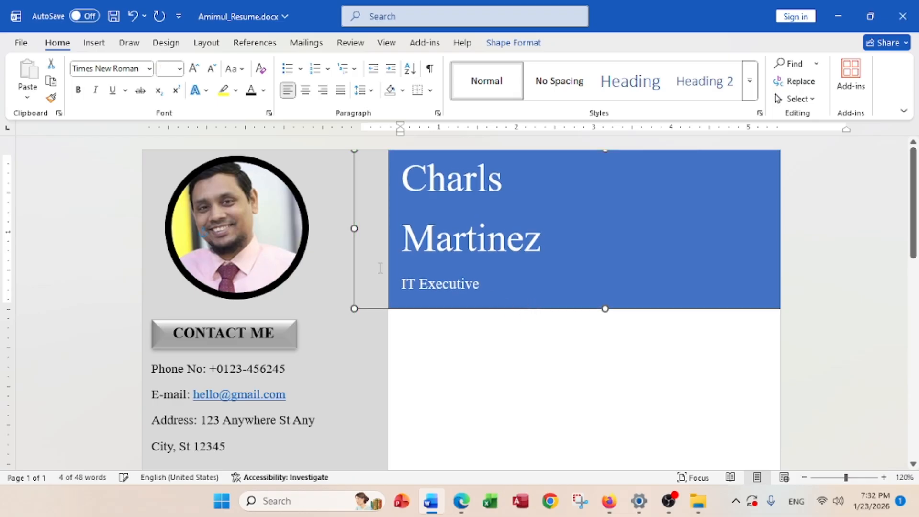
pyautogui.moveTo(354, 229); pyautogui.dragTo(336, 232)
pyautogui.click(414, 321)
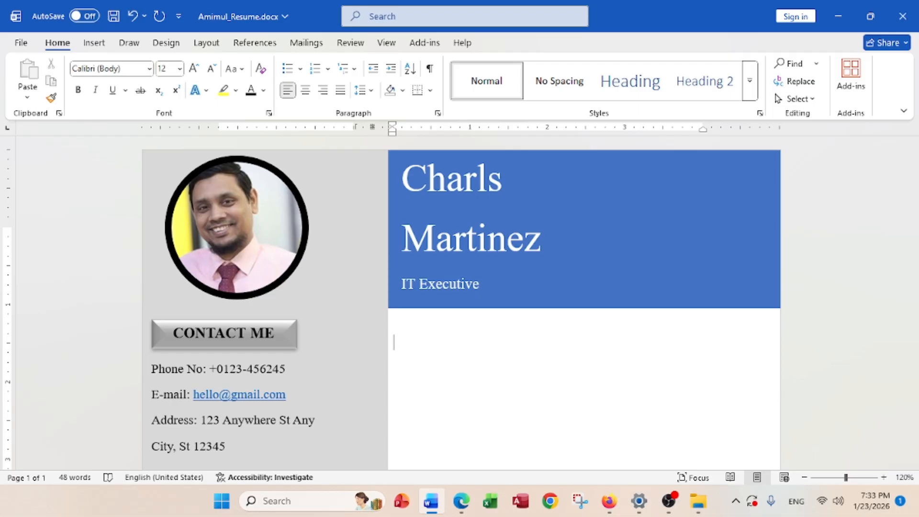
pyautogui.moveTo(617, 511)
pyautogui.click(471, 500)
pyautogui.scroll(-10, 496, 379)
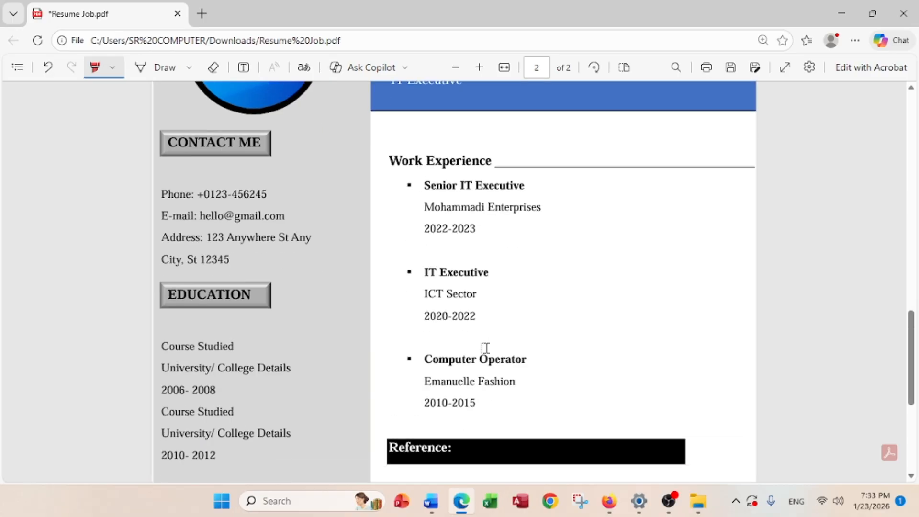
pyautogui.scroll(3, 400, 170)
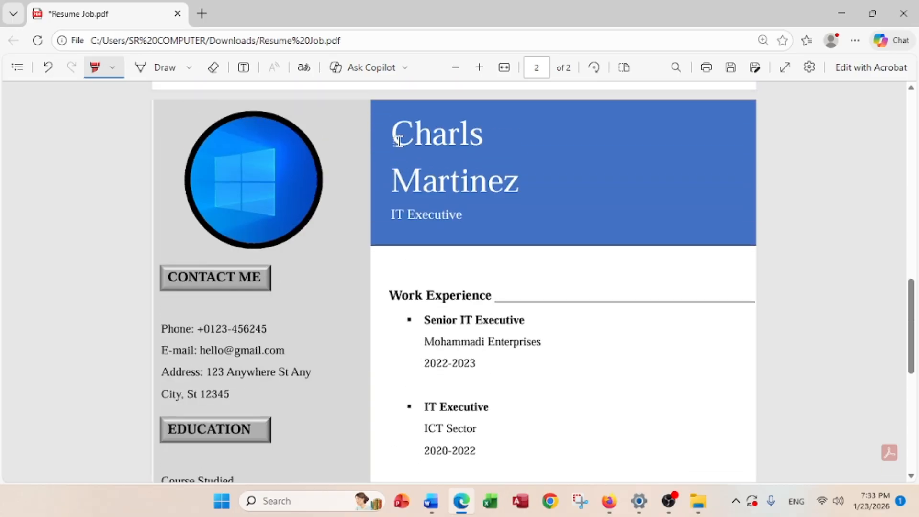
pyautogui.click(843, 14)
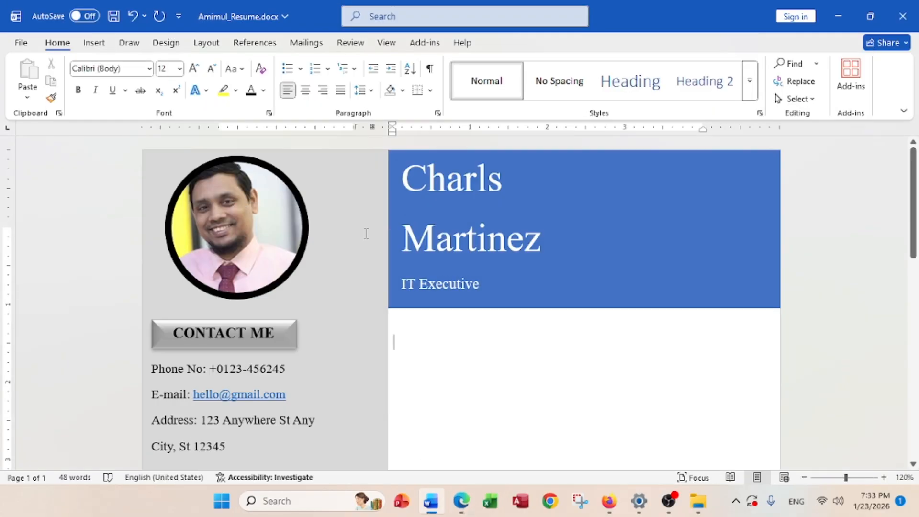
pyautogui.click(392, 70)
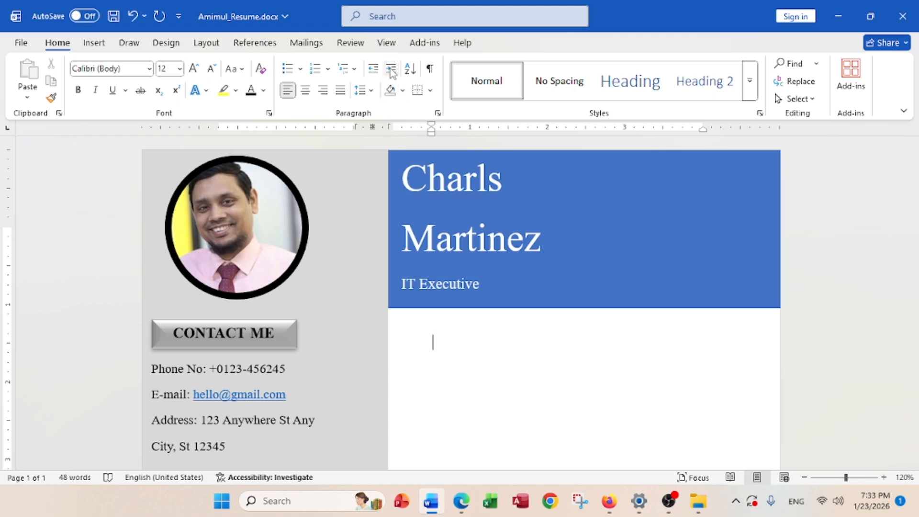
pyautogui.click(372, 68)
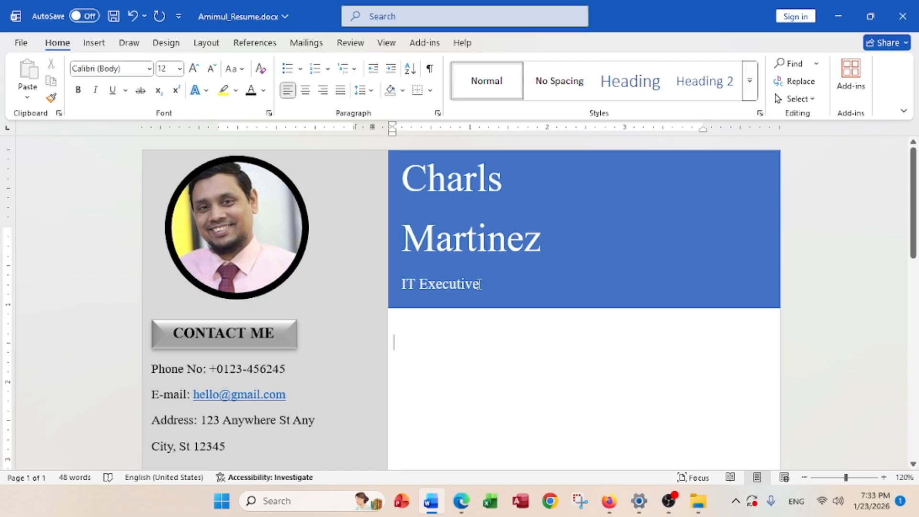
pyautogui.moveTo(480, 284); pyautogui.dragTo(406, 184)
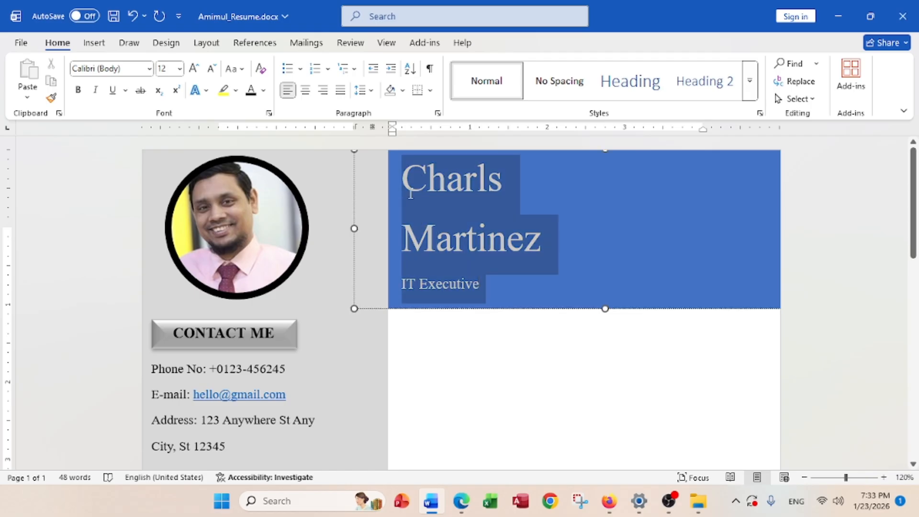
pyautogui.click(391, 70)
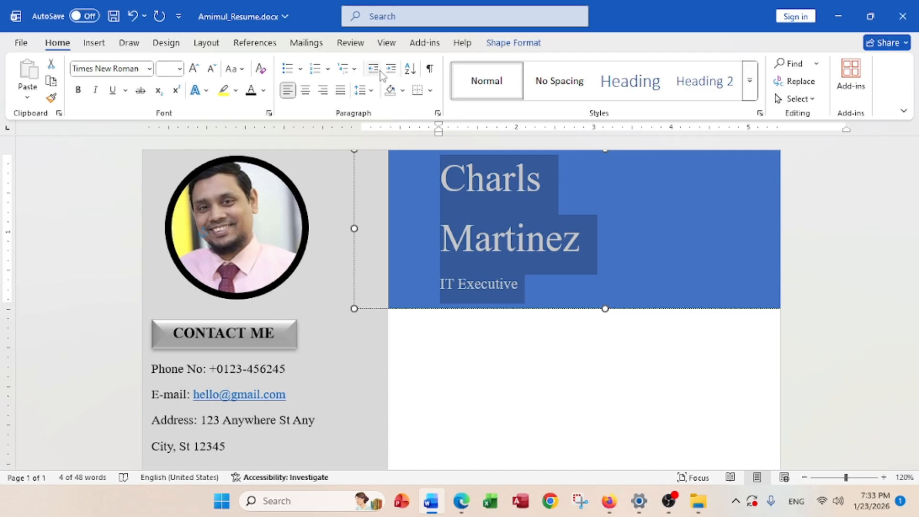
pyautogui.click(374, 70)
pyautogui.click(417, 339)
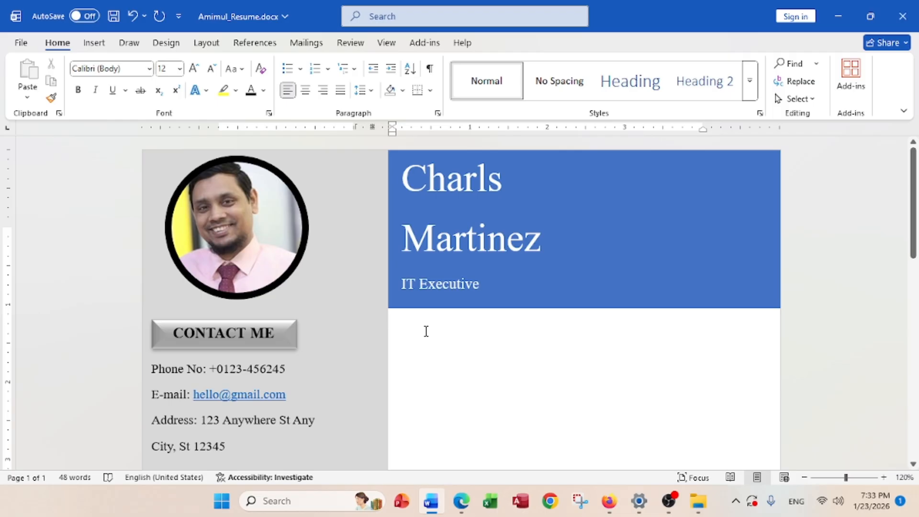
# Add a 'Work Experience' heading in Times New Roman below the blue header
pyautogui.press('Return')
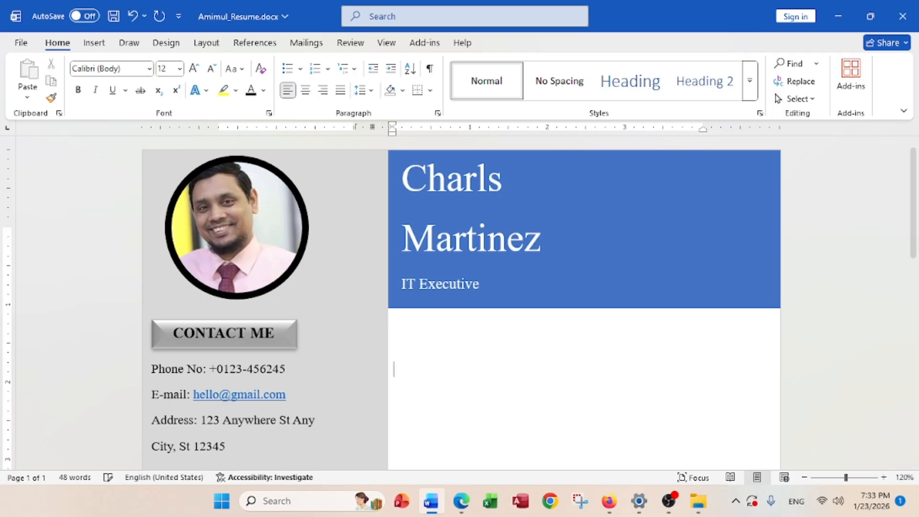
pyautogui.write('Work Ex')
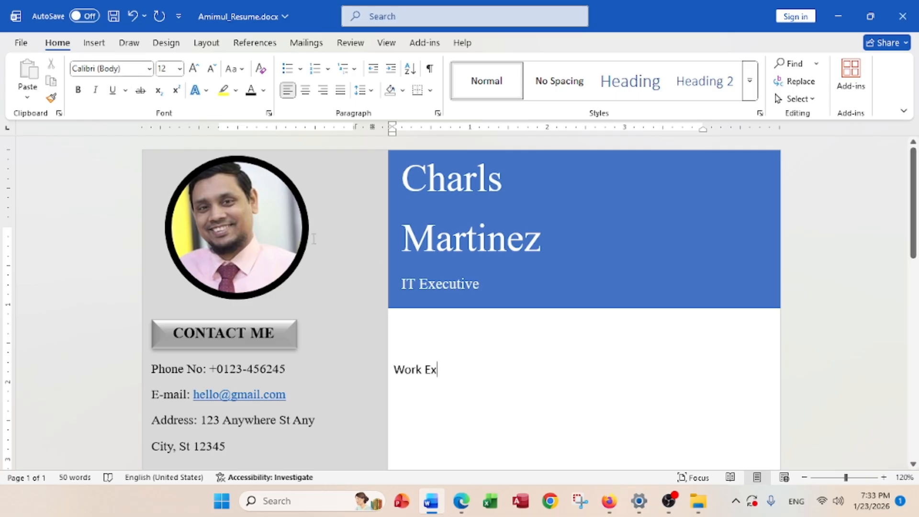
pyautogui.moveTo(395, 364); pyautogui.dragTo(469, 416)
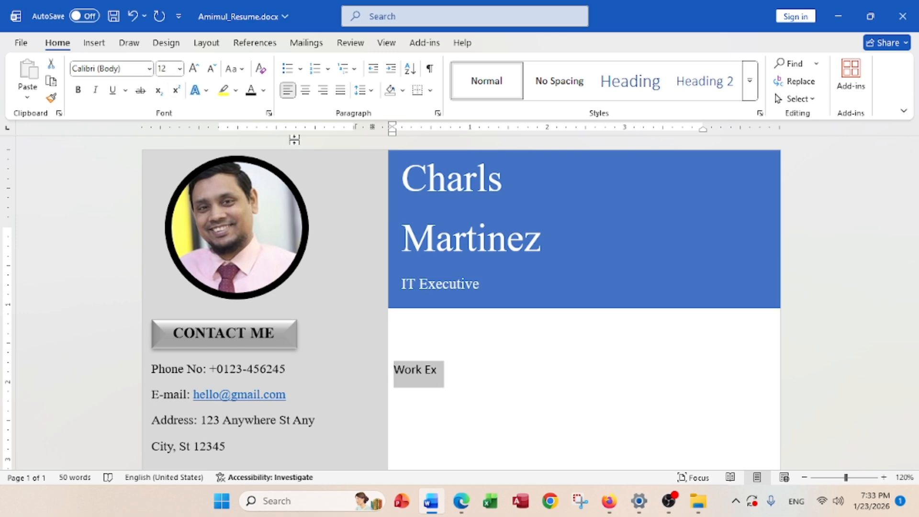
pyautogui.press('BackSpace')
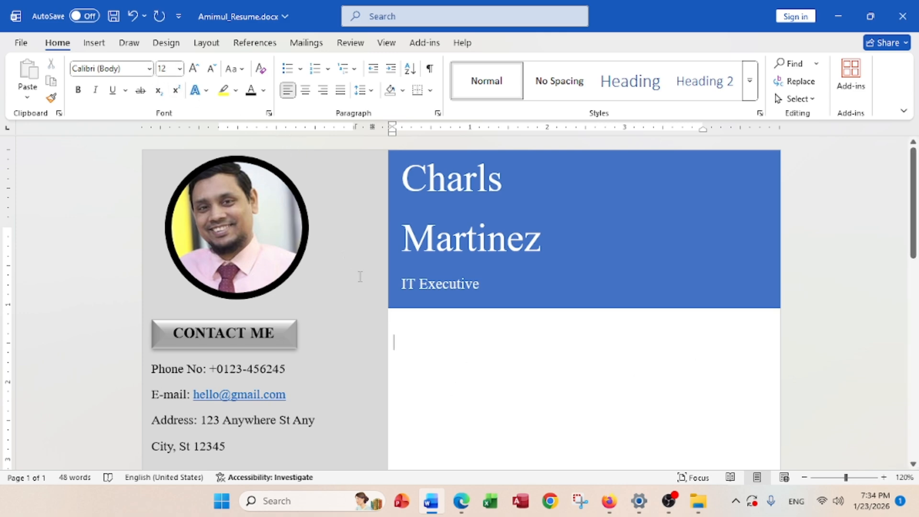
pyautogui.click(149, 68)
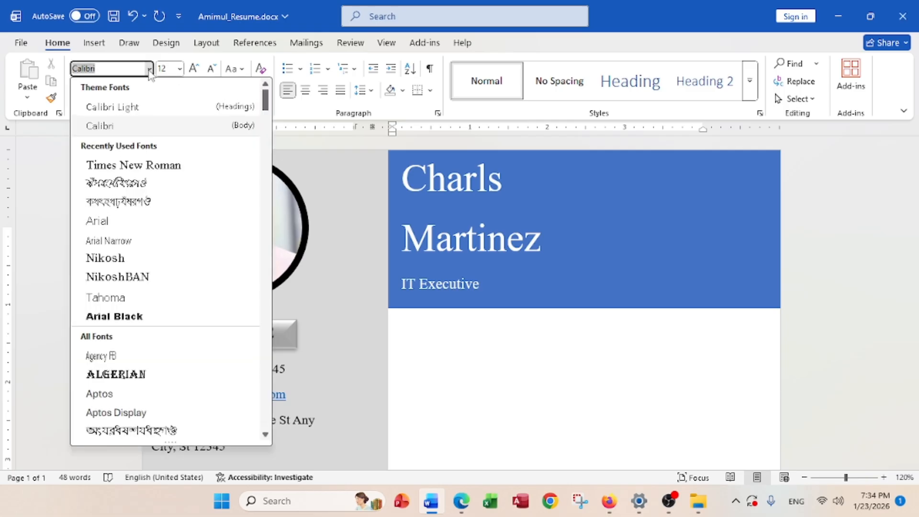
pyautogui.click(140, 165)
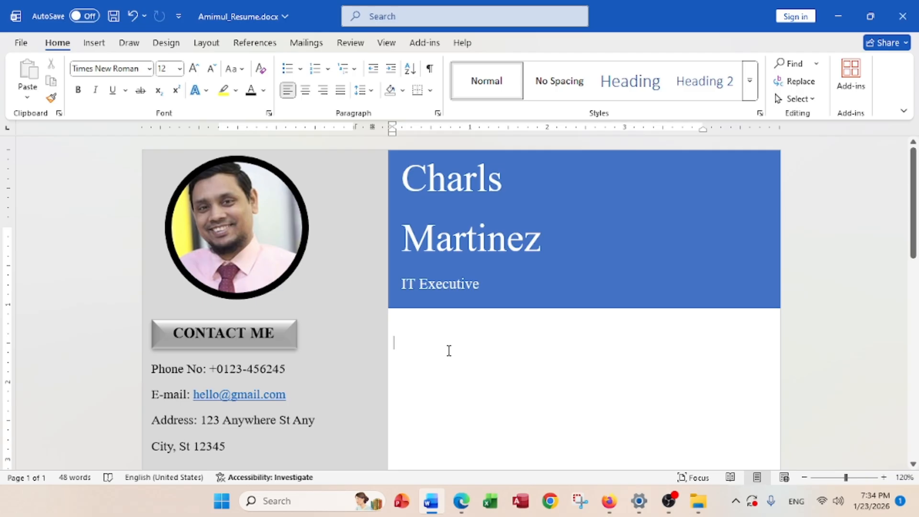
pyautogui.write('Wor')
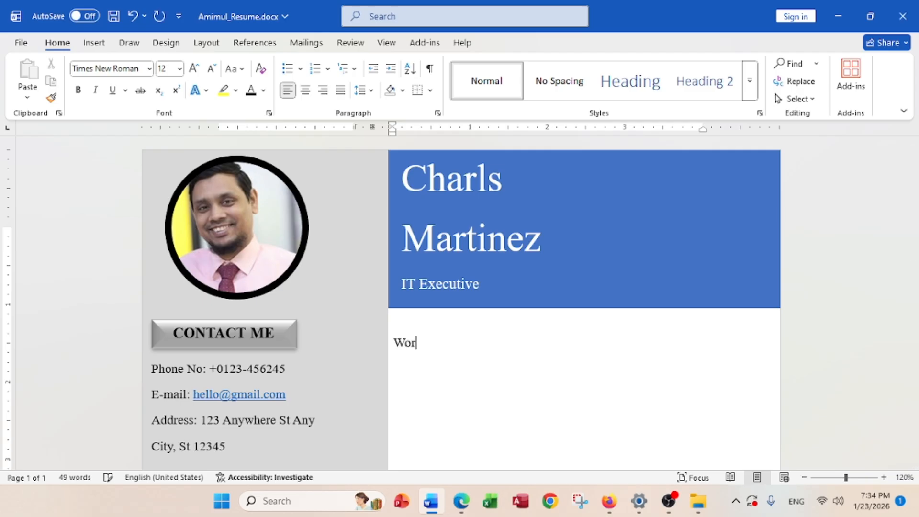
pyautogui.write('k Experienc')
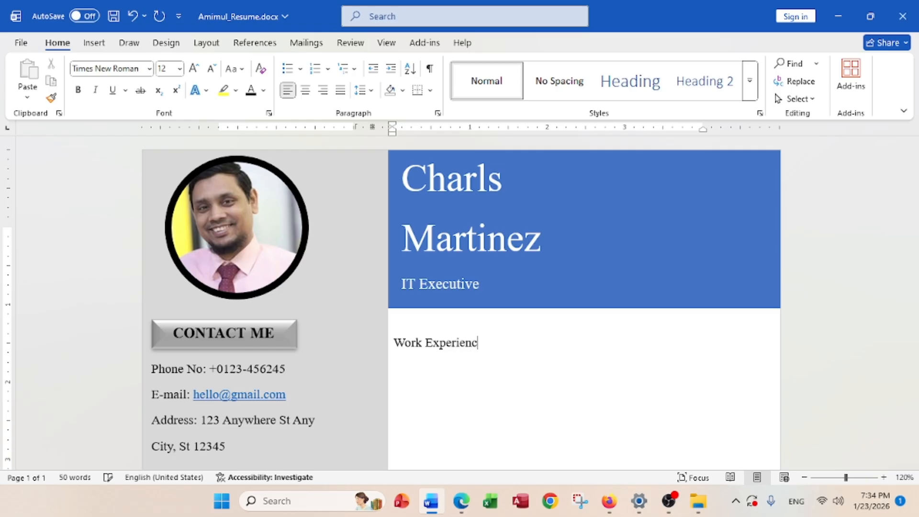
pyautogui.write('e')
# Add the 'Senior IT Executive' job title, correcting the Excutive misspelling
pyautogui.press('BackSpace')
pyautogui.write('Senior IT Ex')
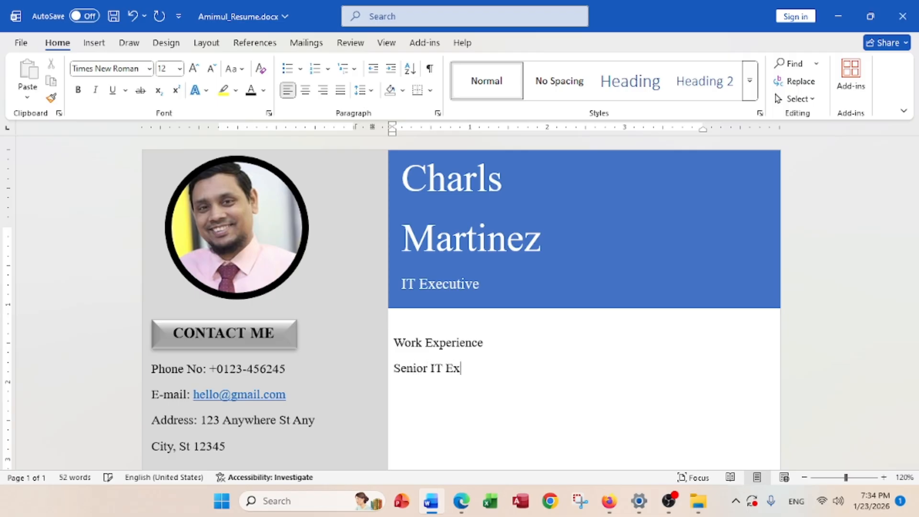
pyautogui.write('cutive')
pyautogui.press('Return')
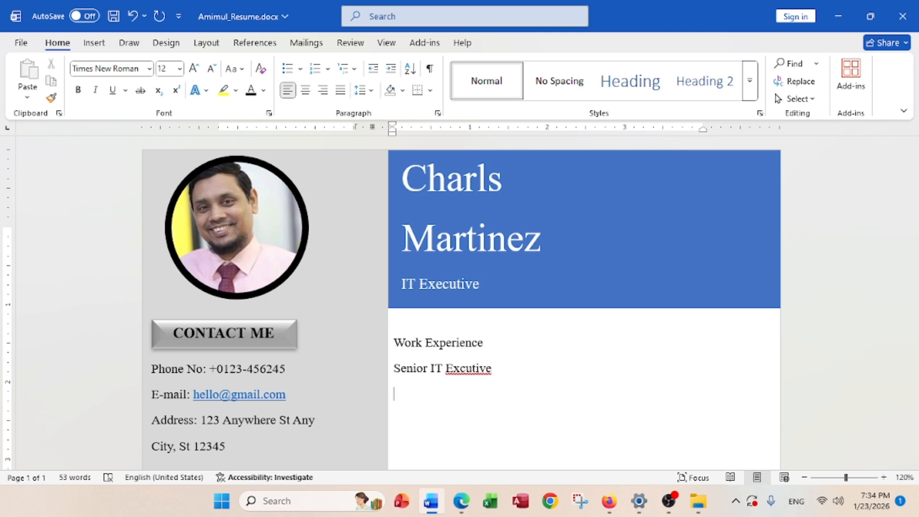
pyautogui.rightClick(472, 368)
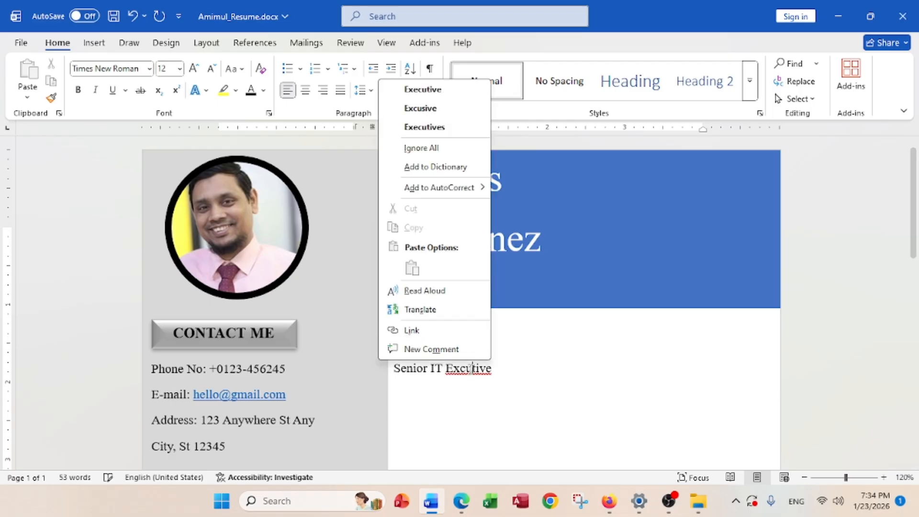
pyautogui.click(422, 89)
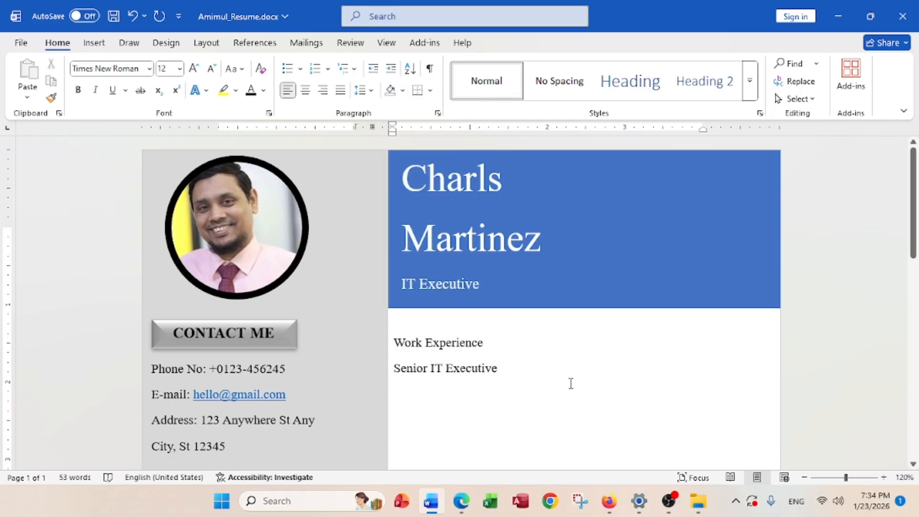
pyautogui.press('Return')
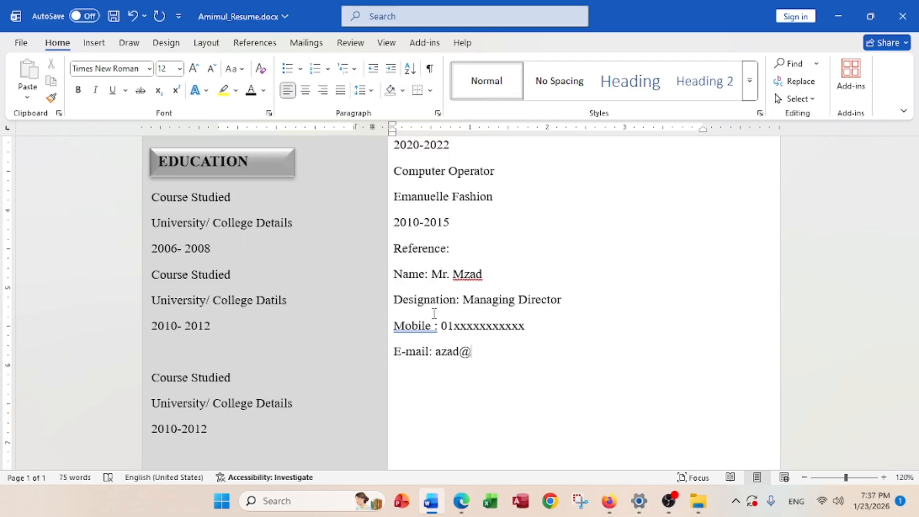
pyautogui.write('gmail.com')
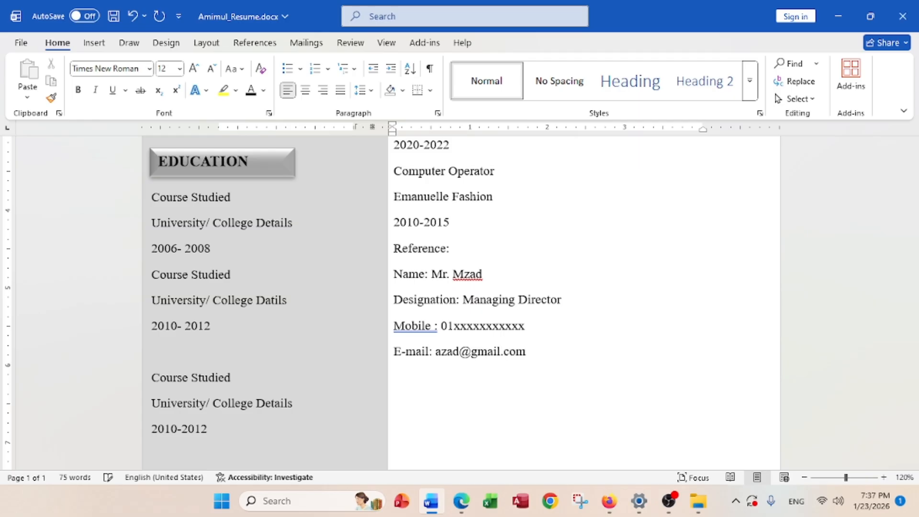
# Remove the space before the Mobile colon and ignore the flagged reference name
pyautogui.click(436, 327)
pyautogui.press('BackSpace')
pyautogui.rightClick(477, 283)
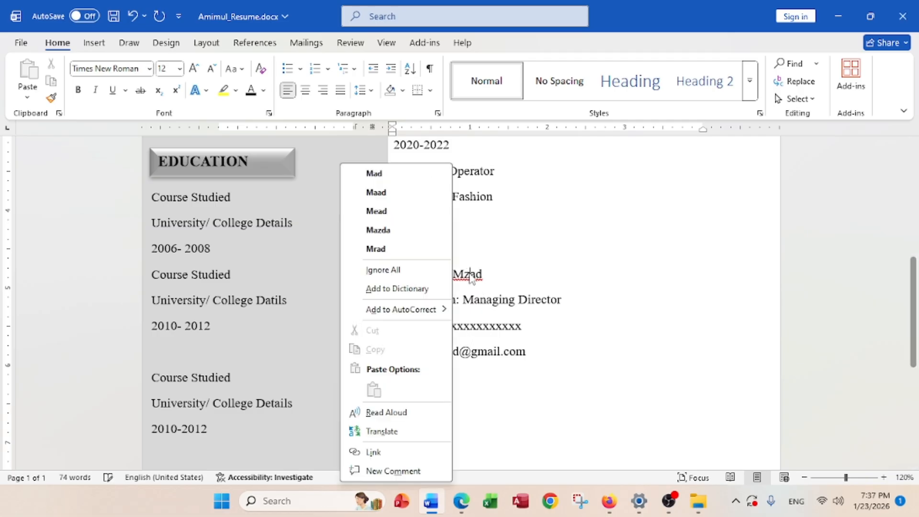
pyautogui.click(408, 269)
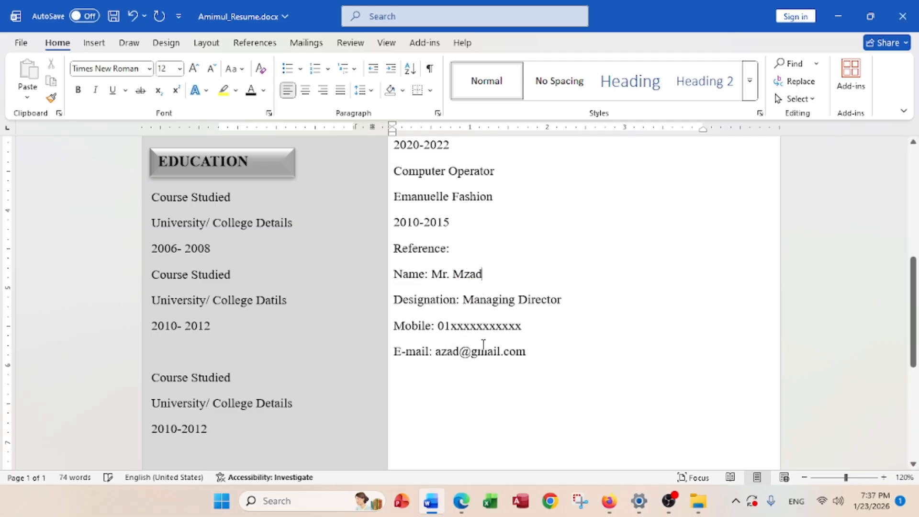
pyautogui.scroll(5, 483, 344)
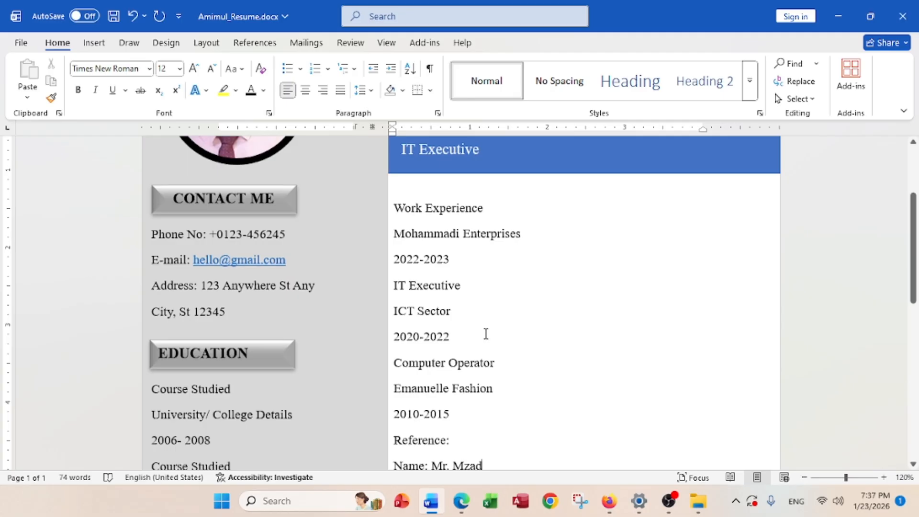
pyautogui.scroll(-3, 471, 268)
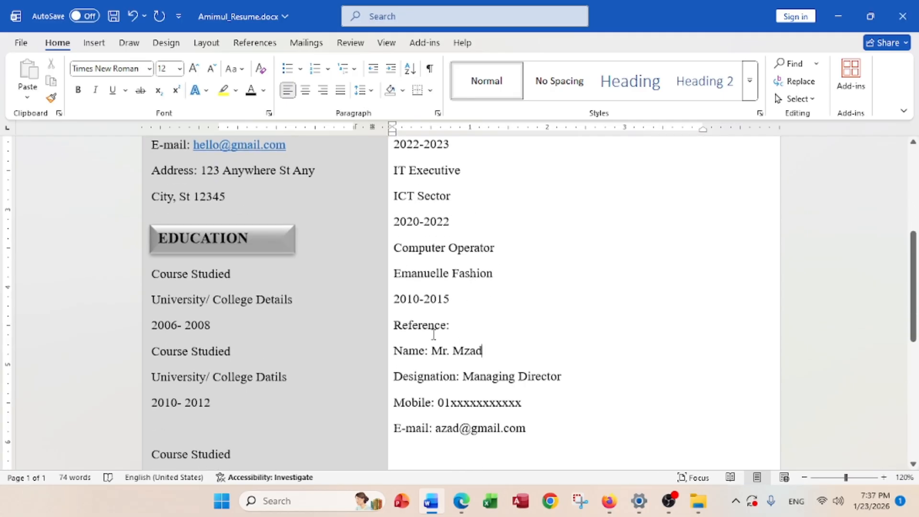
pyautogui.scroll(4, 436, 349)
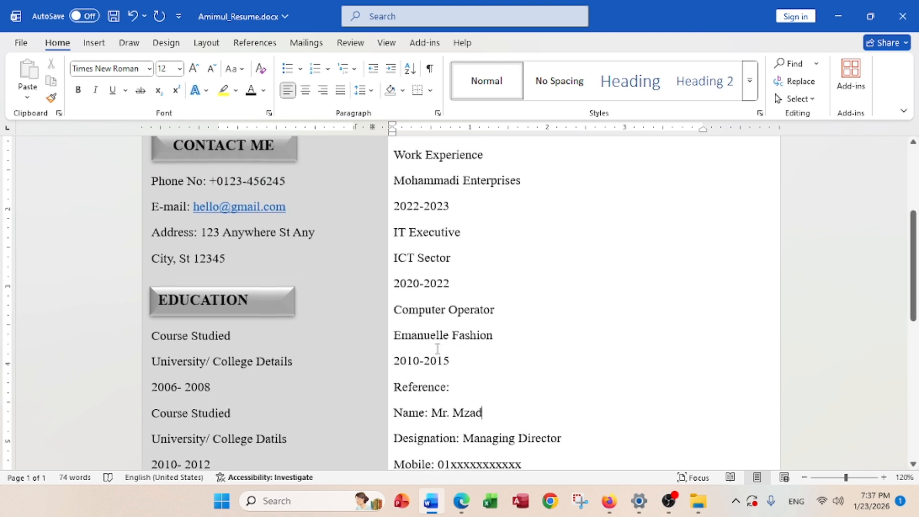
pyautogui.scroll(-1, 439, 349)
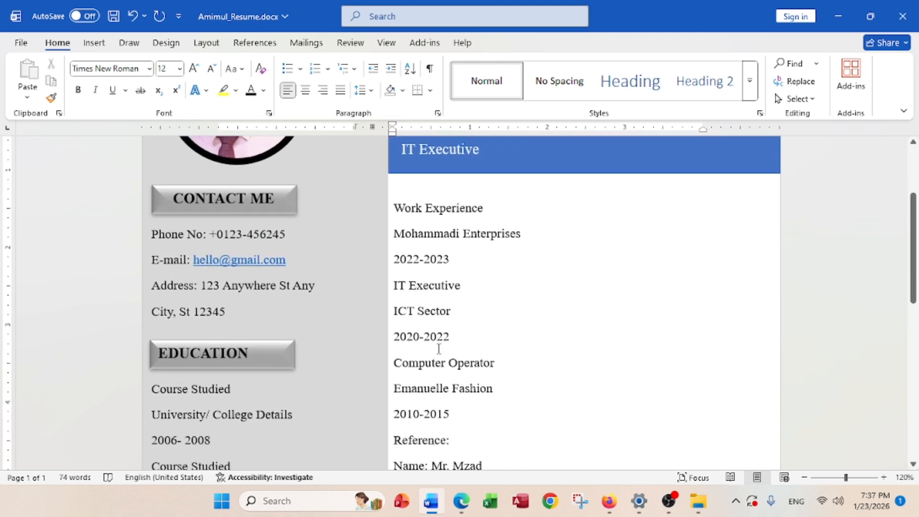
# Drag the gray column shape's edge left to narrow the sidebar, then select the Work Experience heading
pyautogui.click(377, 278)
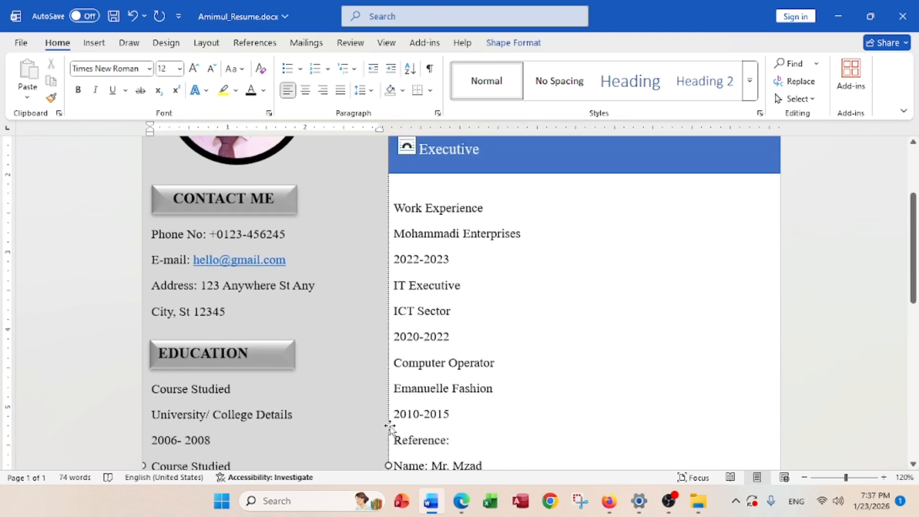
pyautogui.moveTo(389, 464); pyautogui.dragTo(369, 461)
pyautogui.scroll(-1, 434, 280)
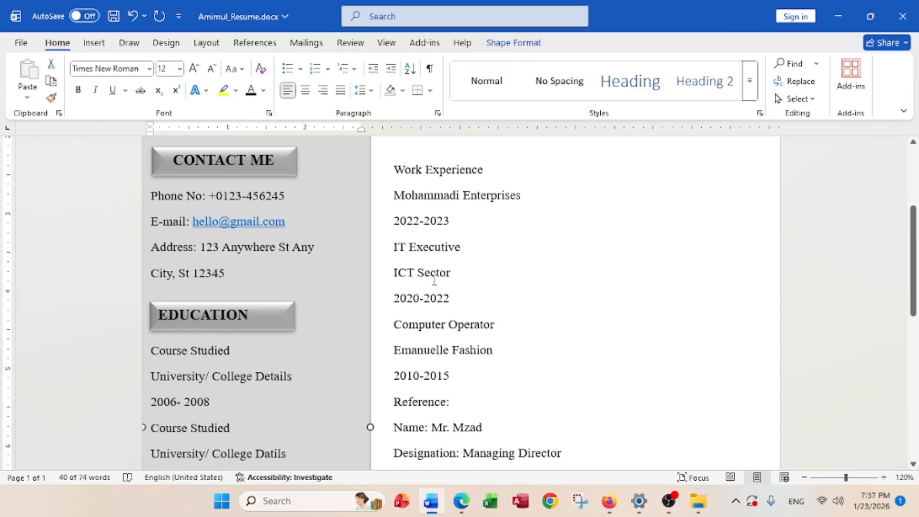
pyautogui.scroll(1, 441, 290)
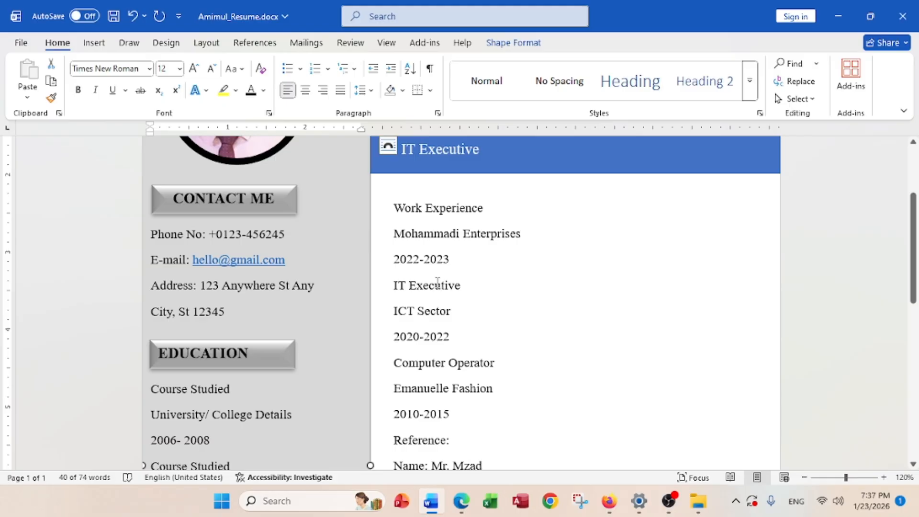
pyautogui.moveTo(487, 211); pyautogui.dragTo(393, 211)
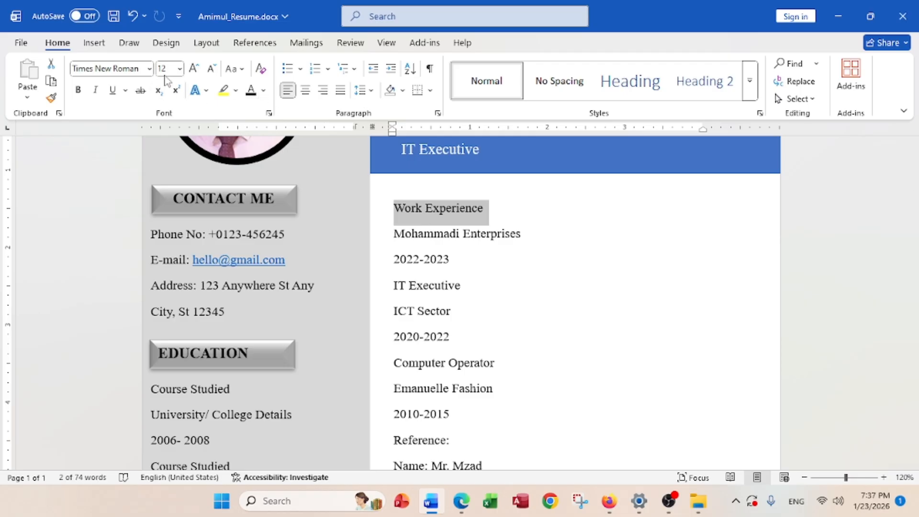
# Make the Work Experience heading 14 pt bold
pyautogui.click(179, 69)
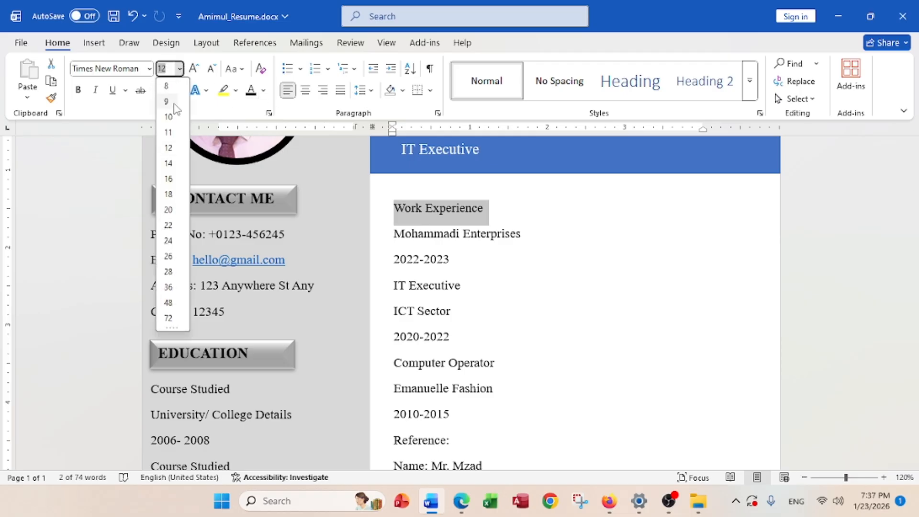
pyautogui.click(167, 163)
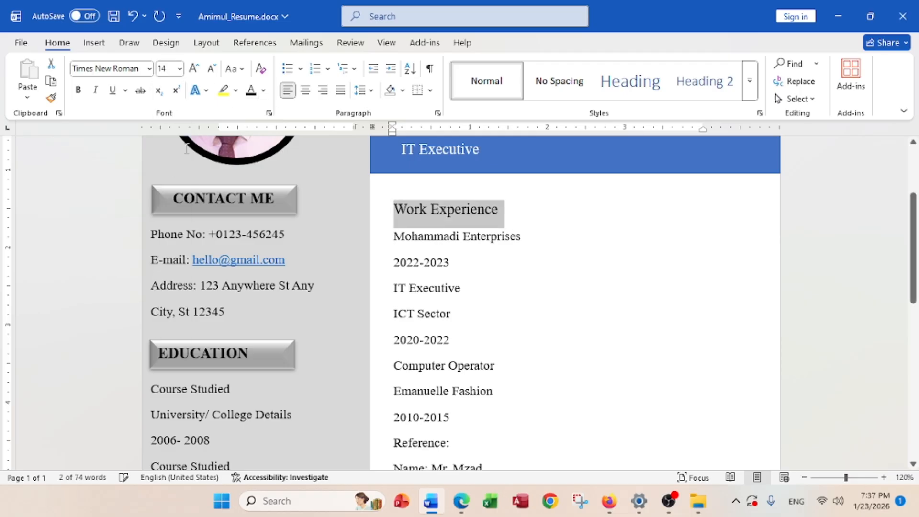
pyautogui.click(77, 91)
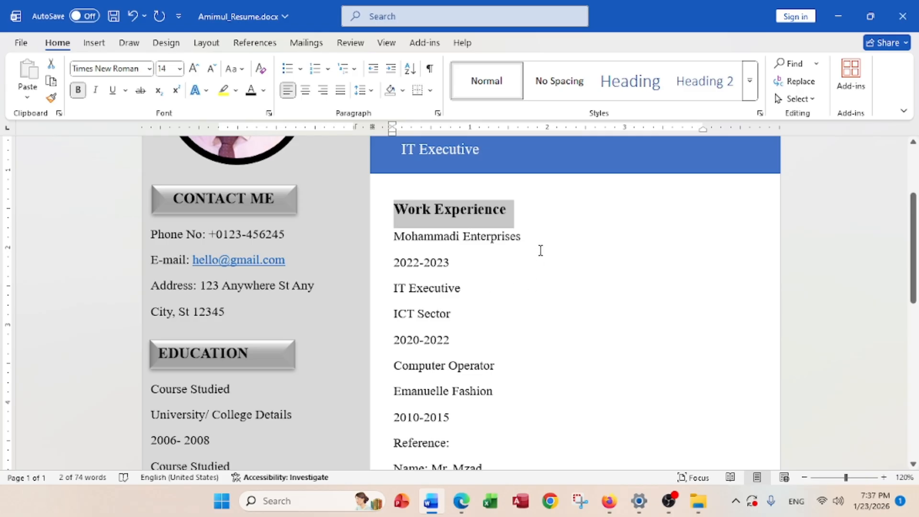
# Draw a dark grey horizontal line from after Work Experience to the column's right edge
pyautogui.click(532, 226)
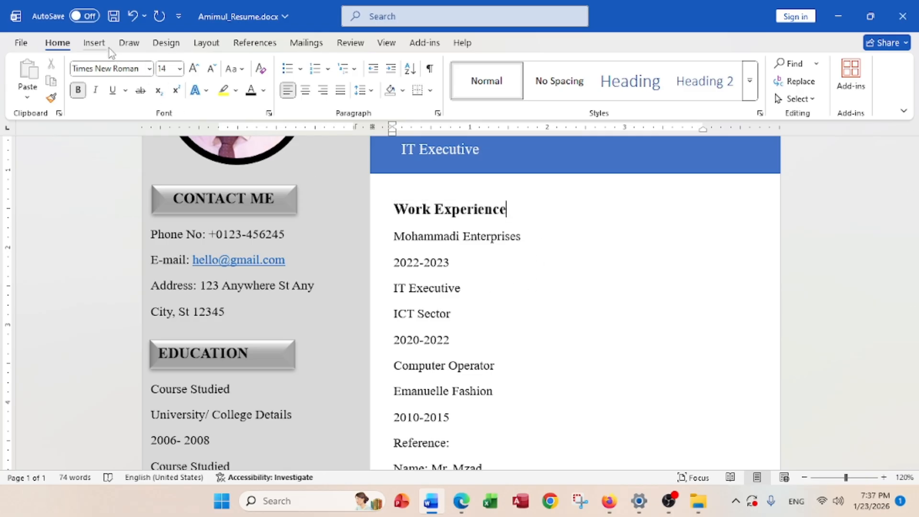
pyautogui.click(94, 43)
pyautogui.click(204, 64)
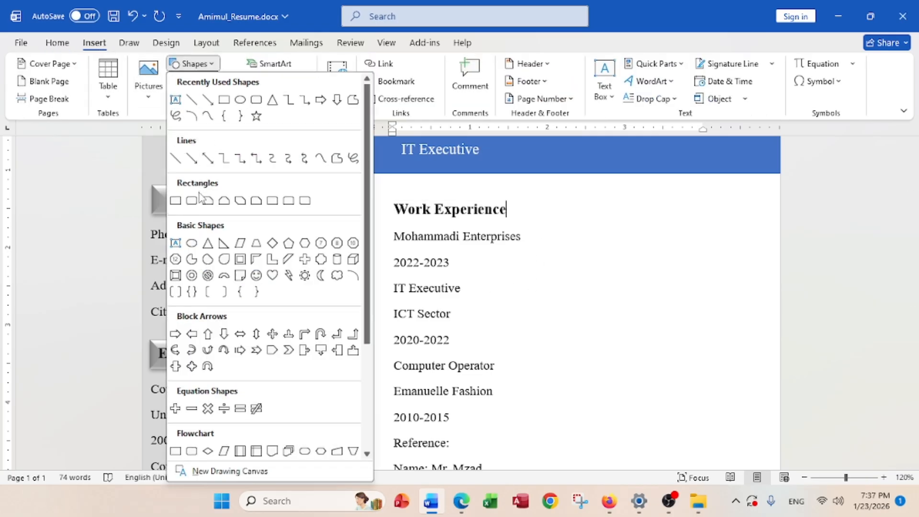
pyautogui.click(181, 162)
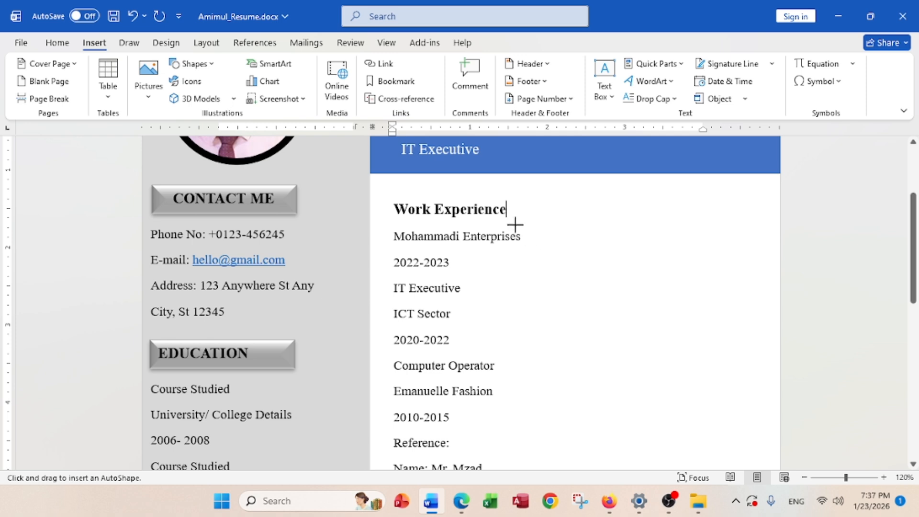
pyautogui.moveTo(510, 216); pyautogui.dragTo(779, 214)
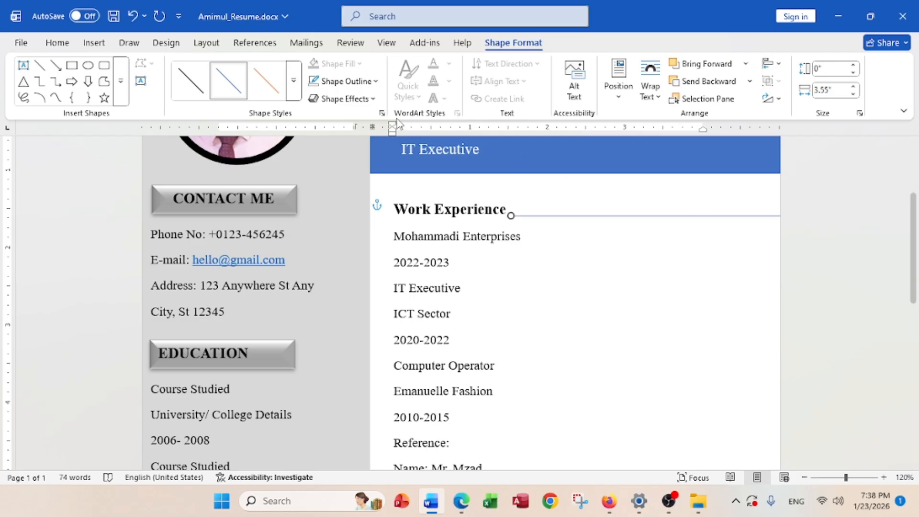
pyautogui.click(340, 82)
pyautogui.click(335, 147)
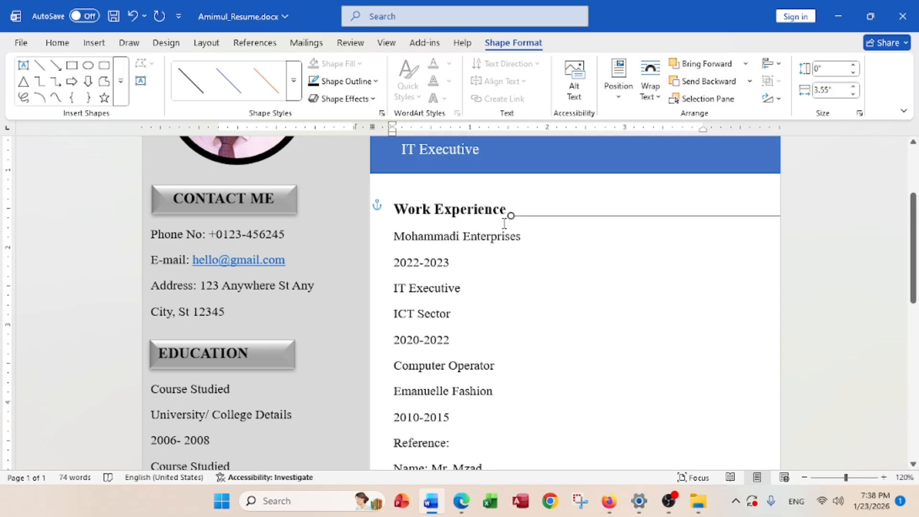
pyautogui.click(395, 234)
# Add a 'Senior IT Executive' title above Mohammadi Enterprises, bold with a round bullet
pyautogui.press('Return')
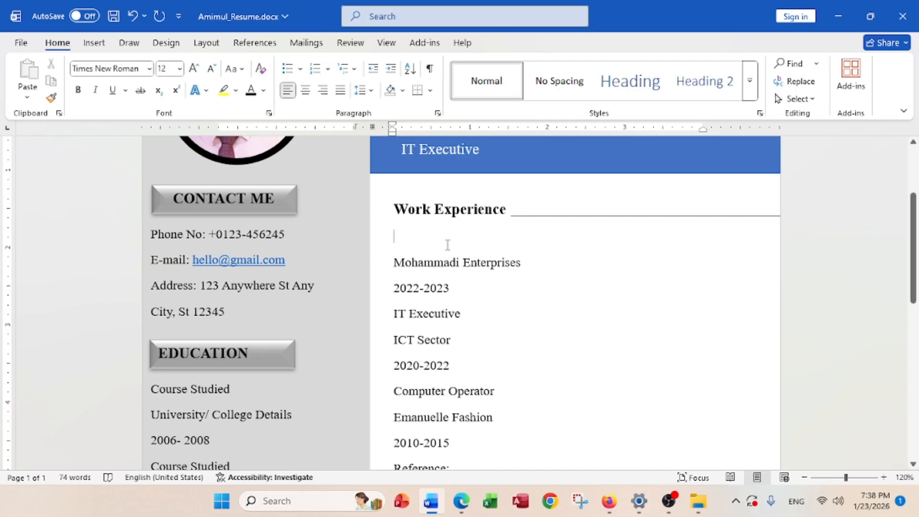
pyautogui.write('Seni')
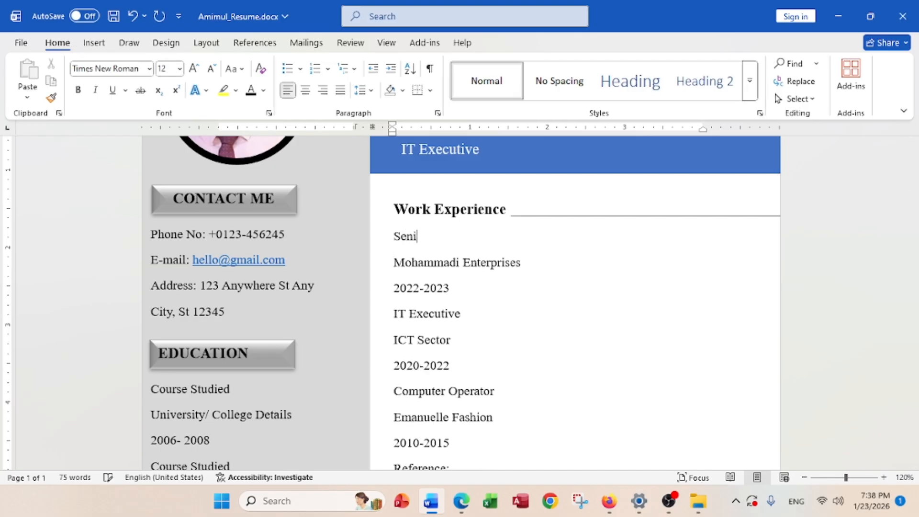
pyautogui.write('or IT Executive')
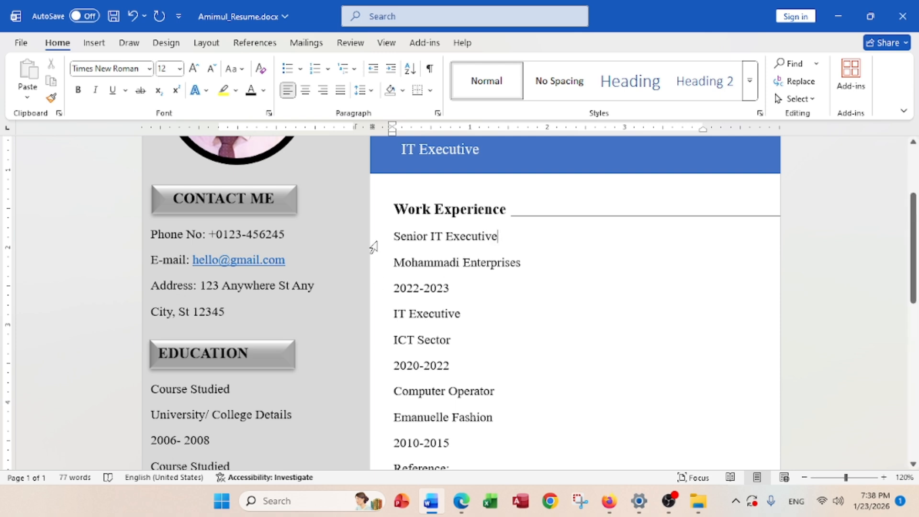
pyautogui.moveTo(498, 234); pyautogui.dragTo(393, 237)
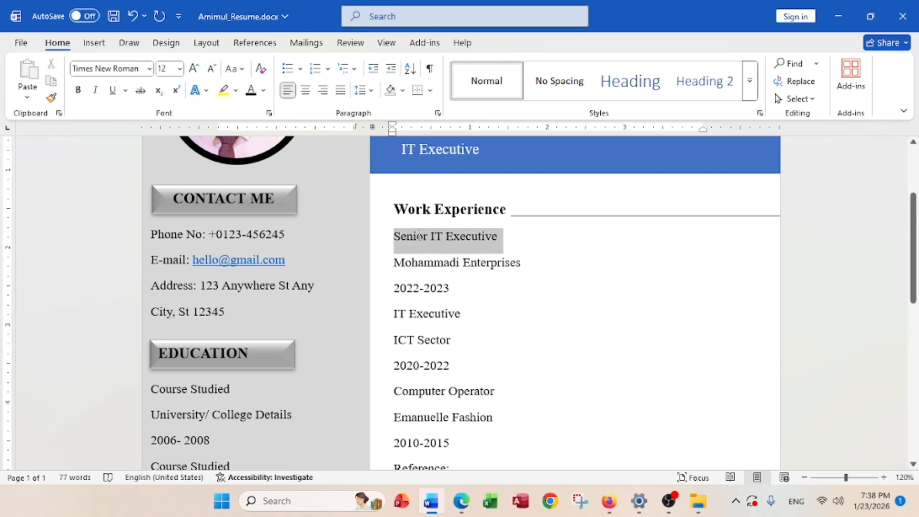
pyautogui.click(300, 69)
pyautogui.click(297, 116)
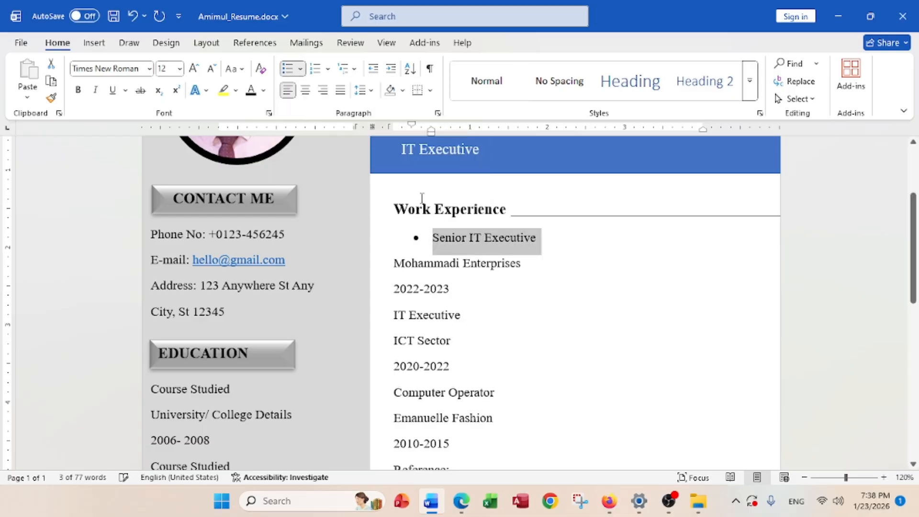
pyautogui.click(78, 90)
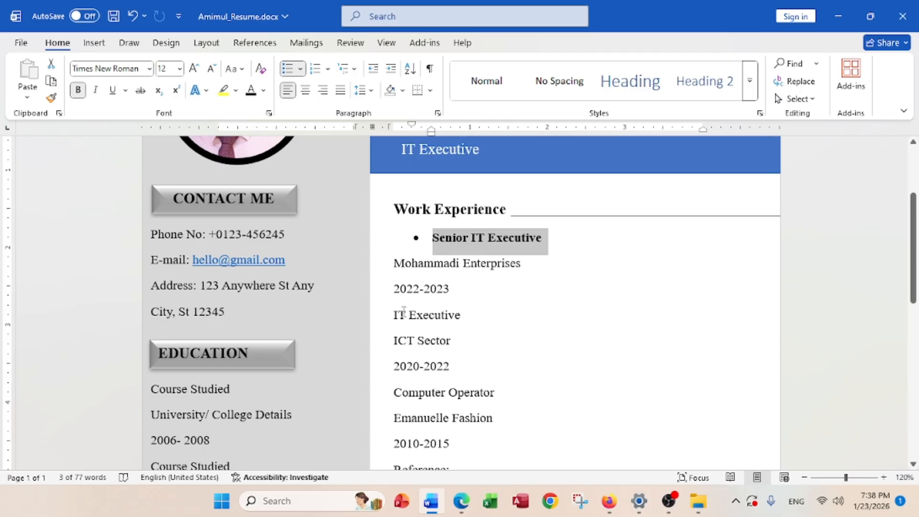
# Add a blank line after 2022-2023 and make IT Executive bold with a round bullet
pyautogui.click(454, 298)
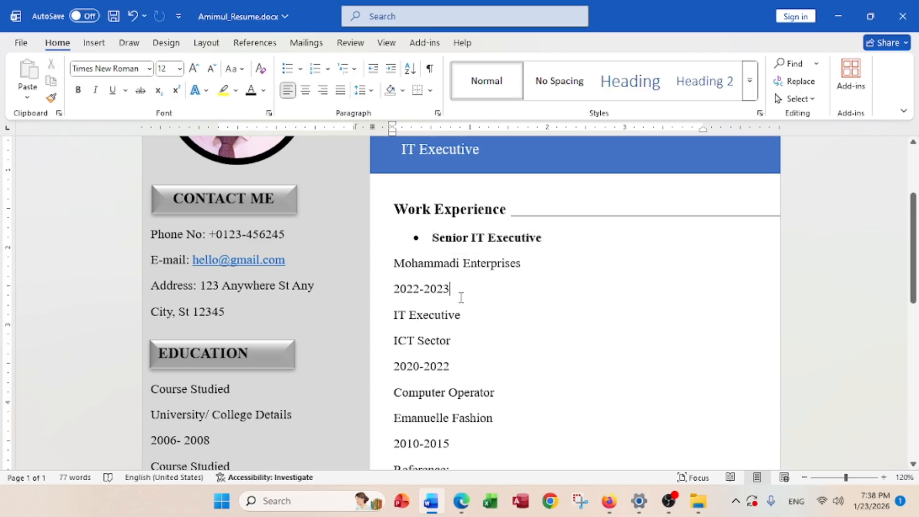
pyautogui.press('Return')
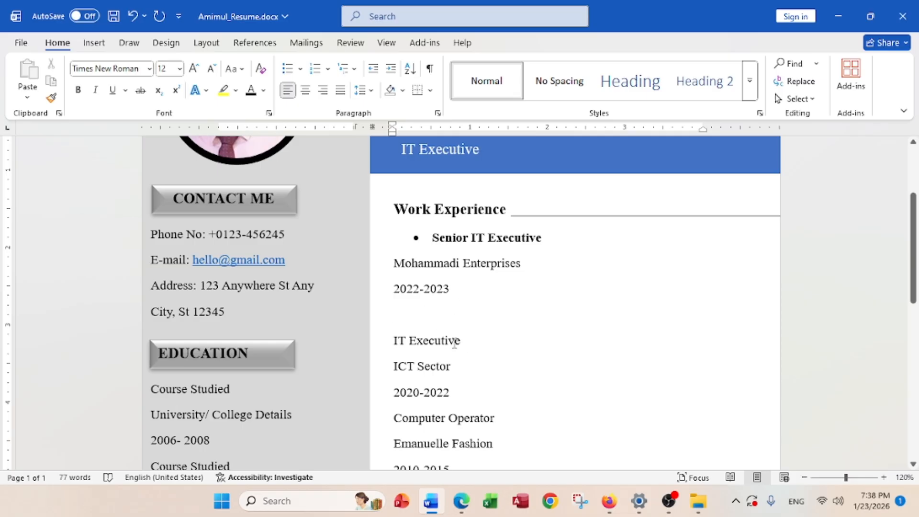
pyautogui.click(378, 344)
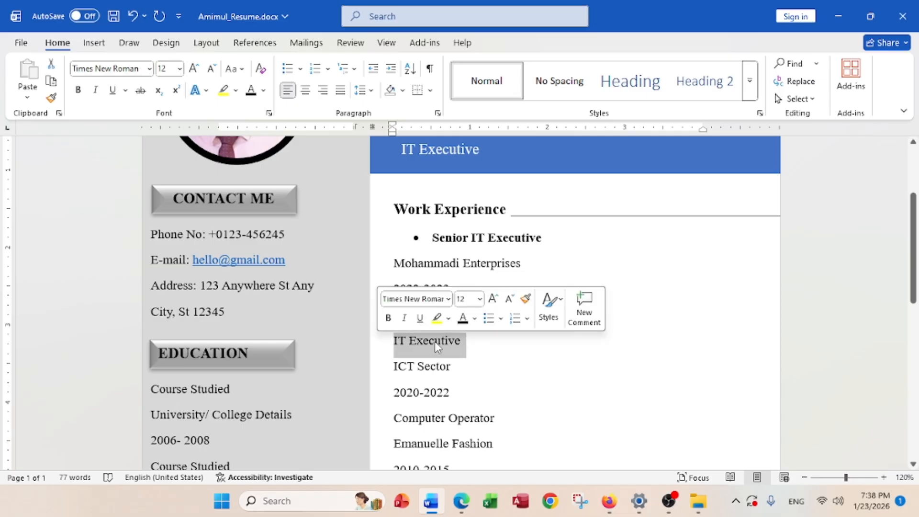
pyautogui.click(77, 91)
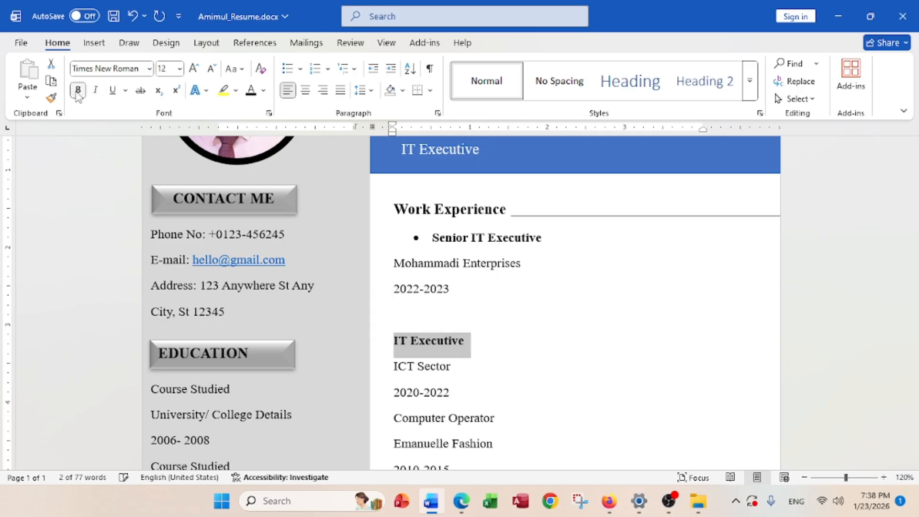
pyautogui.click(299, 68)
pyautogui.click(297, 115)
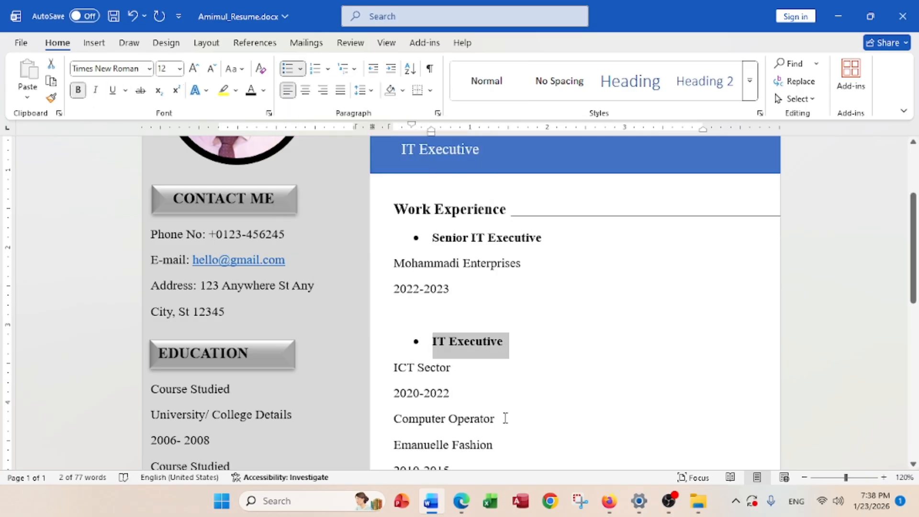
# Make Computer Operator bold with a round bullet
pyautogui.scroll(-1, 504, 417)
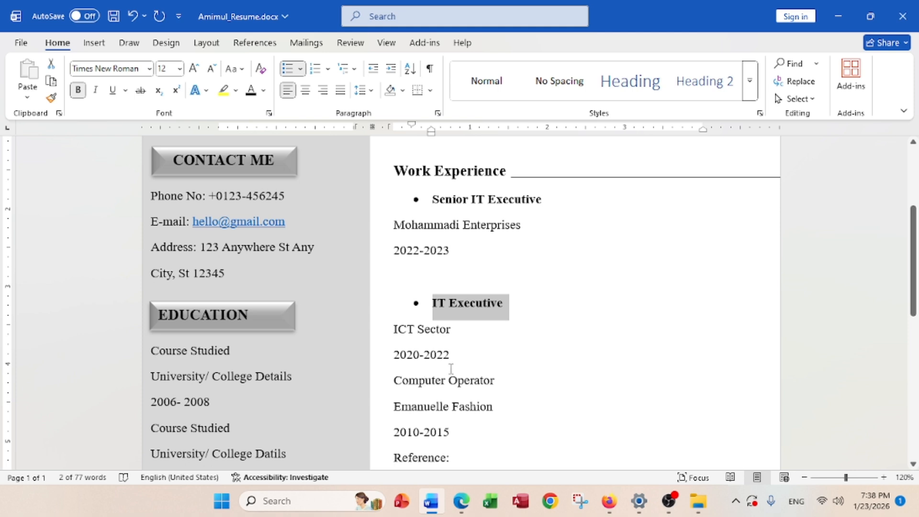
pyautogui.scroll(-1, 455, 365)
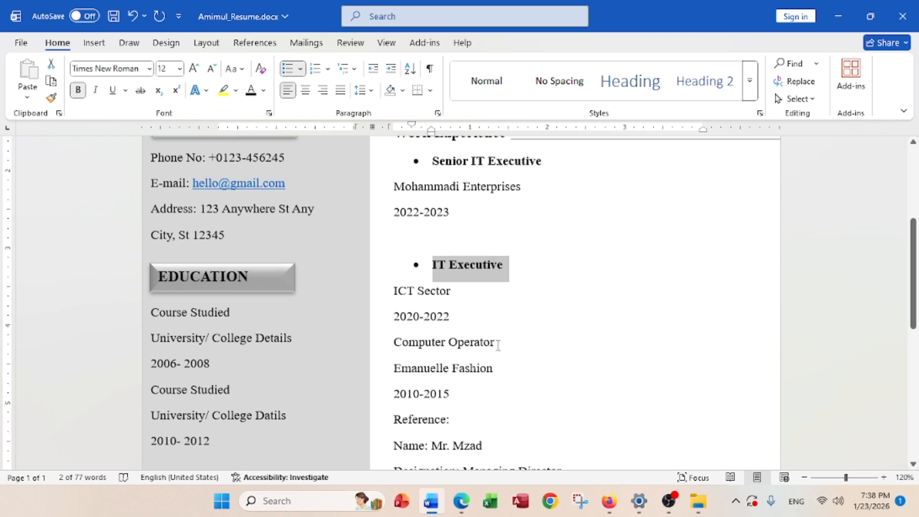
pyautogui.moveTo(497, 344); pyautogui.dragTo(371, 345)
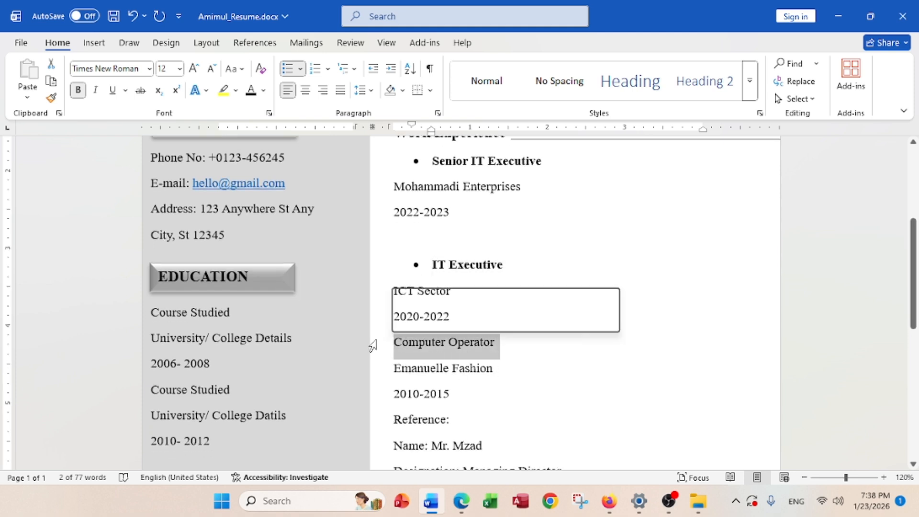
pyautogui.click(78, 90)
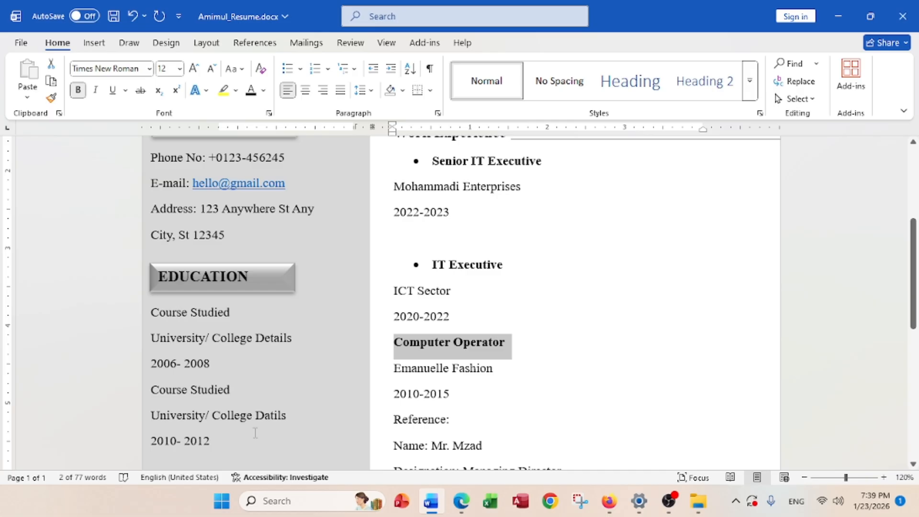
pyautogui.click(300, 68)
pyautogui.click(302, 116)
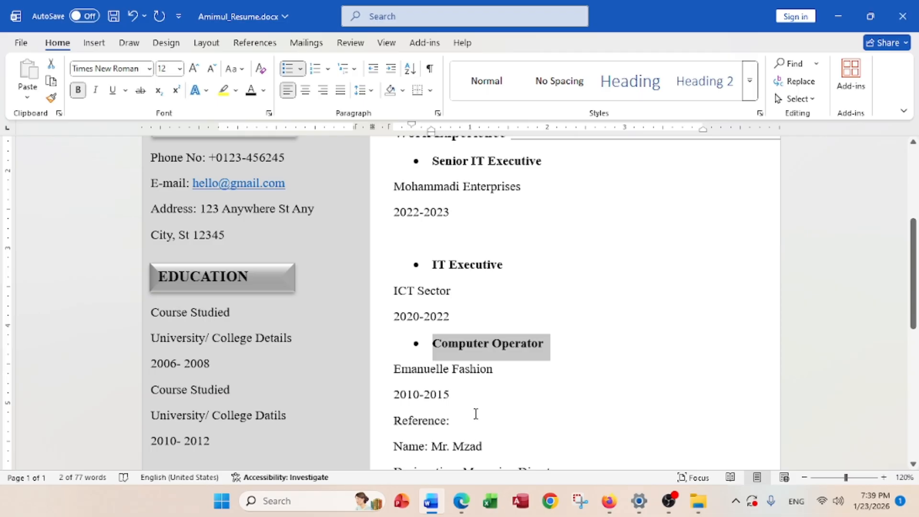
# Add a blank line after 2010-2015, separating it from the Reference block
pyautogui.scroll(-3, 476, 413)
pyautogui.scroll(3, 476, 416)
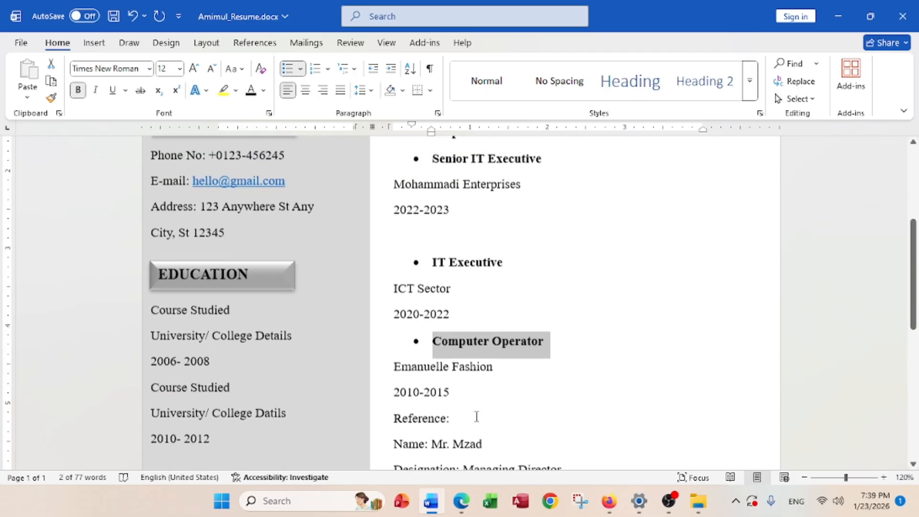
pyautogui.scroll(2, 476, 416)
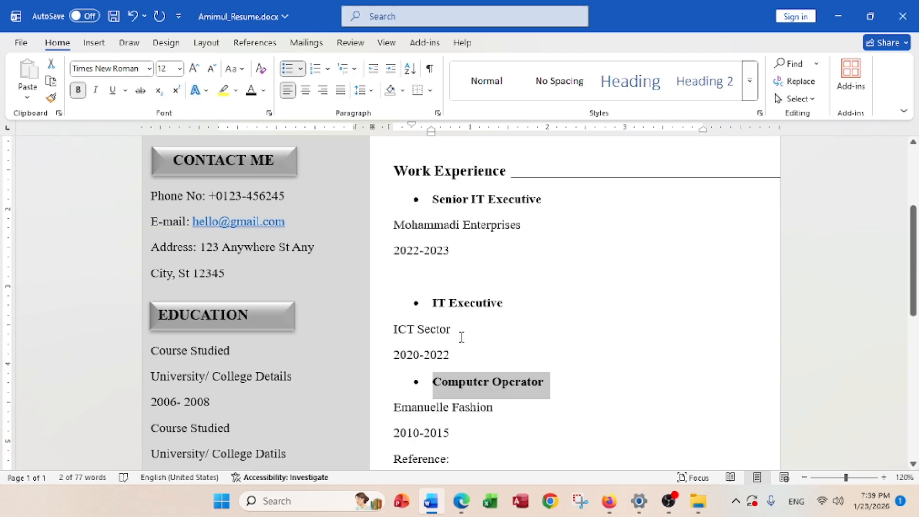
pyautogui.scroll(-4, 462, 337)
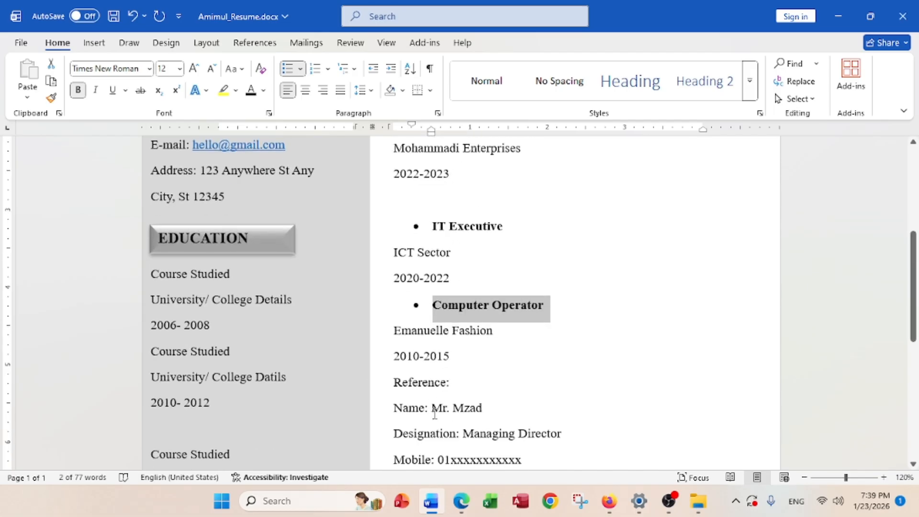
pyautogui.scroll(-3, 434, 412)
pyautogui.click(456, 287)
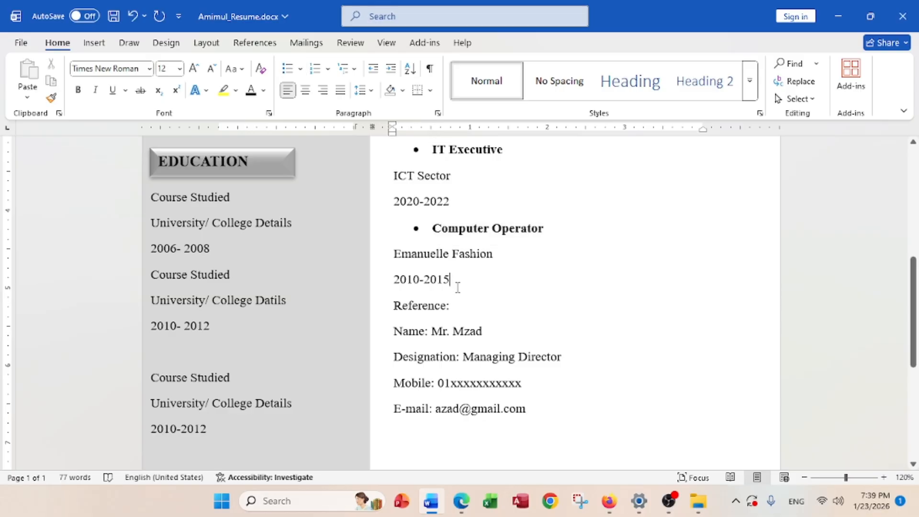
pyautogui.press('Return')
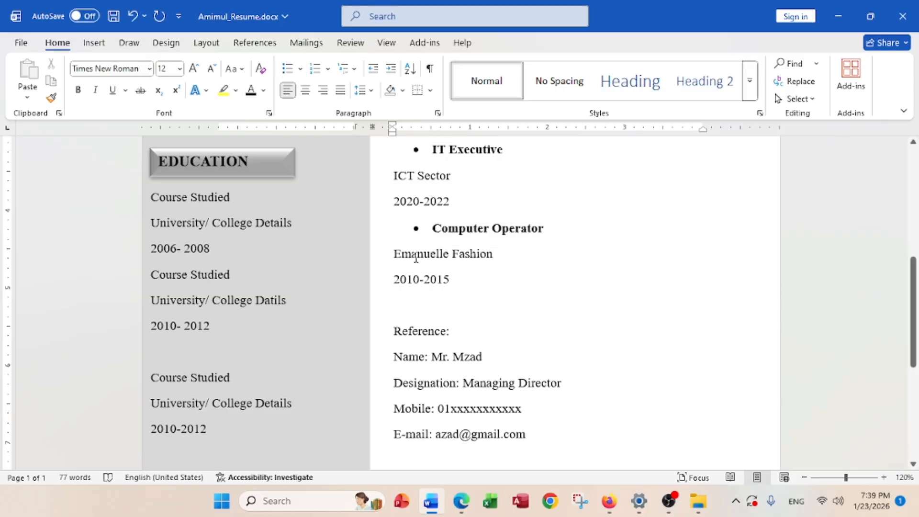
pyautogui.scroll(3, 457, 225)
# Indent Mohammadi Enterprises and 2022-2023 to align under the Senior IT Executive bullet
pyautogui.scroll(4, 456, 225)
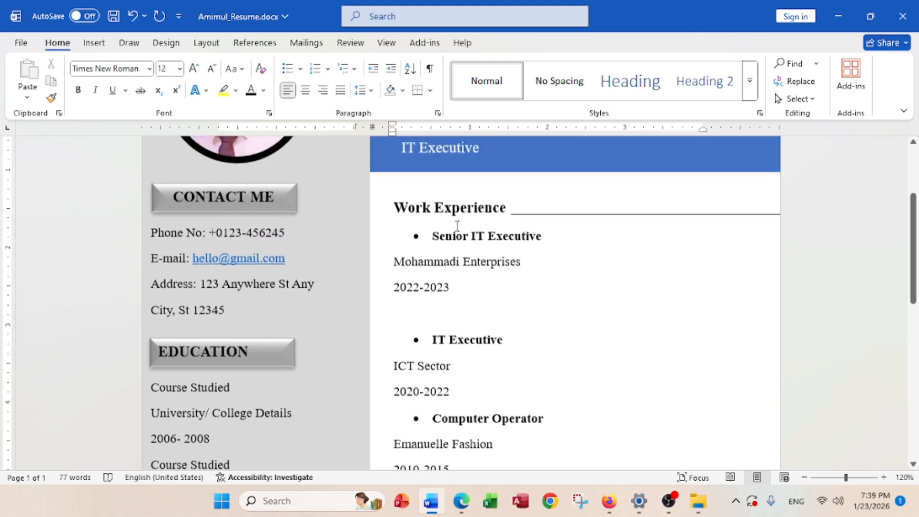
pyautogui.click(394, 263)
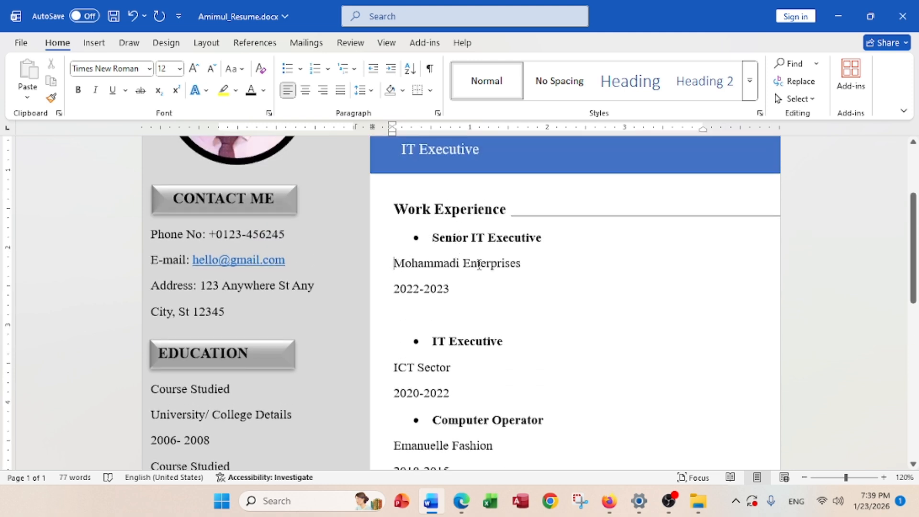
pyautogui.press('Tab')
pyautogui.press('Tab')
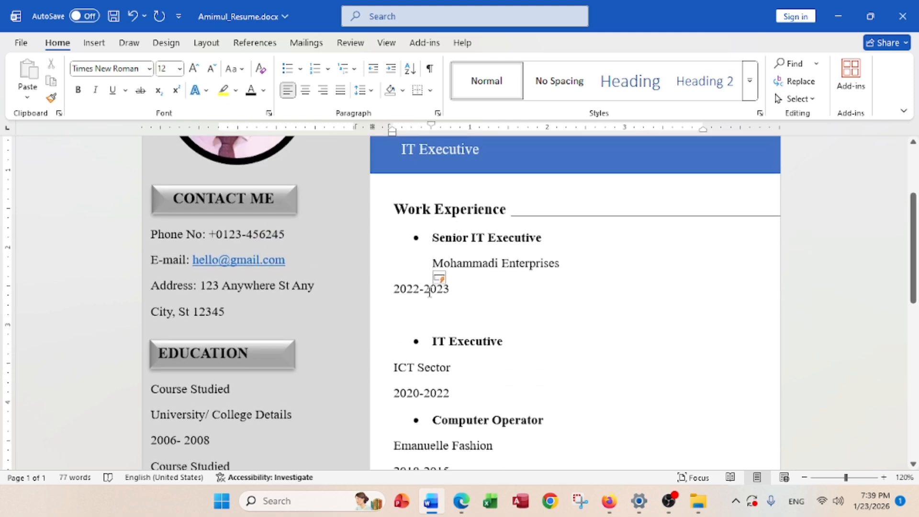
pyautogui.click(397, 287)
pyautogui.press('Tab')
pyautogui.press('Tab')
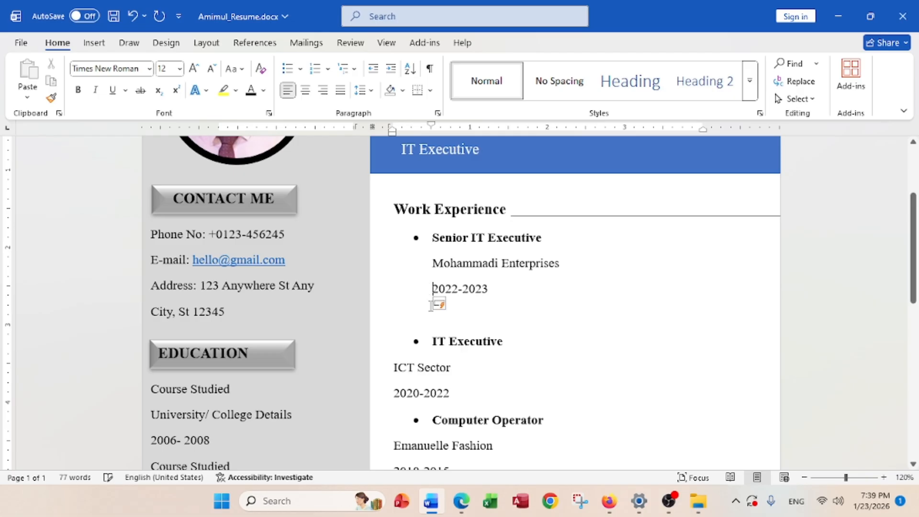
# Indent ICT Sector and 2020-2022 to align under the IT Executive bullet
pyautogui.scroll(-1, 434, 344)
pyautogui.scroll(-1, 435, 344)
pyautogui.click(394, 292)
pyautogui.press('Tab')
pyautogui.press('Tab')
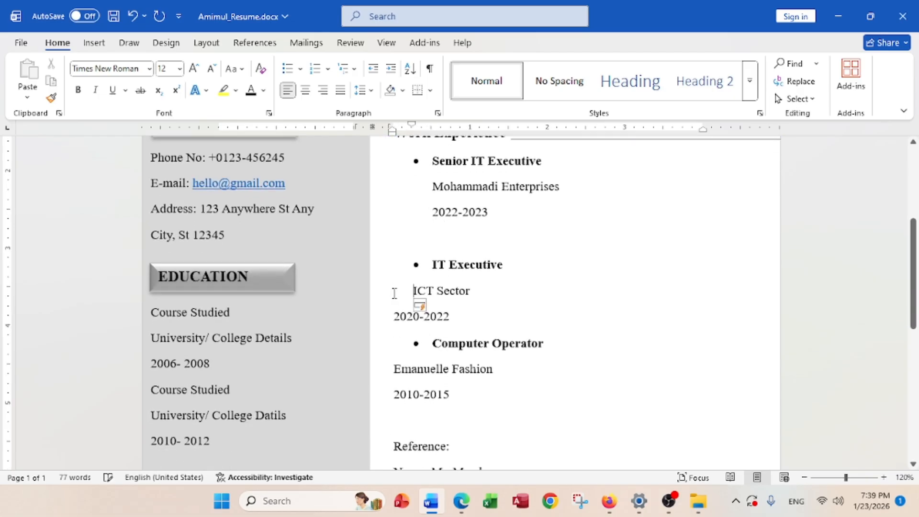
pyautogui.click(393, 317)
pyautogui.press('Tab')
pyautogui.press('Tab')
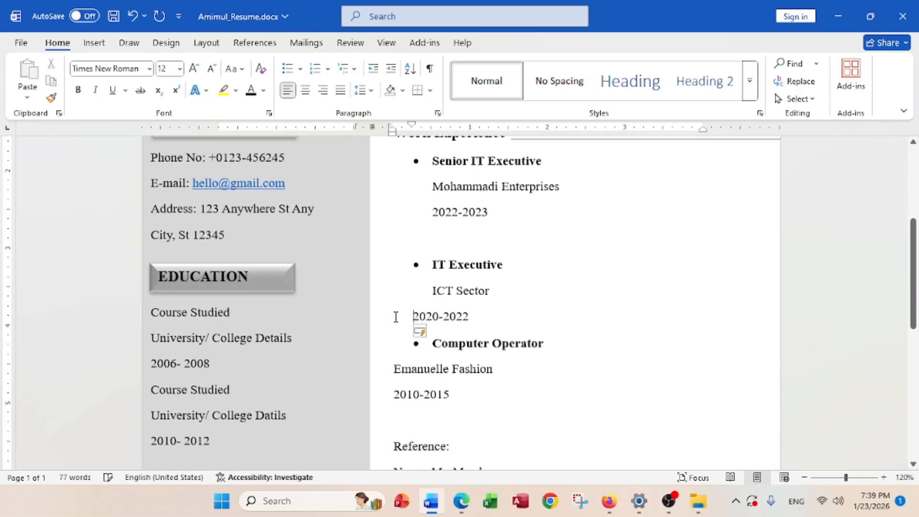
# Indent Emanuelle Fashion and 2010-2015 to align under the Computer Operator bullet
pyautogui.scroll(-2, 425, 329)
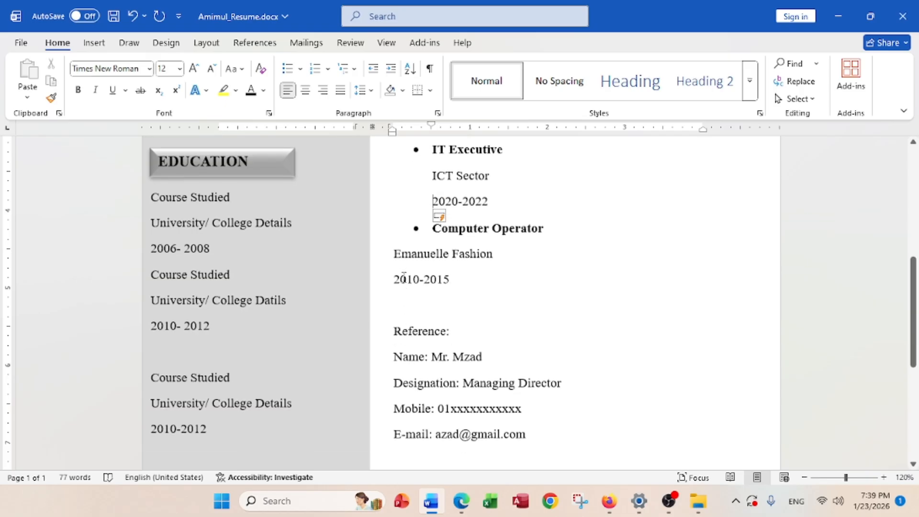
pyautogui.click(393, 256)
pyautogui.press('Tab')
pyautogui.press('Tab')
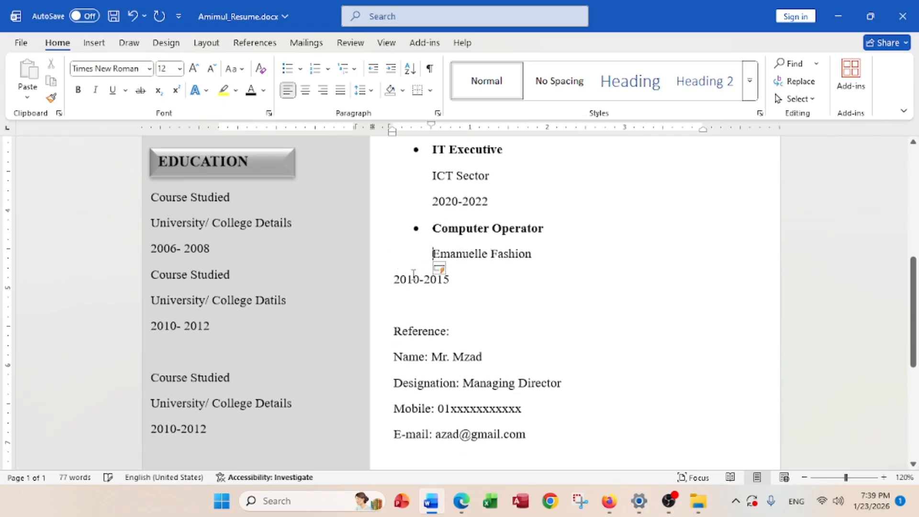
pyautogui.click(393, 280)
pyautogui.press('Tab')
pyautogui.press('Tab')
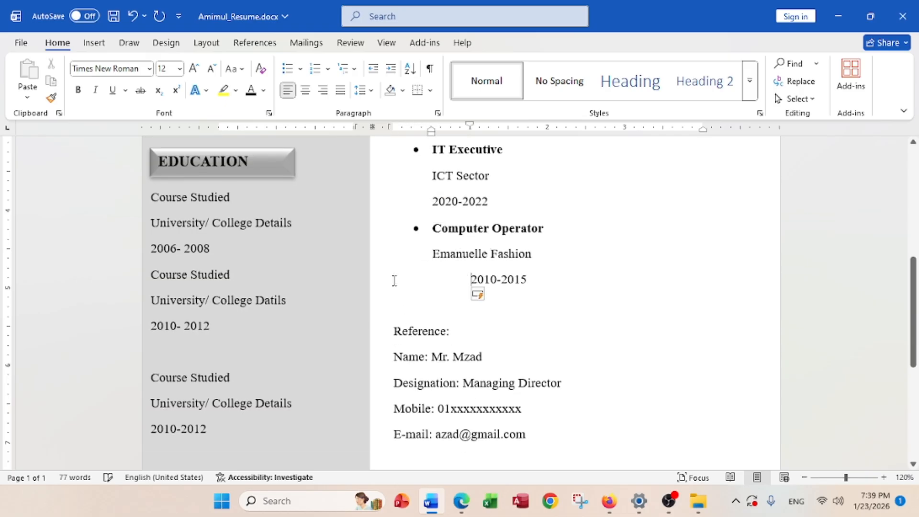
pyautogui.press('BackSpace')
pyautogui.scroll(-3, 536, 305)
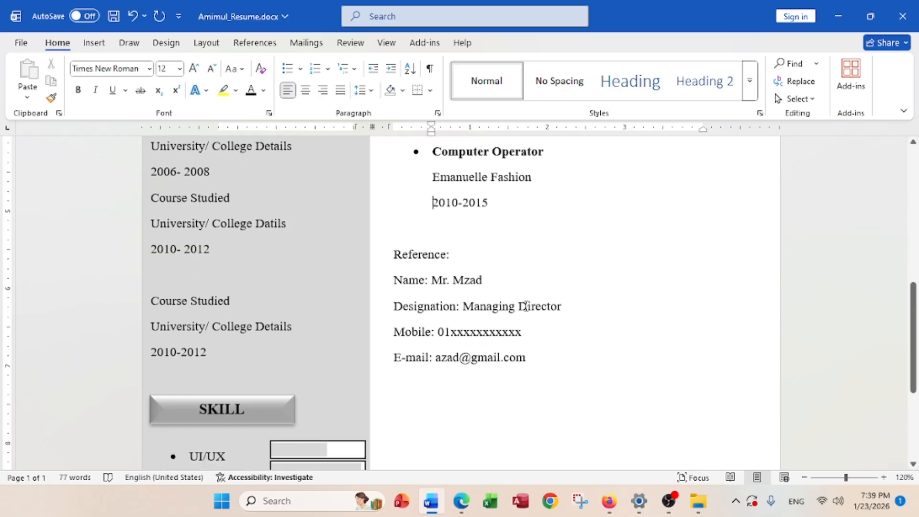
pyautogui.click(446, 281)
# Make 'Reference:' 14 pt bold with black shading, and insert a blank line before the Name line
pyautogui.moveTo(454, 257); pyautogui.dragTo(393, 256)
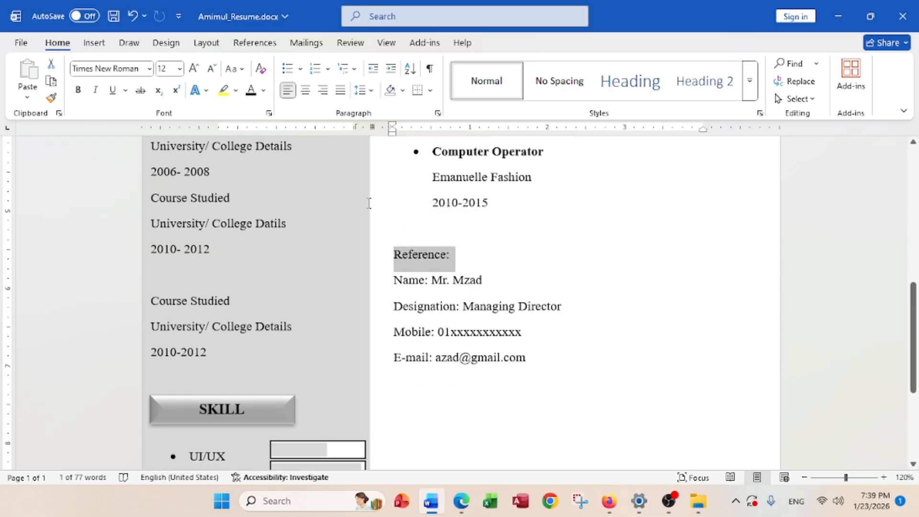
pyautogui.click(179, 68)
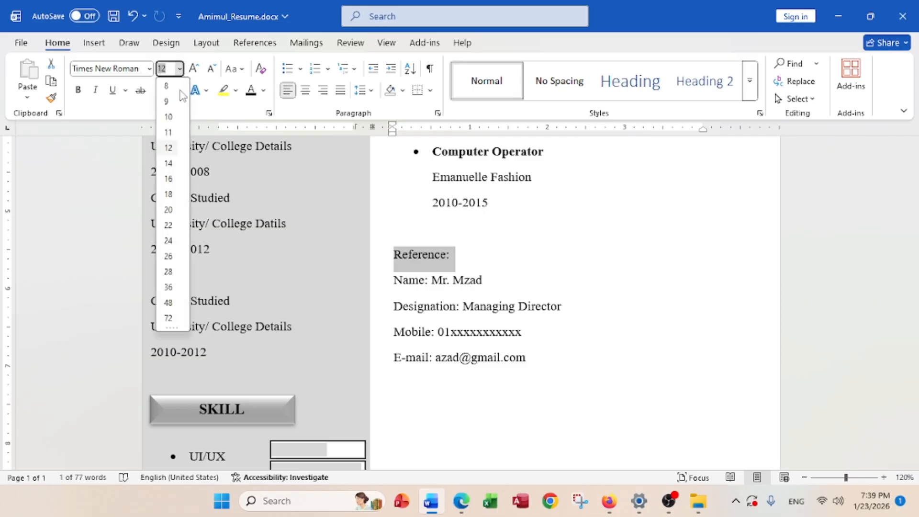
pyautogui.click(168, 163)
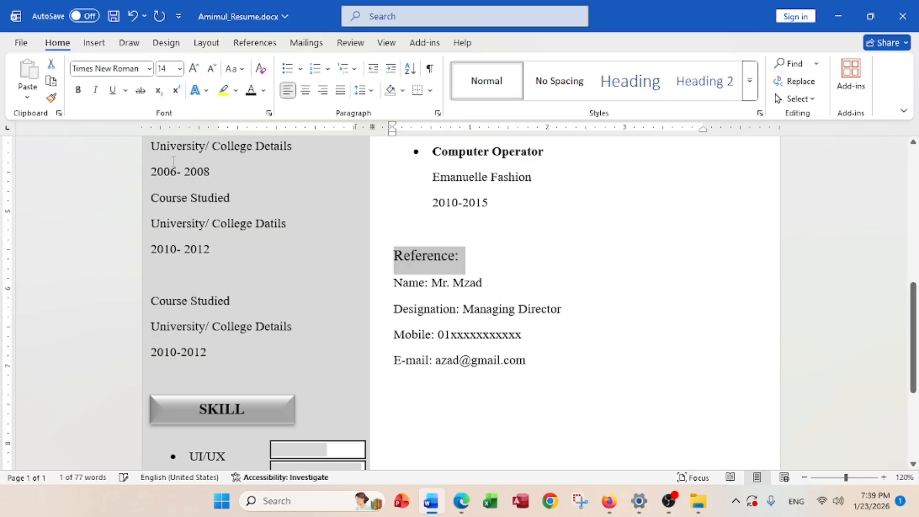
pyautogui.click(78, 90)
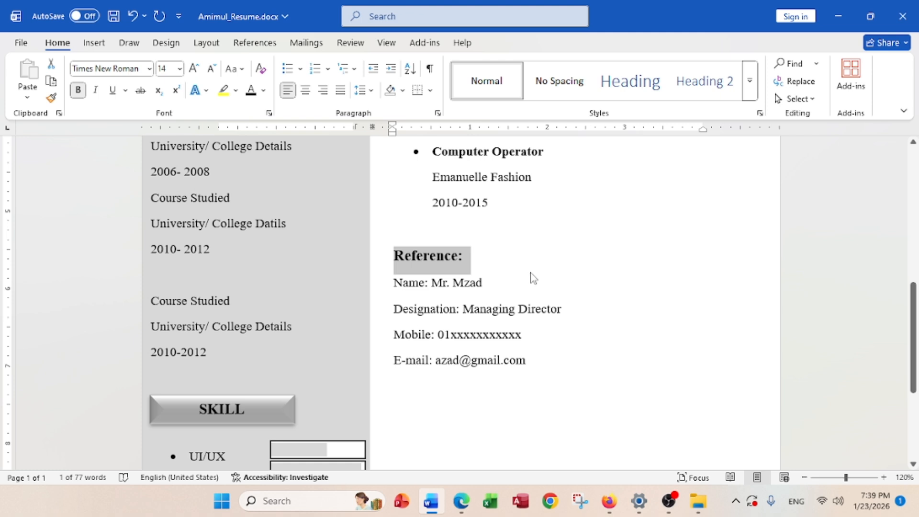
pyautogui.click(402, 90)
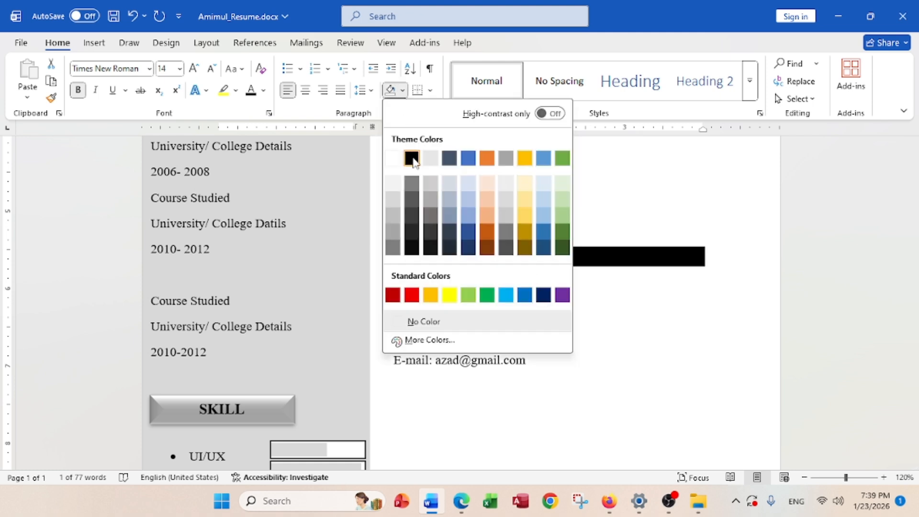
pyautogui.click(411, 159)
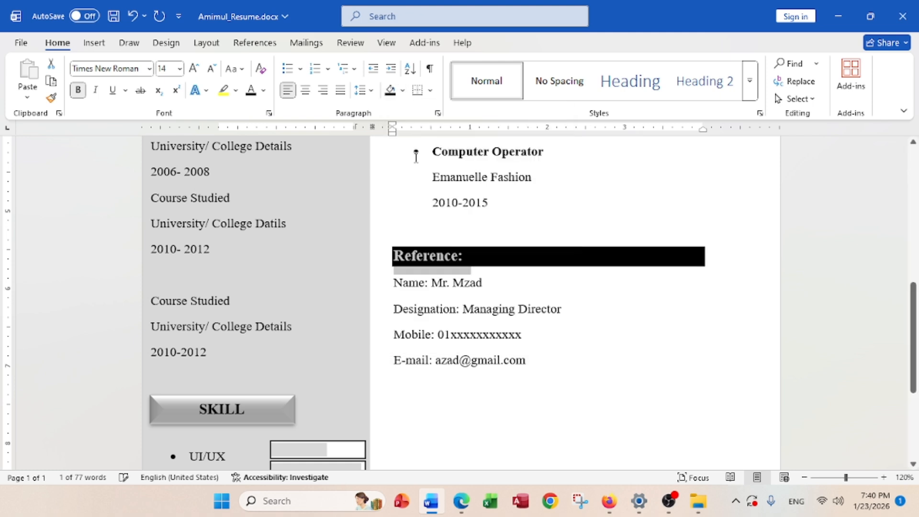
pyautogui.click(560, 275)
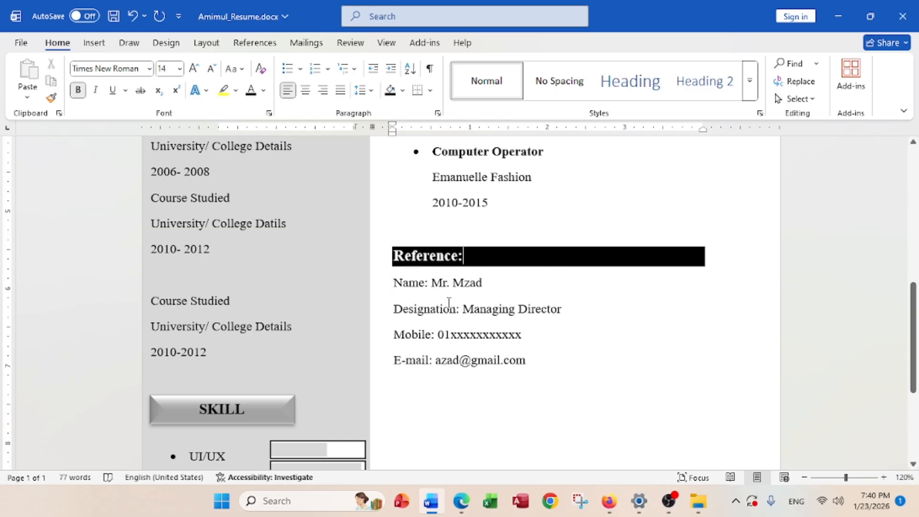
pyautogui.click(395, 280)
pyautogui.press('Return')
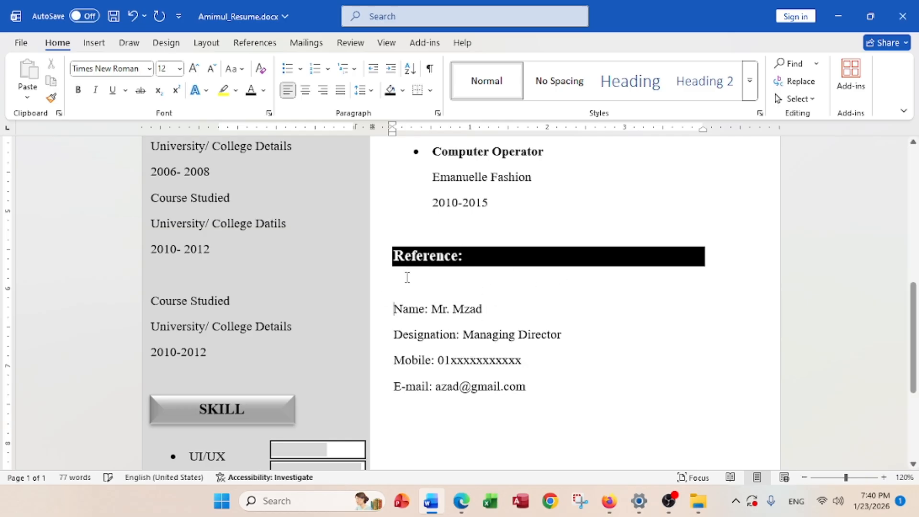
# Scroll through the page to review the two-column resume
pyautogui.scroll(-1, 486, 288)
pyautogui.scroll(-3, 500, 303)
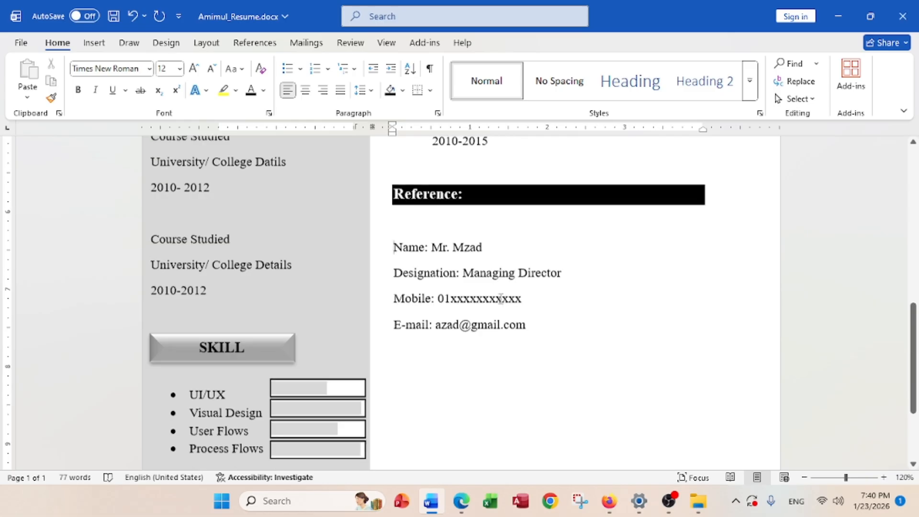
pyautogui.scroll(3, 478, 312)
pyautogui.scroll(-3, 474, 314)
pyautogui.scroll(-1, 472, 314)
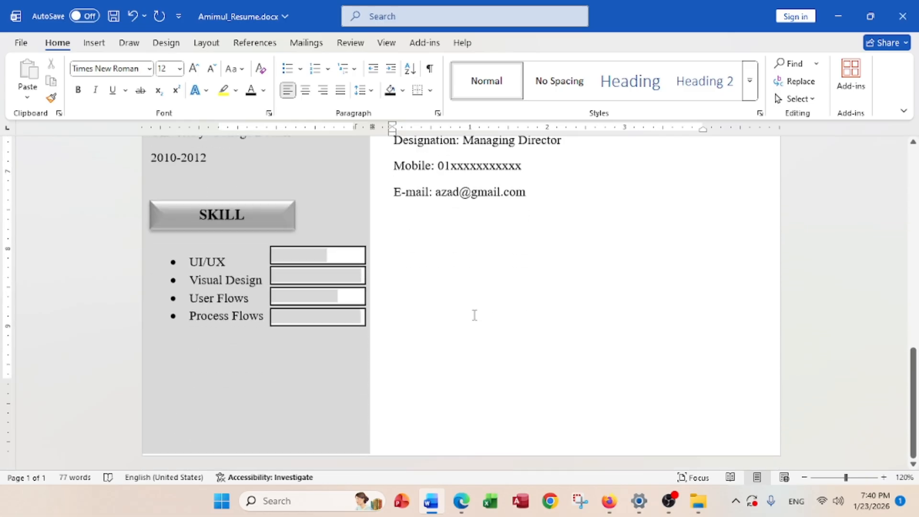
pyautogui.scroll(8, 474, 314)
pyautogui.keyDown('ctrl'); pyautogui.scroll(-7, 476, 314); pyautogui.keyUp('ctrl')
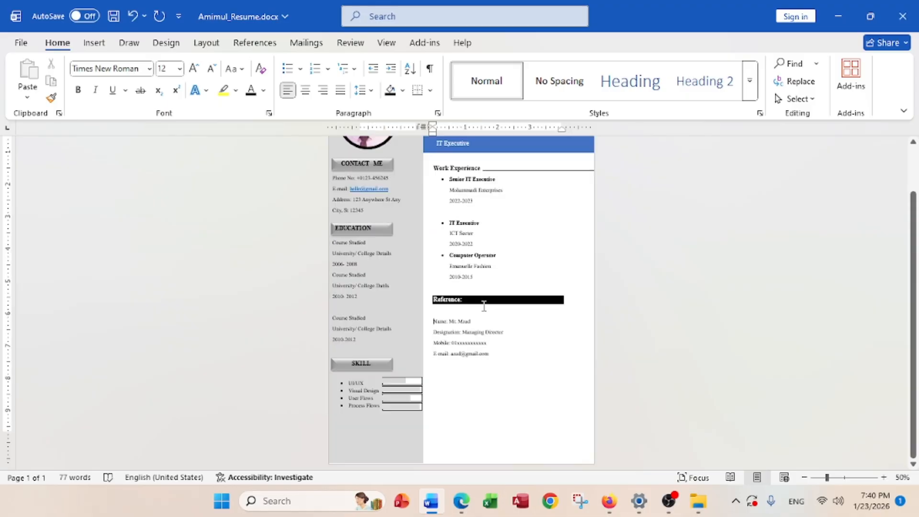
pyautogui.keyDown('ctrl'); pyautogui.scroll(1, 484, 306); pyautogui.keyUp('ctrl')
pyautogui.scroll(3, 481, 303)
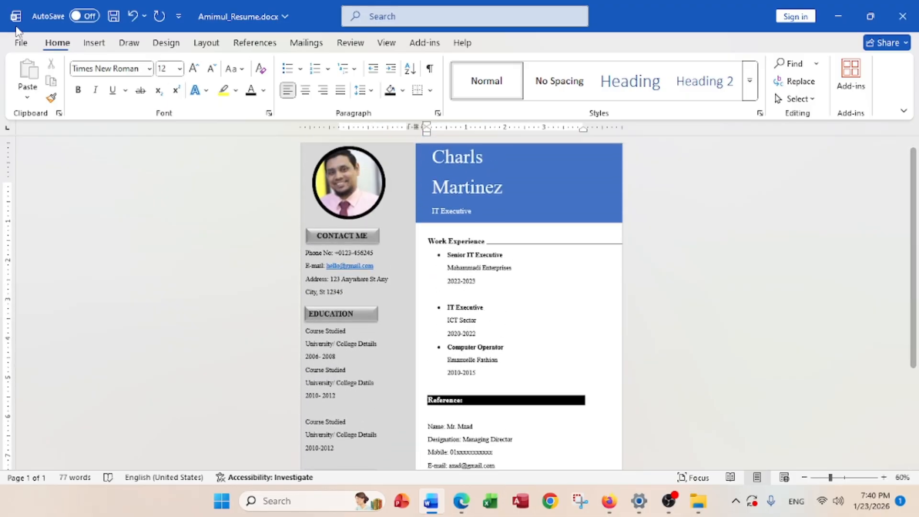
# Collapse the ribbon and look over the finished resume
pyautogui.doubleClick(56, 44)
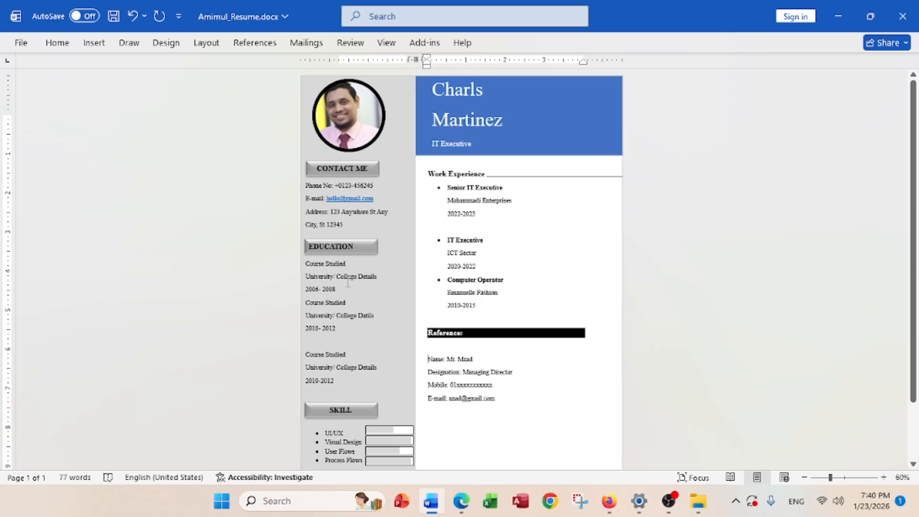
pyautogui.scroll(-2, 348, 283)
pyautogui.scroll(1, 351, 275)
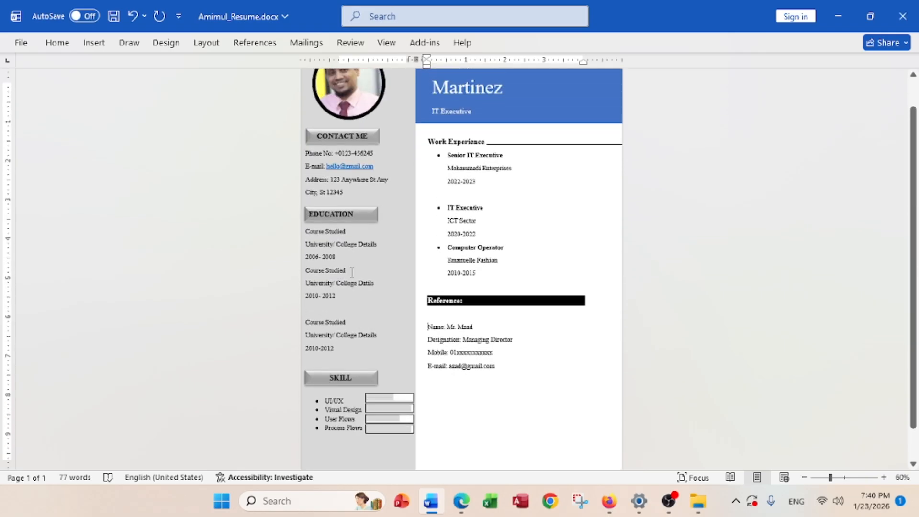
pyautogui.scroll(1, 352, 183)
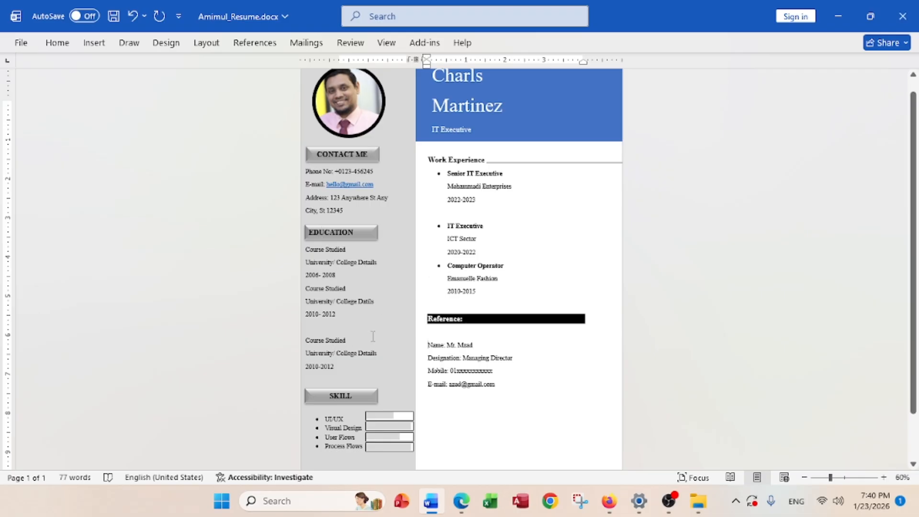
pyautogui.scroll(-1, 505, 326)
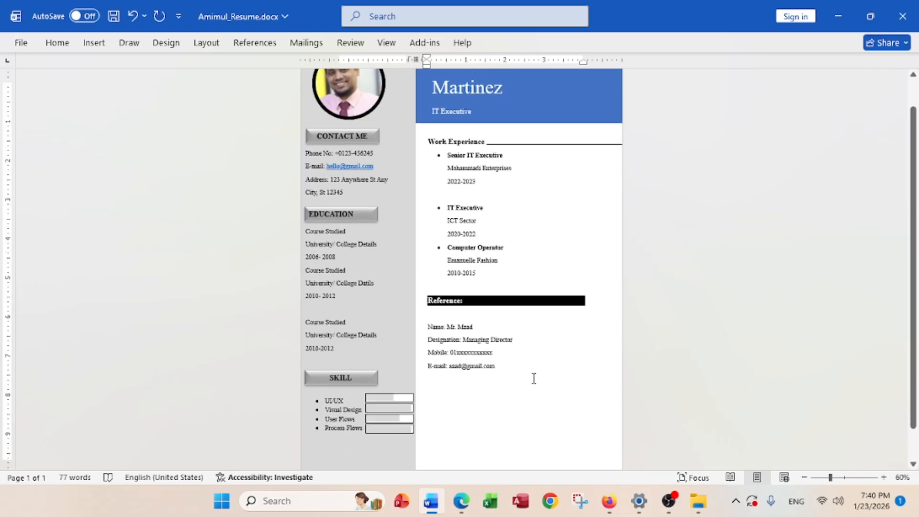
pyautogui.scroll(1, 449, 341)
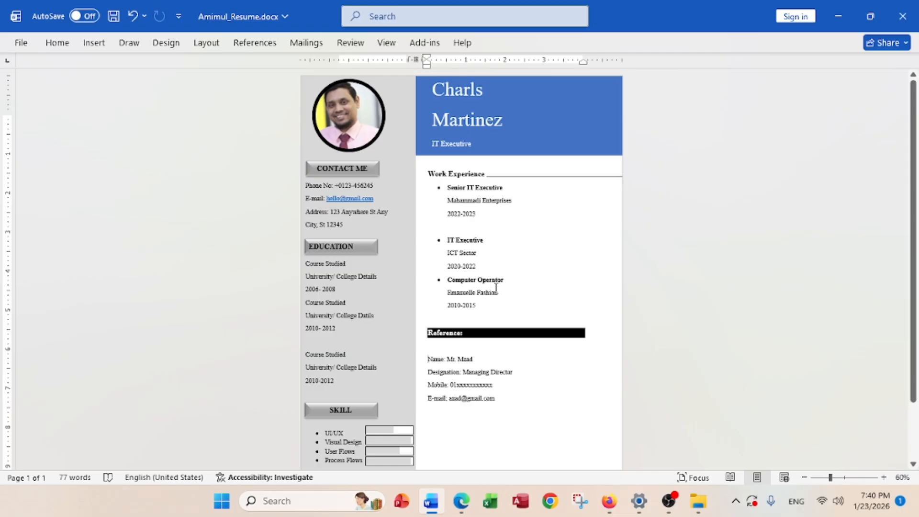
pyautogui.keyDown('ctrl'); pyautogui.scroll(2, 496, 287); pyautogui.keyUp('ctrl')
pyautogui.scroll(3, 496, 287)
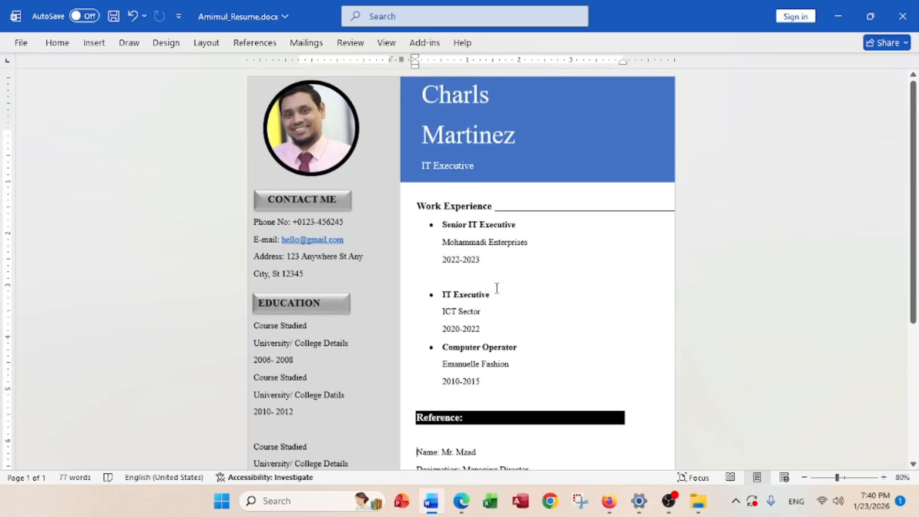